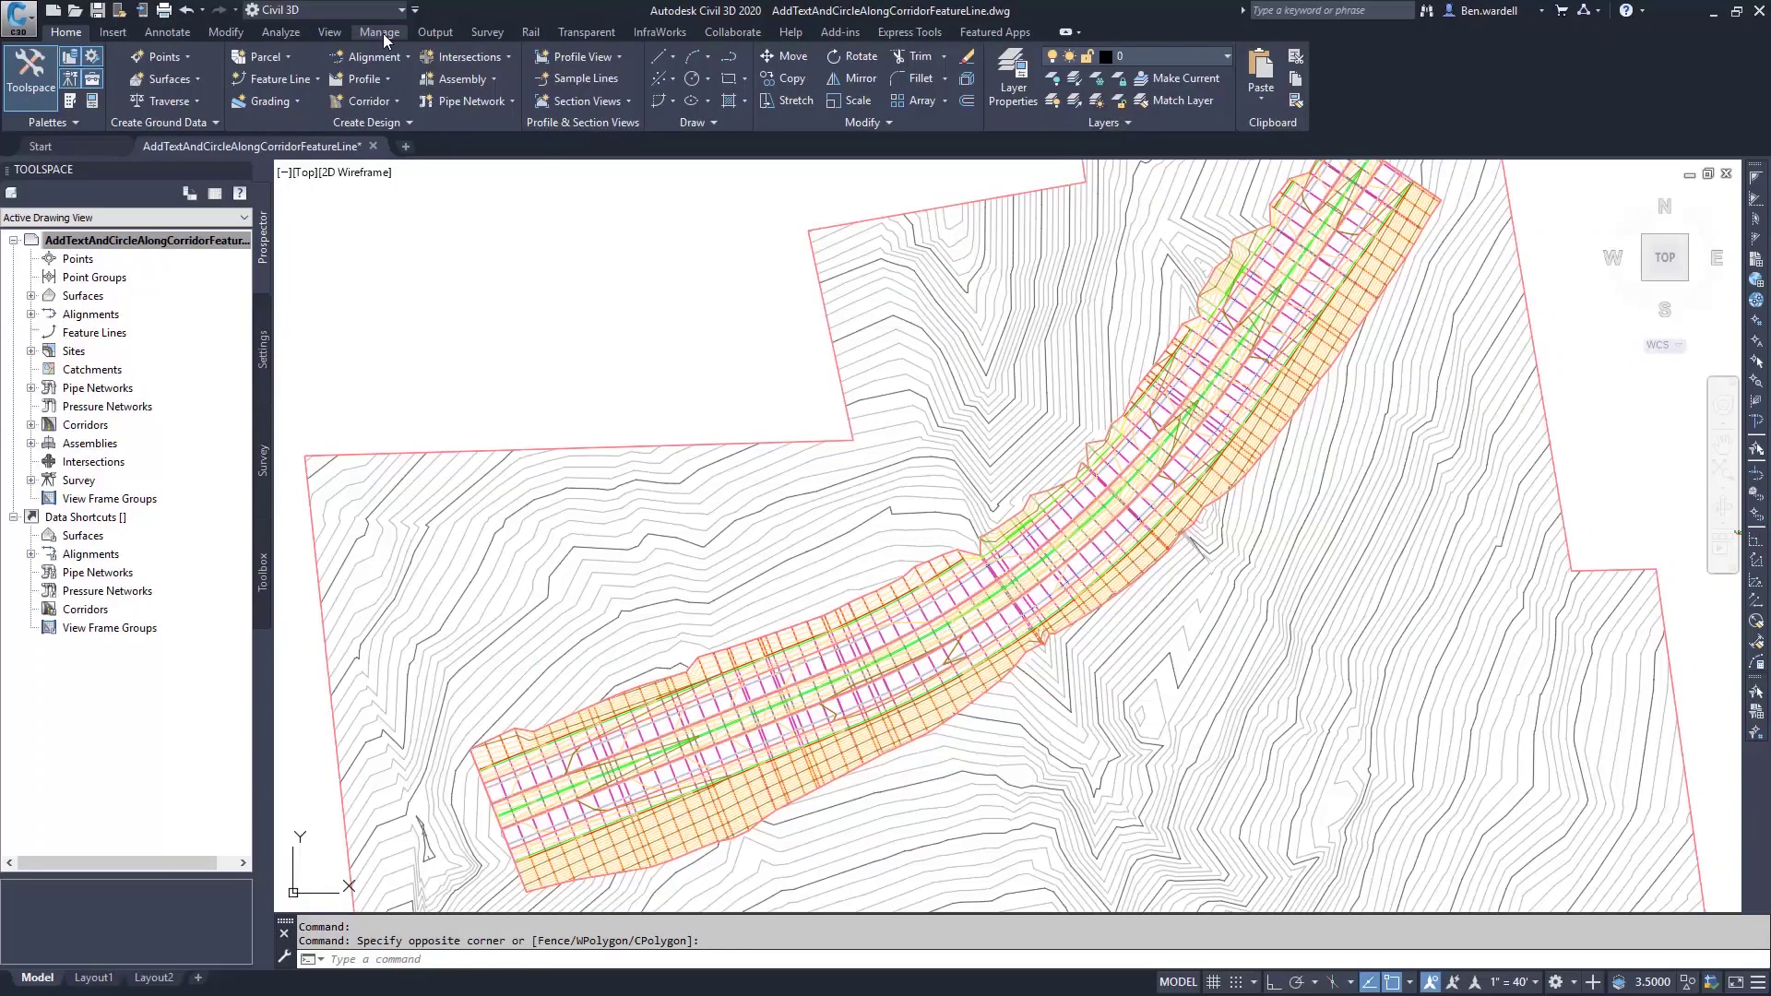
# - Switch the Civil 3D ribbon to the Manage tab
pyautogui.click(383, 33)
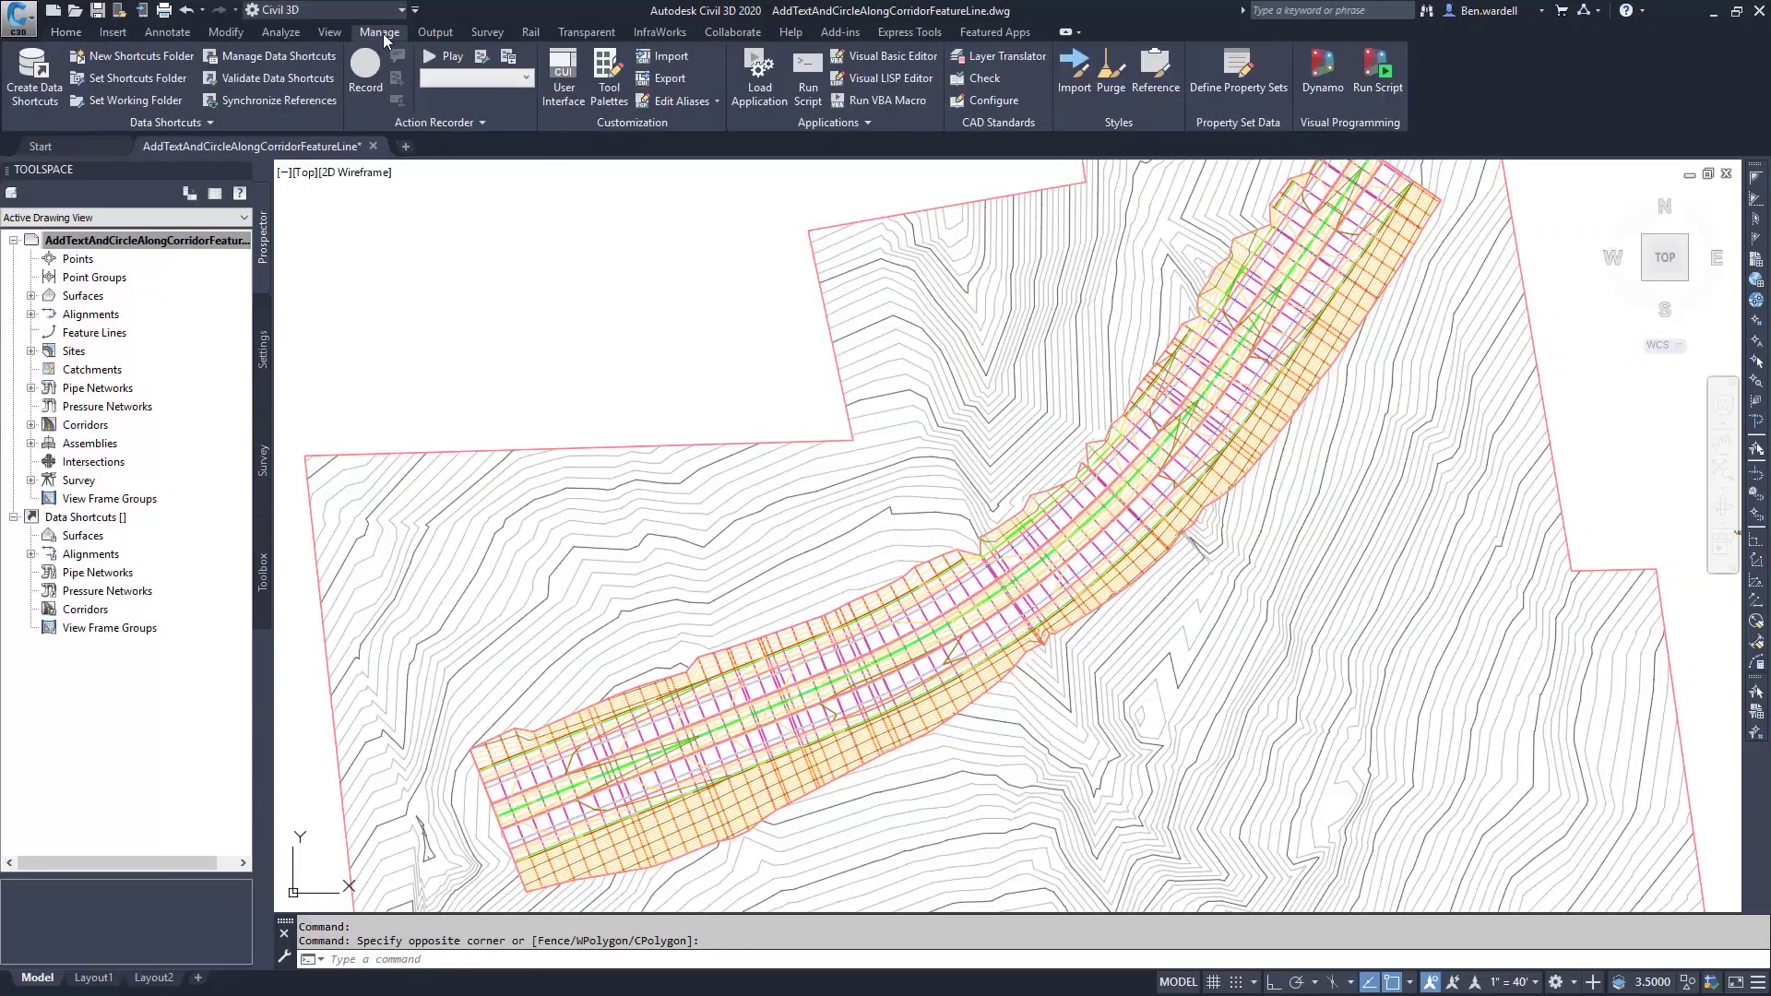
# - Launch Dynamo from the Manage tab's Visual Programming panel
pyautogui.click(1319, 81)
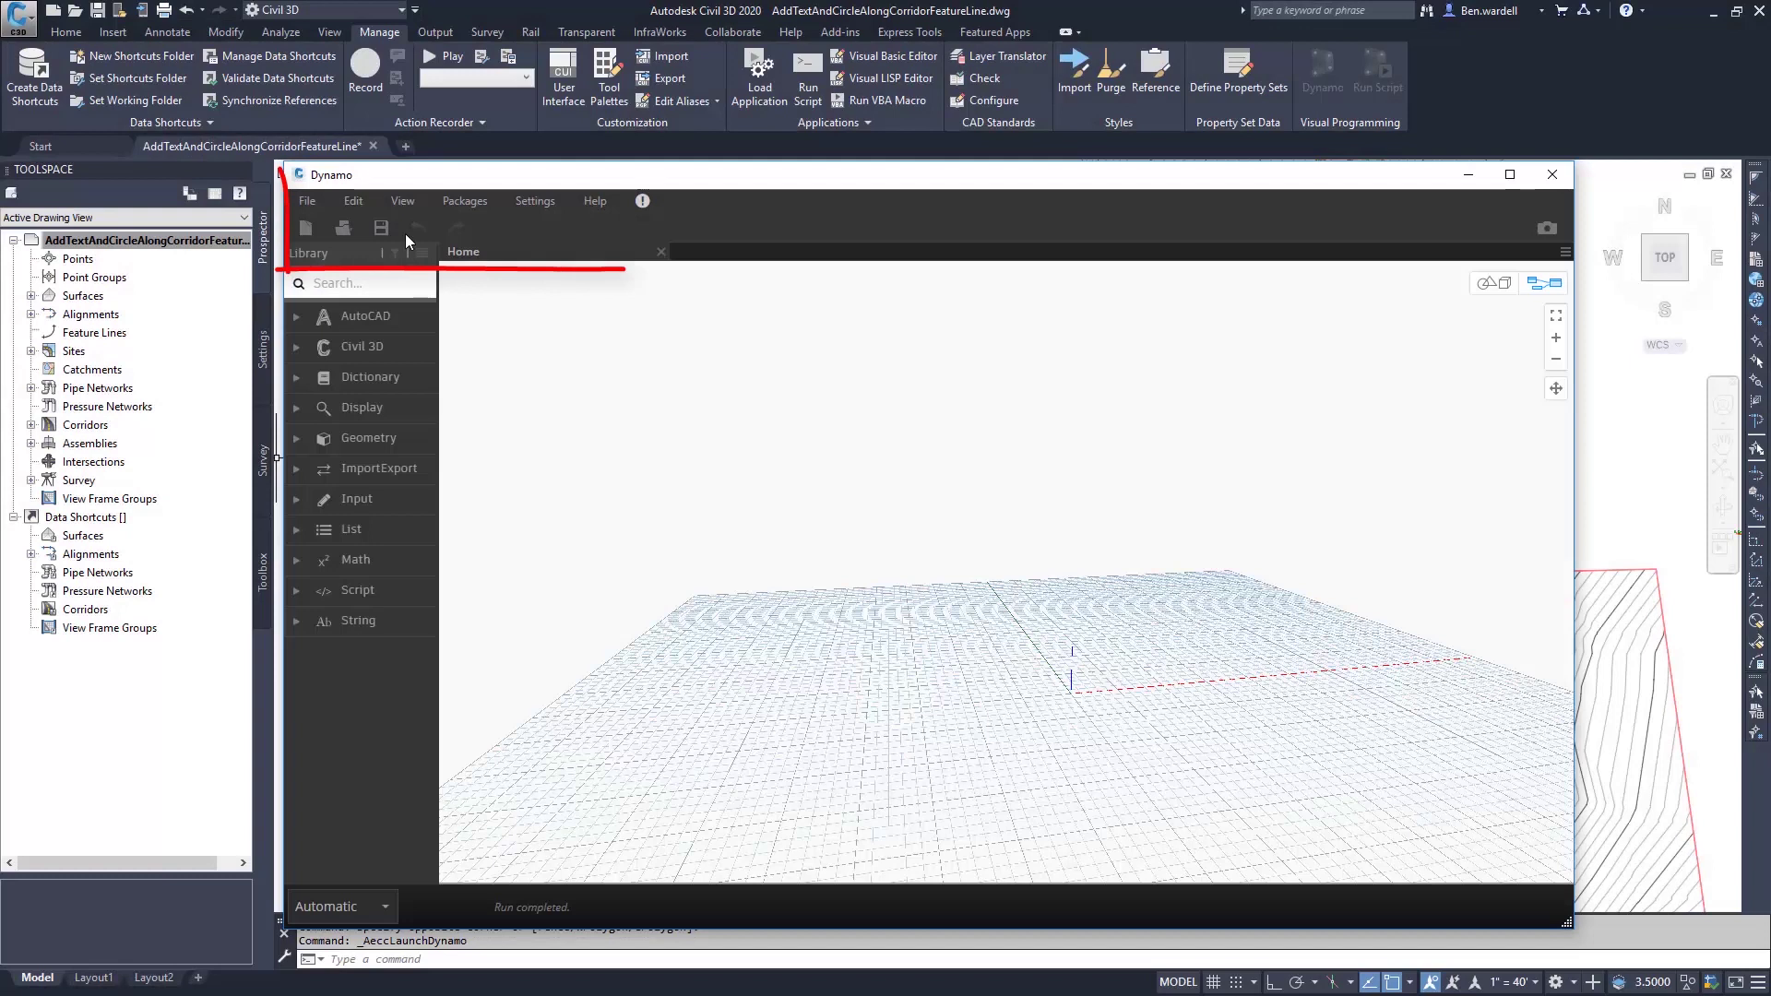
# - Browse the menus and the Civil 3D > CivilObjects > Corridor BaselineRegion library nodes
pyautogui.click(307, 201)
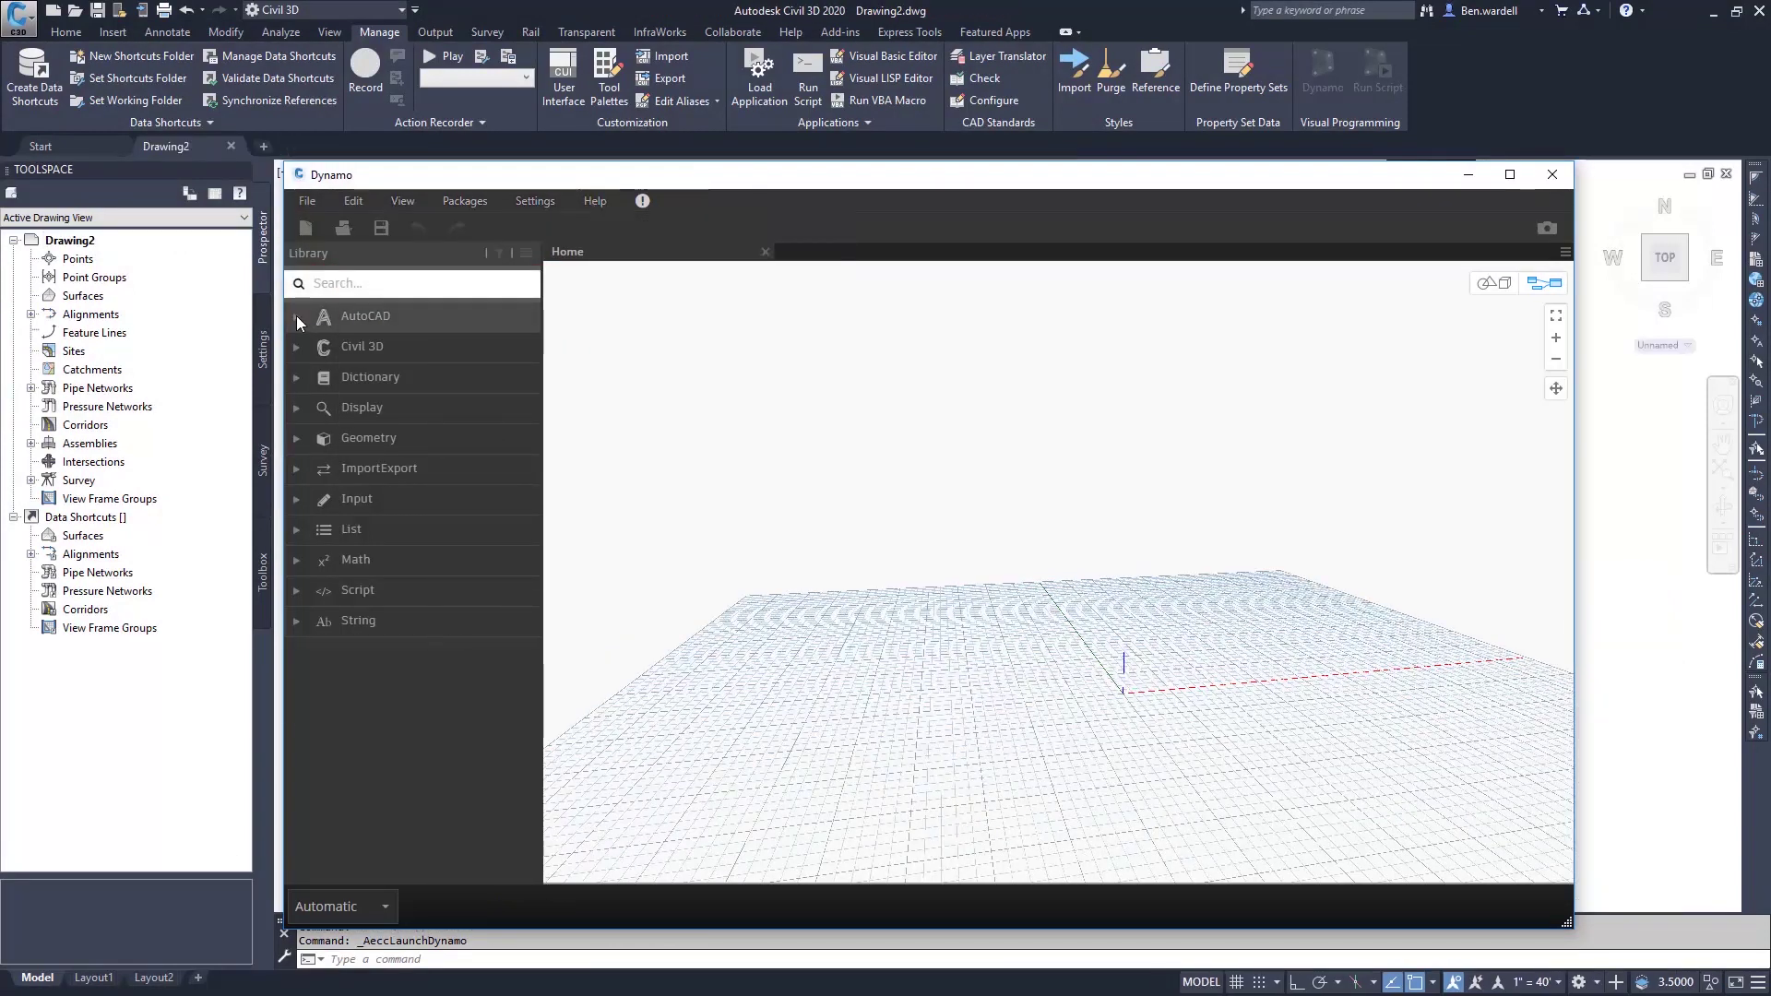
pyautogui.click(296, 315)
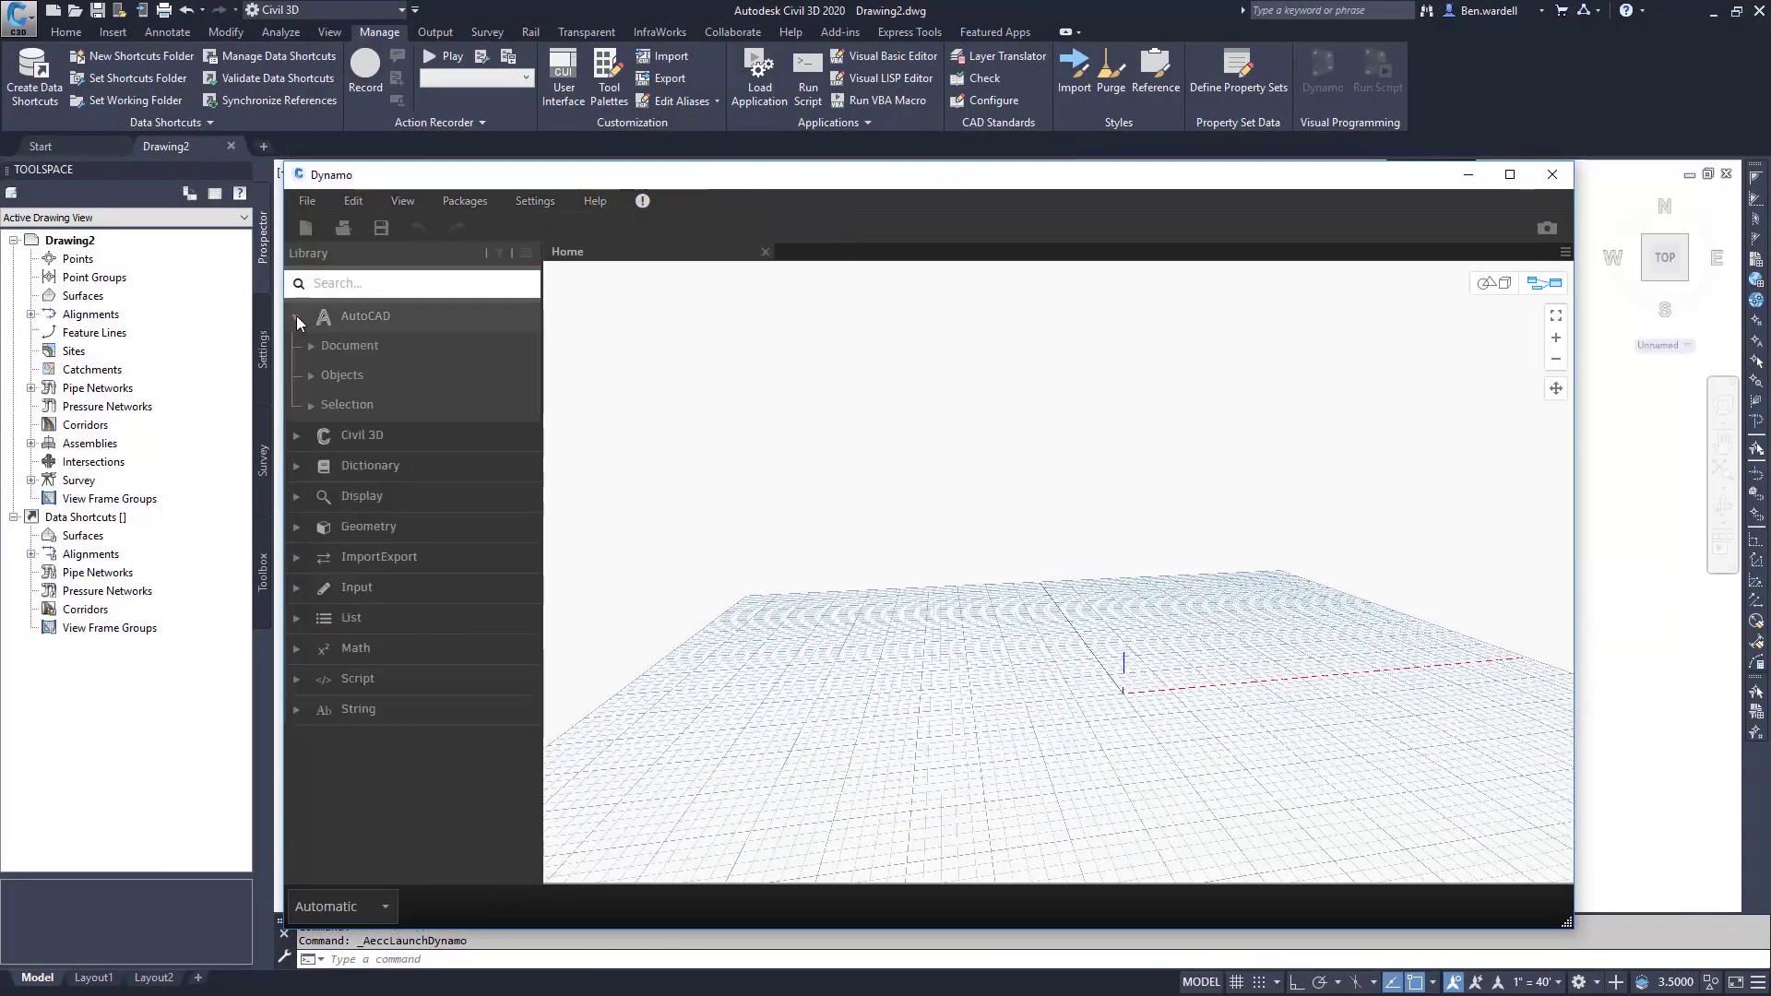
pyautogui.click(298, 348)
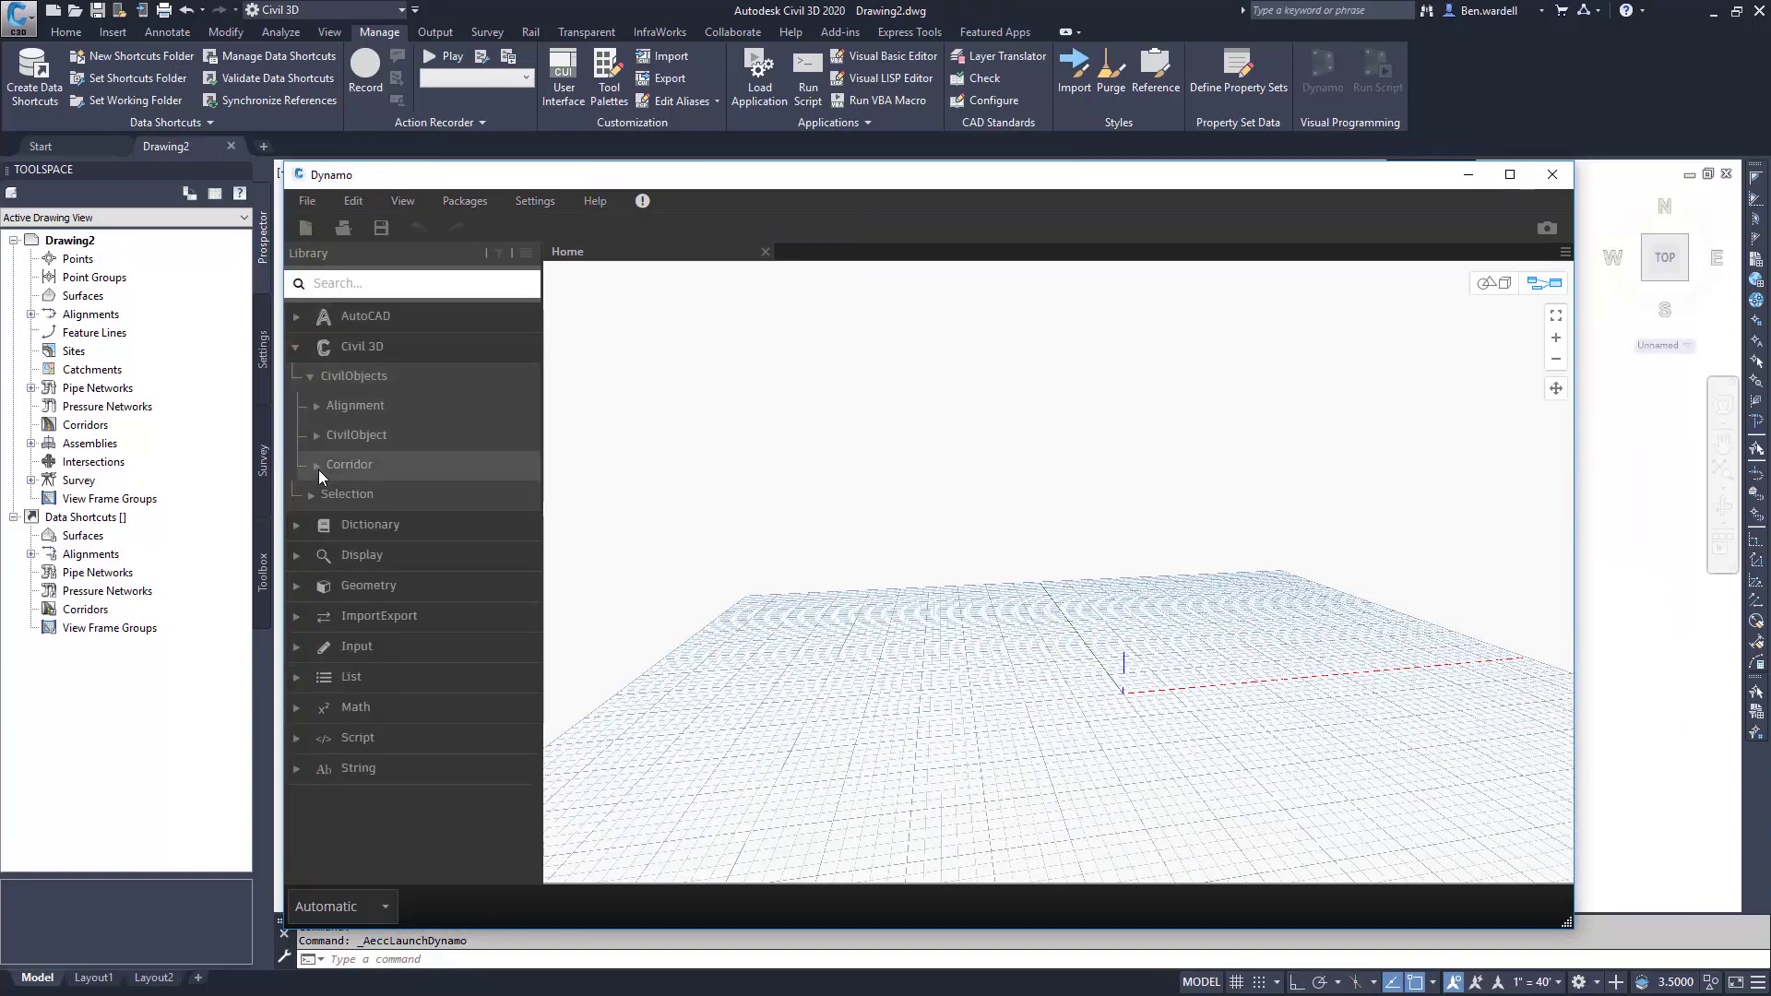
pyautogui.click(318, 468)
pyautogui.click(358, 672)
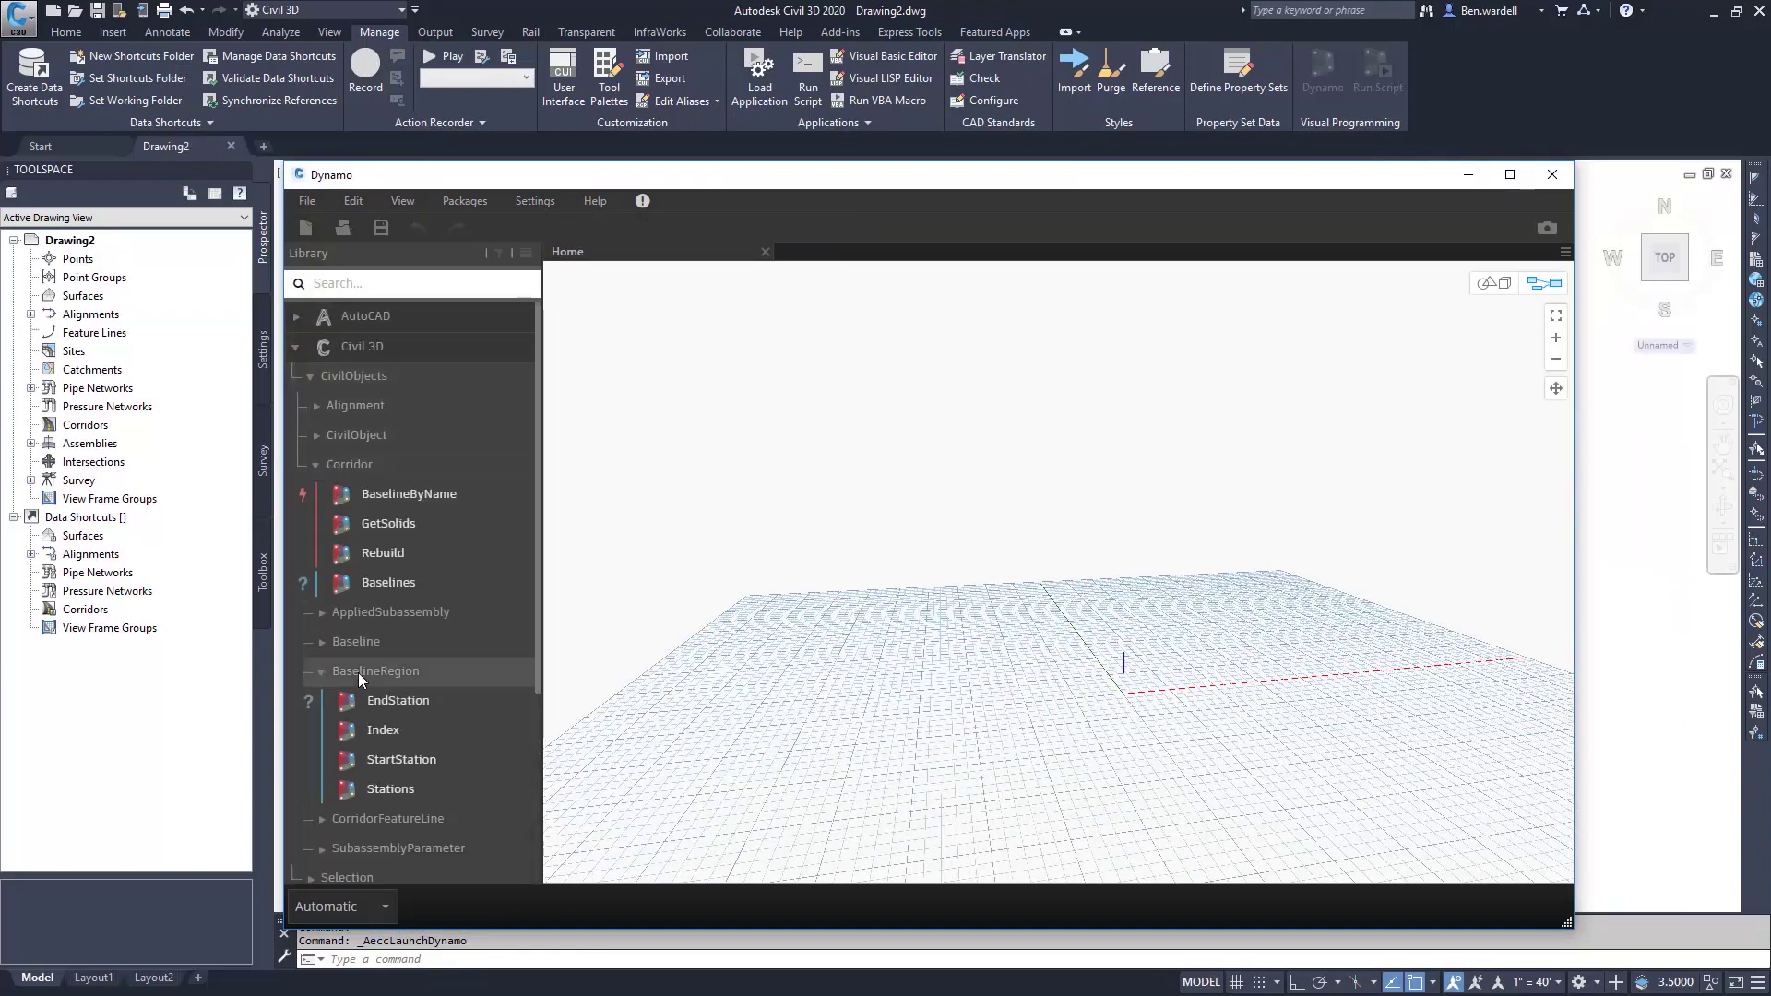
pyautogui.click(295, 348)
# - Browse the Geometry library's BoundingBox and Circle nodes
pyautogui.click(295, 440)
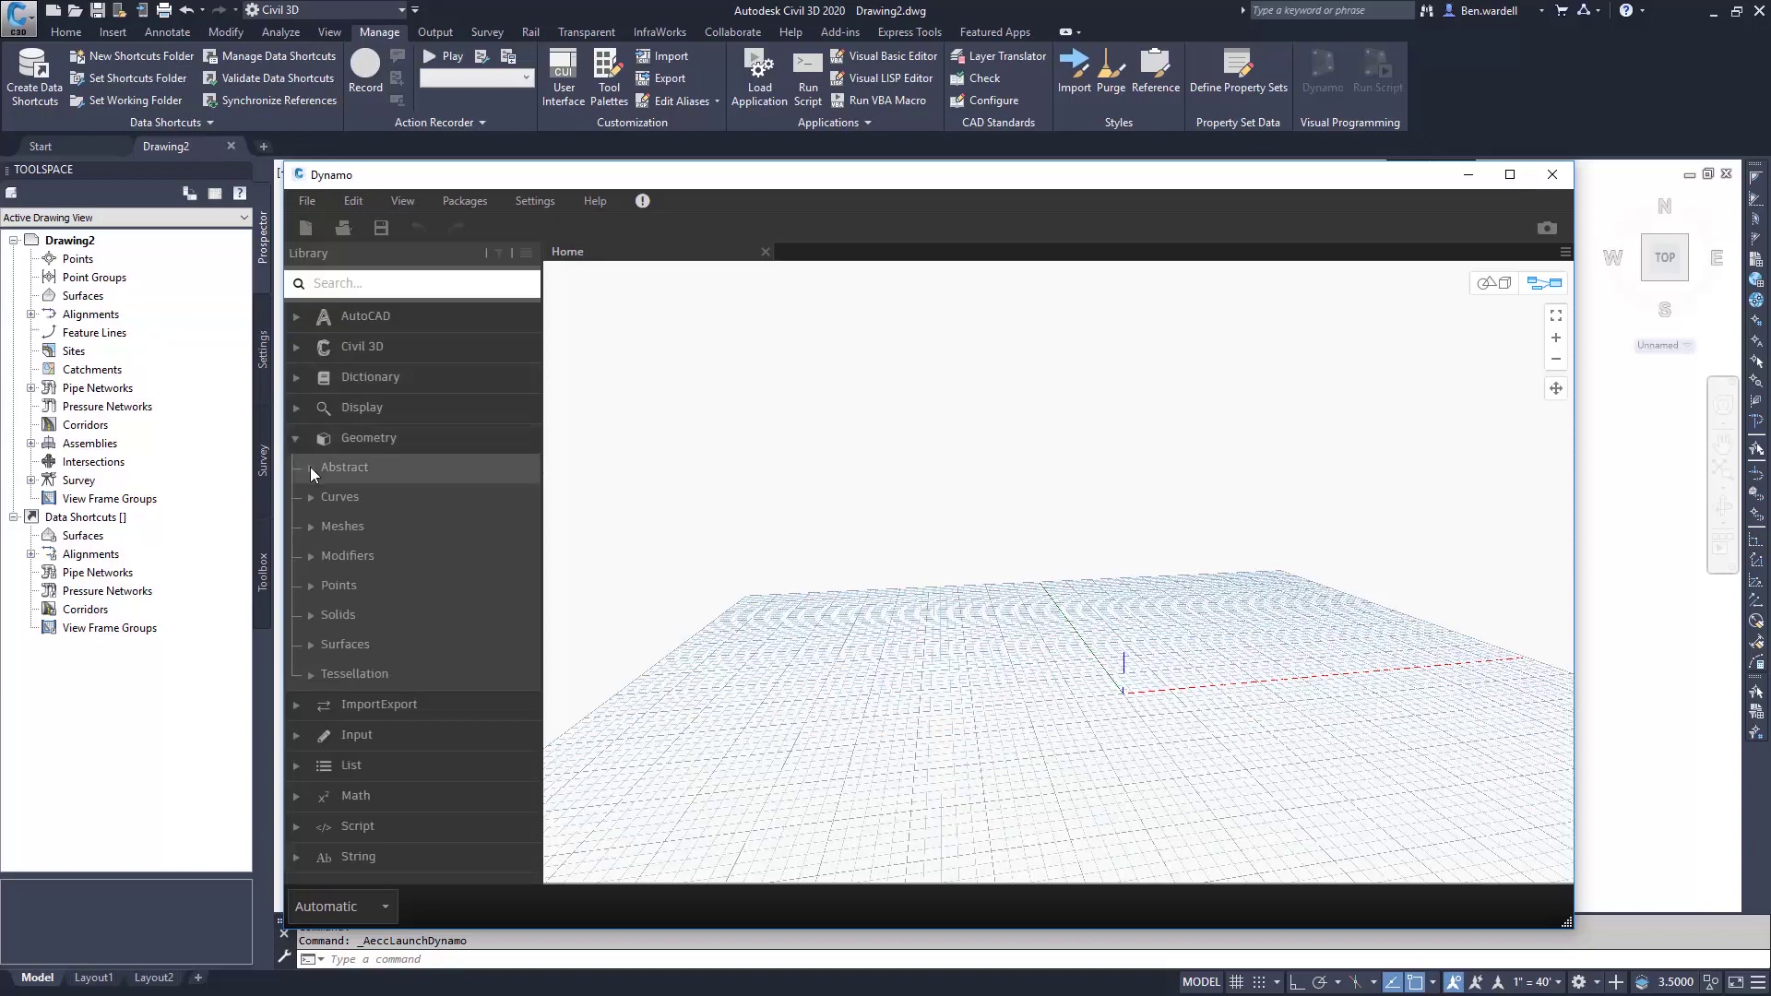
pyautogui.click(309, 466)
pyautogui.click(315, 497)
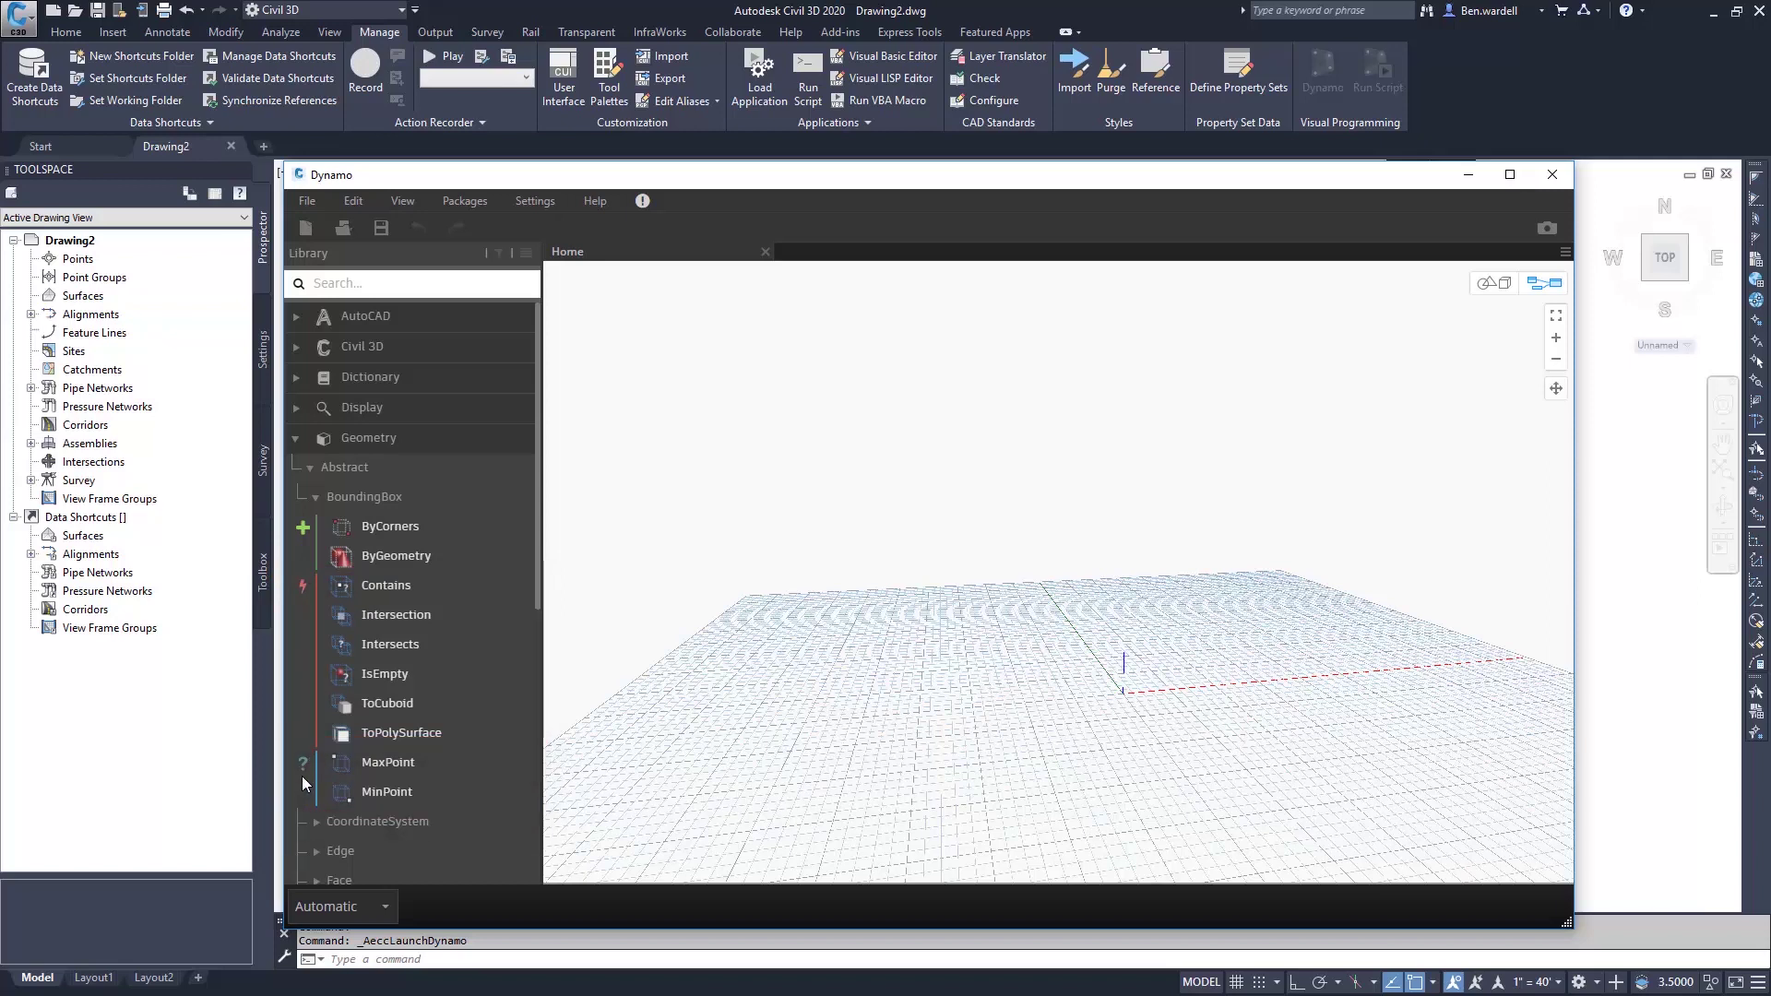
pyautogui.click(311, 467)
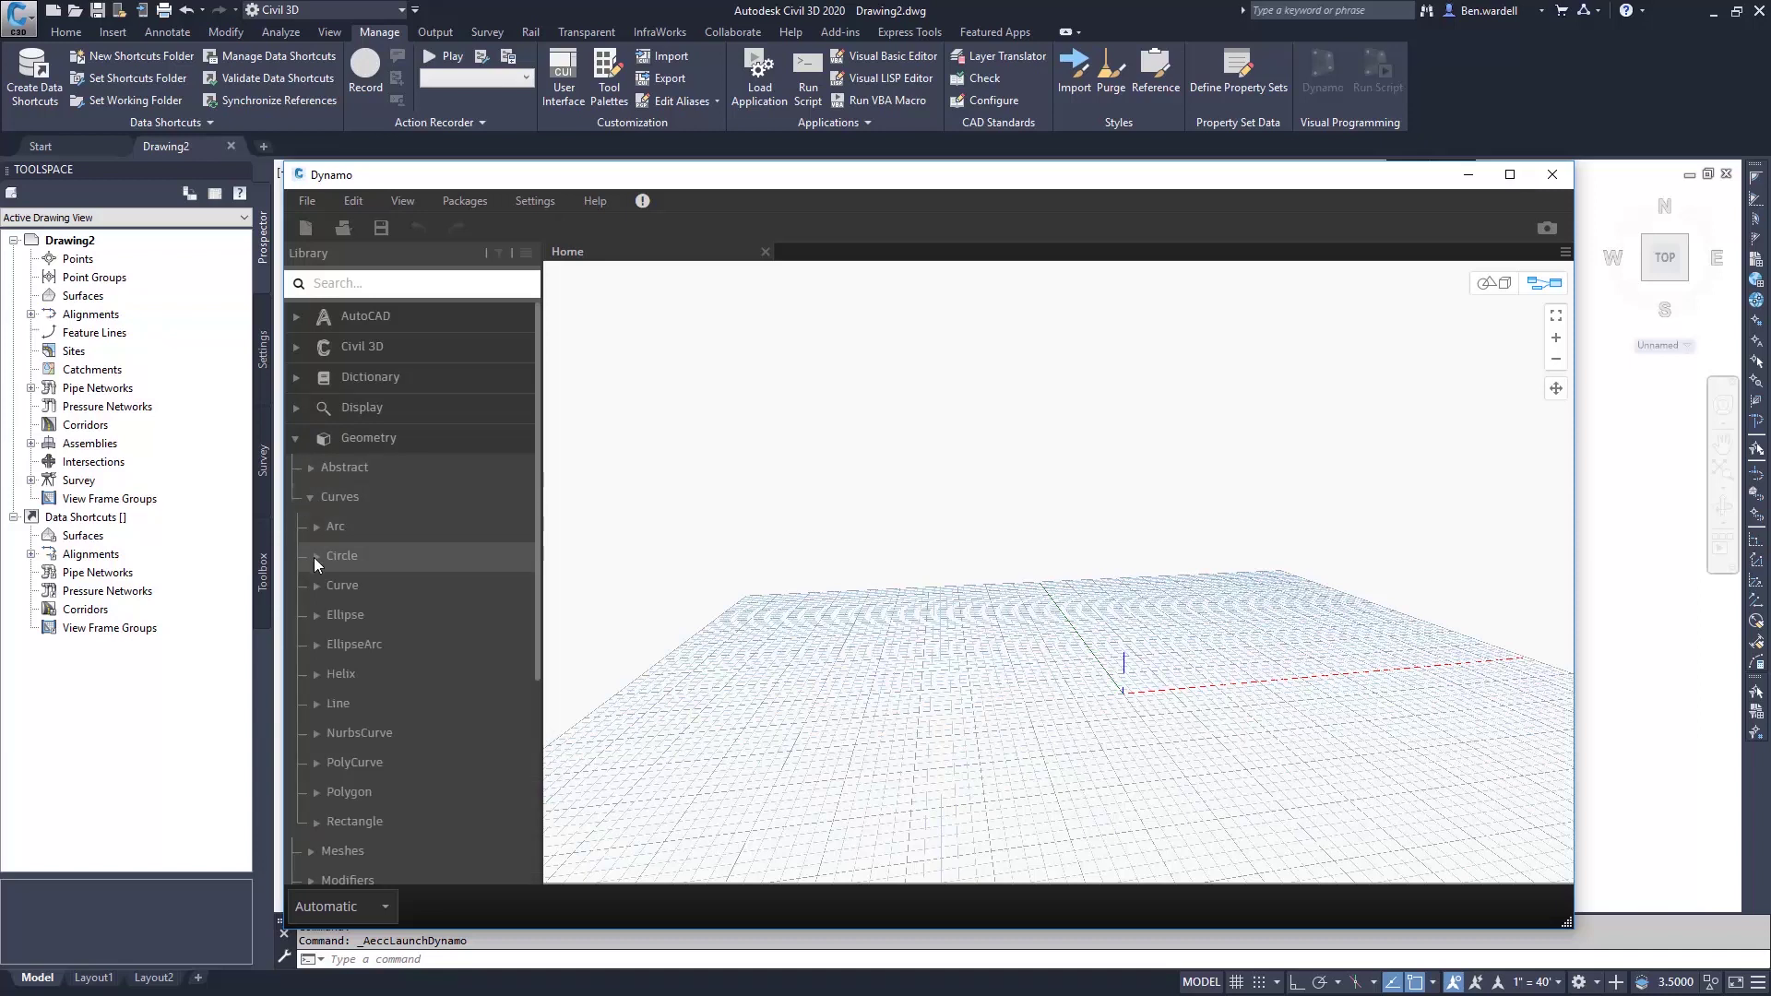
pyautogui.click(315, 556)
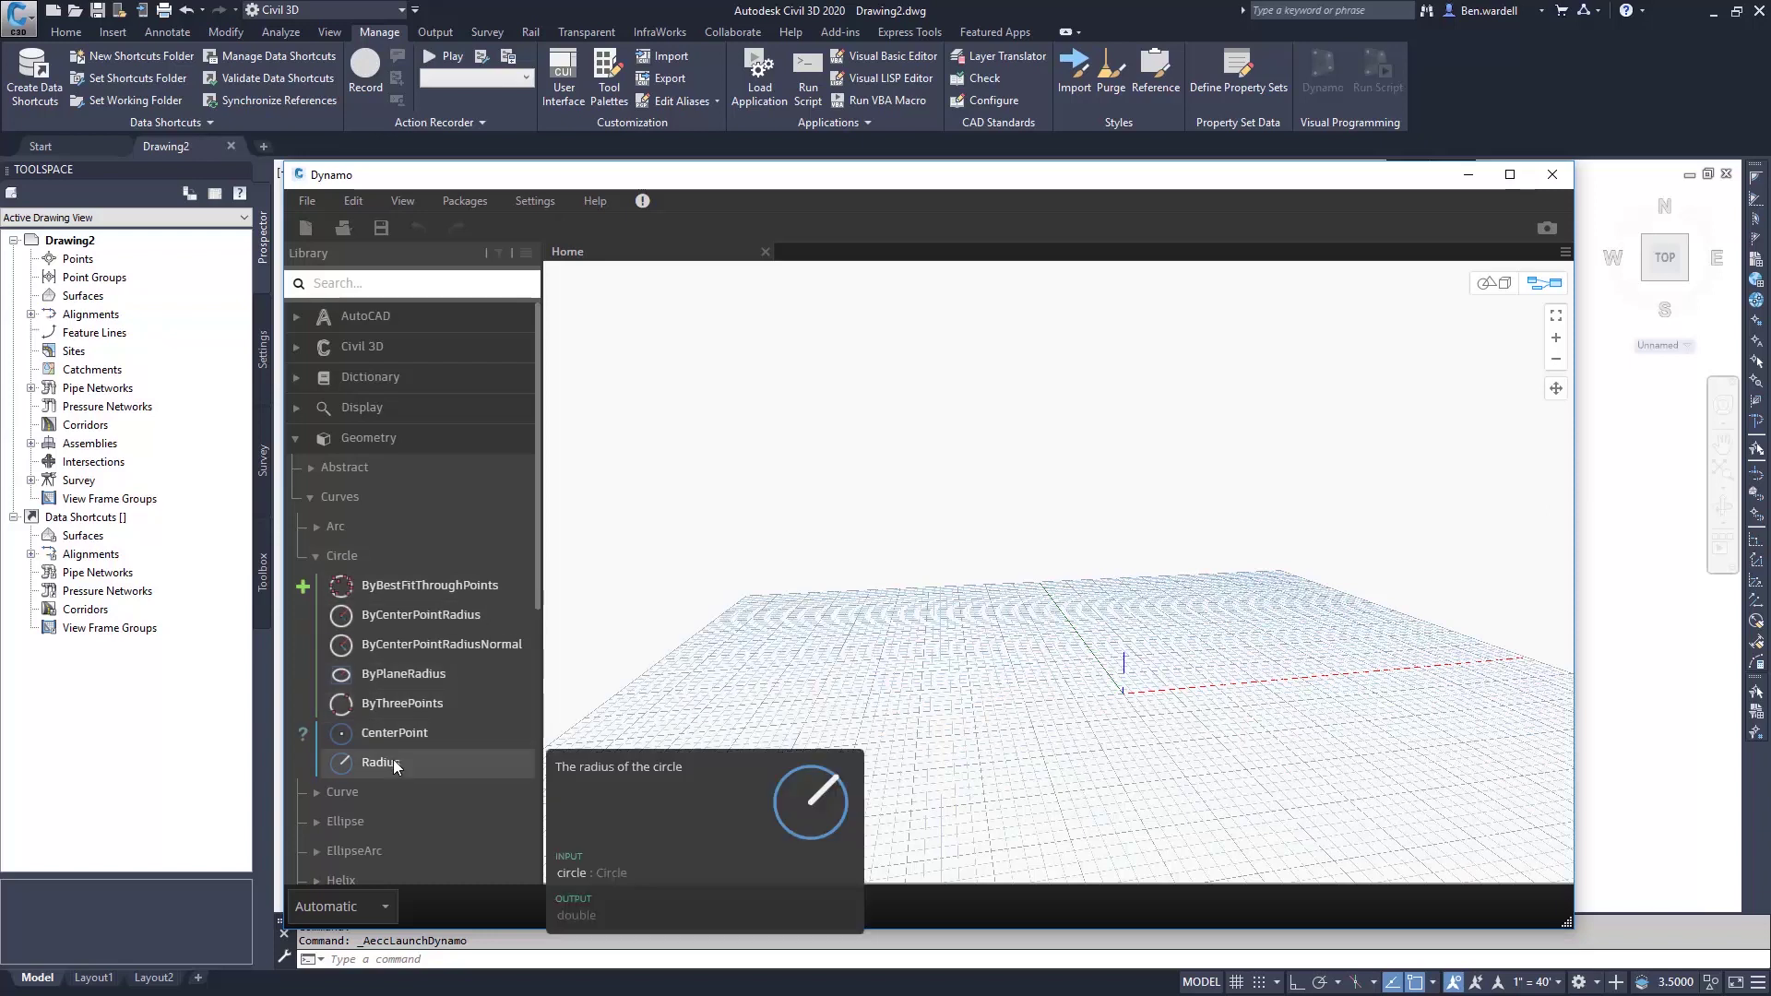
# - Switch the graph's run mode from Automatic to Manual
pyautogui.click(409, 282)
pyautogui.write('cle')
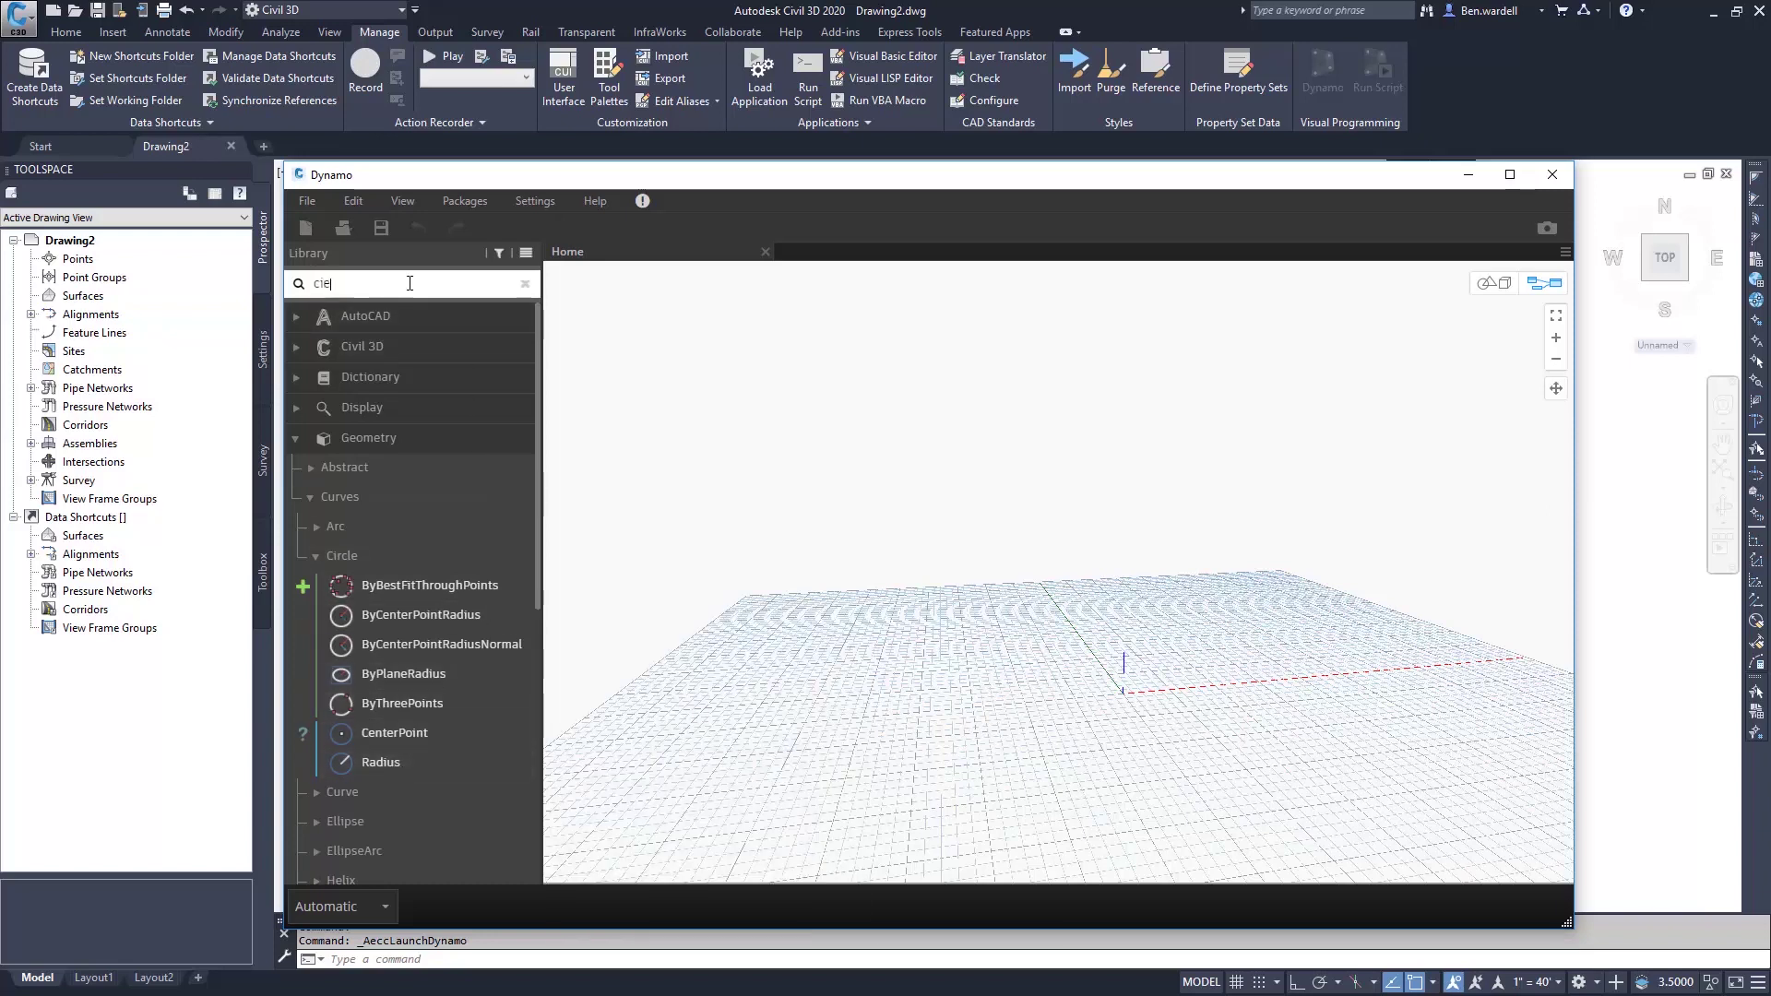
pyautogui.write('cle')
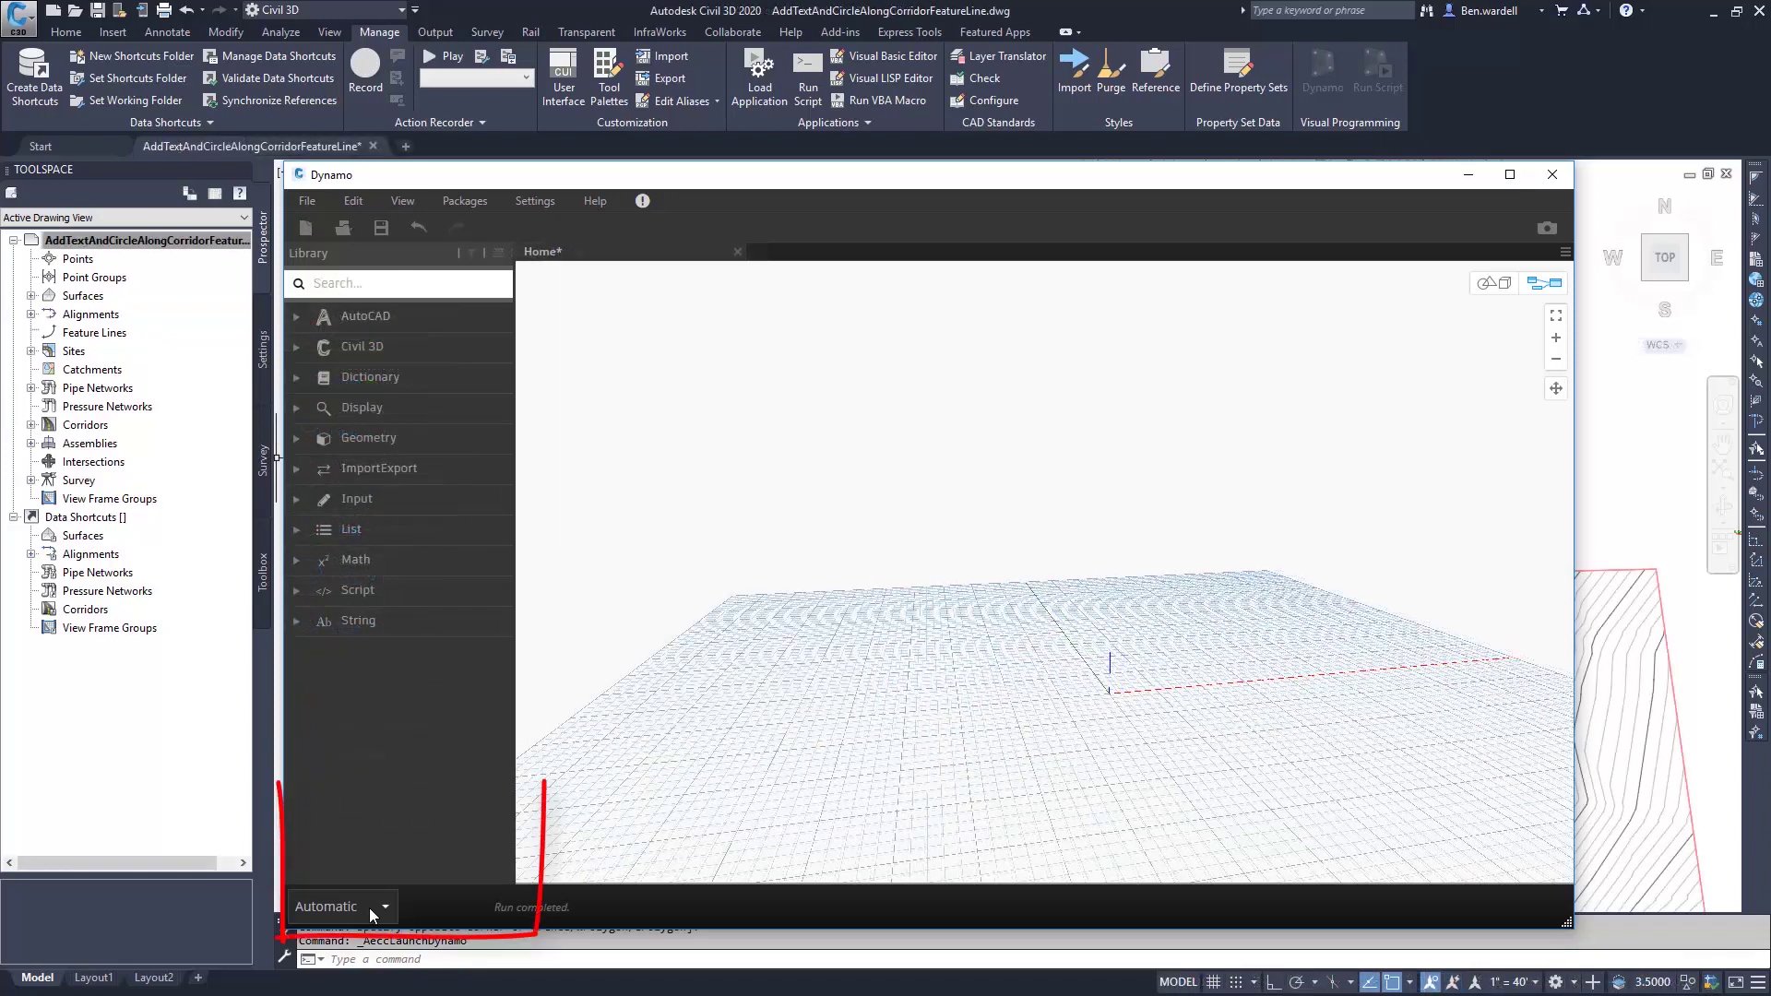
pyautogui.click(385, 907)
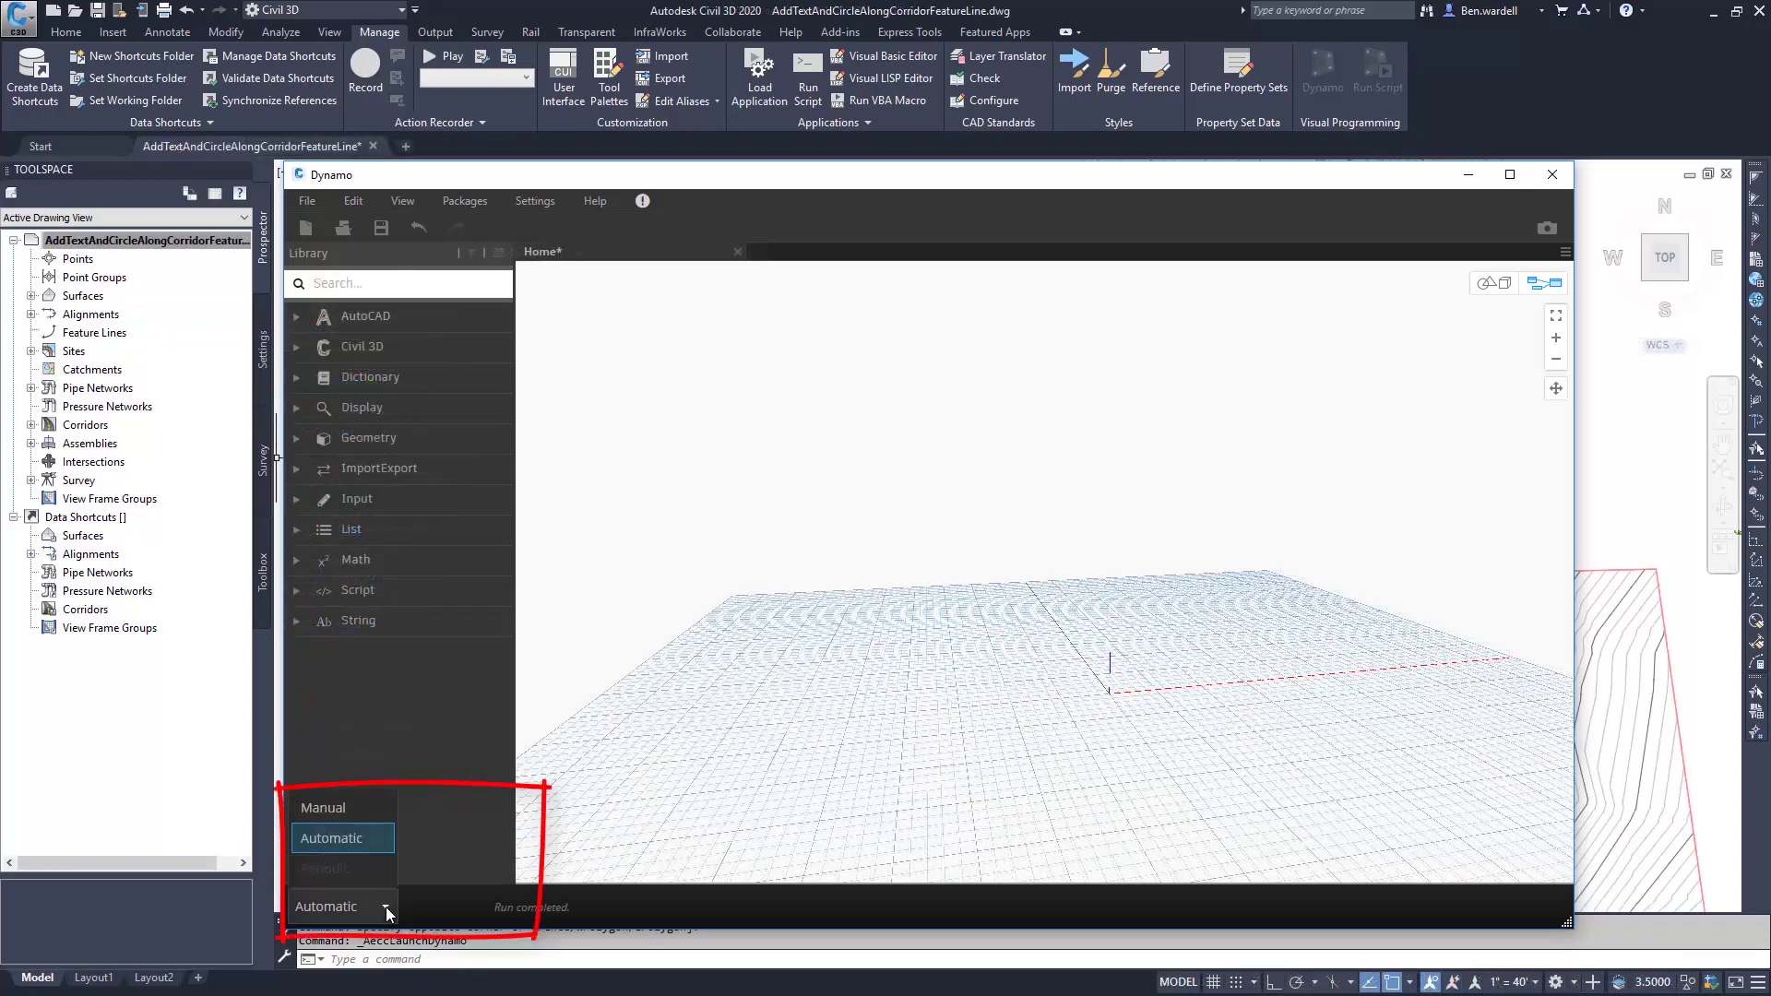
pyautogui.click(336, 803)
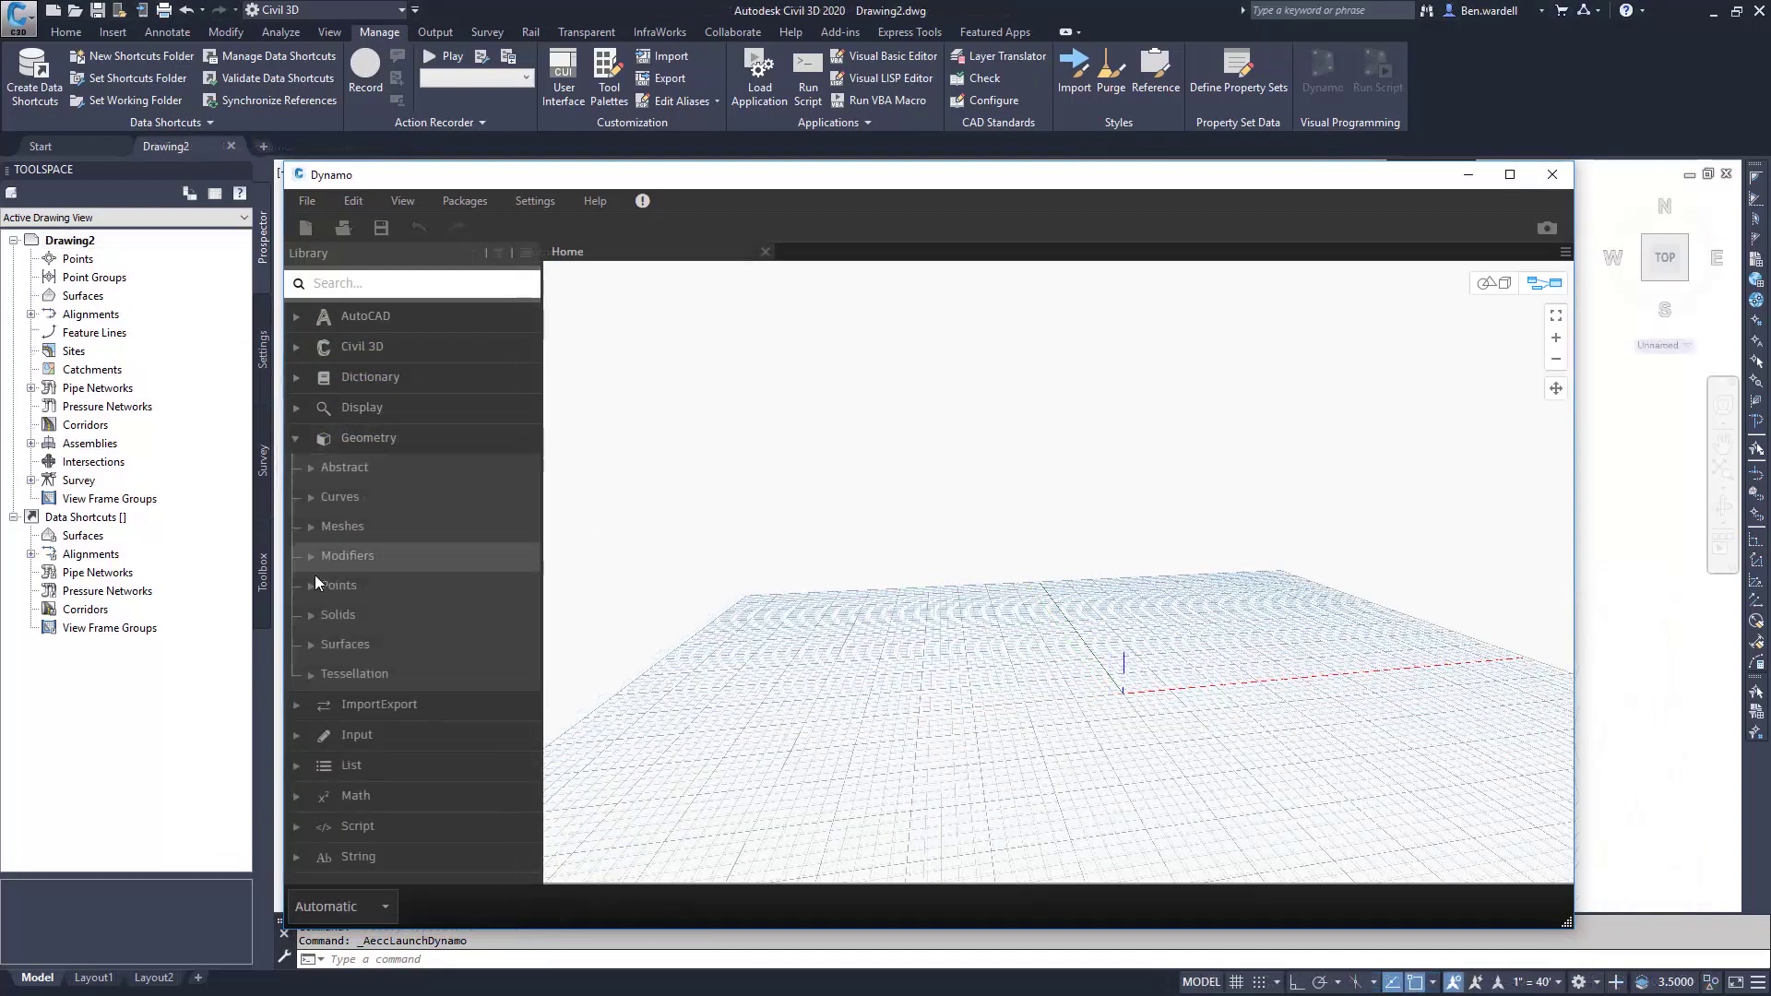
# - Place a Point.ByCoordinates node from Geometry > Points > Point on the canvas
pyautogui.click(315, 586)
pyautogui.click(317, 612)
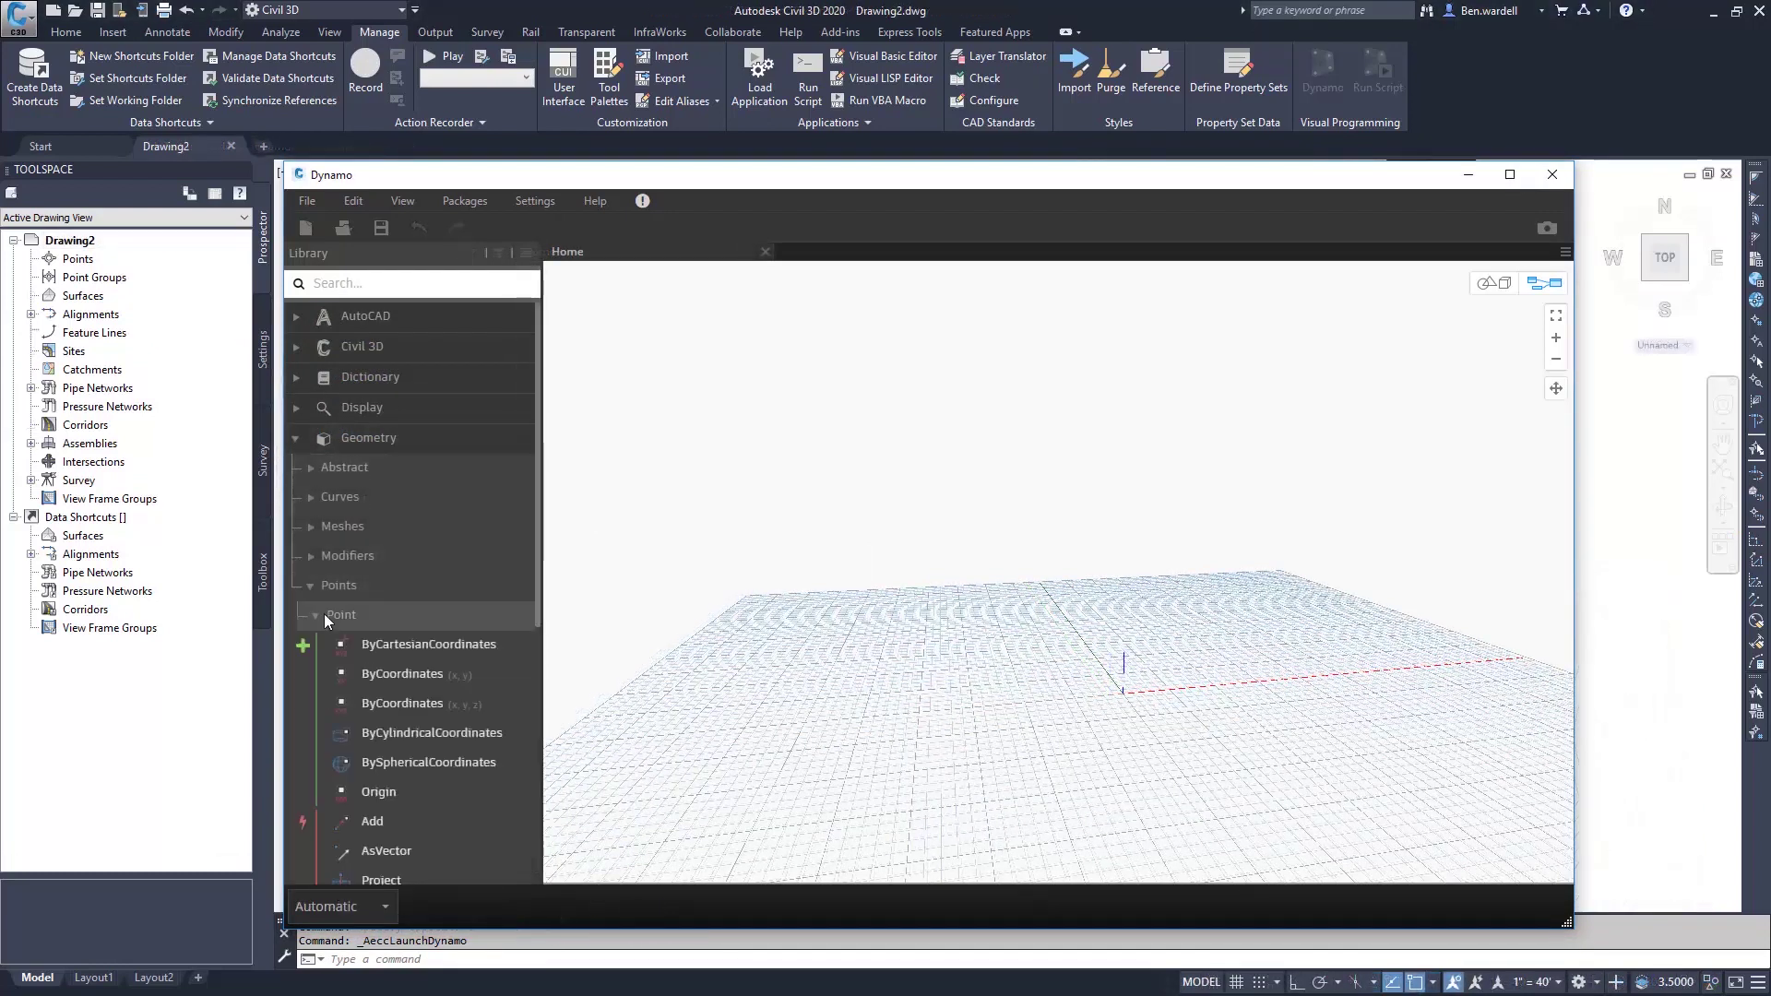
pyautogui.click(431, 699)
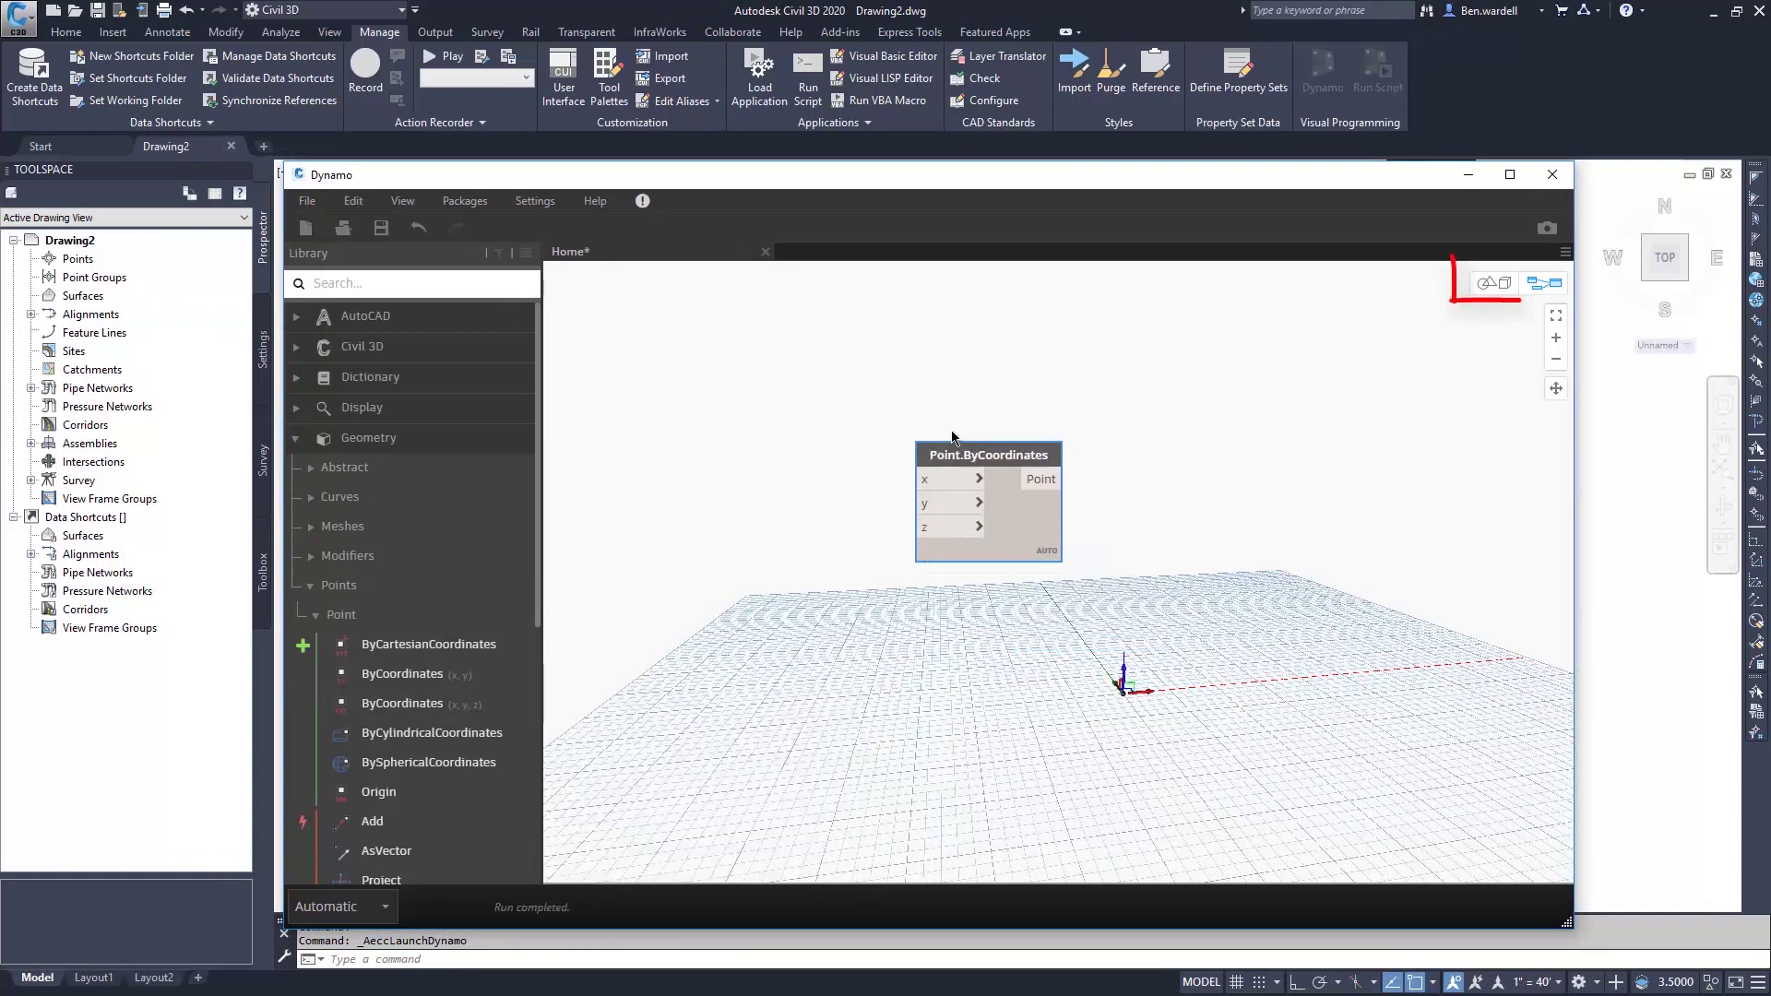
pyautogui.moveTo(1071, 543); pyautogui.dragTo(939, 410)
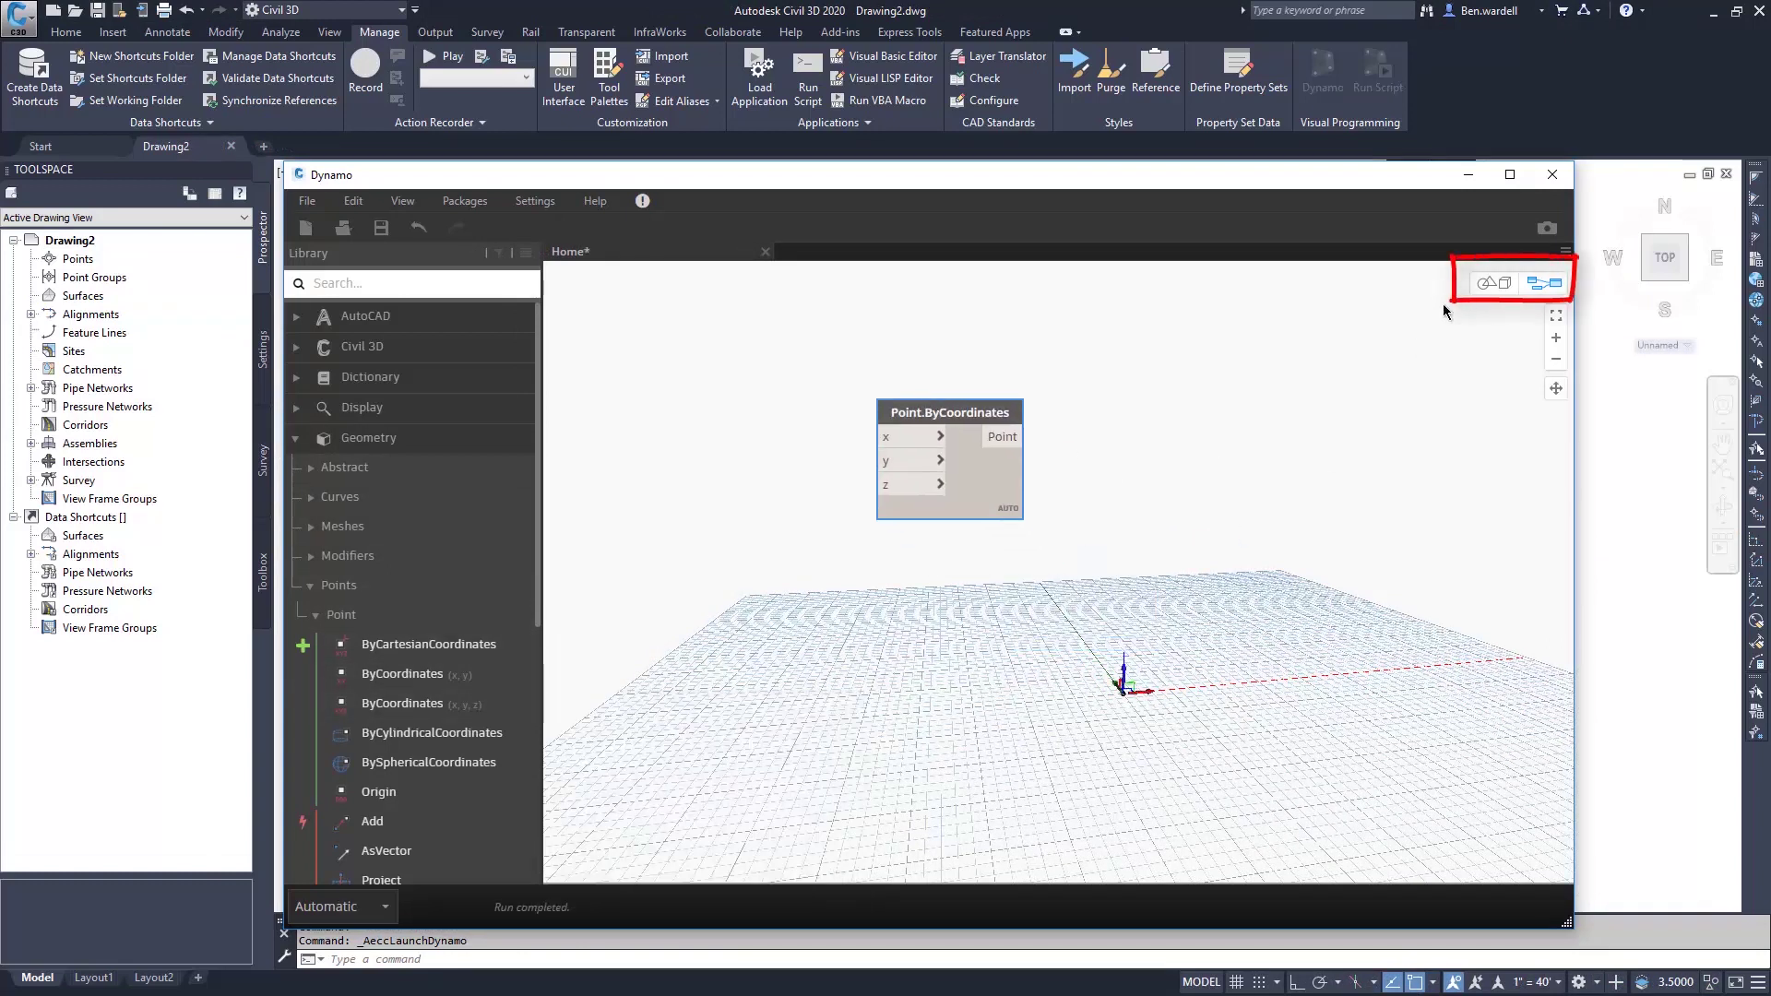
pyautogui.click(1493, 282)
pyautogui.moveTo(1151, 716)
pyautogui.mouseDown()
pyautogui.moveTo(1120, 707)
pyautogui.moveTo(1079, 730)
pyautogui.mouseUp()
pyautogui.click(1543, 282)
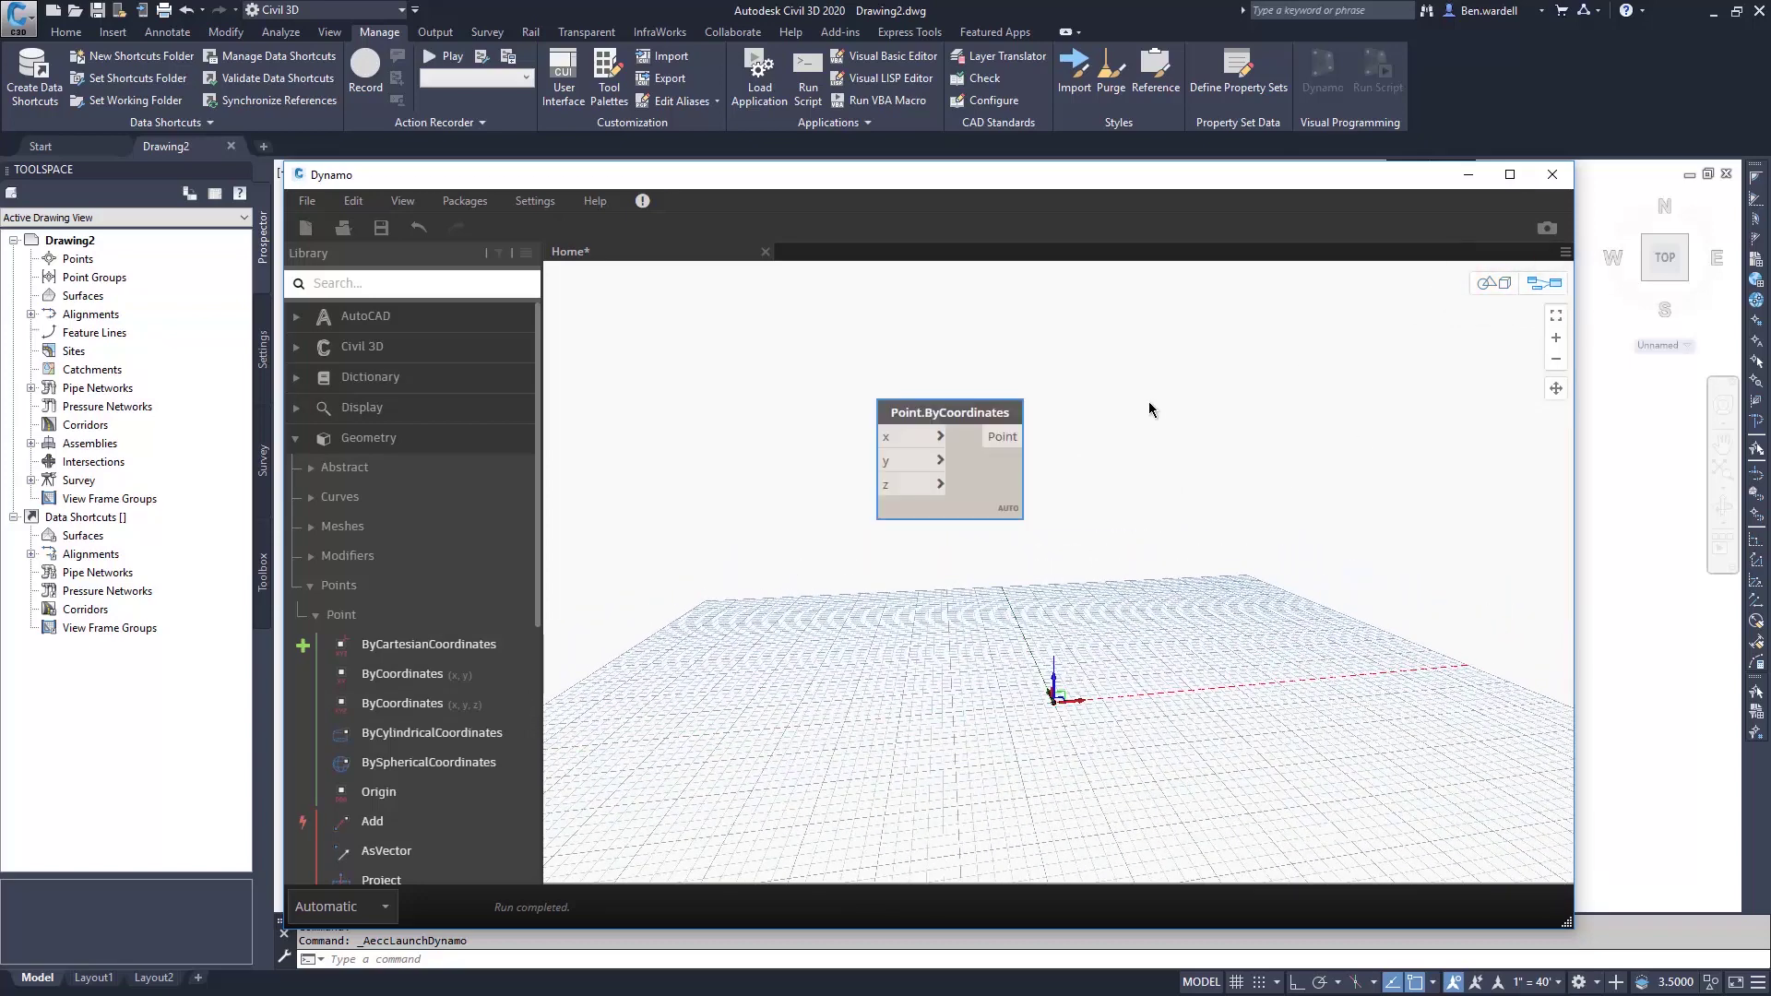
pyautogui.moveTo(963, 415); pyautogui.dragTo(1053, 417)
# - Add two Number nodes and wire them into the point's x and y inputs
pyautogui.click(405, 285)
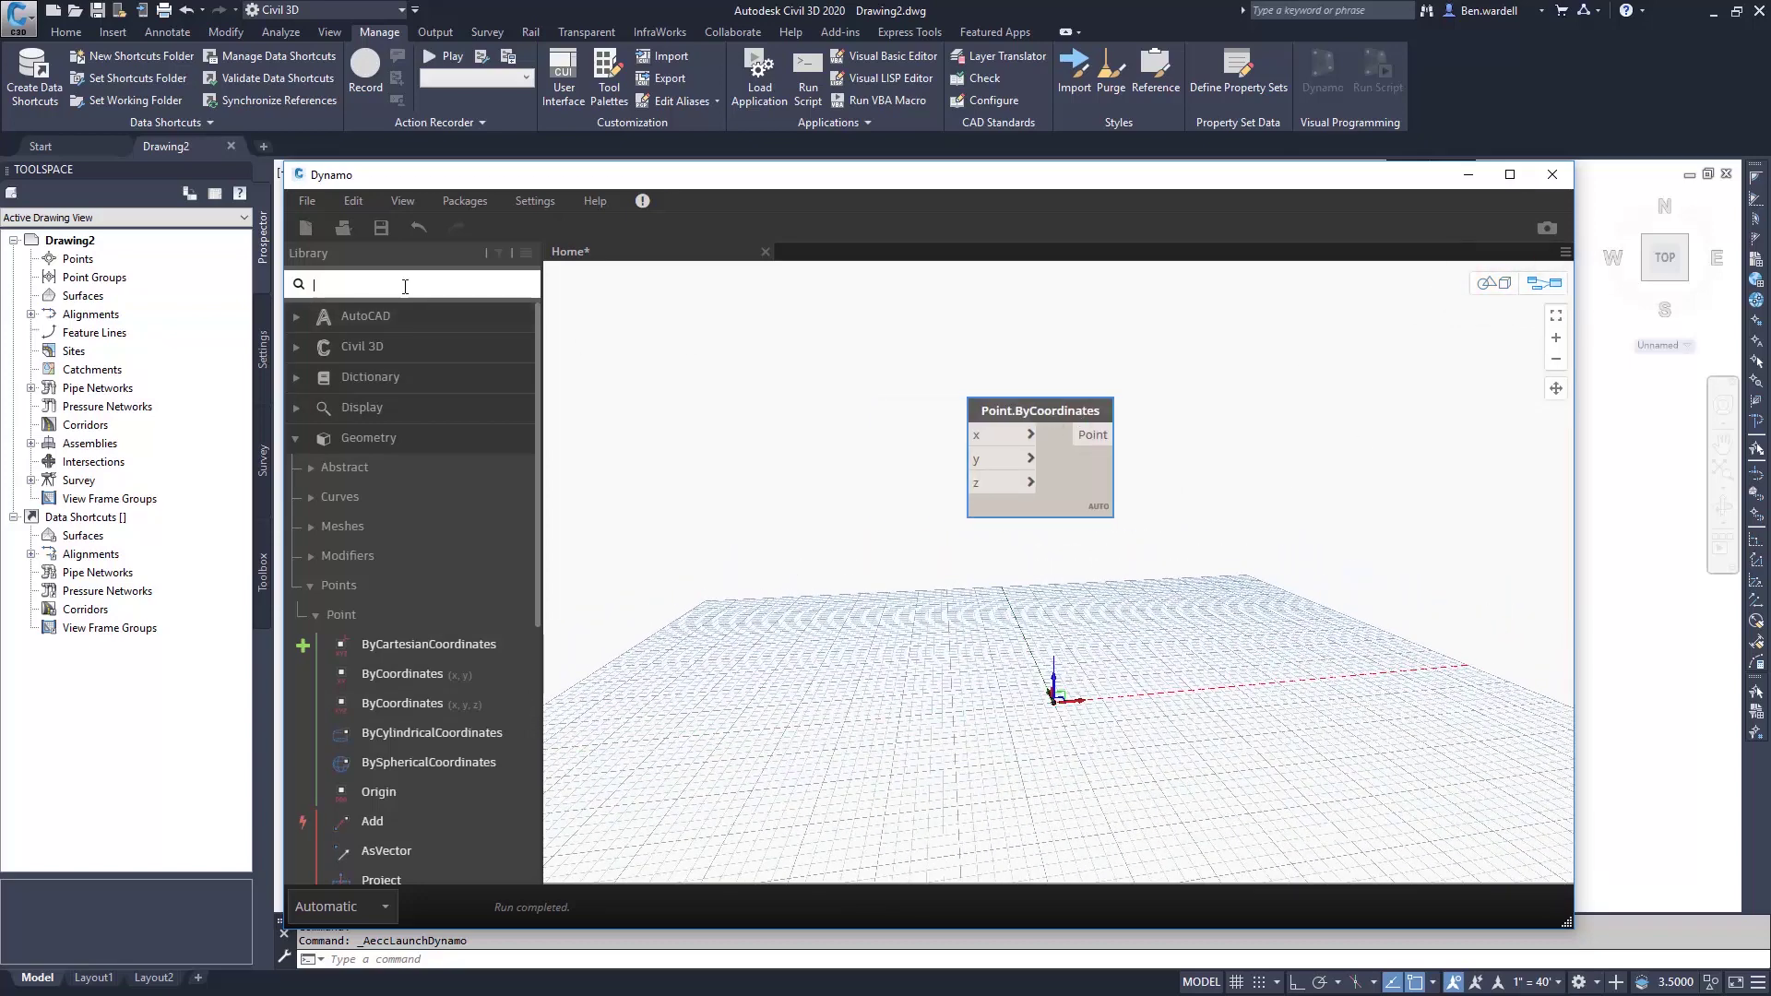
pyautogui.write('number')
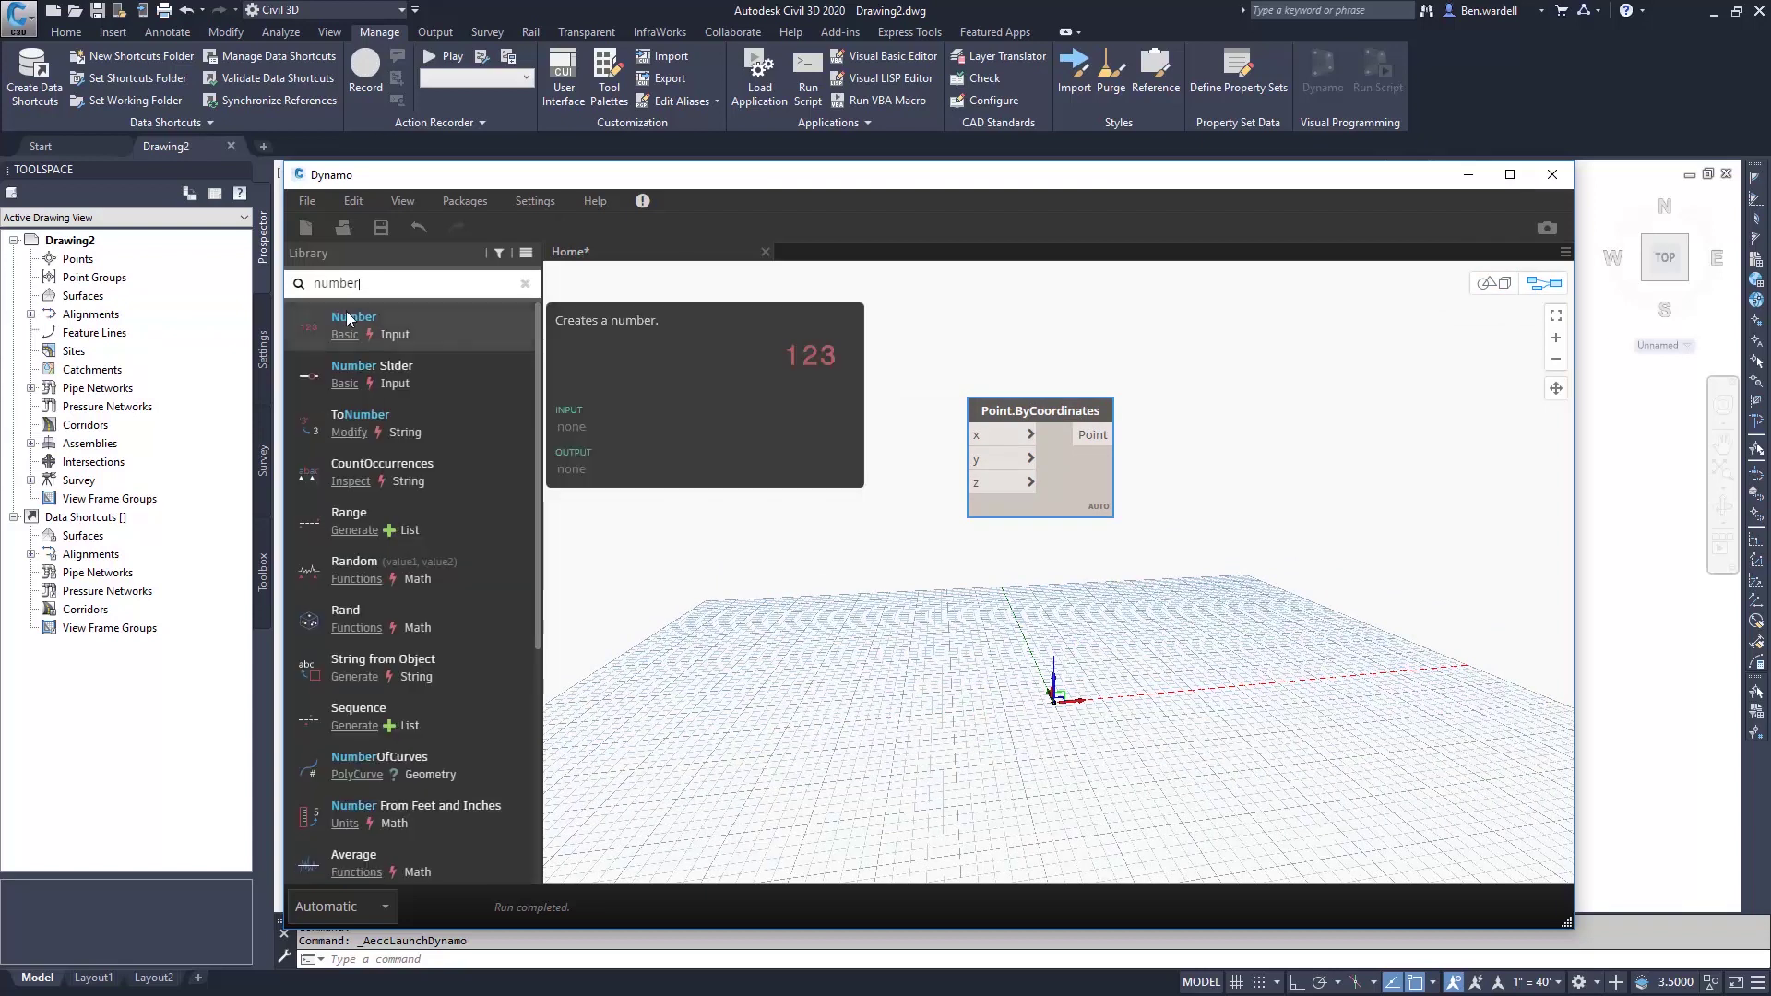
pyautogui.click(344, 324)
pyautogui.moveTo(1064, 568); pyautogui.dragTo(787, 406)
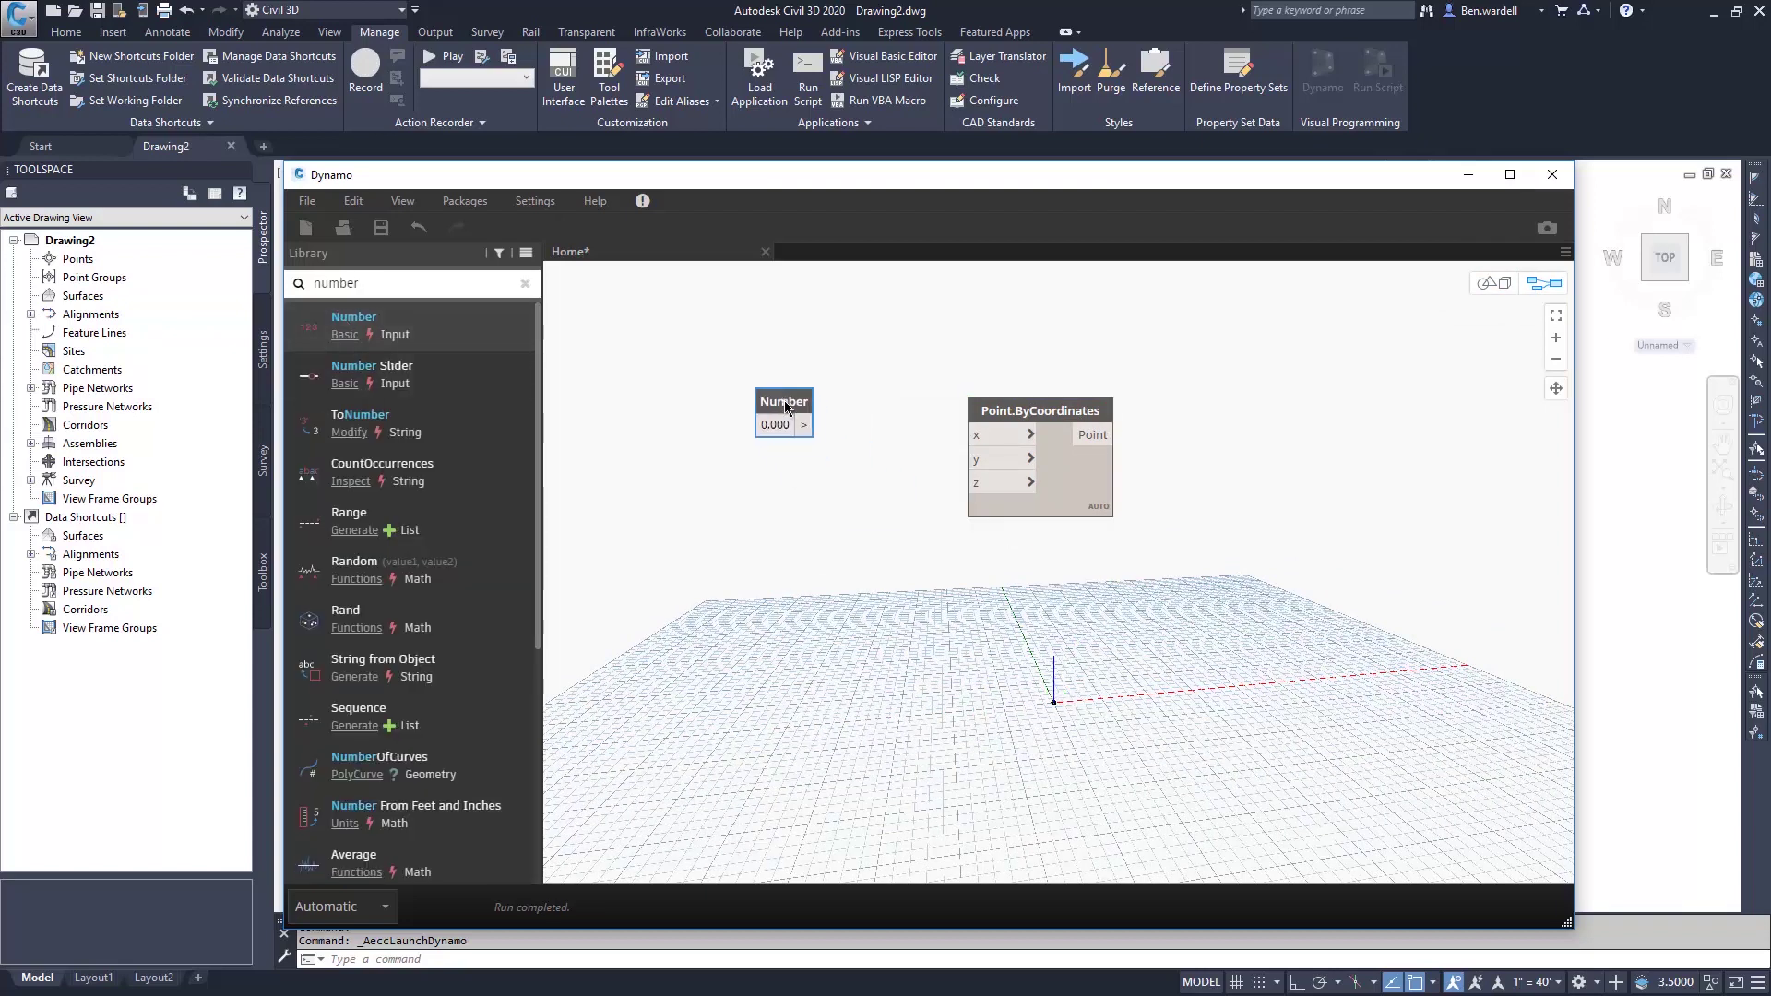
pyautogui.hotkey('ctrl', 'c')
pyautogui.hotkey('ctrl', 'v')
pyautogui.click(804, 425)
pyautogui.click(972, 434)
pyautogui.click(801, 494)
pyautogui.click(975, 462)
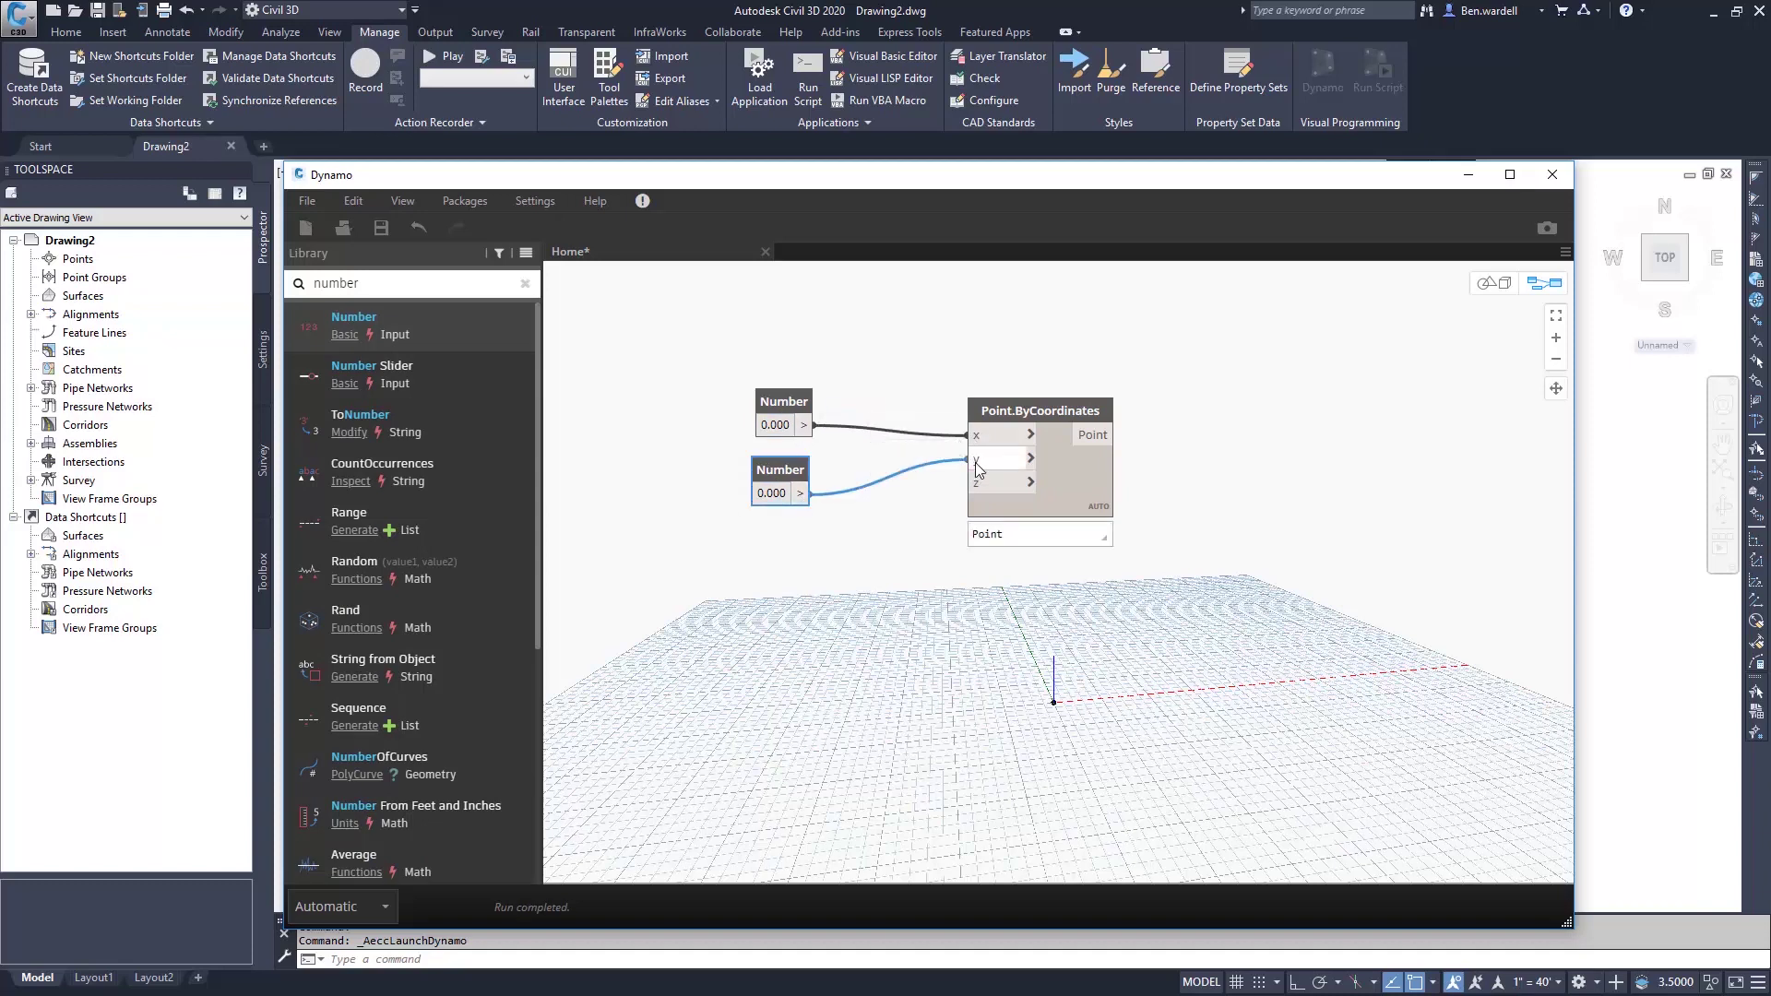
# - Add a second Point.ByCoordinates node near the axis origin
pyautogui.click(525, 282)
pyautogui.click(298, 440)
pyautogui.click(332, 586)
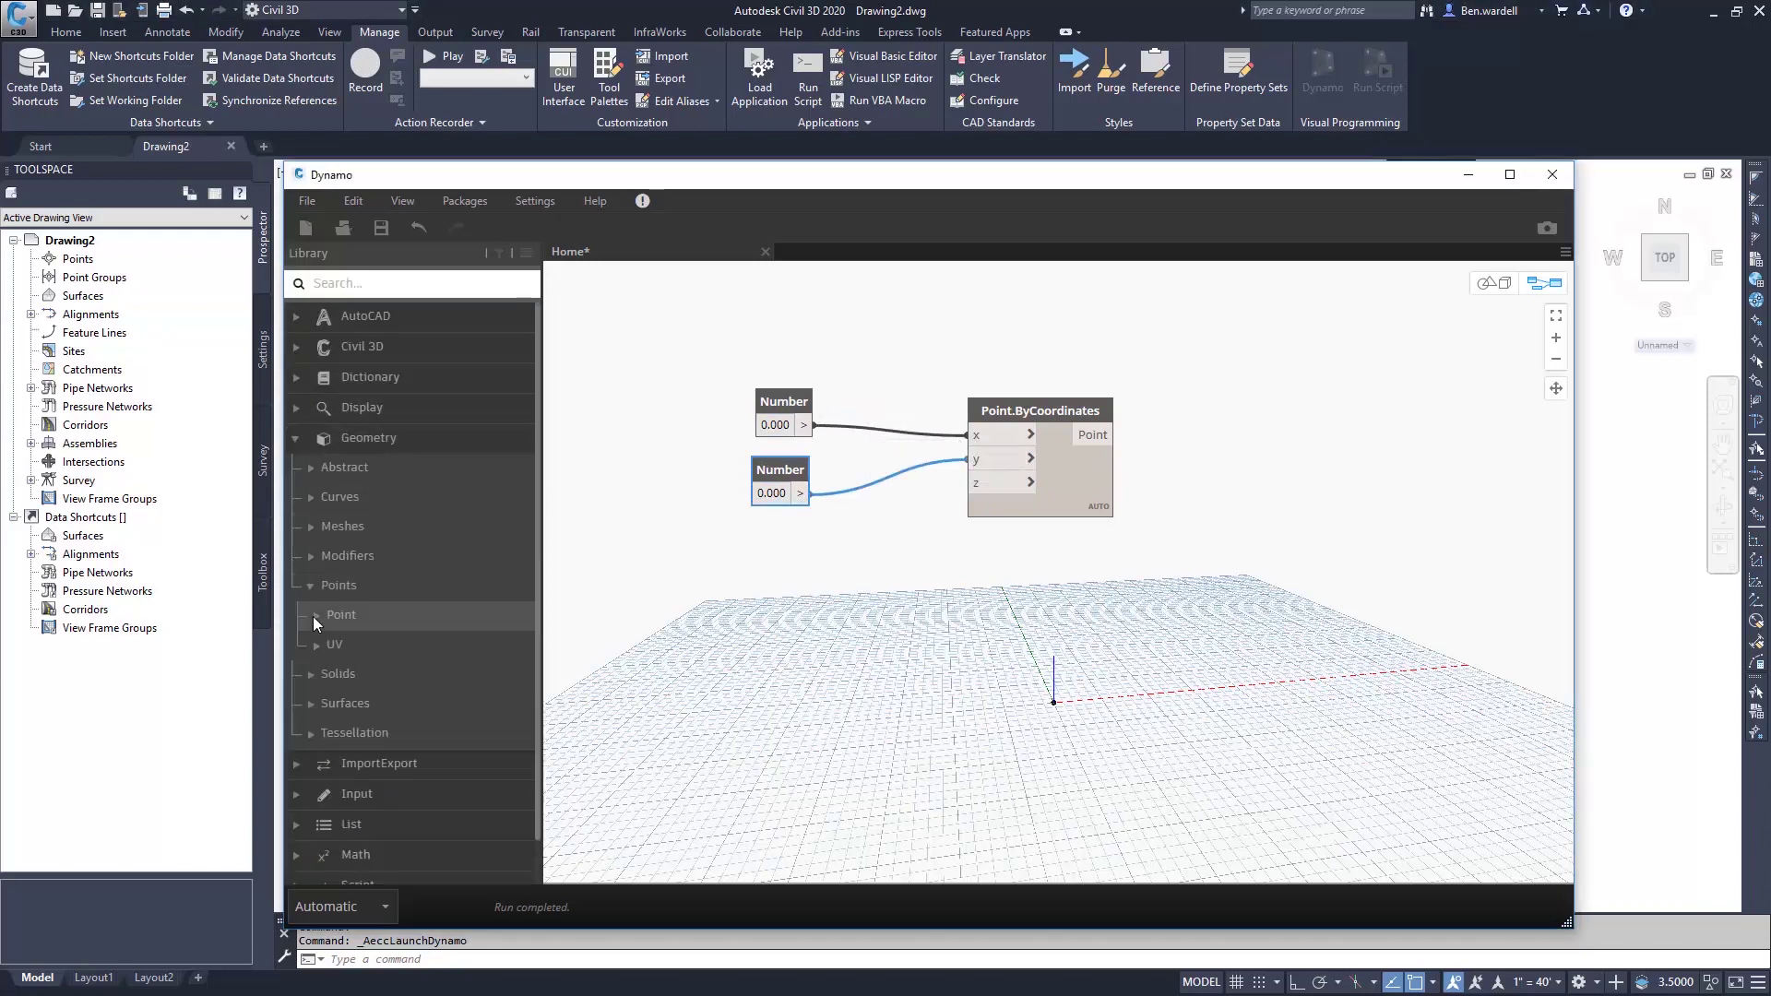
pyautogui.click(313, 615)
pyautogui.click(419, 704)
pyautogui.moveTo(1177, 613); pyautogui.dragTo(995, 618)
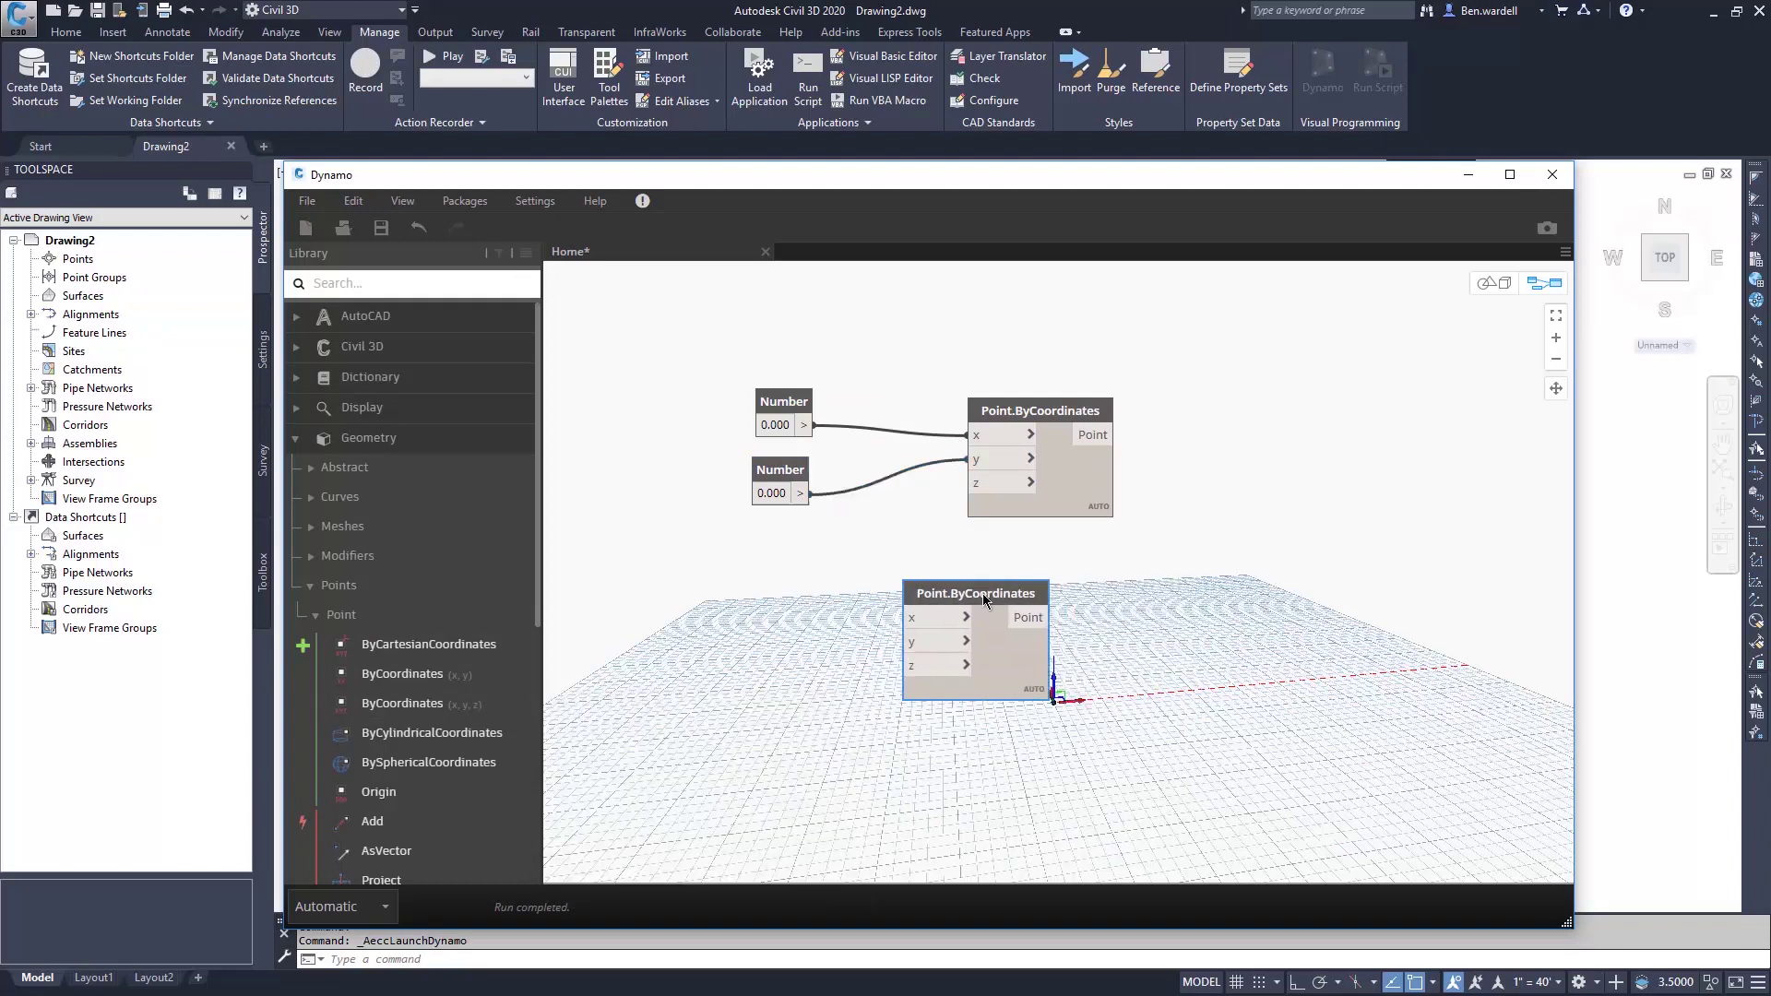
# - Add two stacked Number Slider nodes beside the lower point node
pyautogui.click(388, 284)
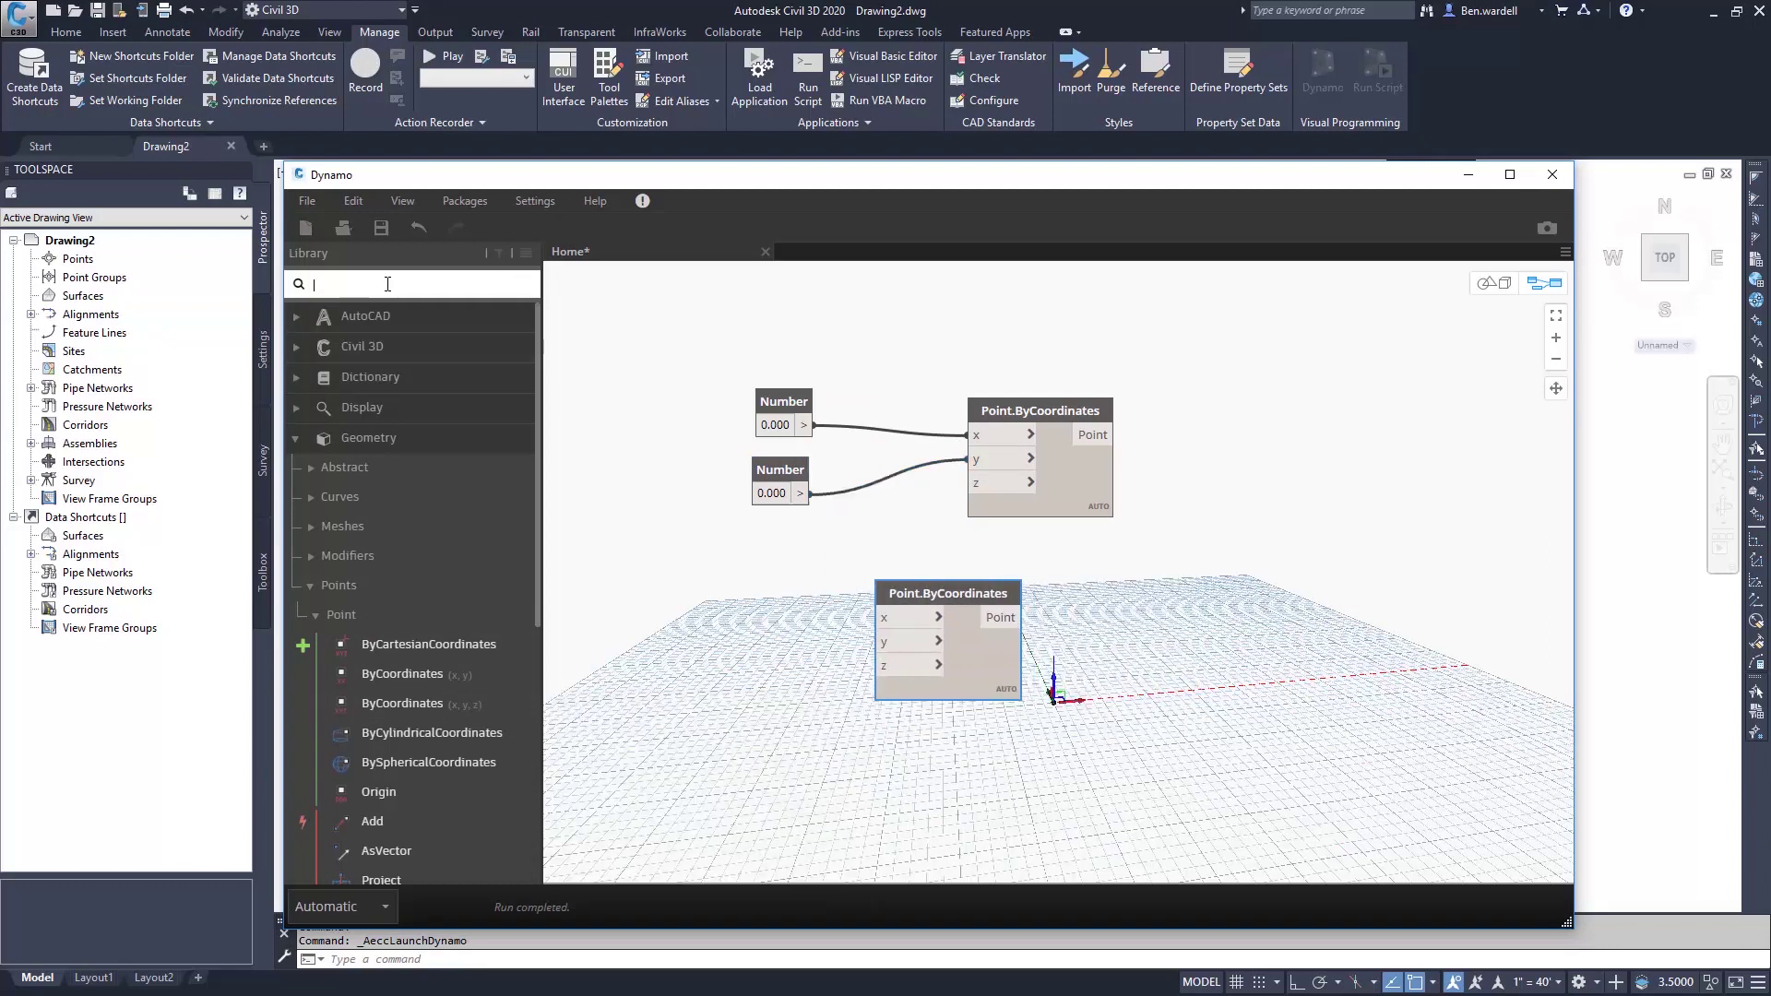
pyautogui.write('slider')
pyautogui.click(364, 319)
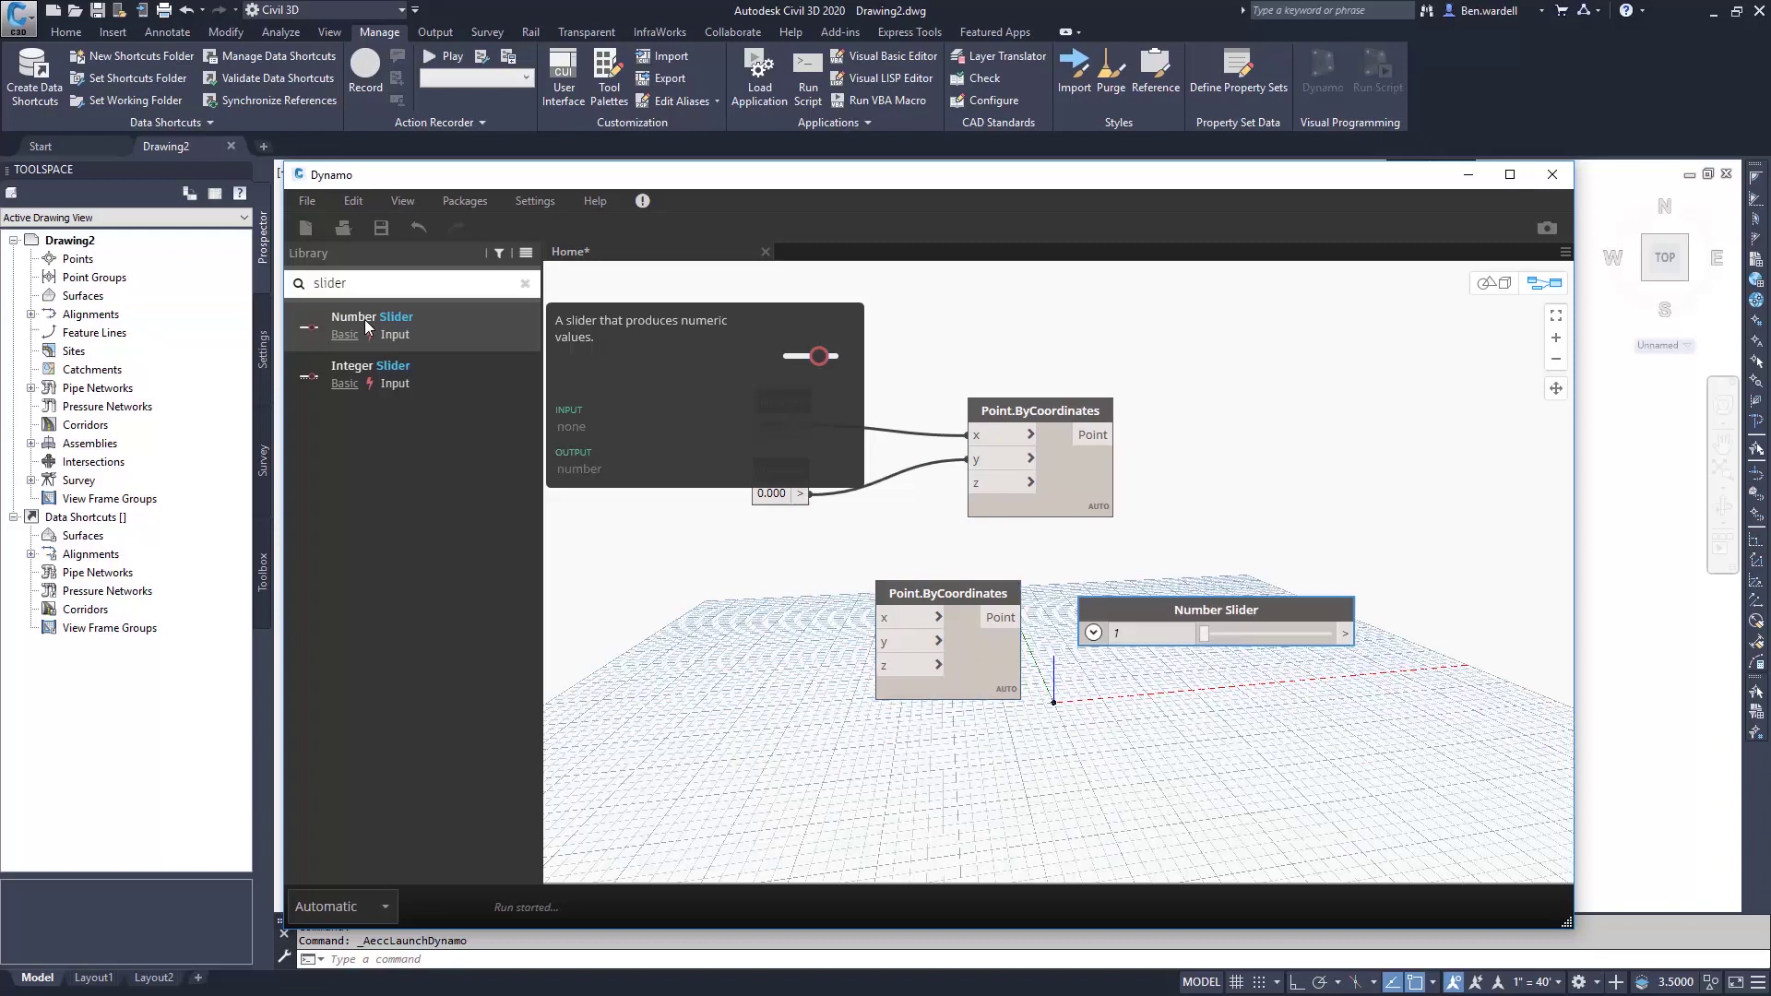
pyautogui.moveTo(1218, 610); pyautogui.dragTo(707, 601)
pyautogui.click(363, 320)
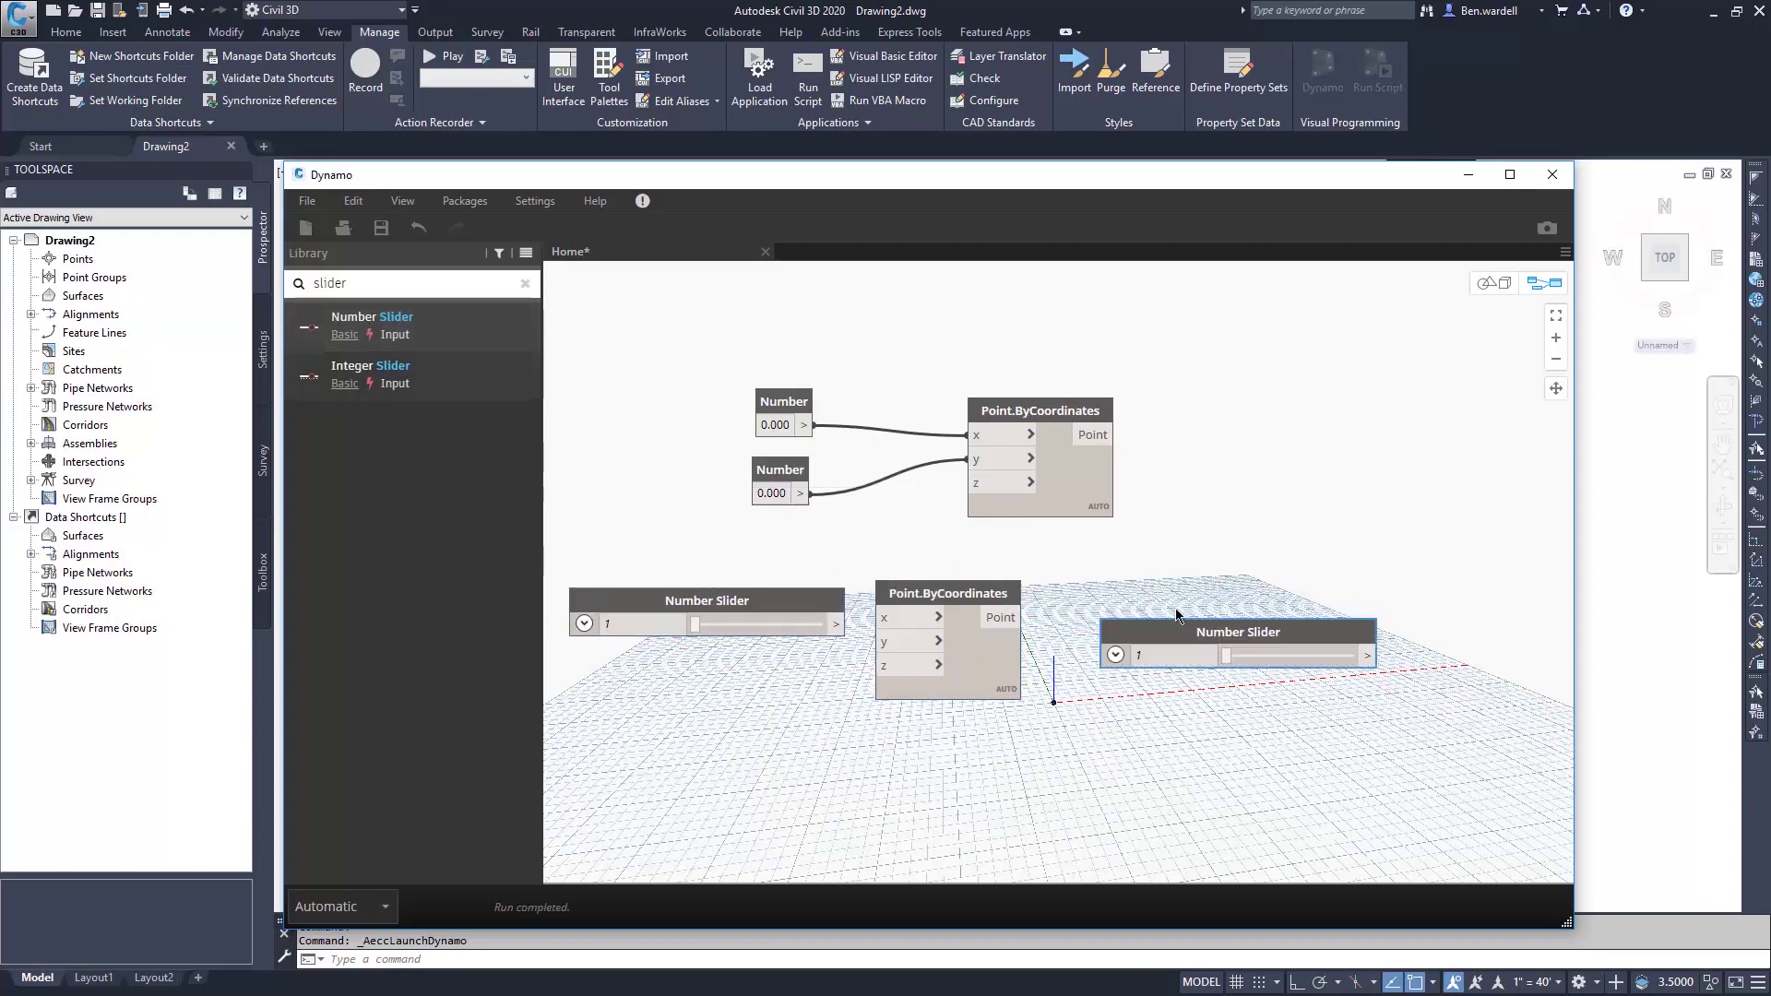
pyautogui.moveTo(1219, 641)
pyautogui.mouseDown()
pyautogui.moveTo(769, 658)
pyautogui.moveTo(688, 687)
pyautogui.mouseUp()
pyautogui.moveTo(967, 614); pyautogui.dragTo(1061, 576)
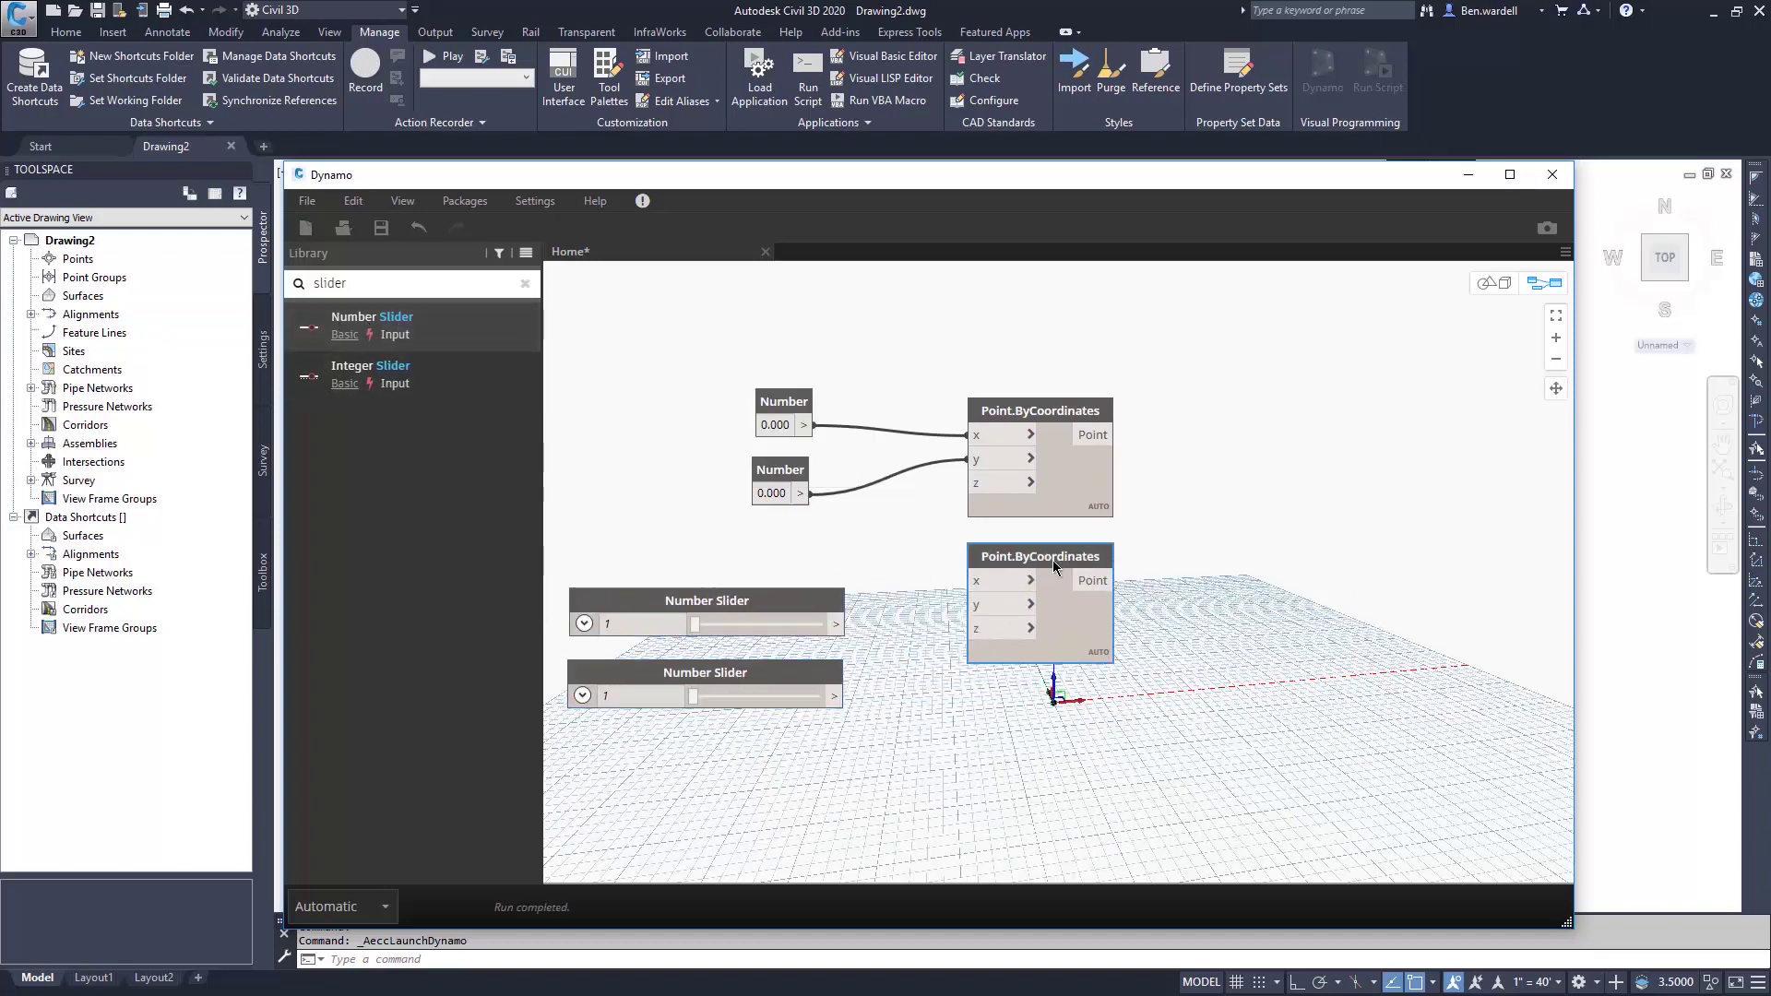
pyautogui.scroll(-2, 1201, 613)
pyautogui.scroll(-1, 1106, 562)
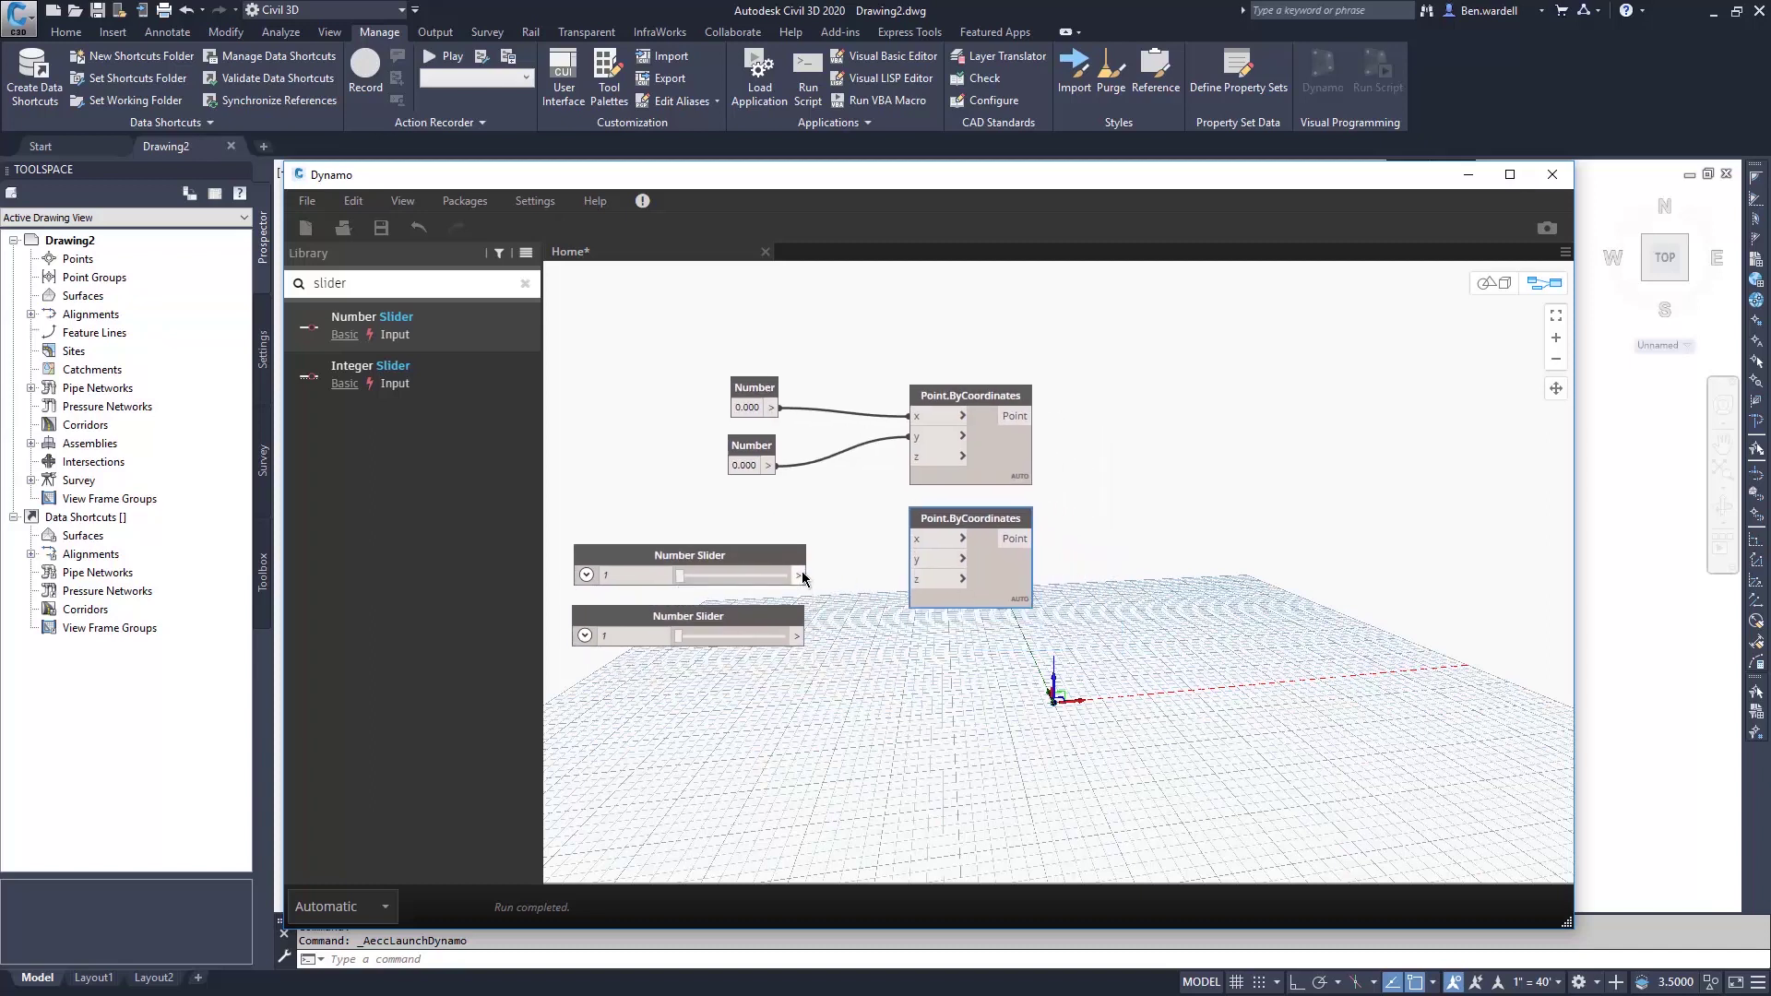
# - Wire the sliders to the lower point's x and y, set them to 5 and 7, run manually
pyautogui.moveTo(798, 576); pyautogui.dragTo(913, 538)
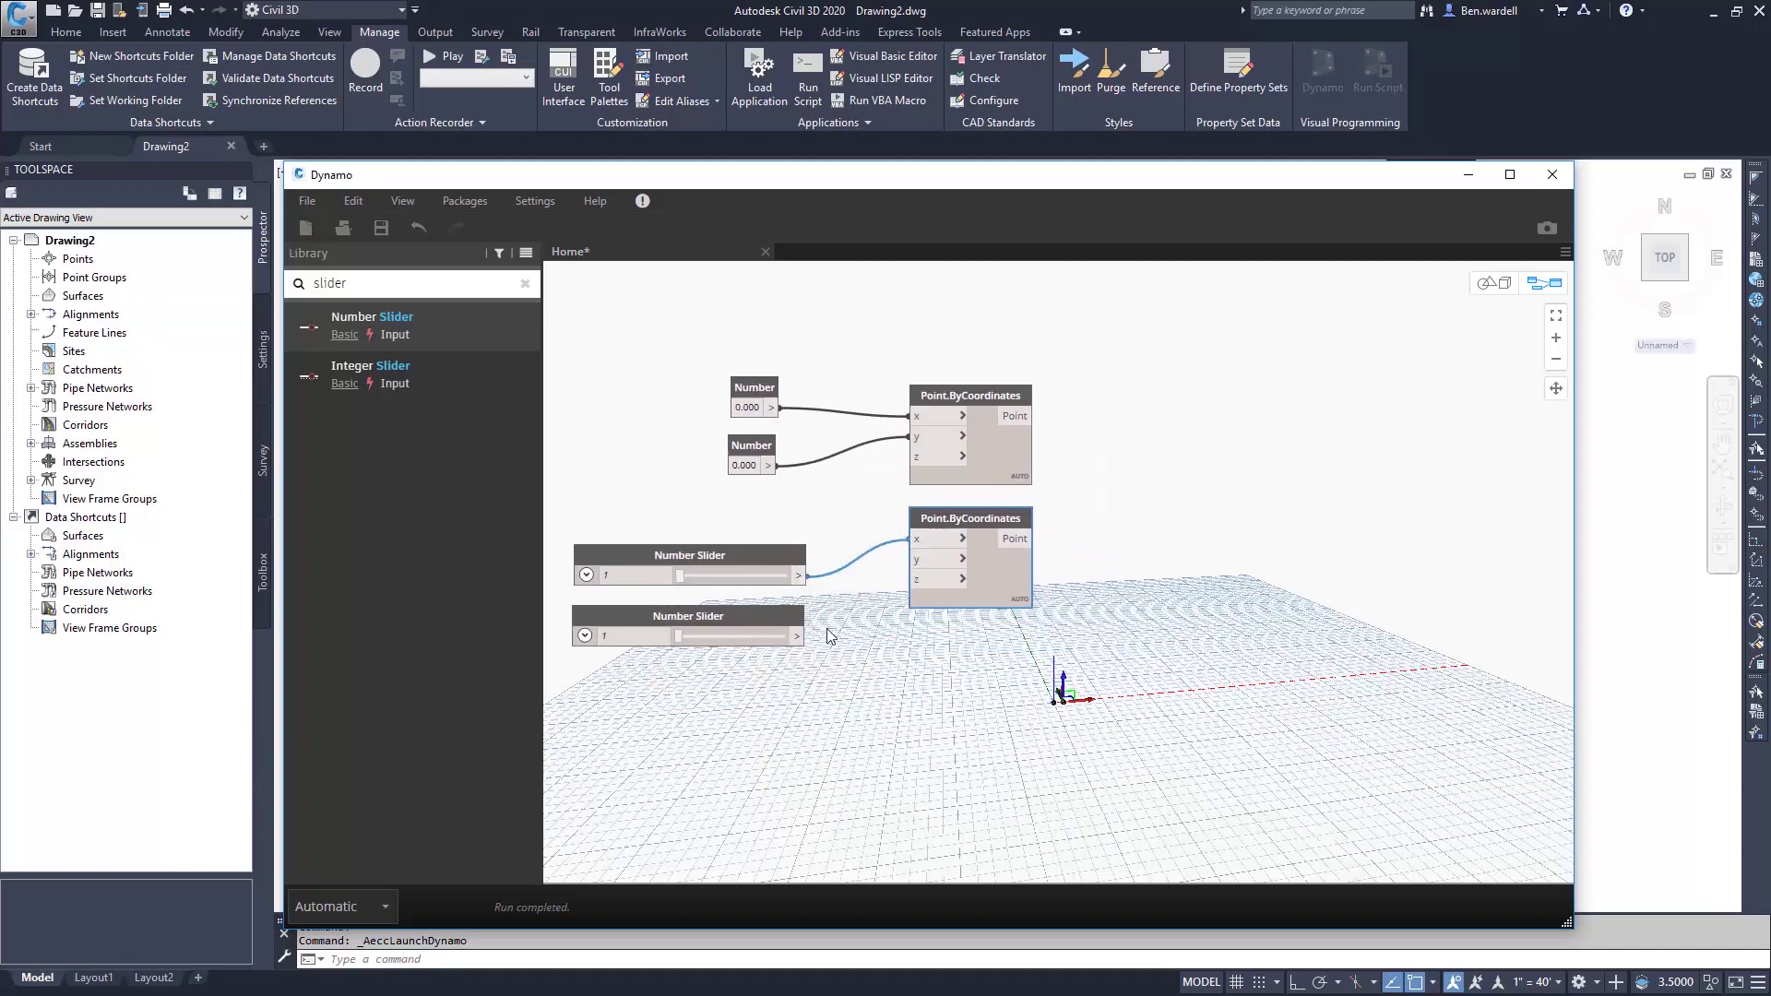
pyautogui.moveTo(797, 637); pyautogui.dragTo(912, 559)
pyautogui.moveTo(679, 636); pyautogui.dragTo(692, 637)
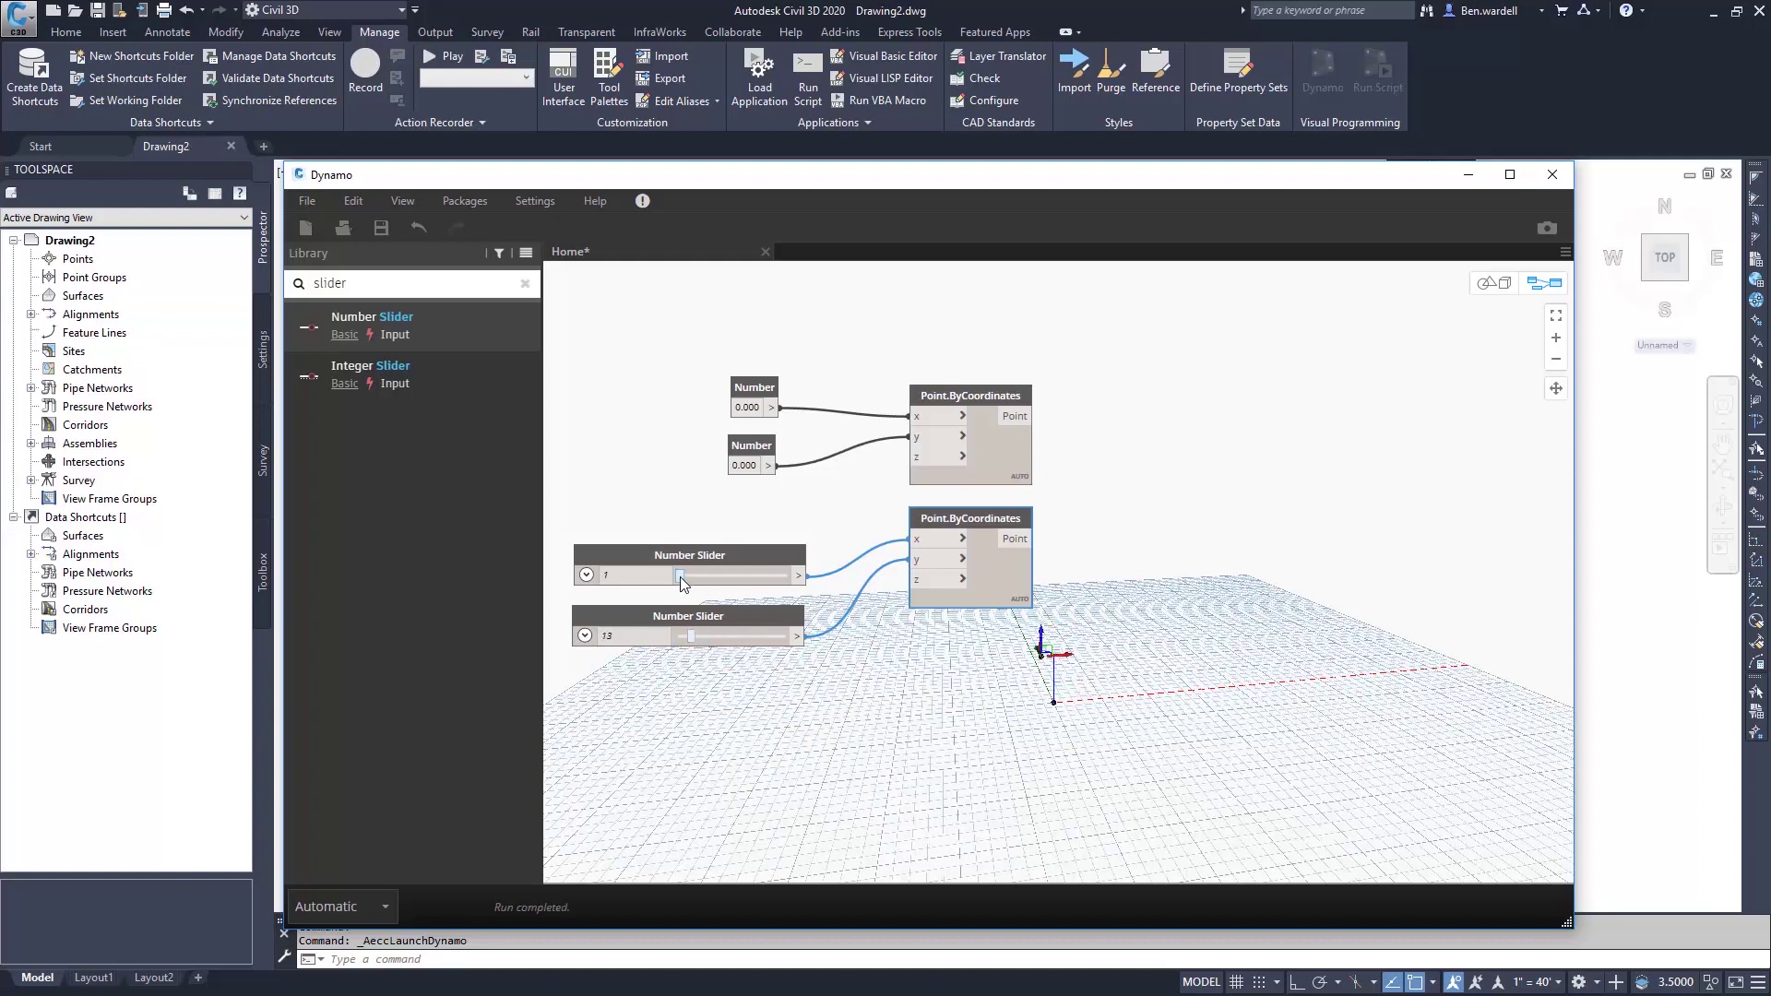
pyautogui.moveTo(679, 575)
pyautogui.mouseDown()
pyautogui.moveTo(702, 577)
pyautogui.moveTo(690, 586)
pyautogui.mouseUp()
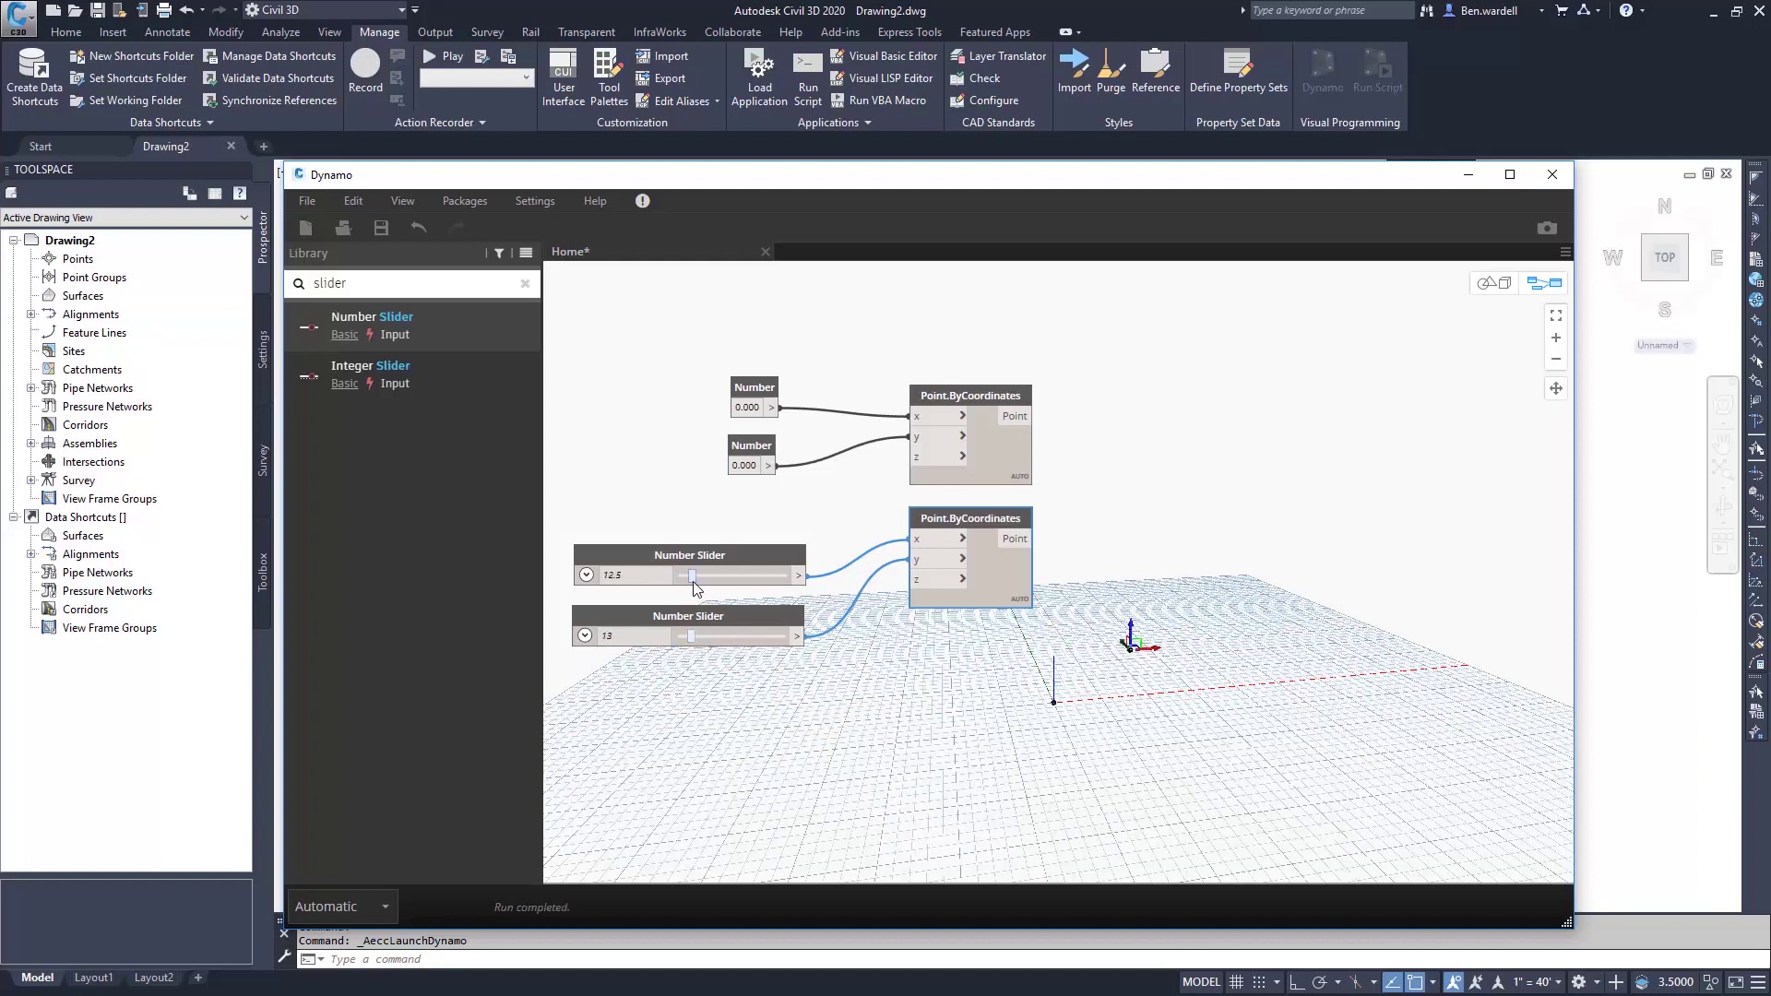
pyautogui.click(357, 904)
pyautogui.click(353, 815)
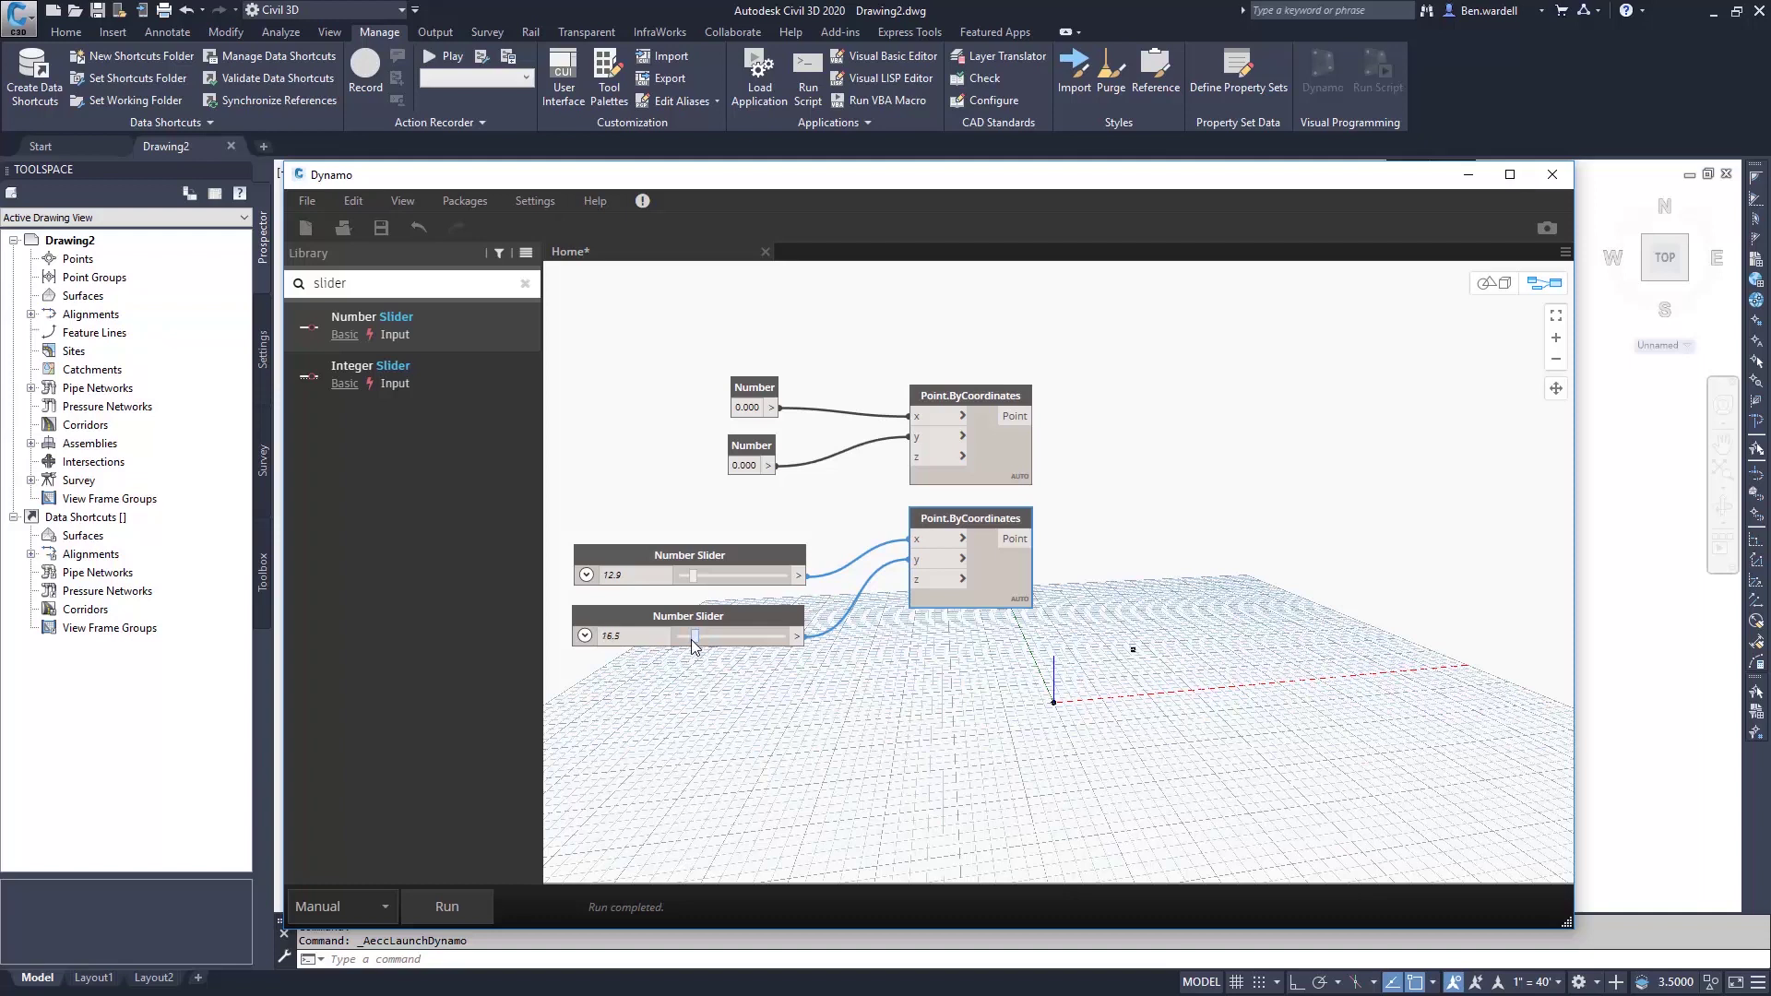
pyautogui.doubleClick(629, 577)
pyautogui.doubleClick(628, 635)
pyautogui.click(525, 282)
pyautogui.click(301, 436)
pyautogui.write('7')
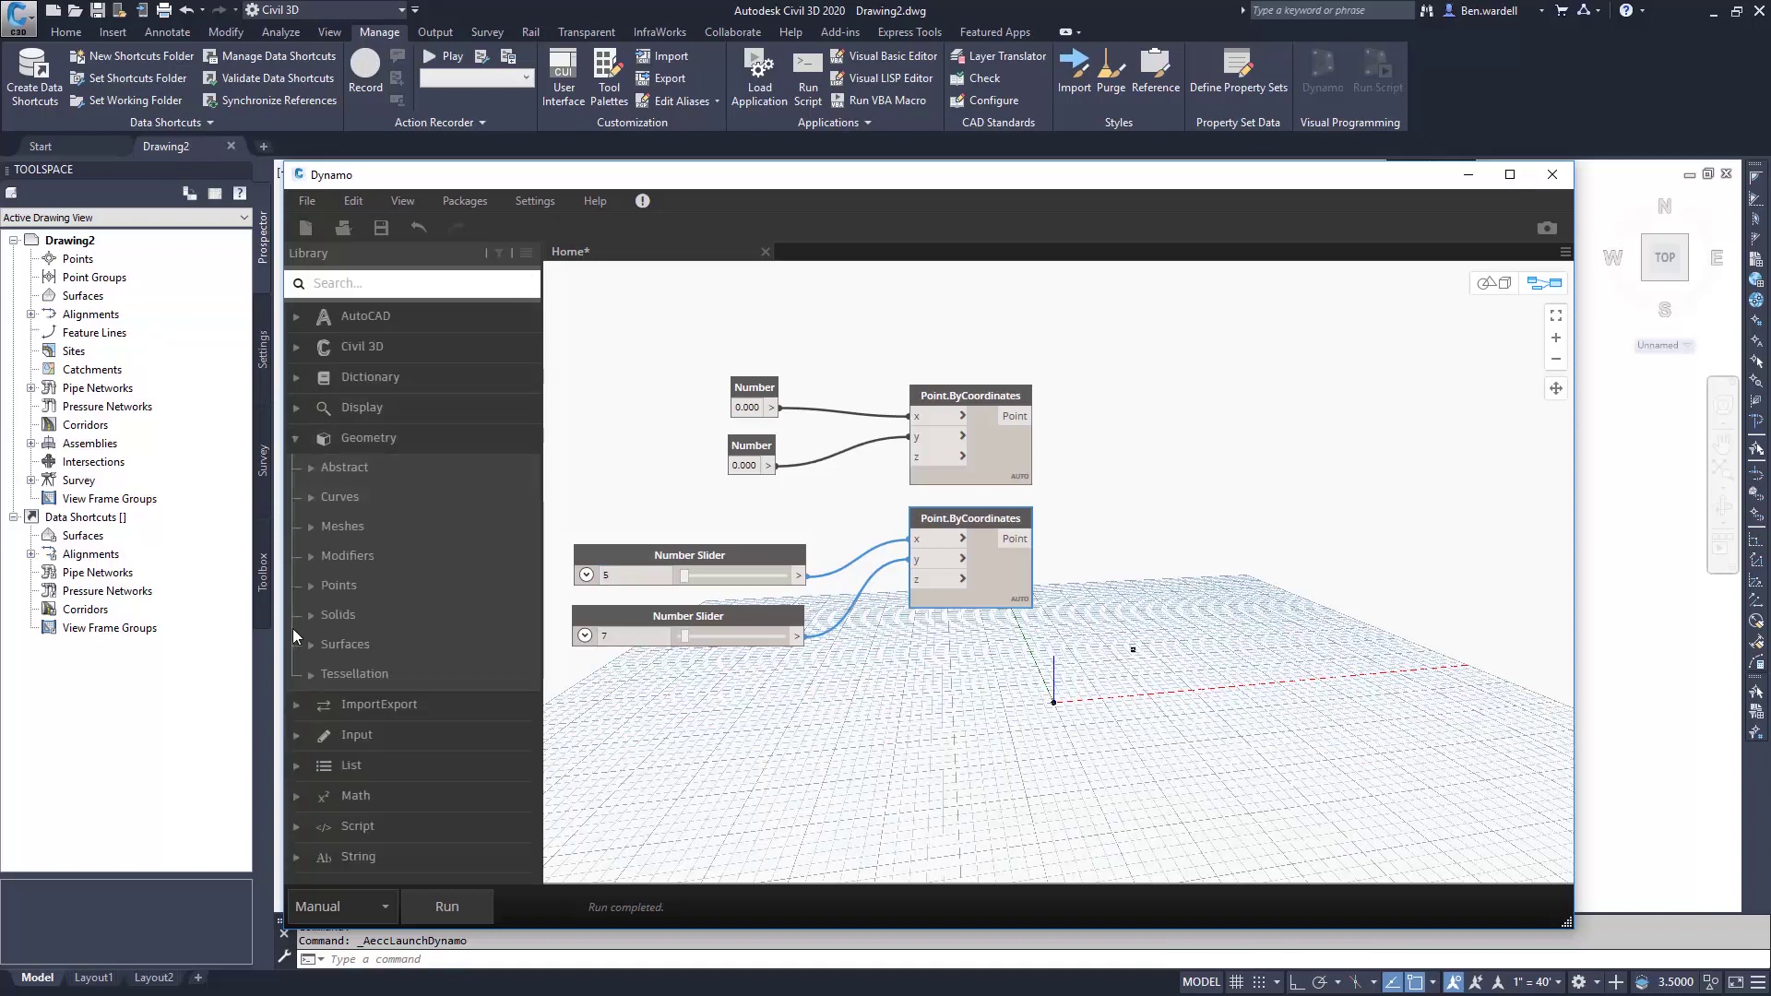
# - Add a Geometry.DistanceTo node measuring between the two points
pyautogui.click(354, 282)
pyautogui.write('distanceto')
pyautogui.click(352, 319)
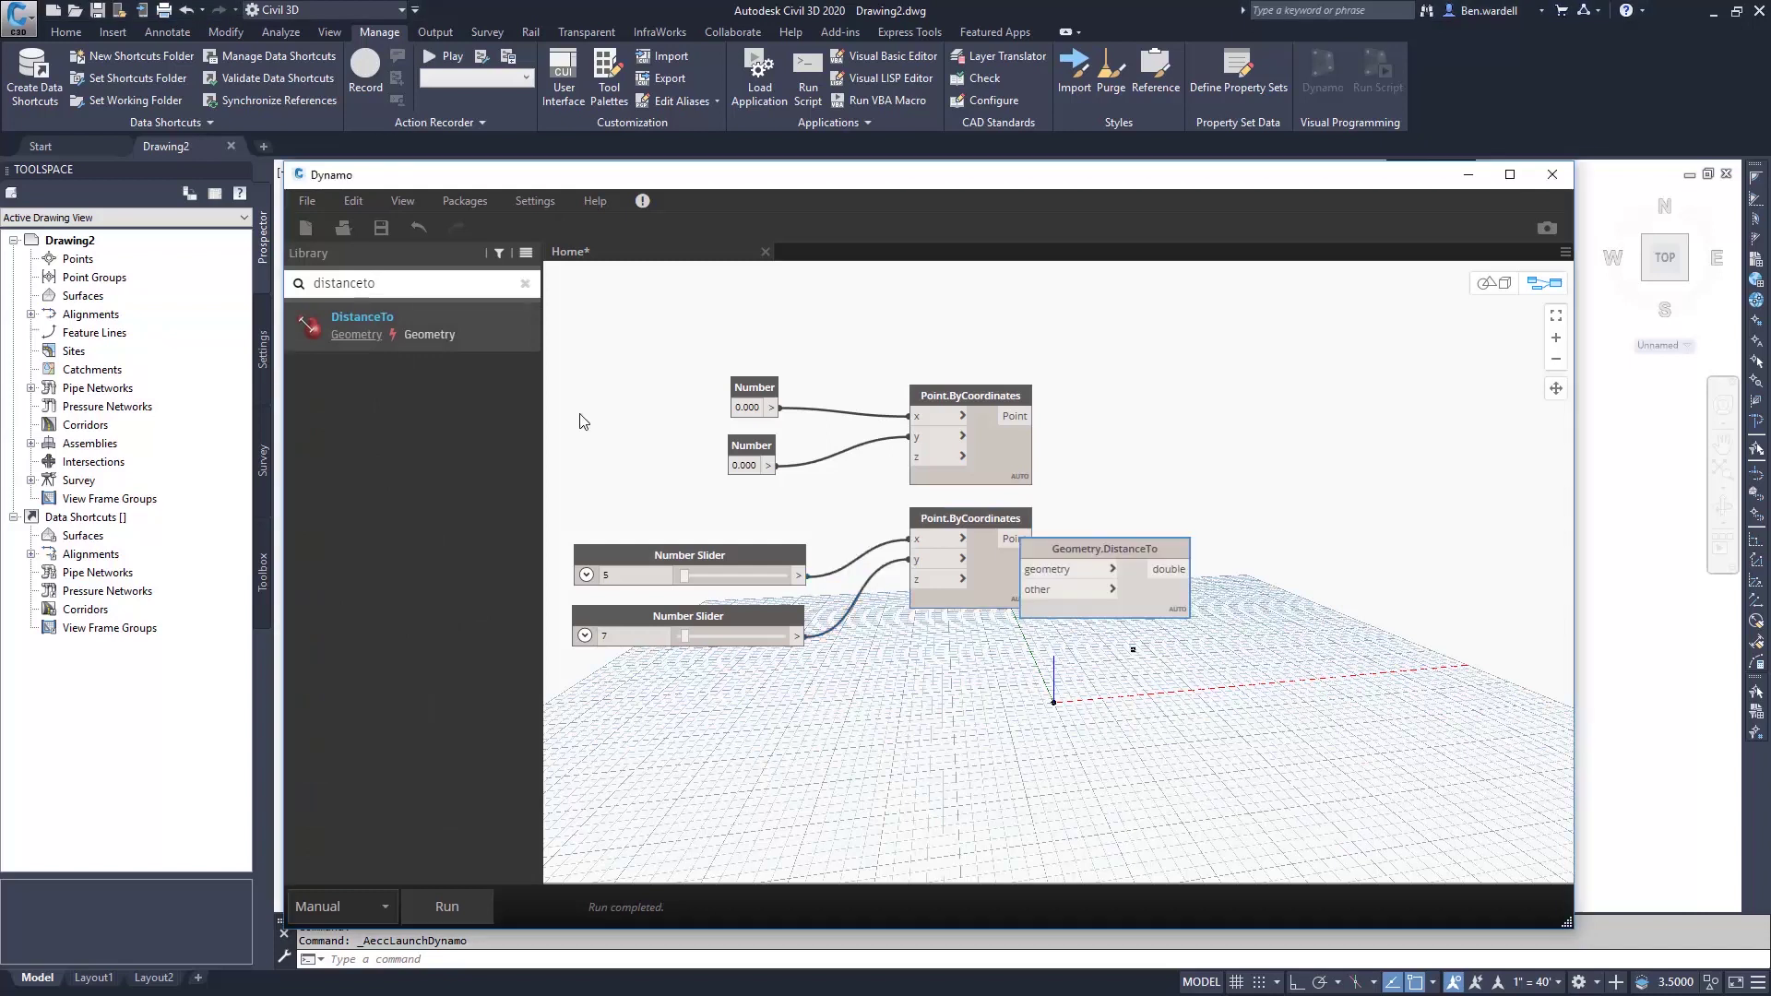
pyautogui.moveTo(1107, 549); pyautogui.dragTo(1239, 528)
pyautogui.click(1017, 539)
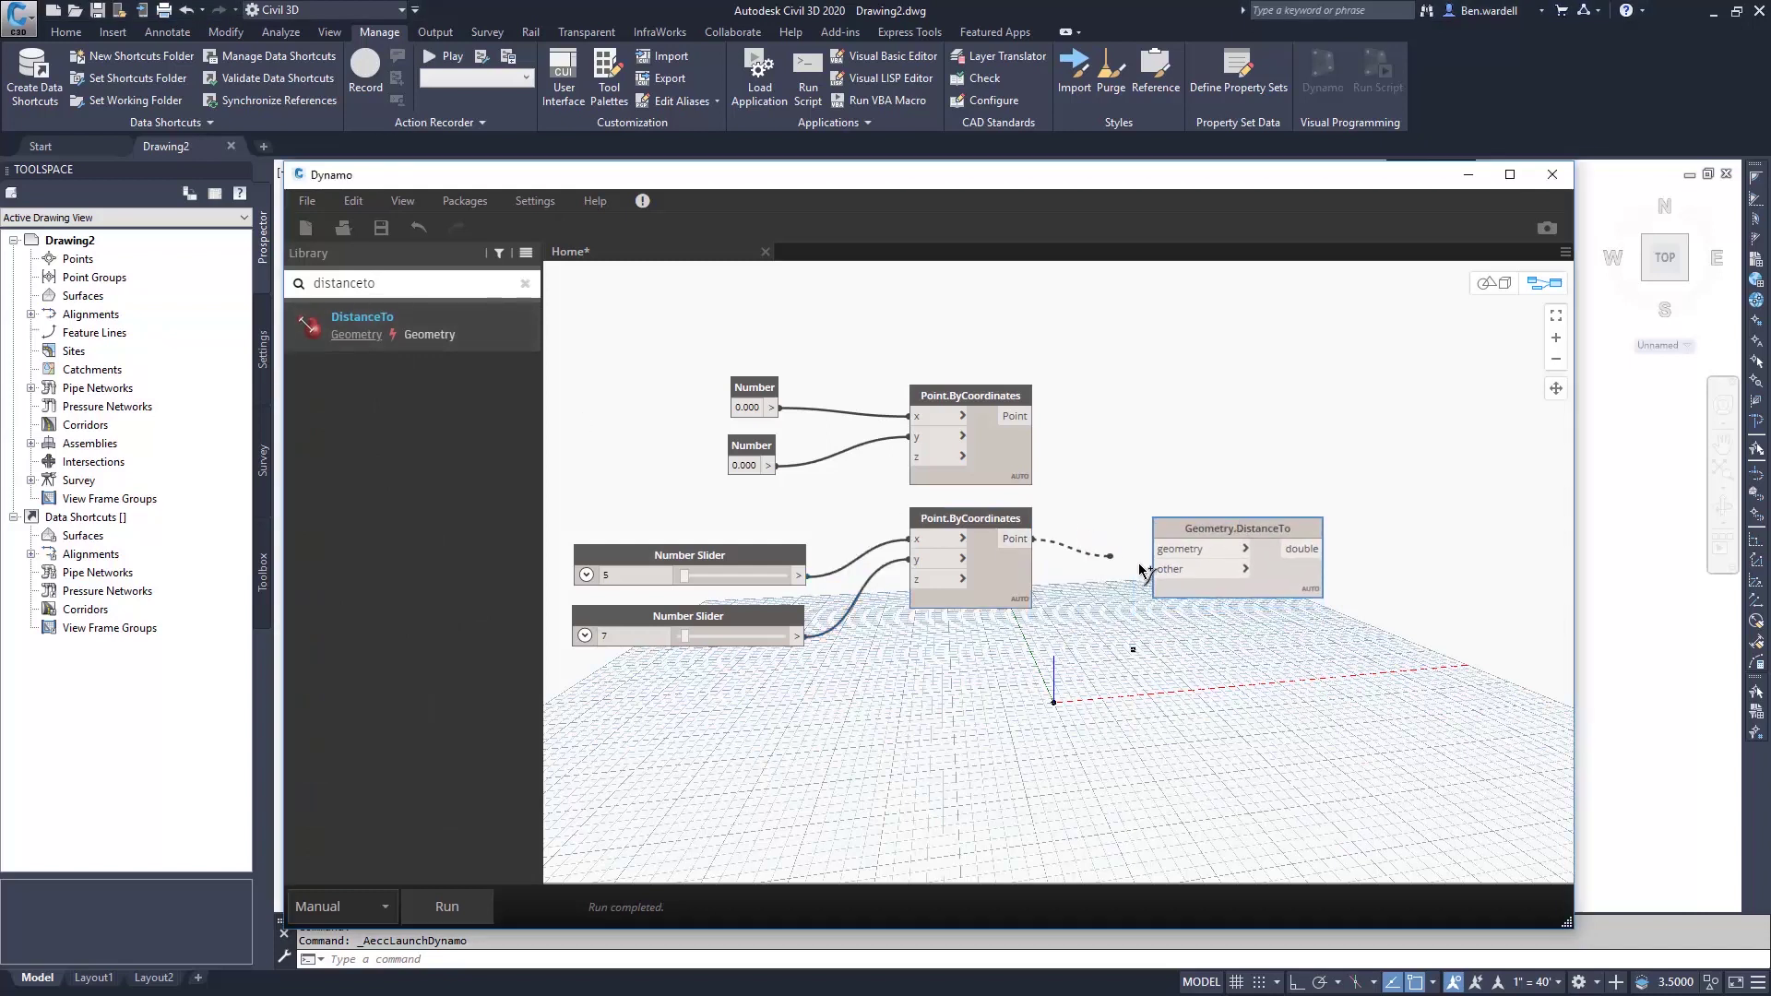
pyautogui.click(1159, 549)
pyautogui.click(1016, 415)
pyautogui.click(1160, 569)
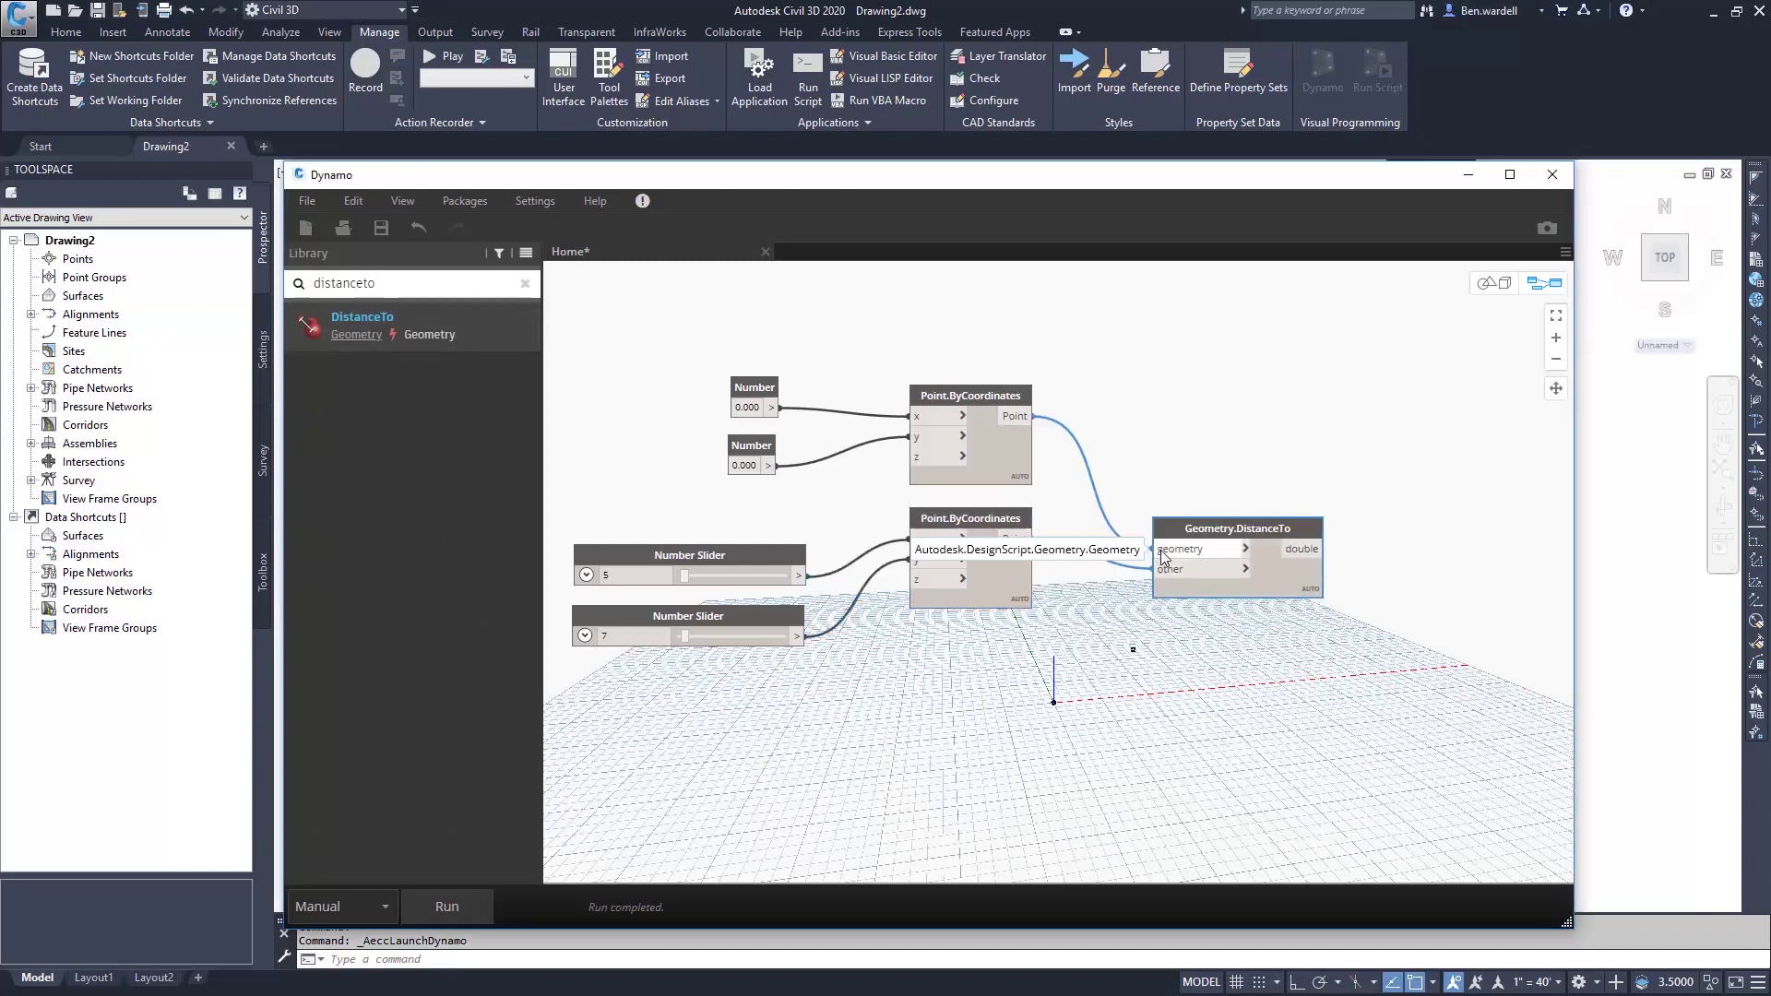
pyautogui.moveTo(1184, 535); pyautogui.dragTo(1168, 495)
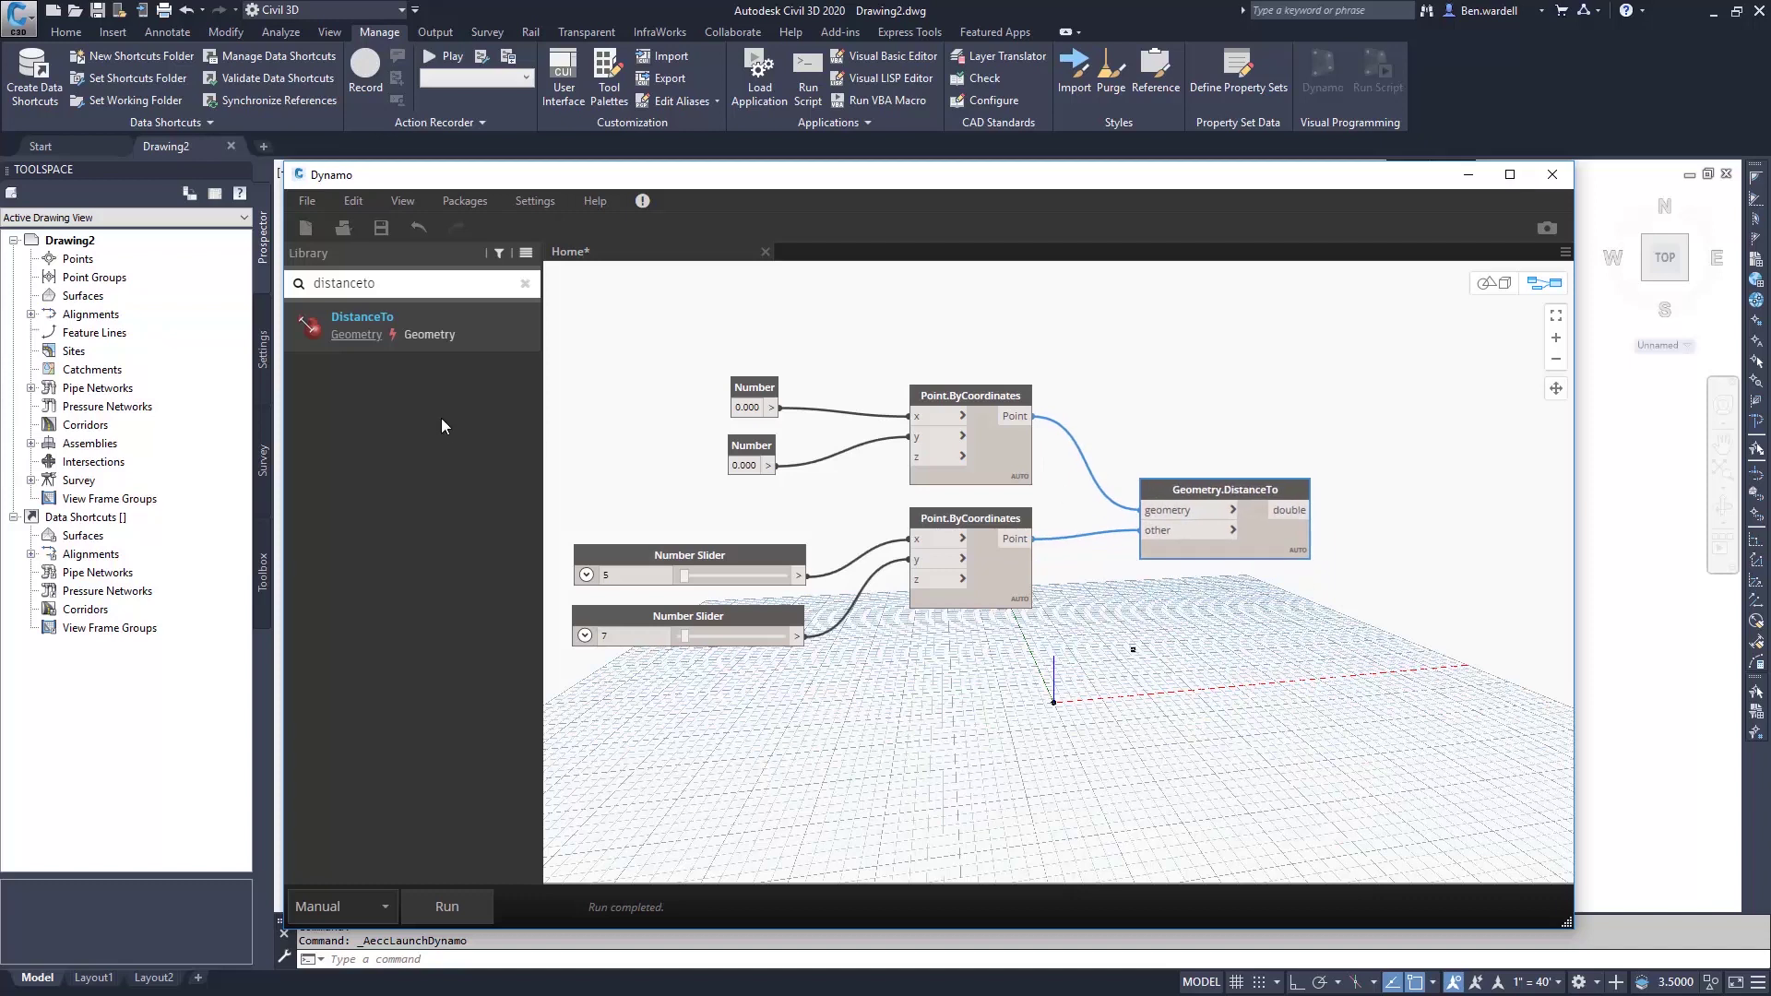
# - Add Circle.ByCenterPointRadius with the upper point as centre and the distance as radius
pyautogui.click(525, 282)
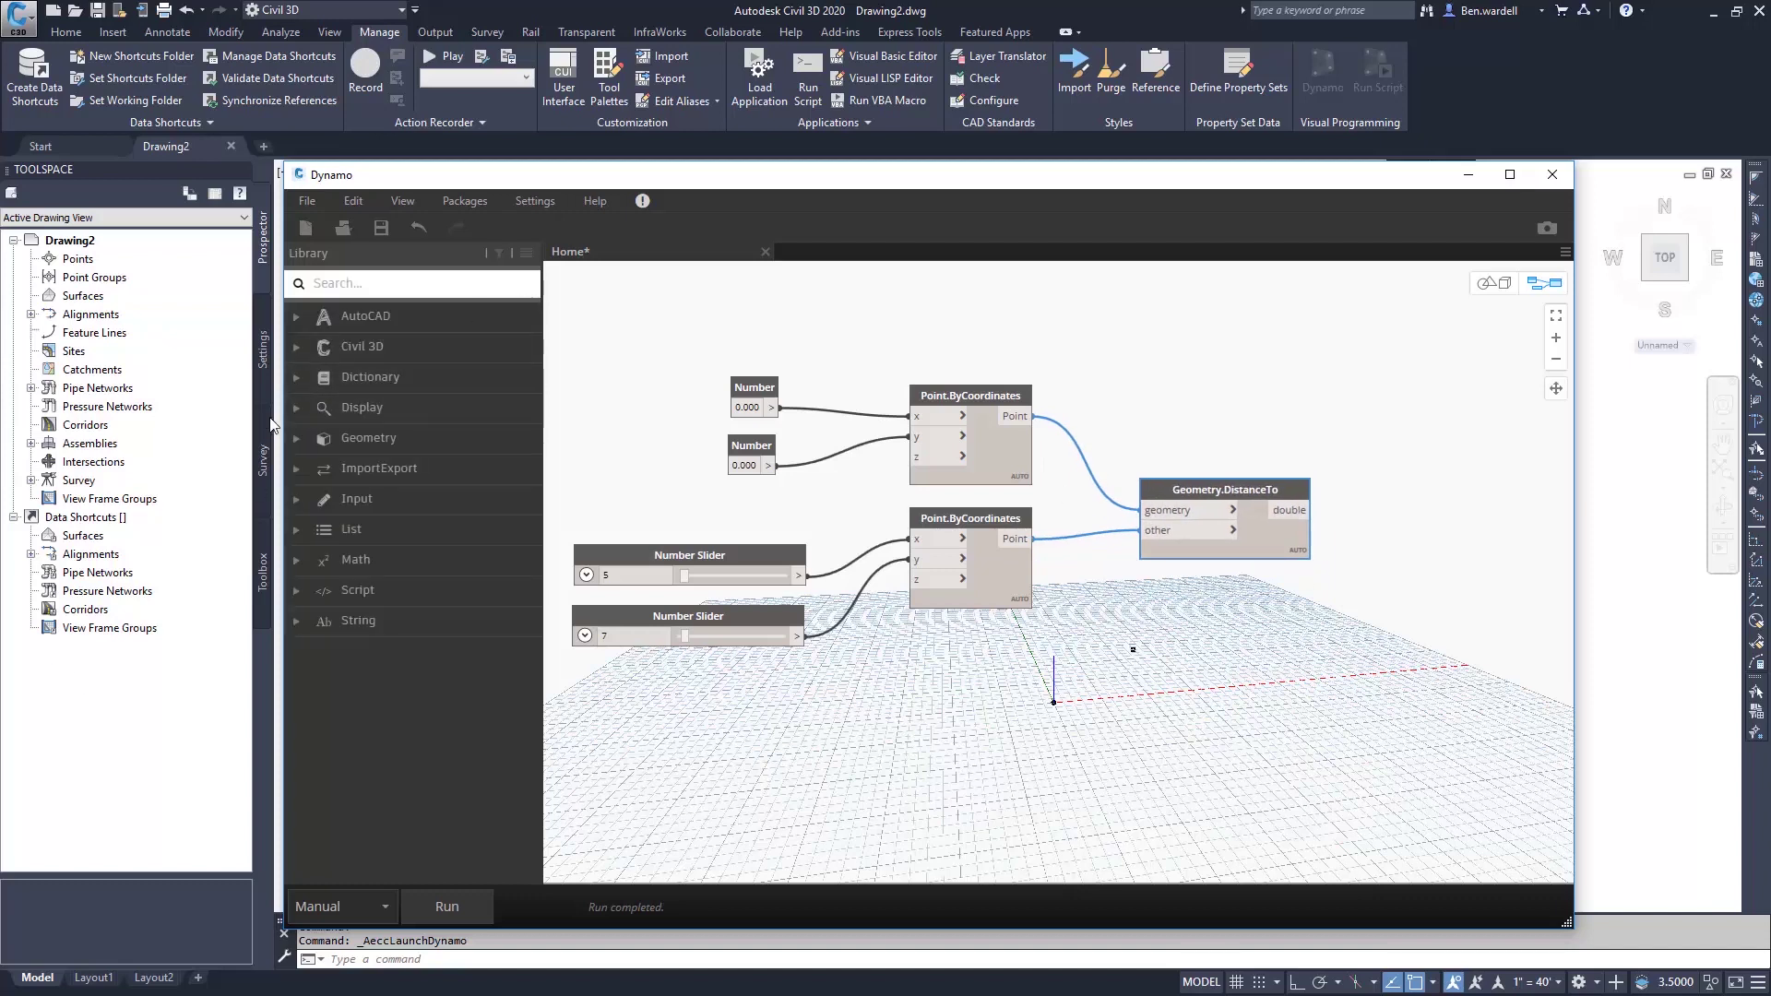
pyautogui.click(294, 437)
pyautogui.click(309, 499)
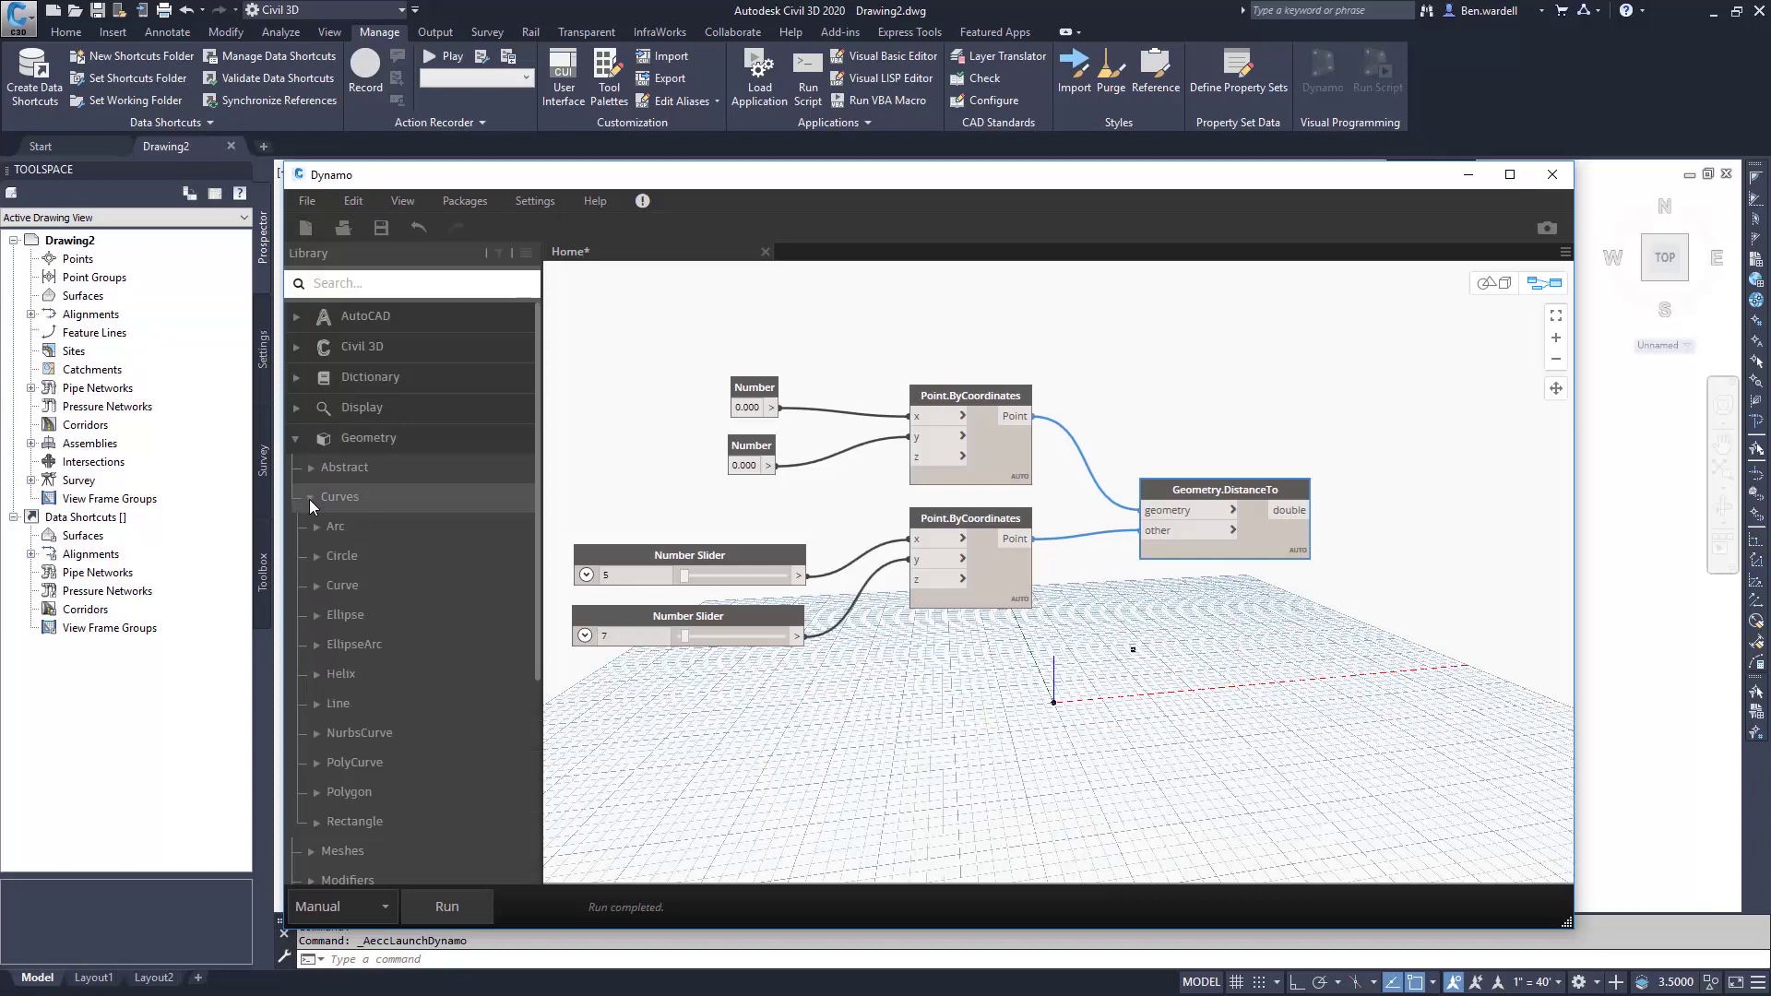
pyautogui.click(317, 554)
pyautogui.click(415, 615)
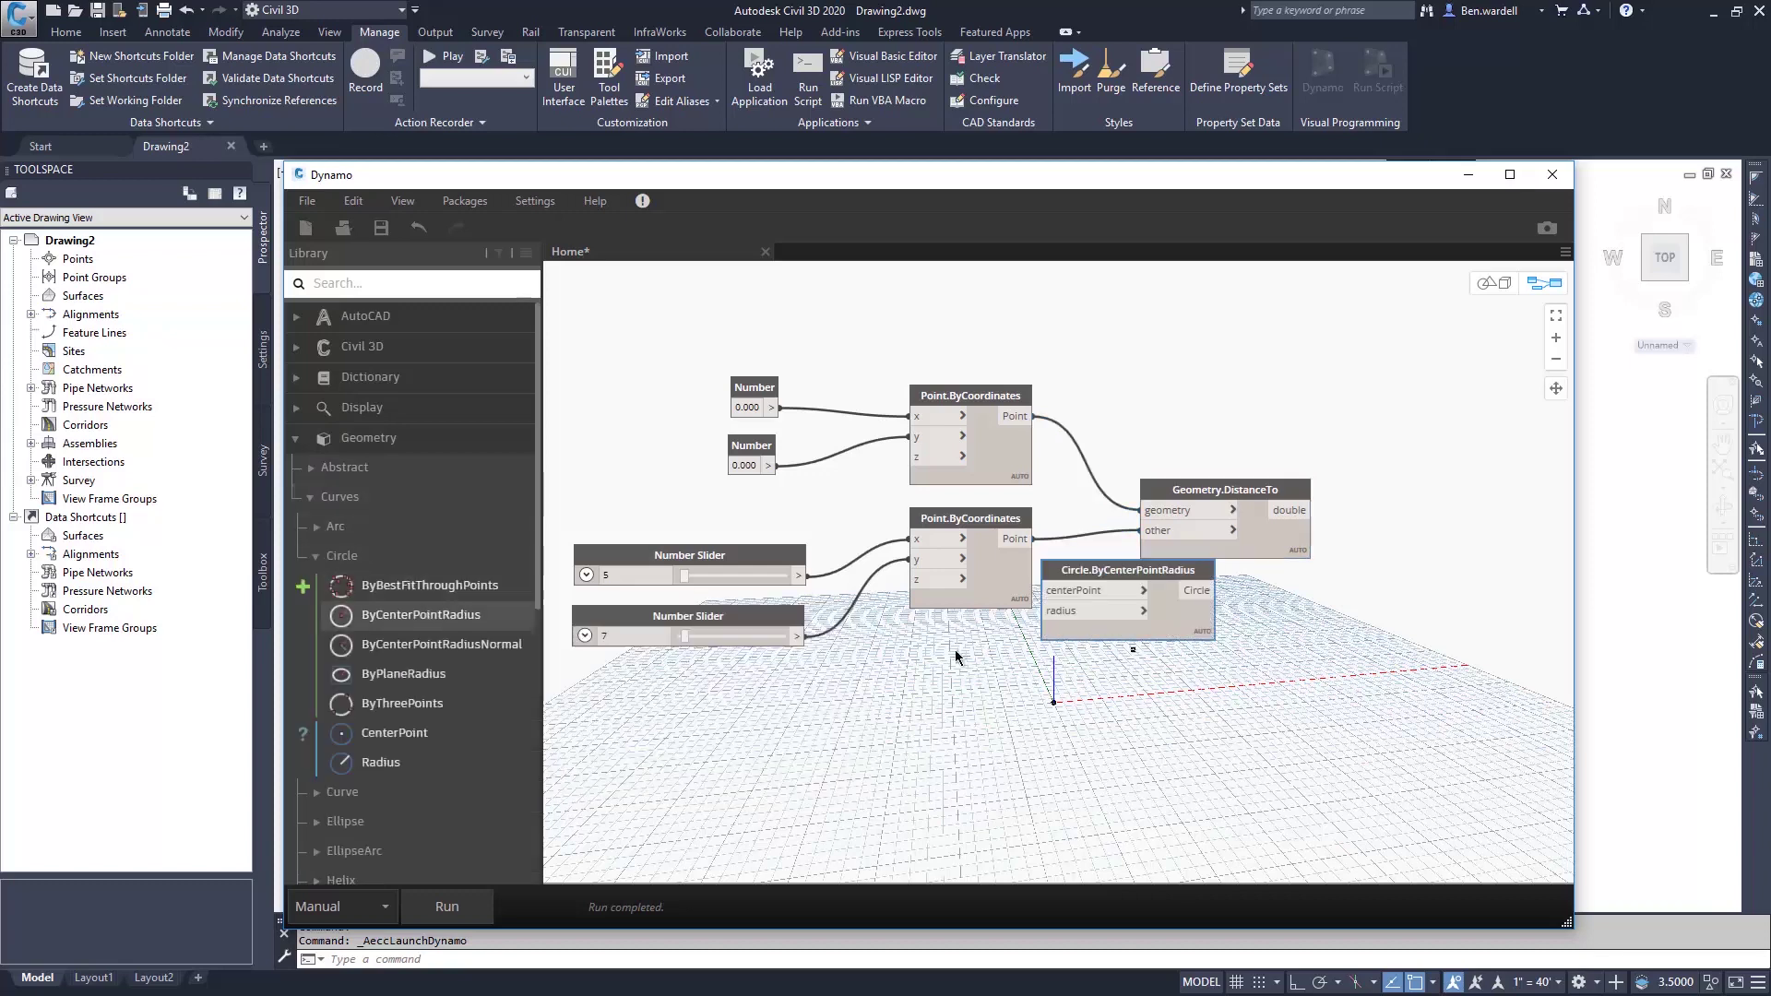
pyautogui.moveTo(1128, 570); pyautogui.dragTo(1438, 381)
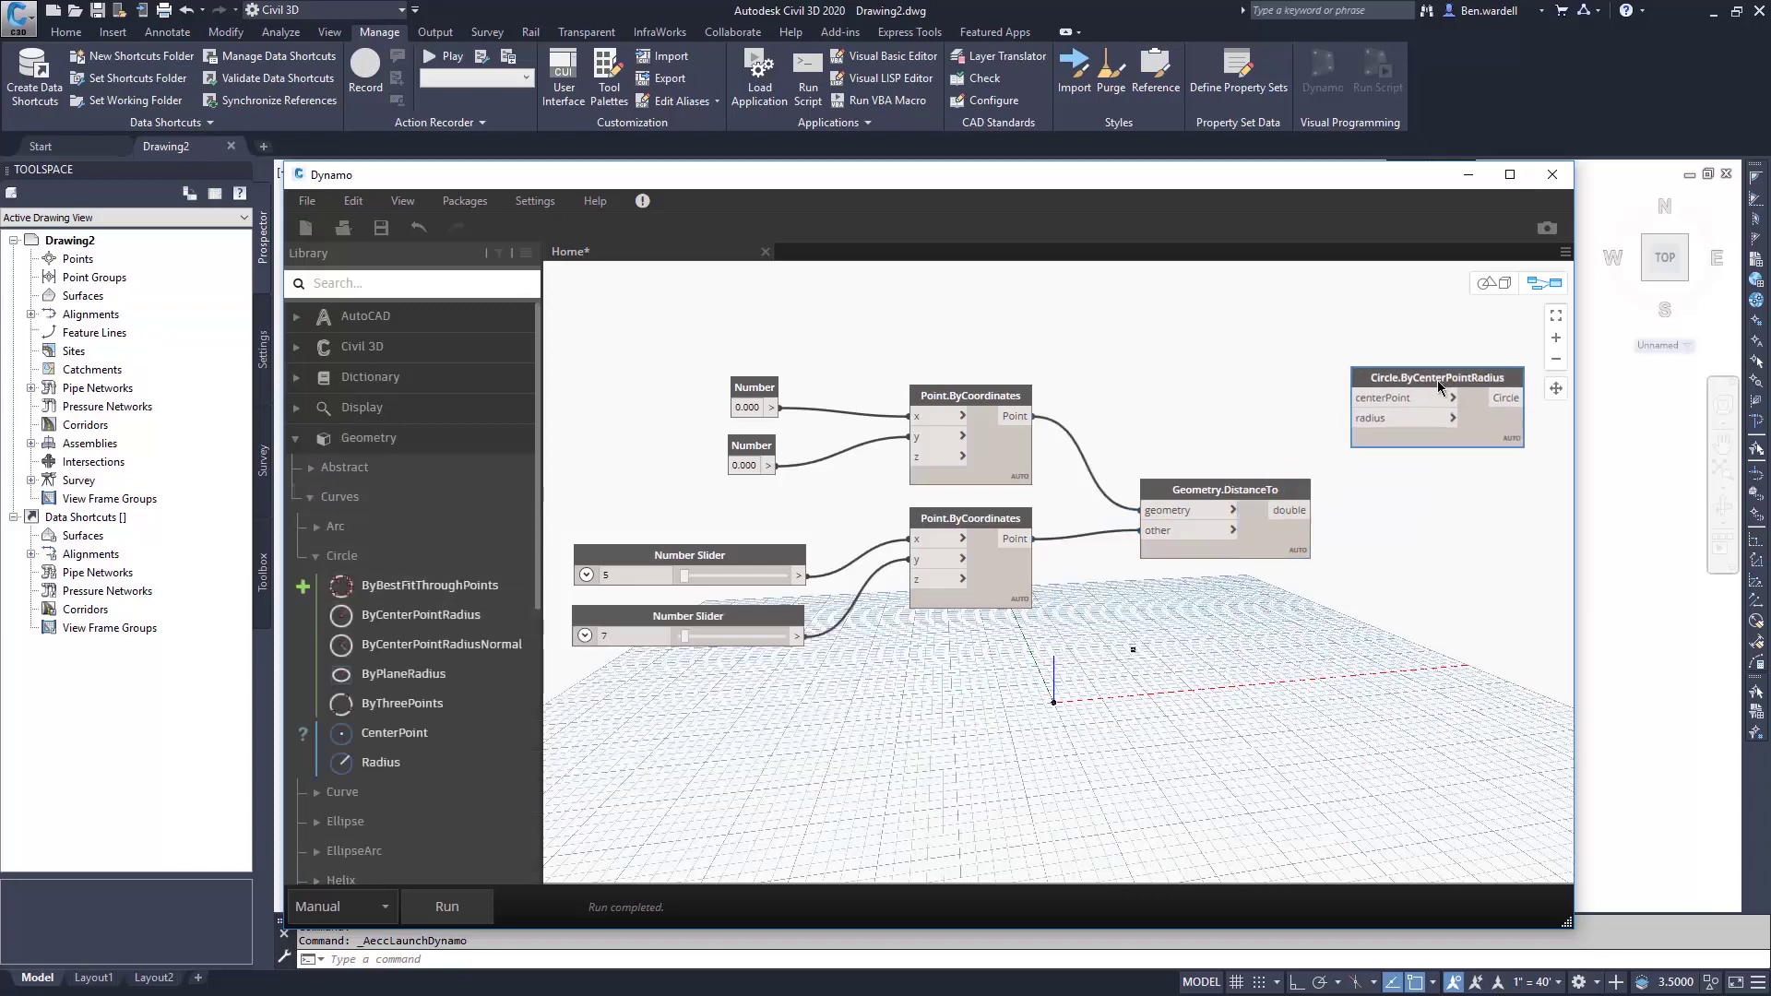
pyautogui.click(1025, 417)
pyautogui.click(1352, 398)
pyautogui.click(1314, 510)
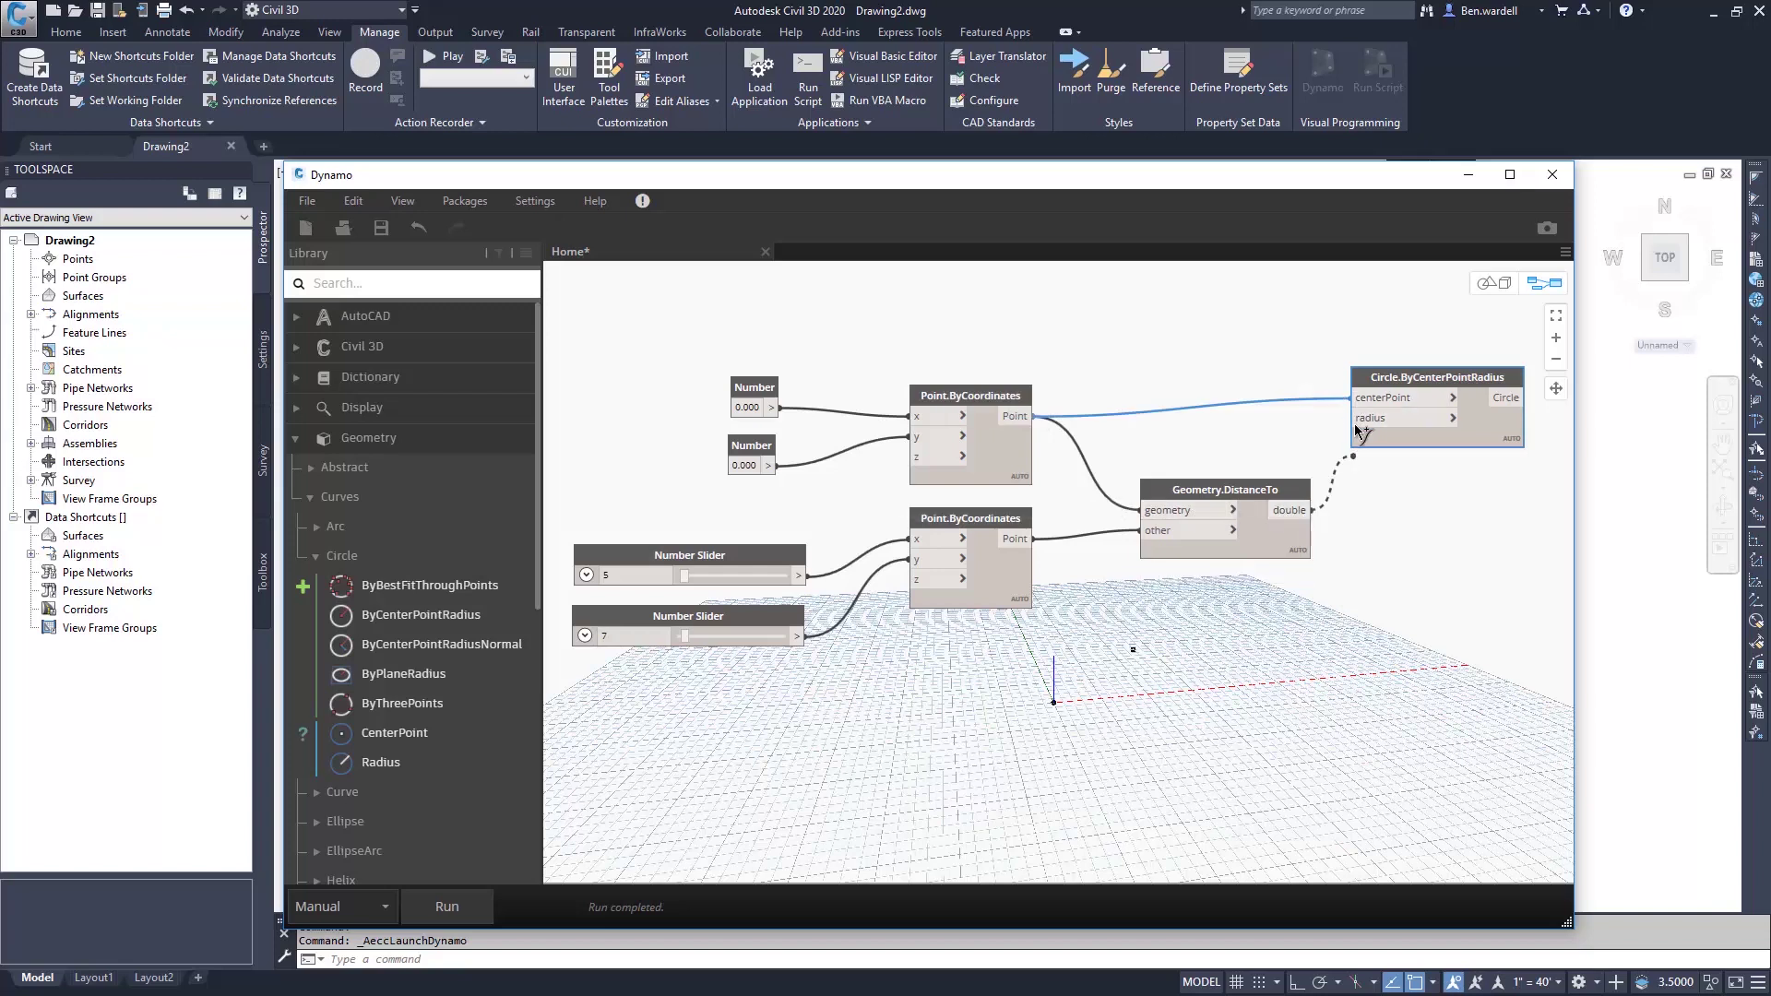
pyautogui.click(1355, 418)
# - Run the graph, adjusting the second point's sliders and rerunning to resize the circle
pyautogui.click(446, 906)
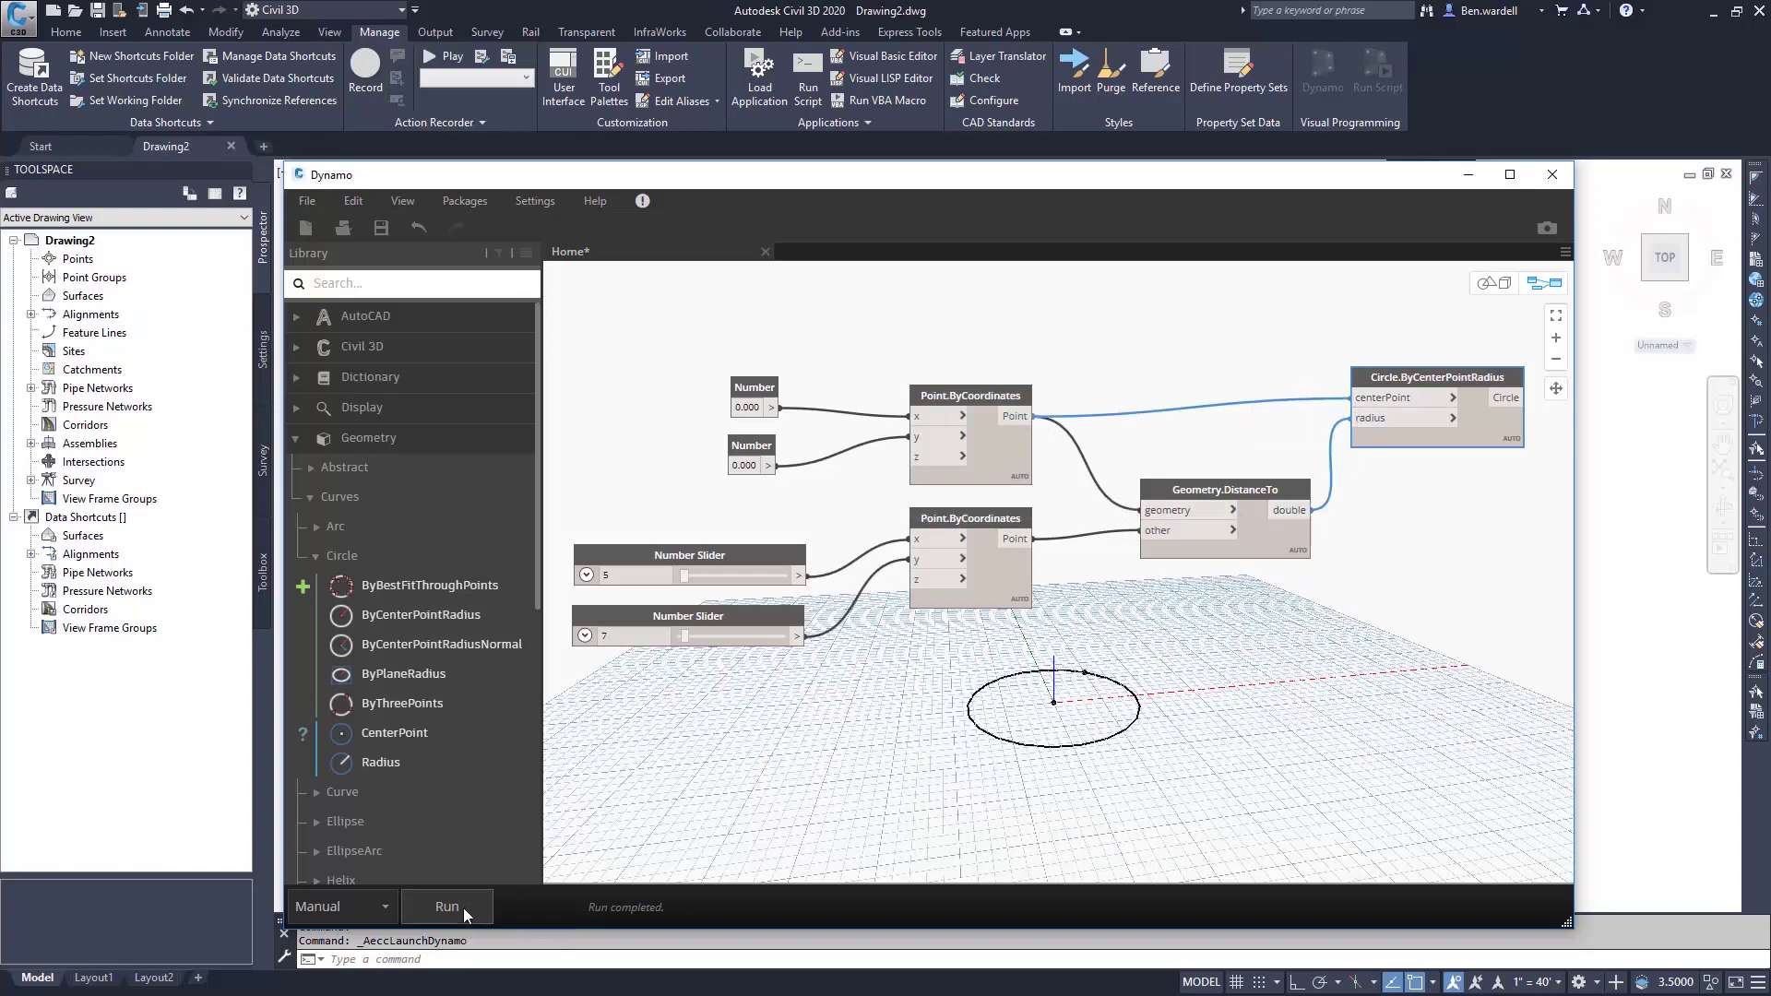
pyautogui.moveTo(682, 637); pyautogui.dragTo(708, 640)
pyautogui.click(459, 905)
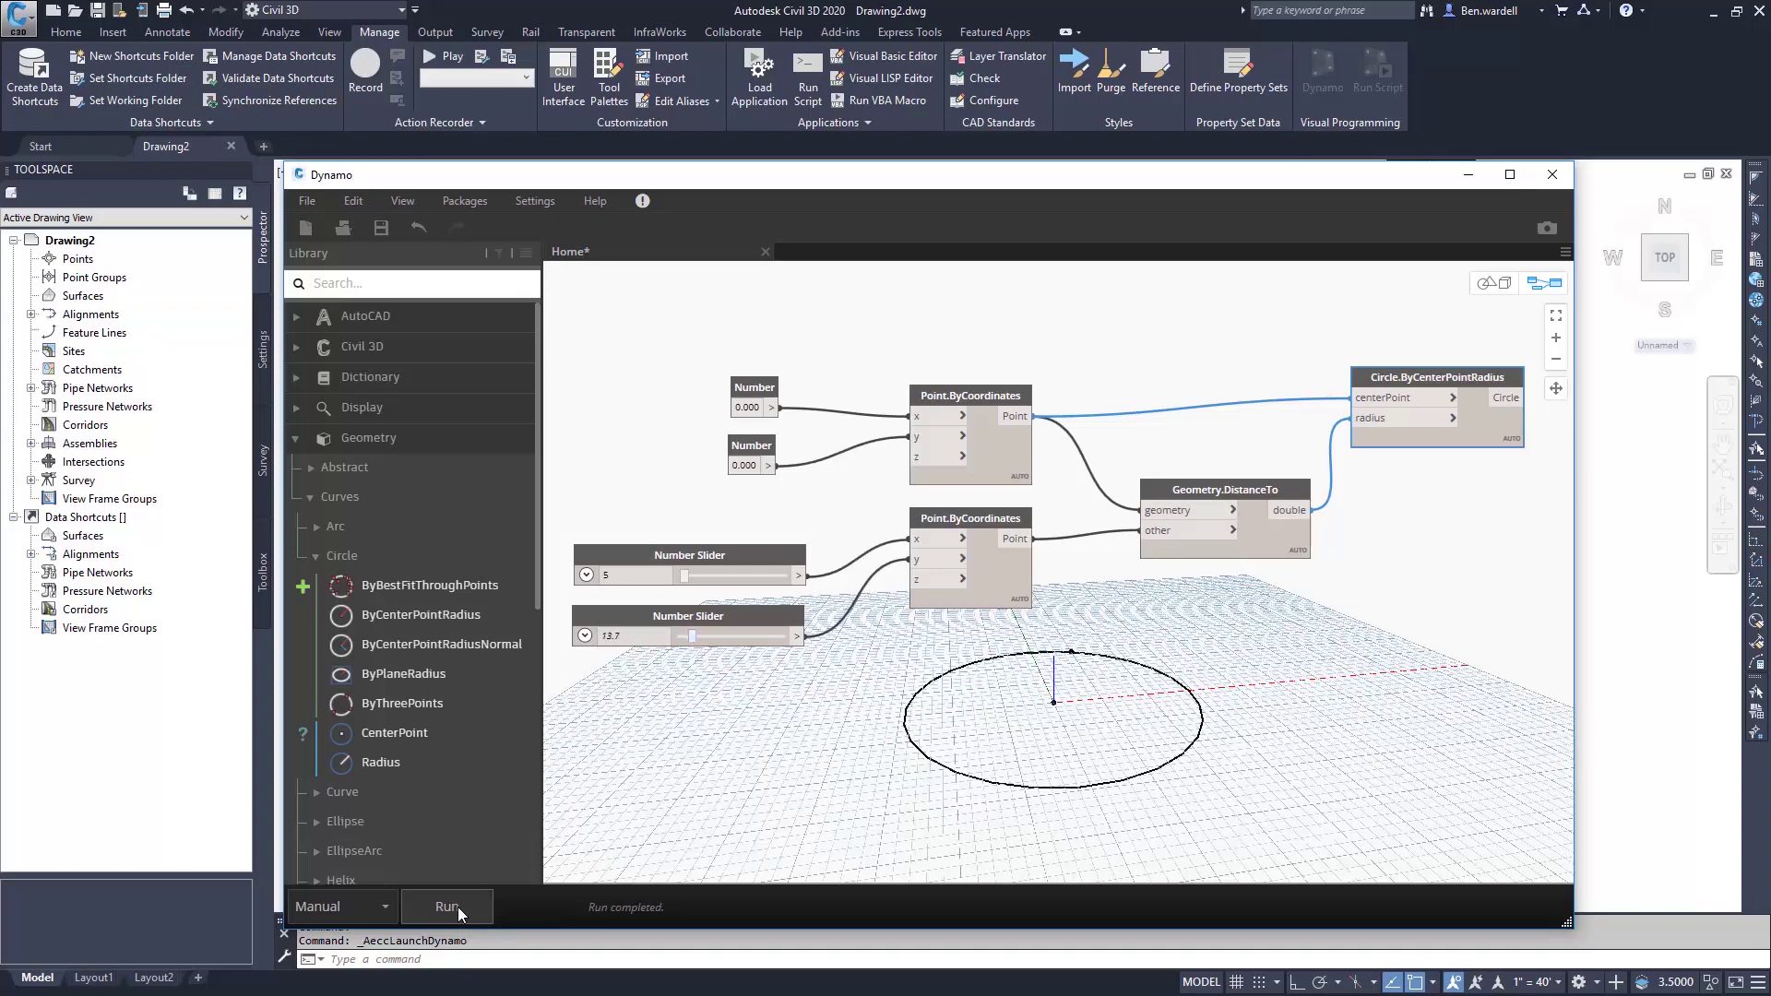
pyautogui.moveTo(688, 580); pyautogui.dragTo(706, 576)
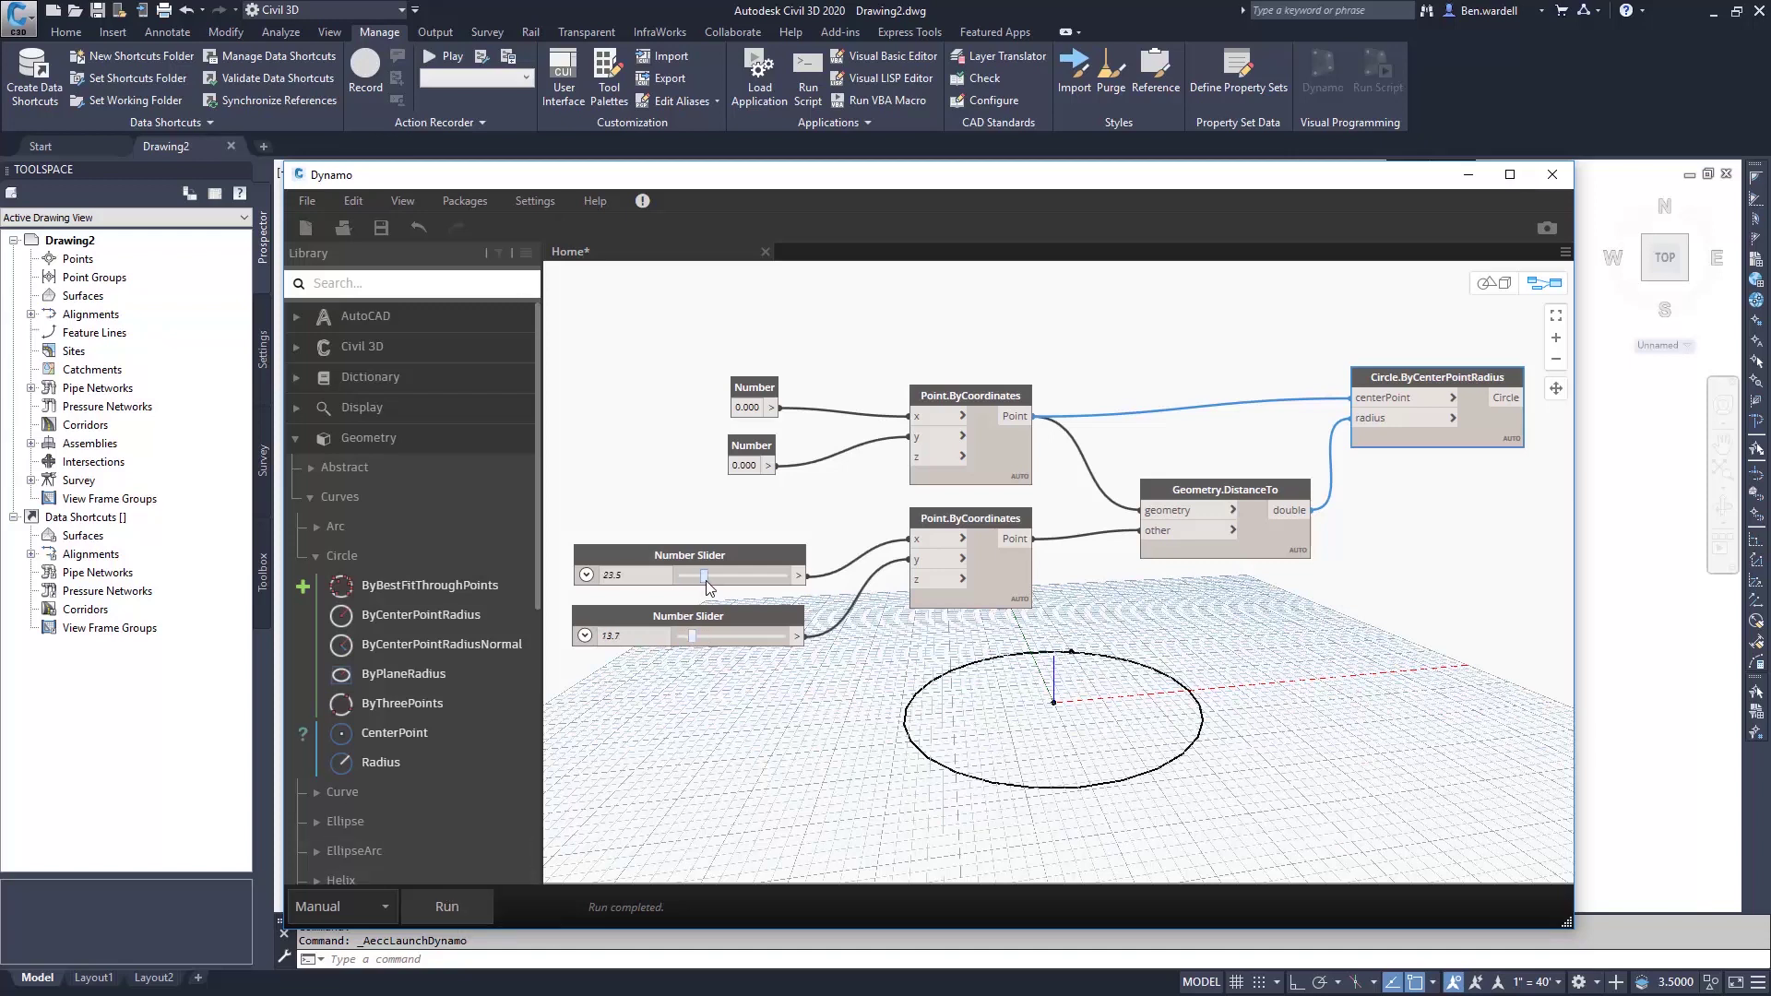
pyautogui.click(454, 910)
pyautogui.moveTo(691, 637); pyautogui.dragTo(683, 638)
pyautogui.click(450, 907)
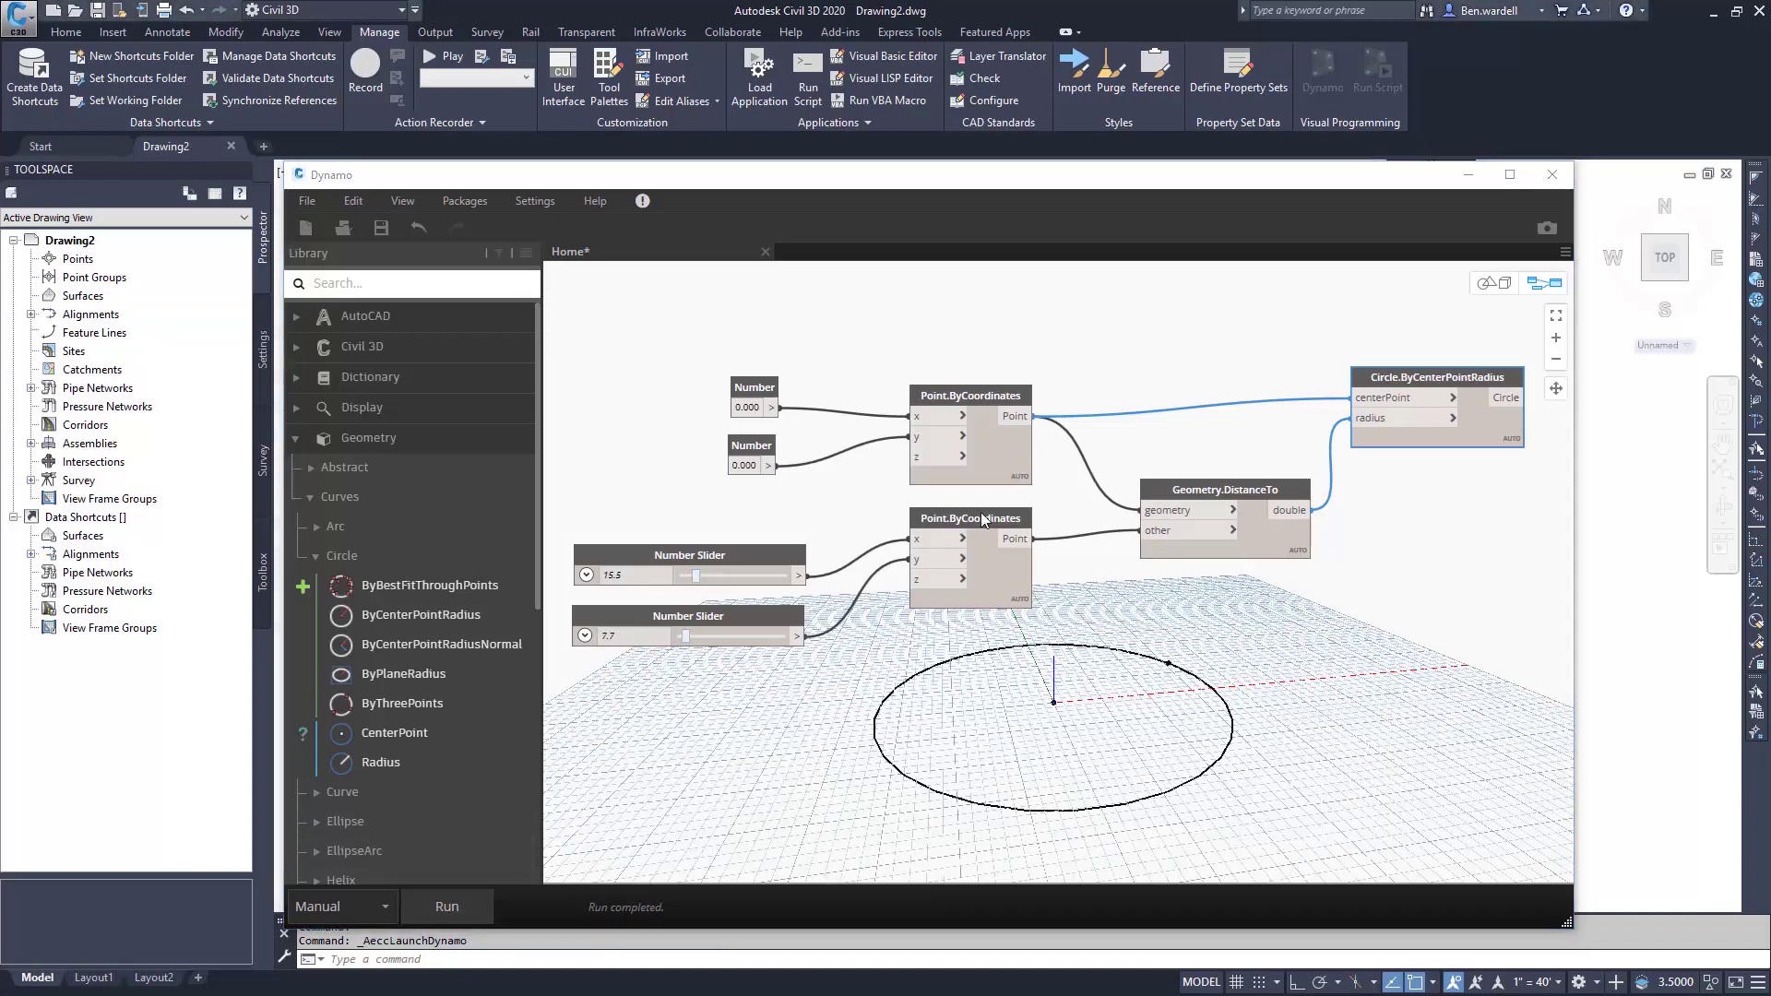
# - Preview the lower Point.ByCoordinates node's output
pyautogui.click(933, 541)
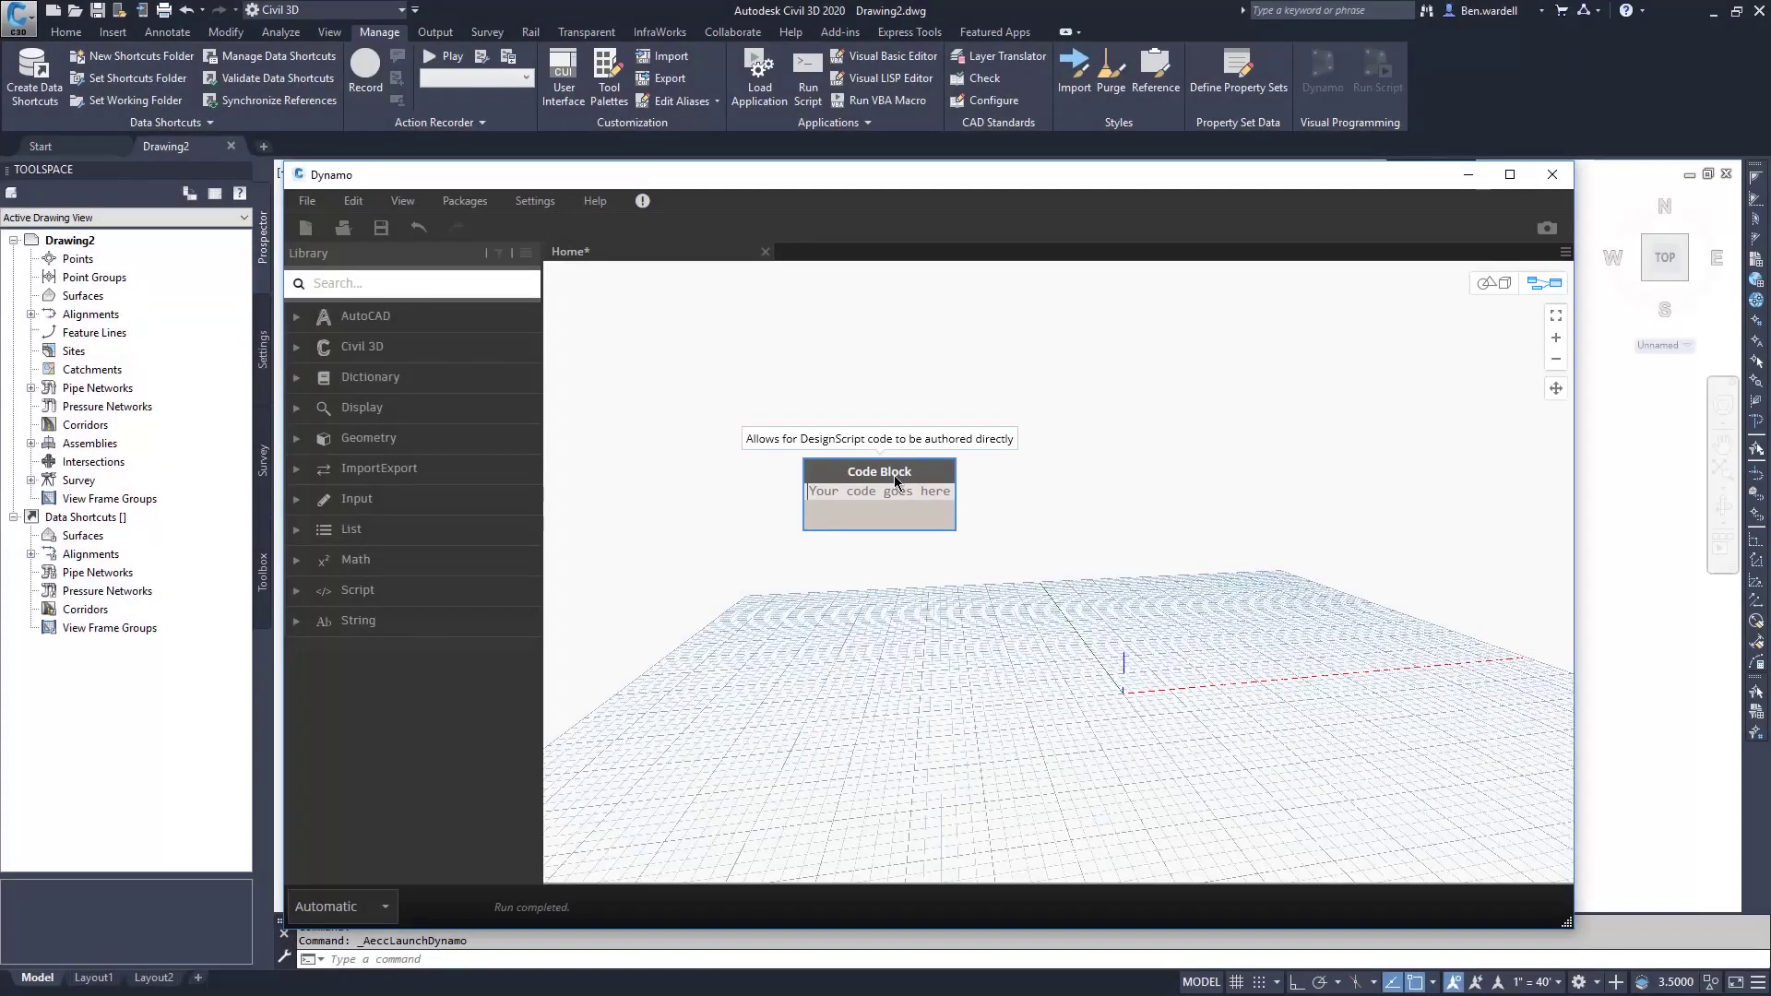
pyautogui.write('//Th')
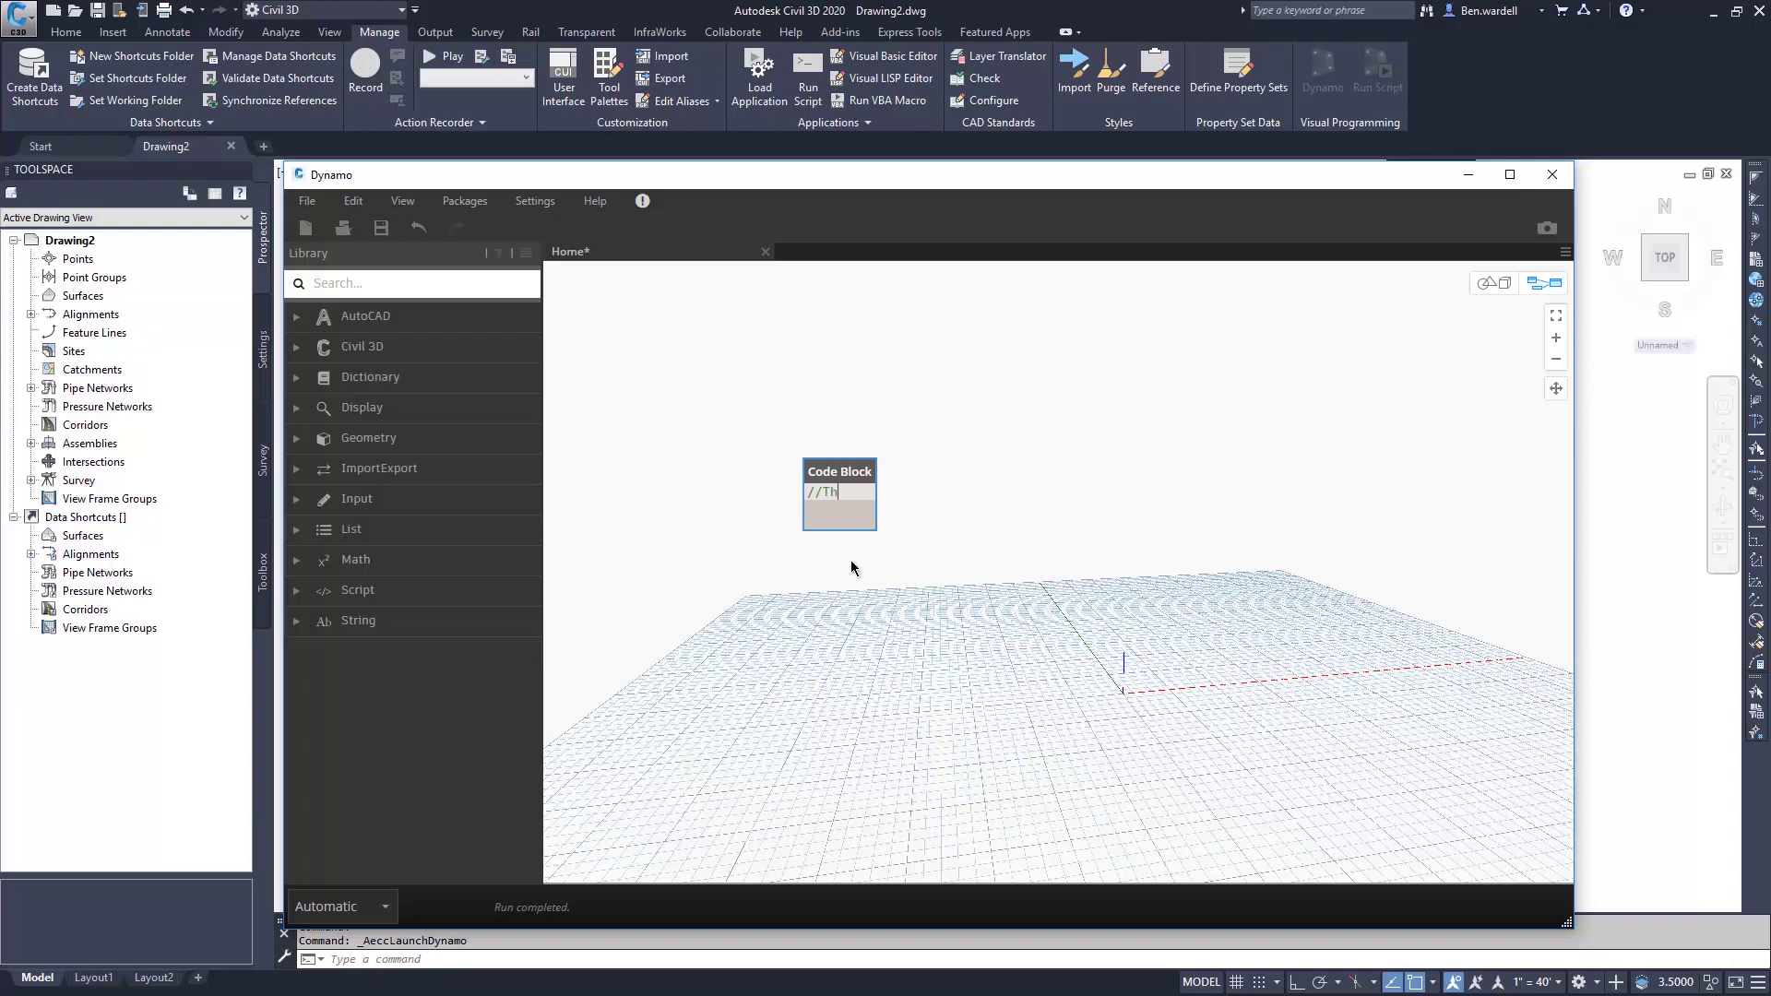
pyautogui.write('is is a single line ')
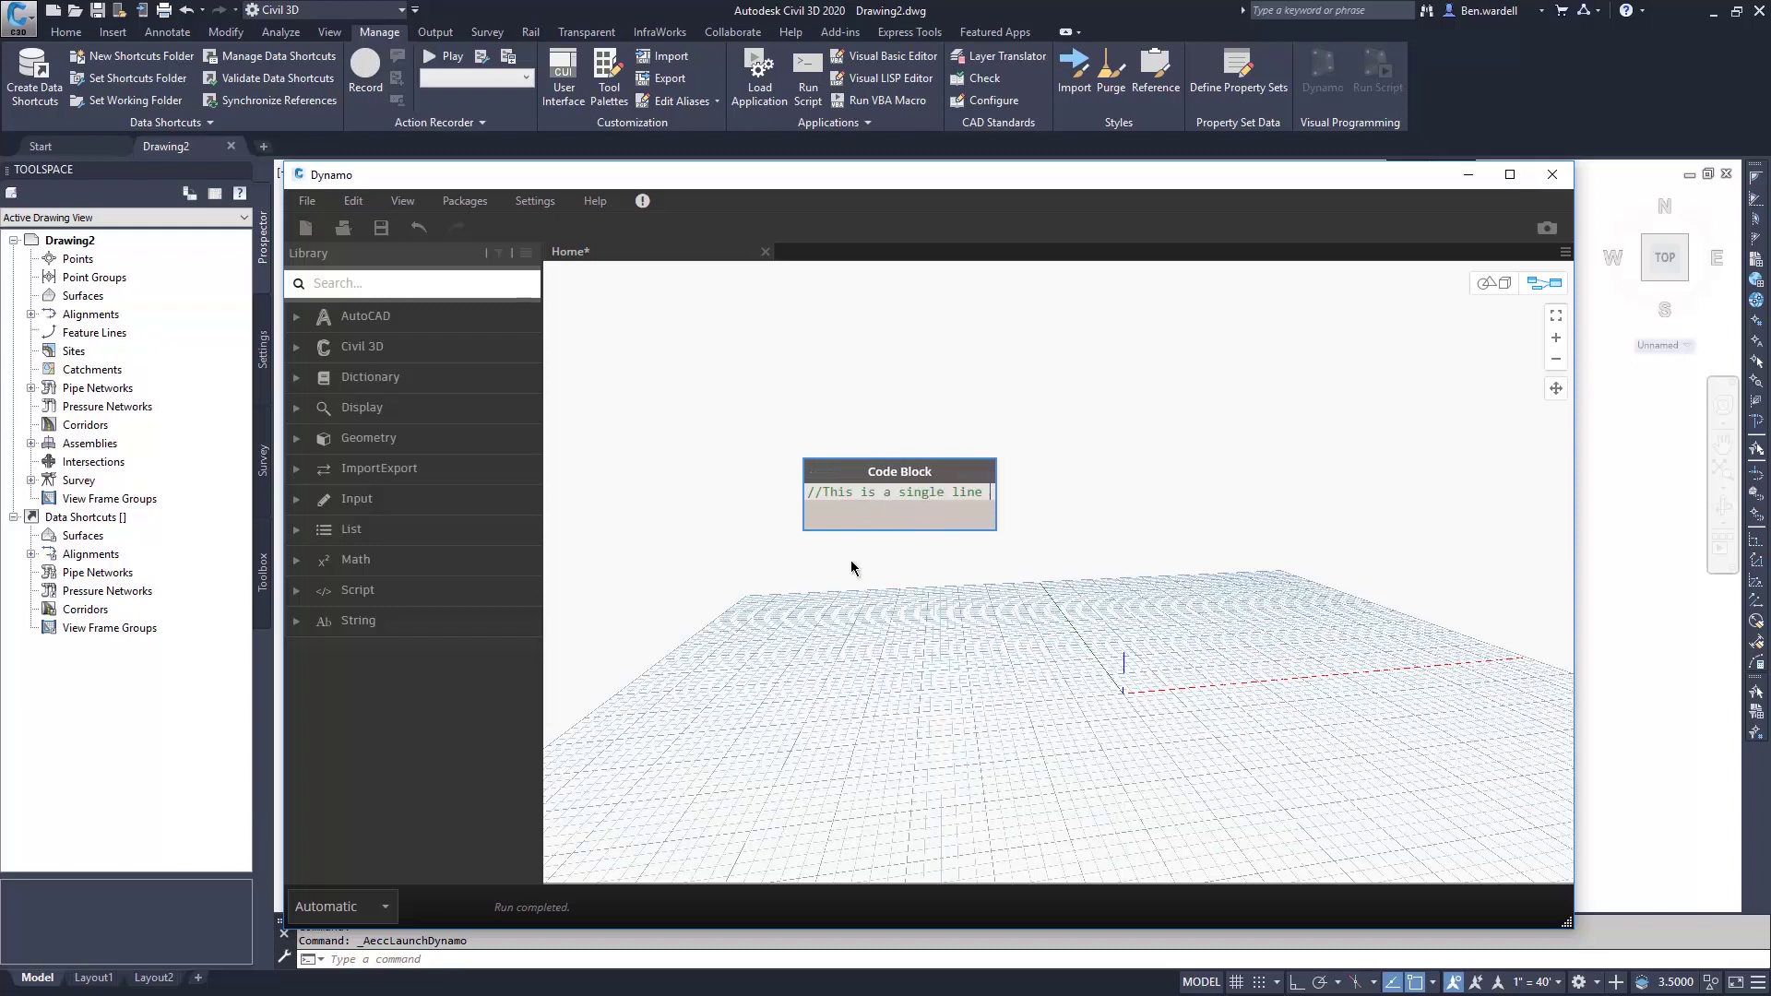
pyautogui.write('comment')
# - Write the commented Code Block with a = 1;, b = 2.35;, "ETW"; and c = a + b;
pyautogui.press('Return')
pyautogui.write('/*This')
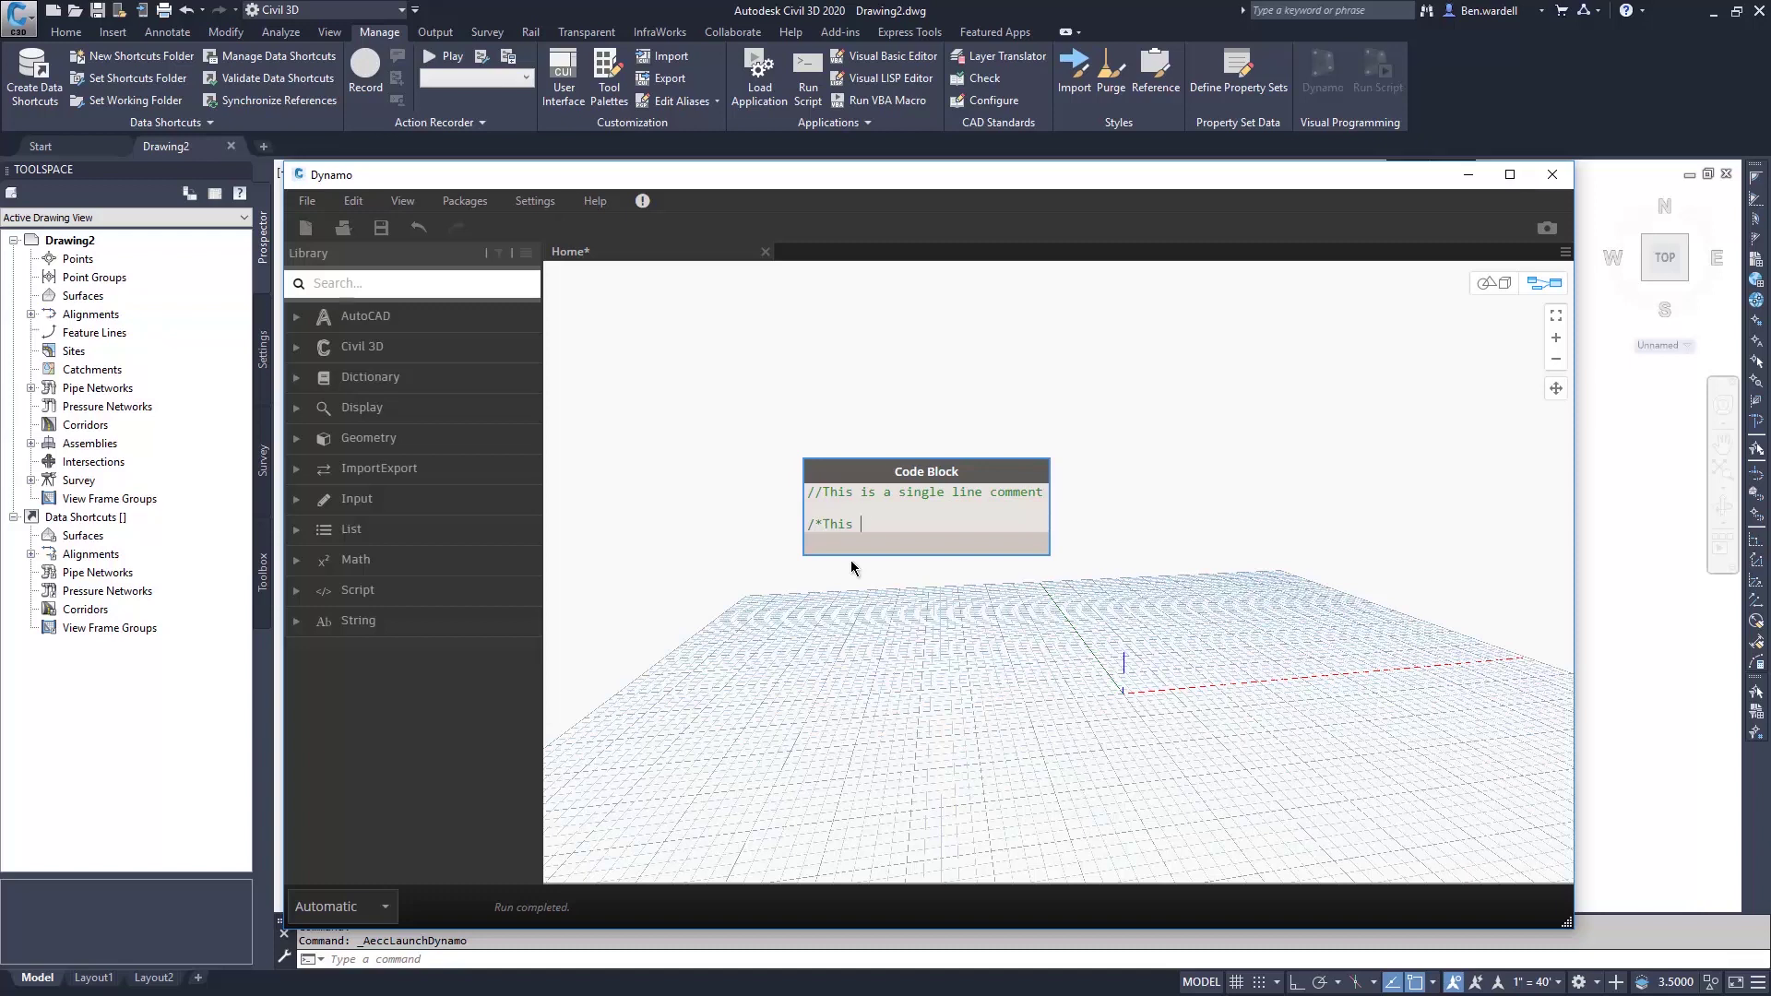
pyautogui.write('decla')
pyautogui.write('res a variable and ')
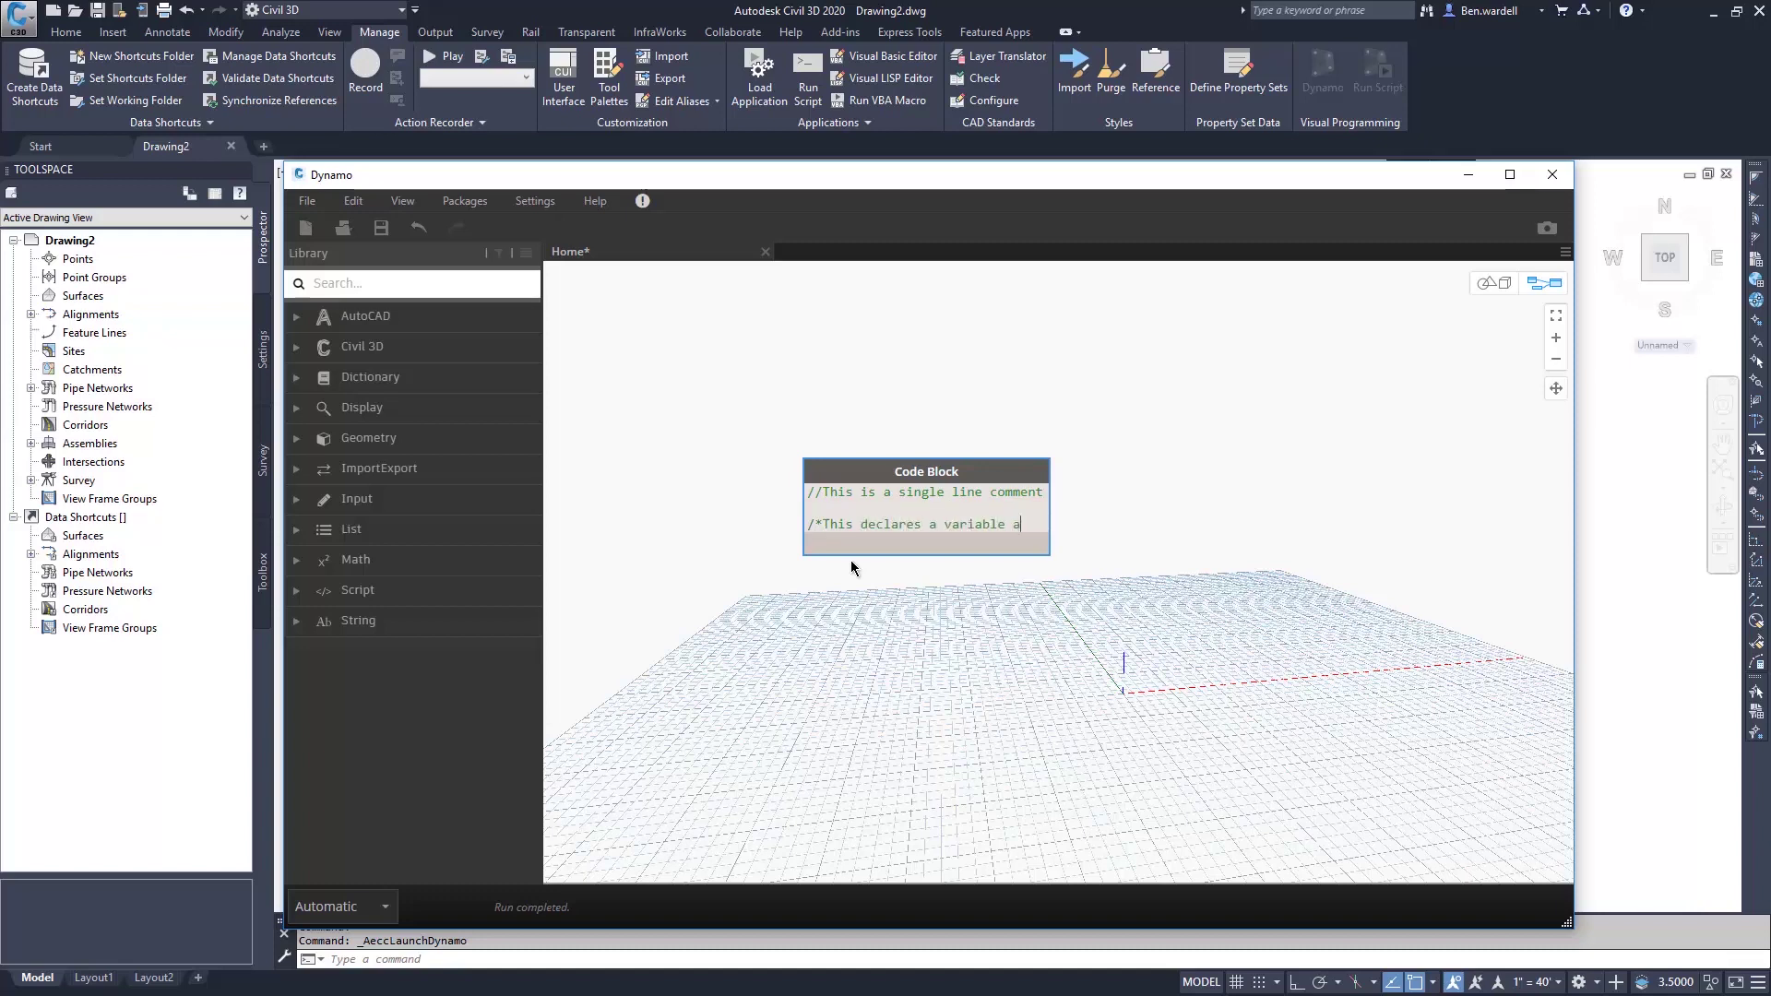
pyautogui.write('sets the value')
pyautogui.press('Return')
pyautogui.write('to a')
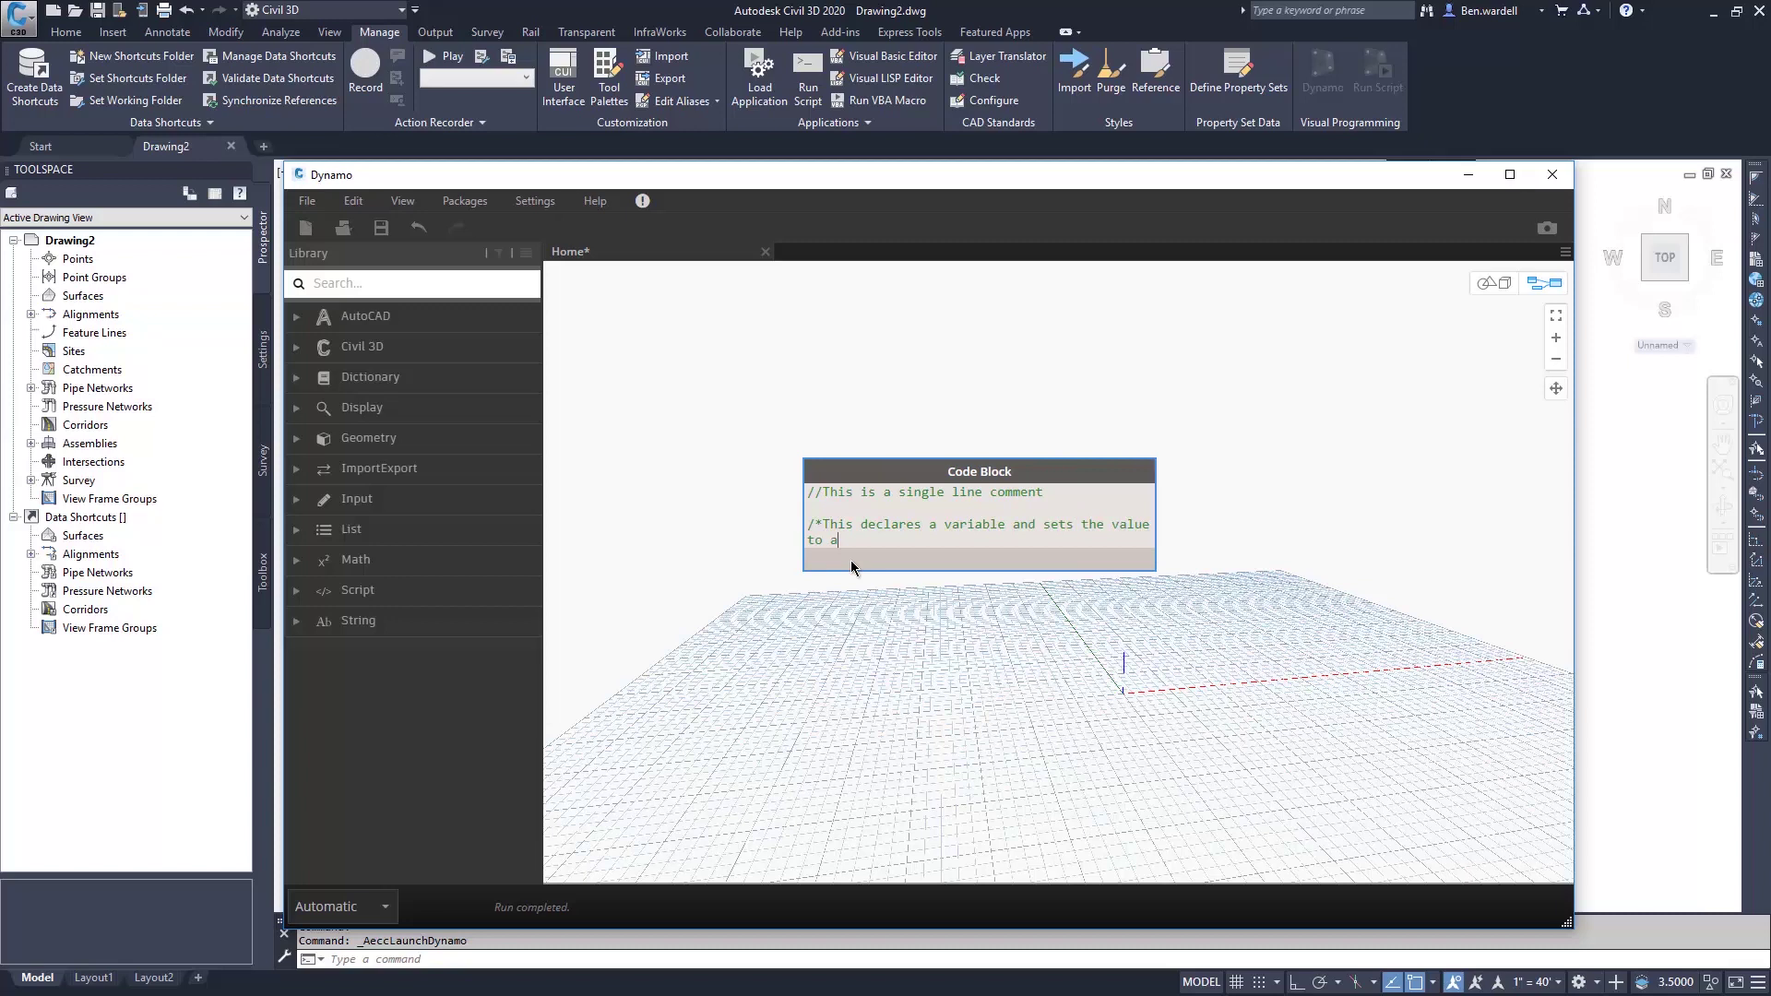
pyautogui.write('n integer. Variable ')
pyautogui.write('scope is lim')
pyautogui.write('ited to the code block wher')
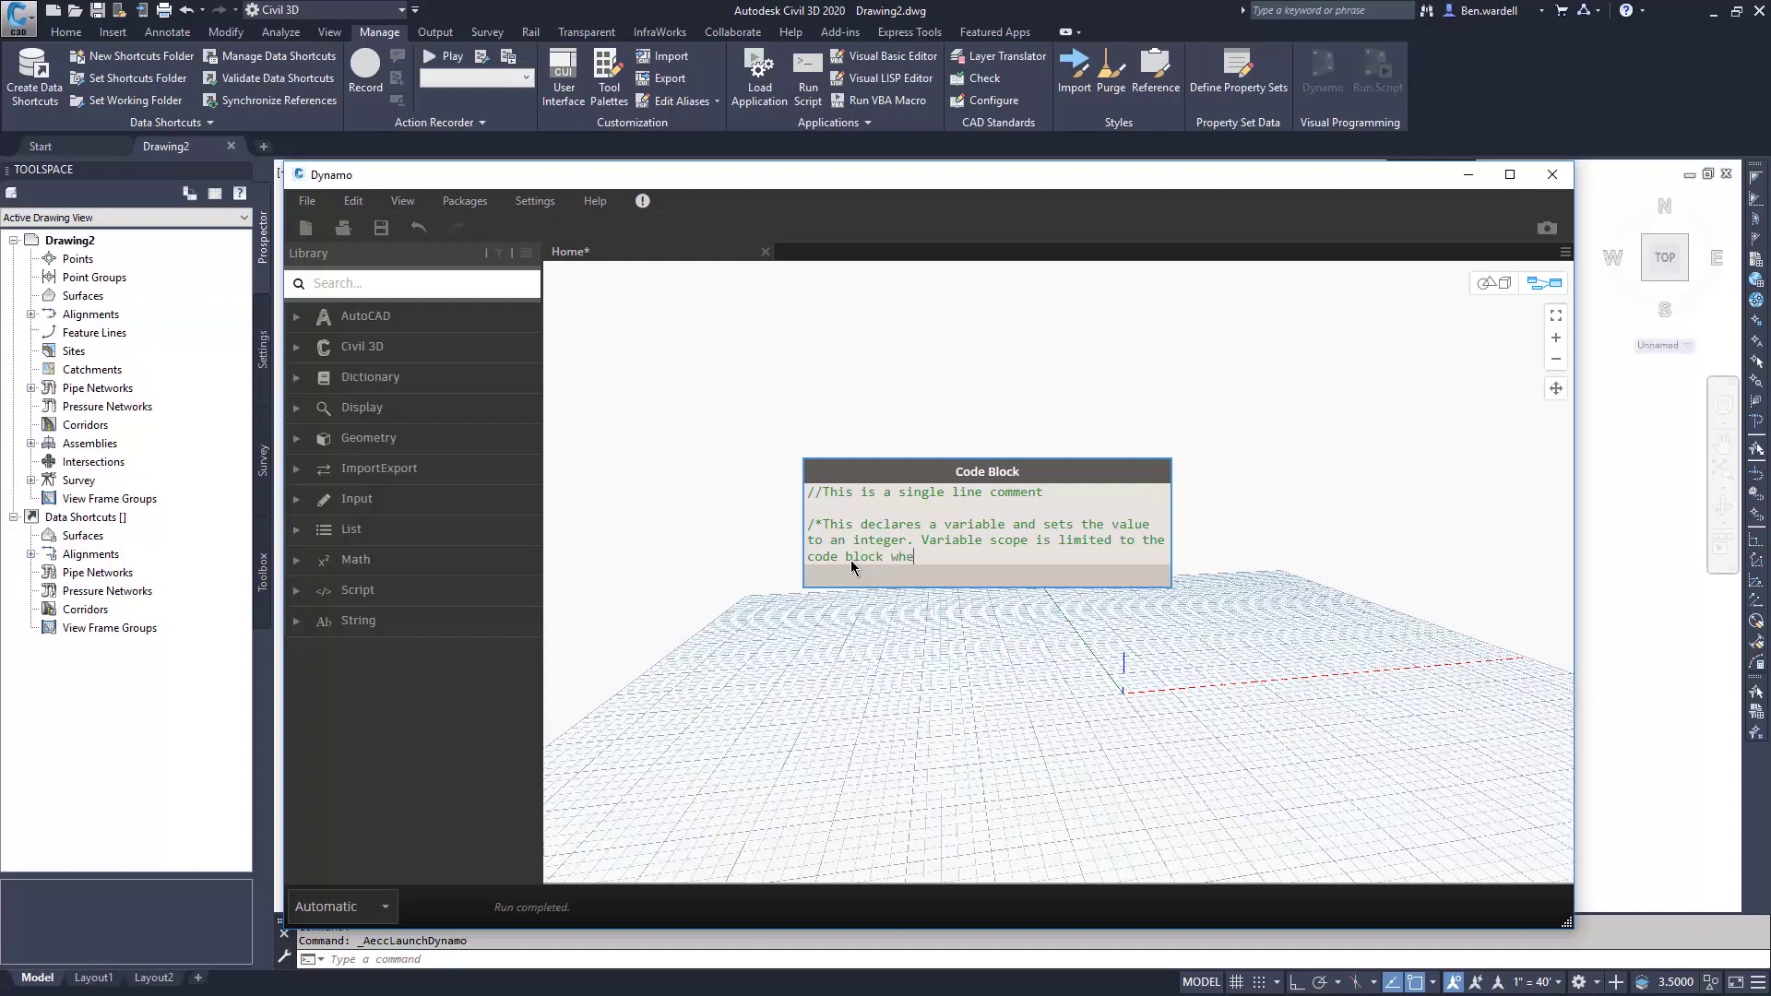
pyautogui.write('e they are defined')
pyautogui.press('Return')
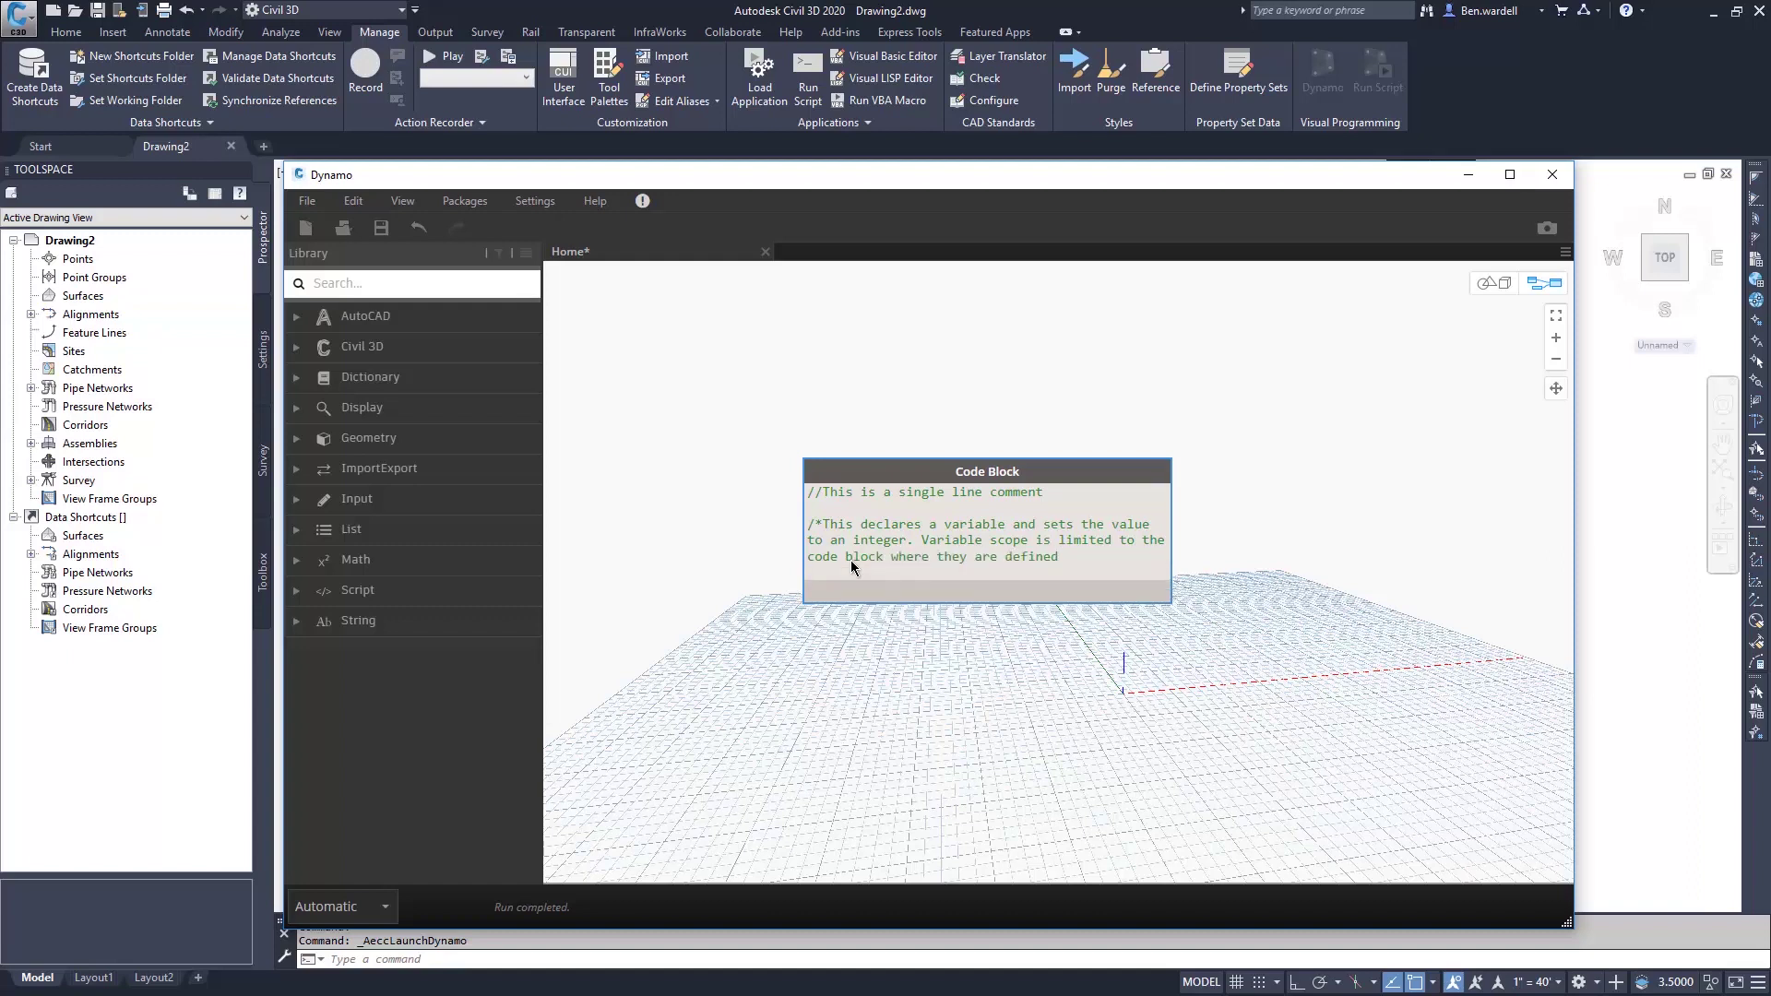
pyautogui.press('Return')
pyautogui.write('a')
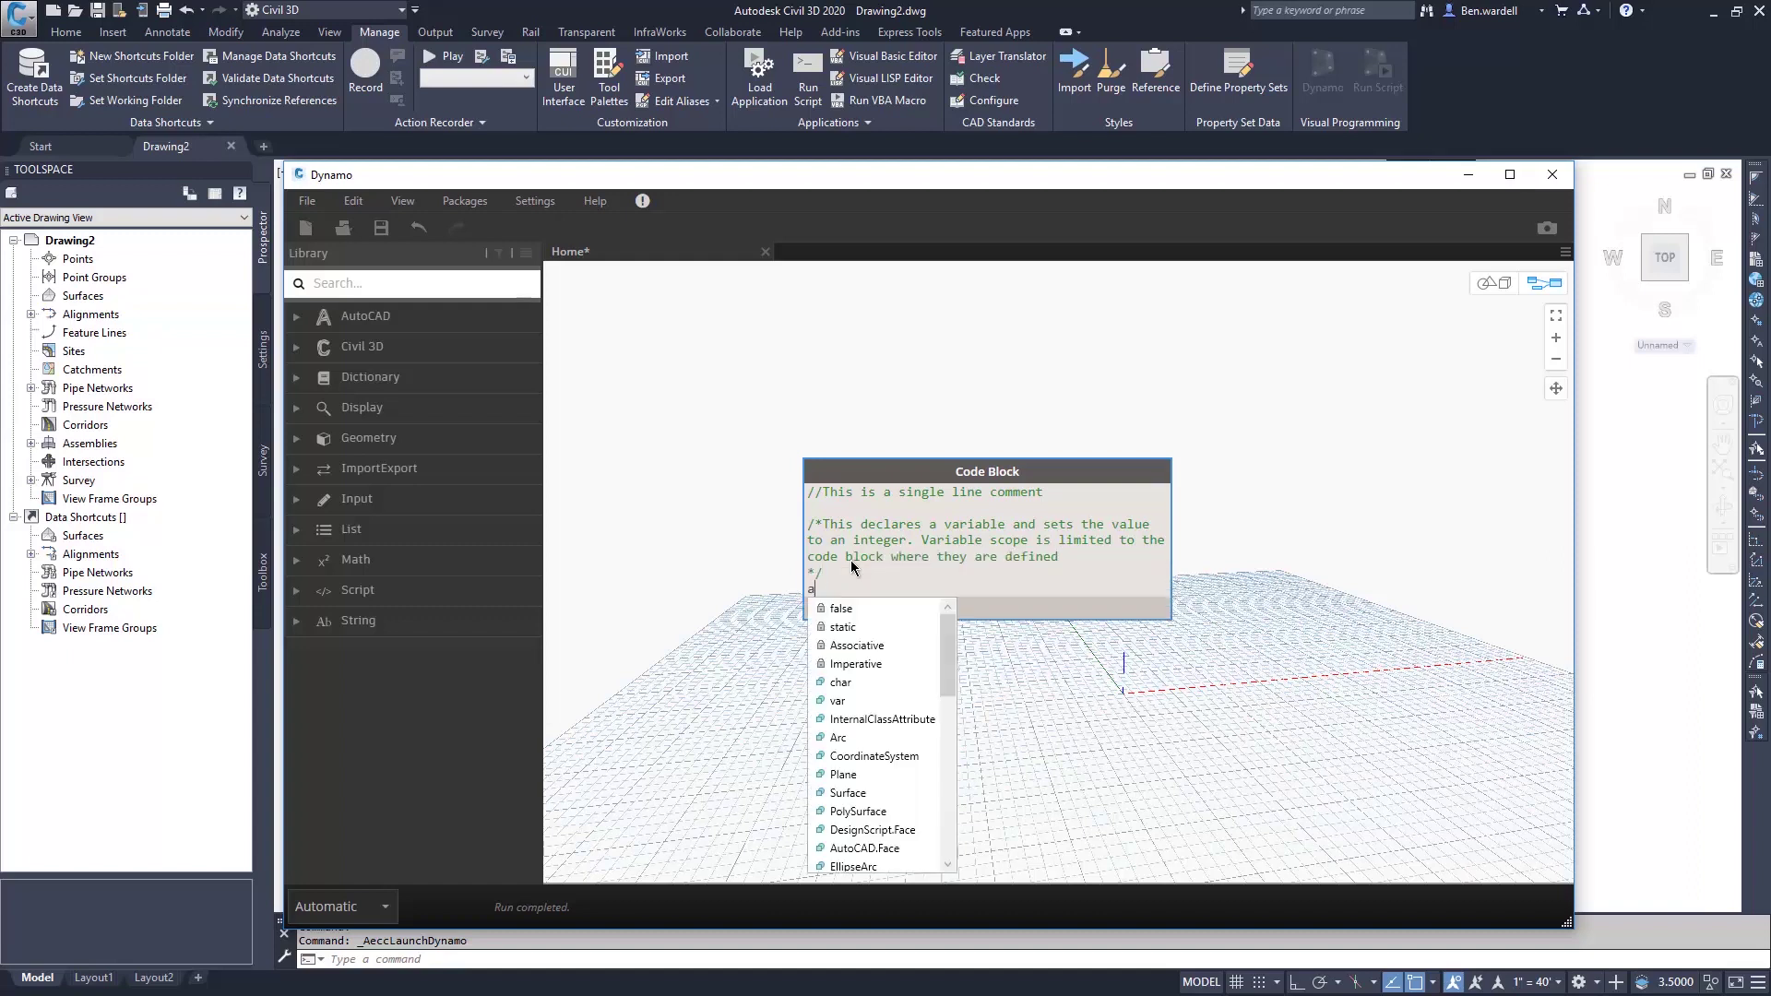
pyautogui.write(' = 1;')
pyautogui.press('Return')
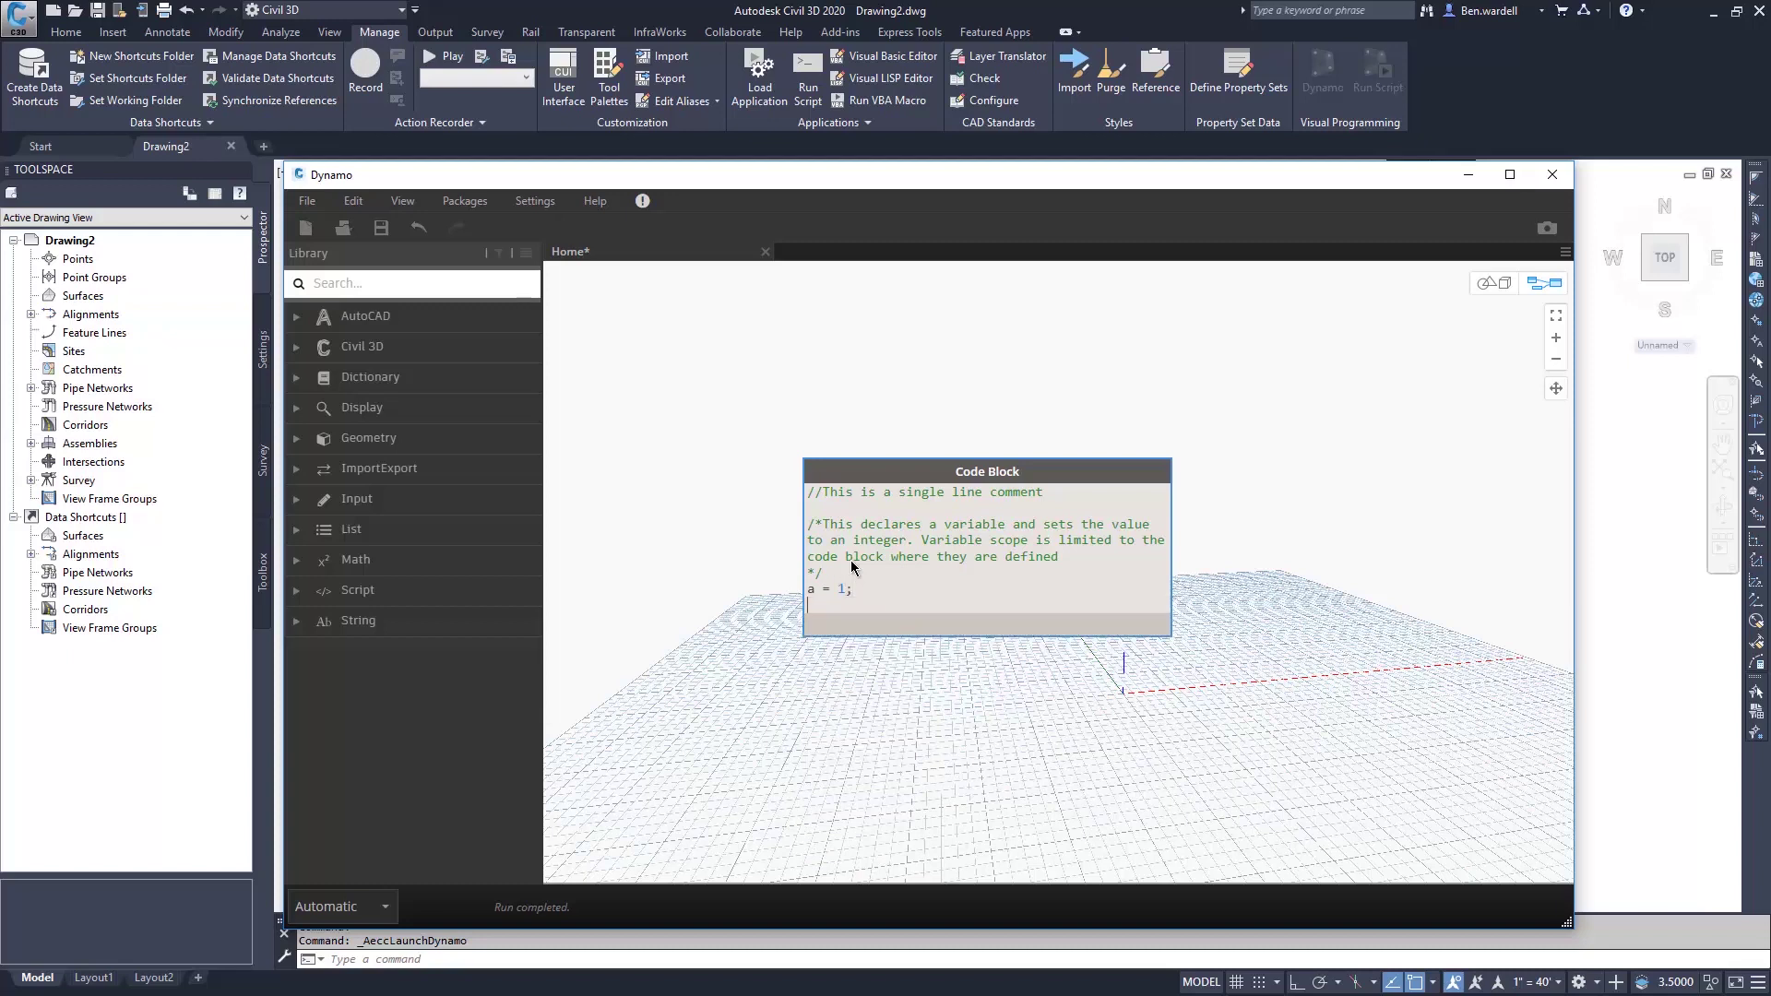
pyautogui.press('Return')
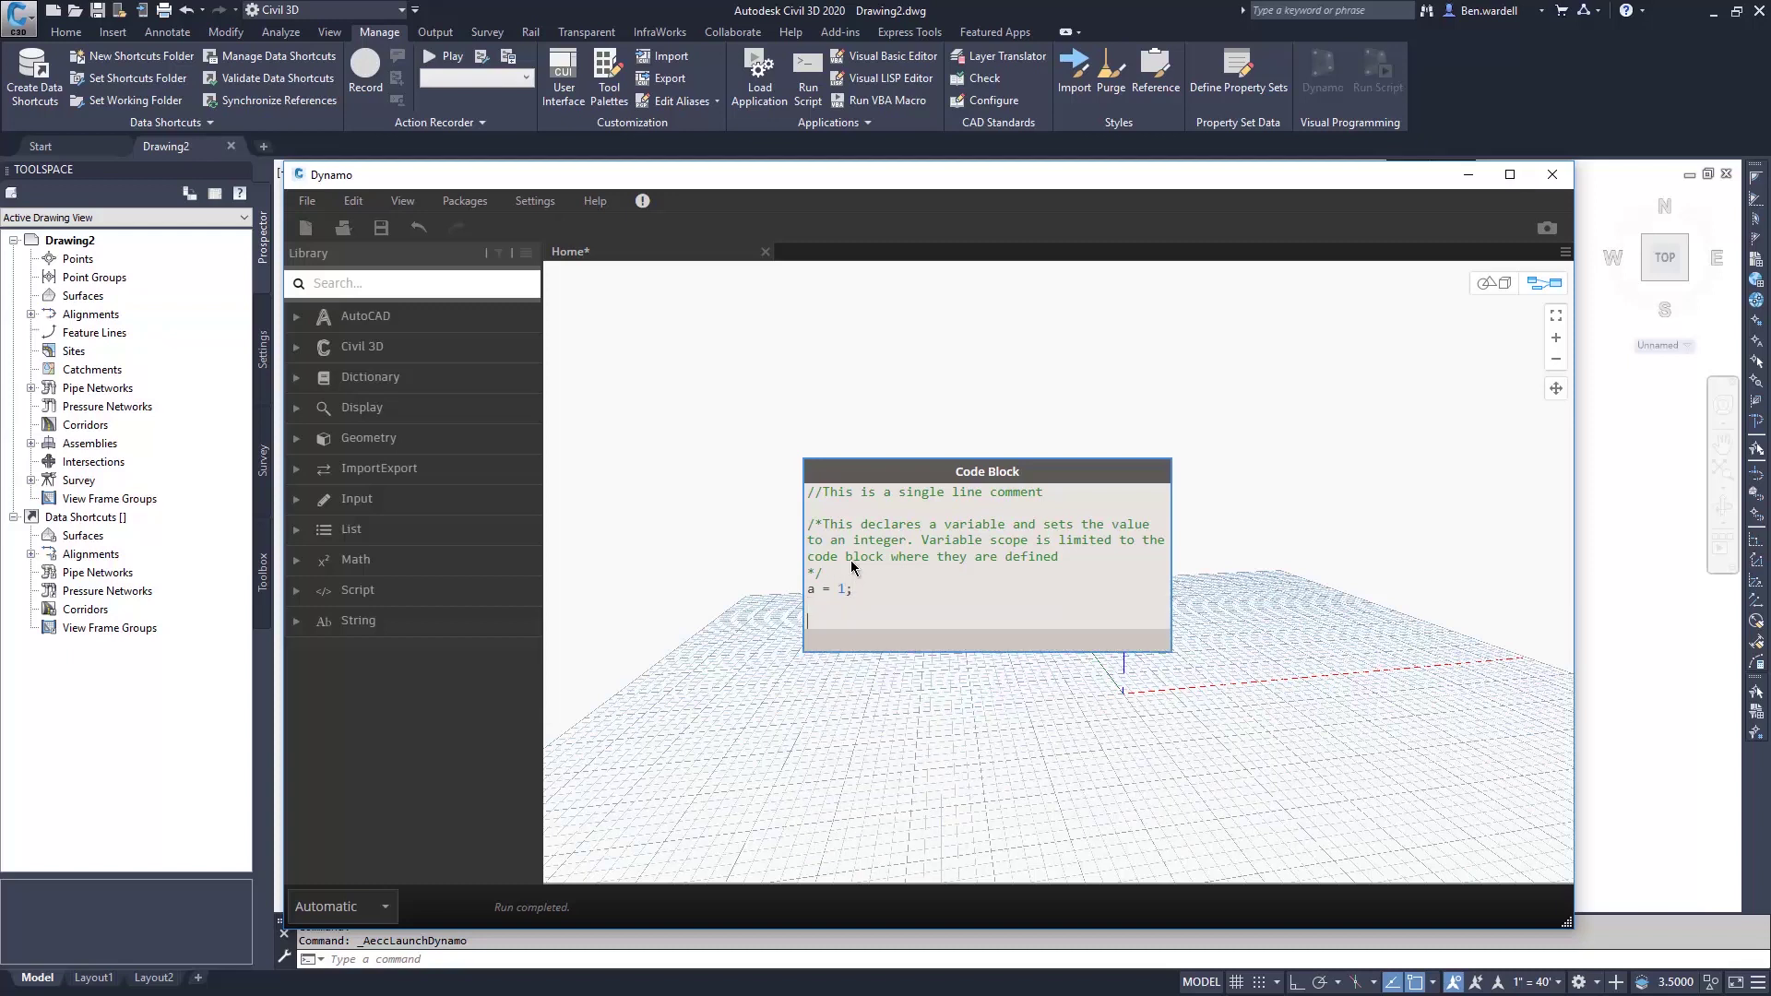
pyautogui.write('b')
pyautogui.press('Return')
pyautogui.press('Return')
pyautogui.write('//Thi')
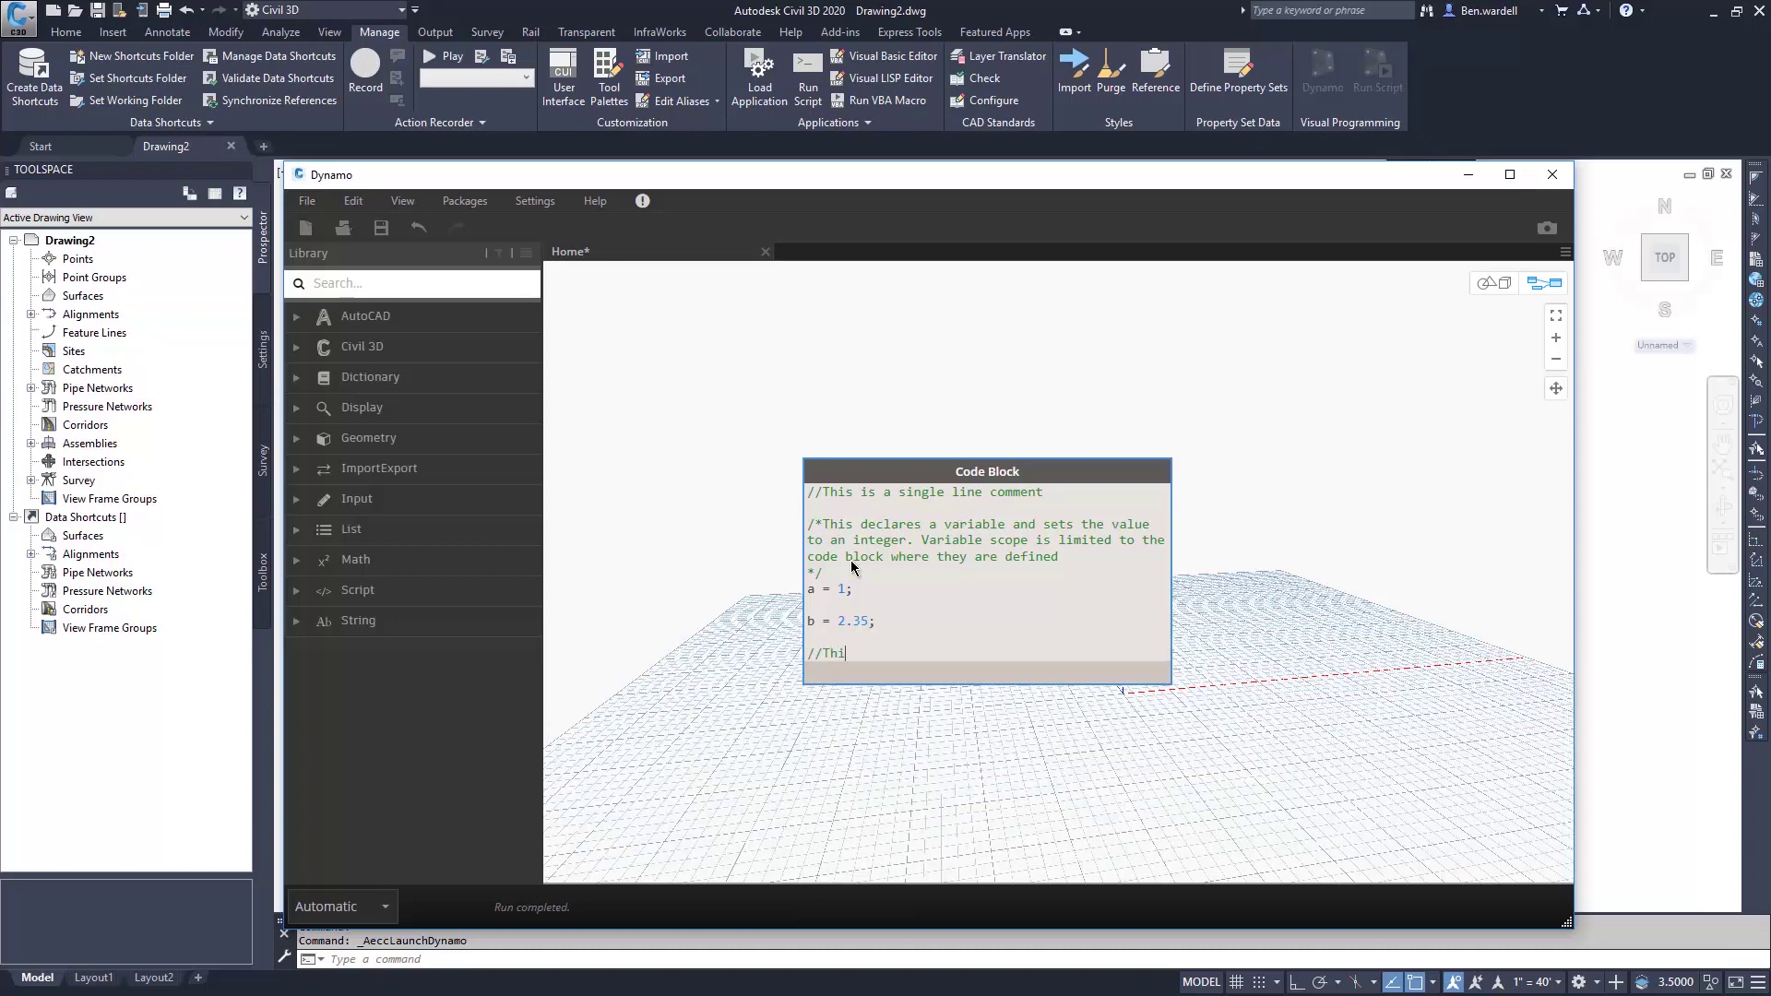
pyautogui.write('tring (text')
pyautogui.press('Return')
pyautogui.write('"ETW')
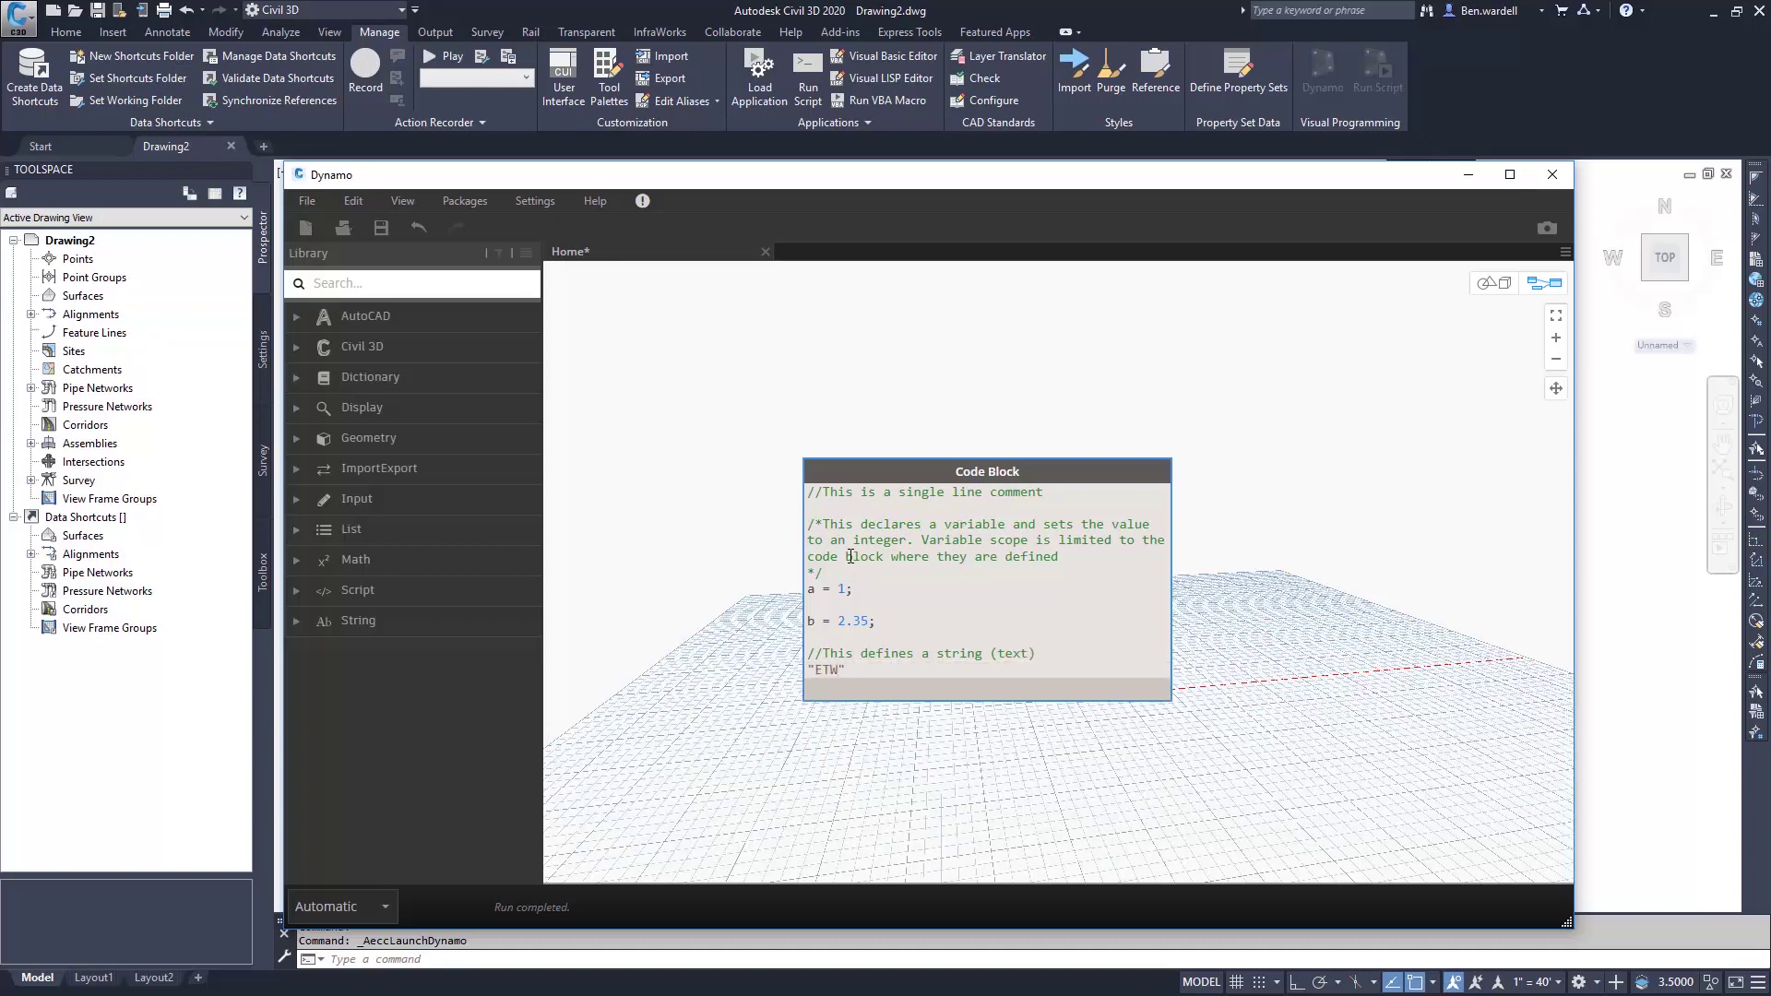
pyautogui.write(';')
pyautogui.press('Return')
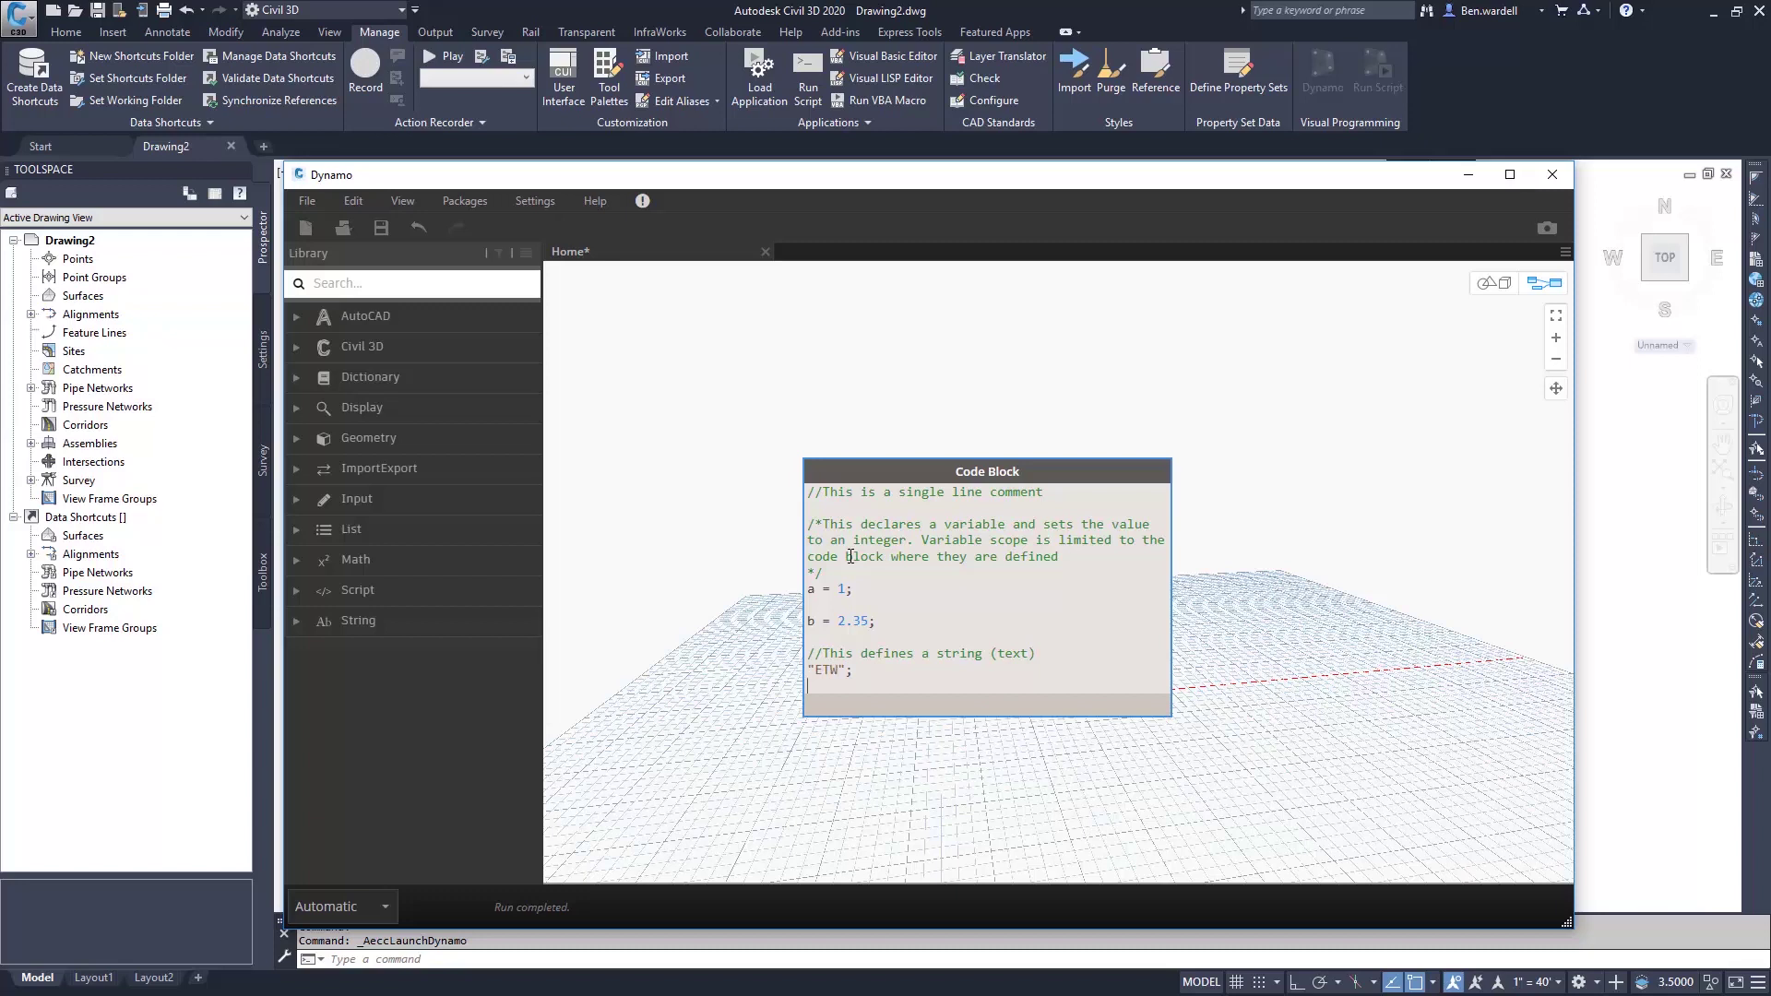
pyautogui.press('Return')
pyautogui.write('/This is a formula')
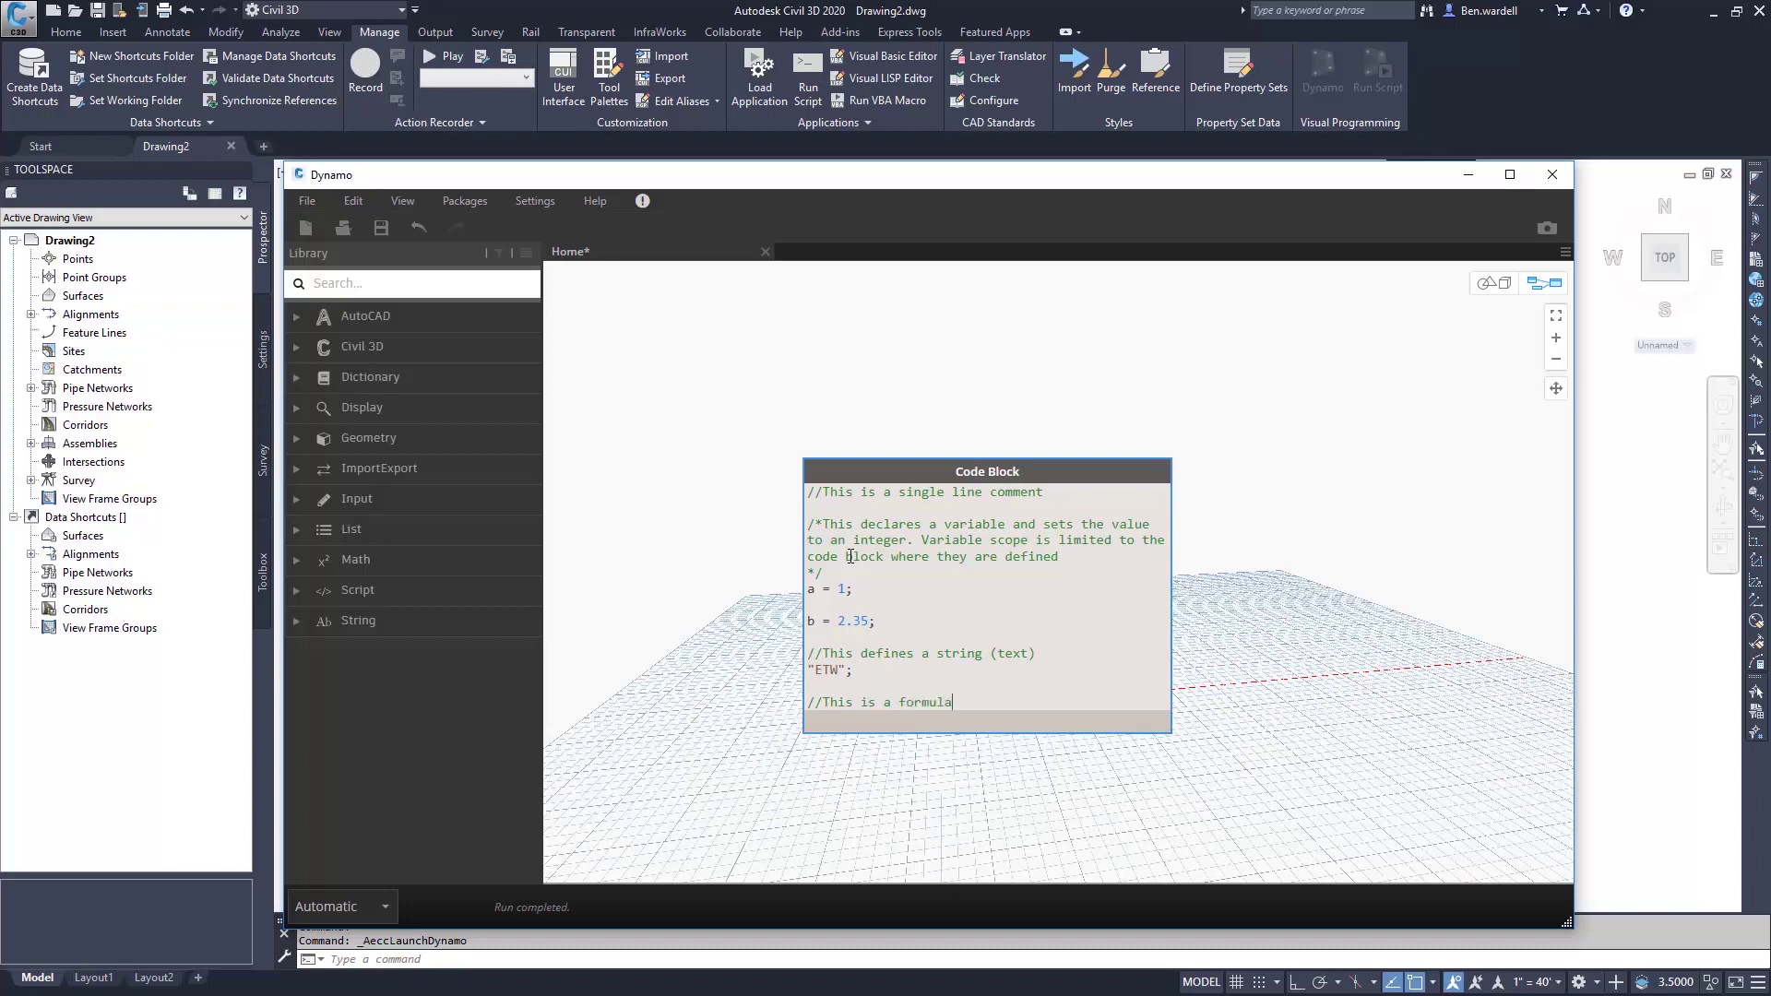
pyautogui.press('Return')
pyautogui.write('c')
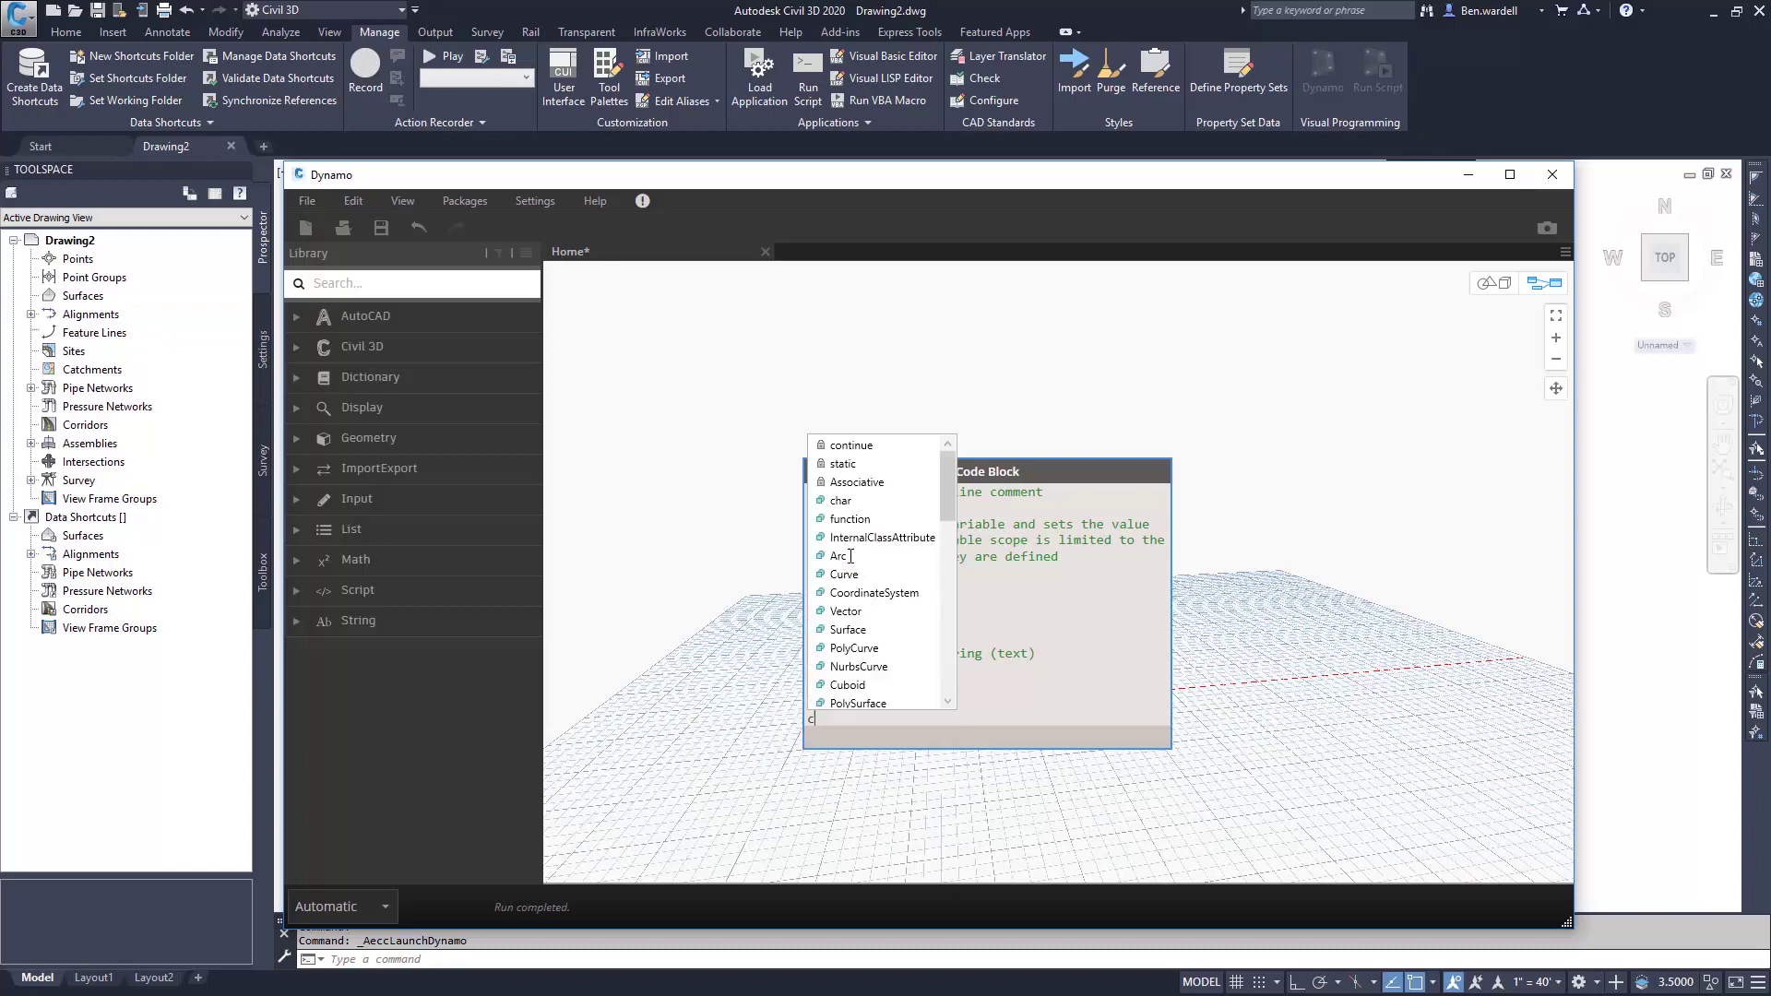
pyautogui.write(' = a + ')
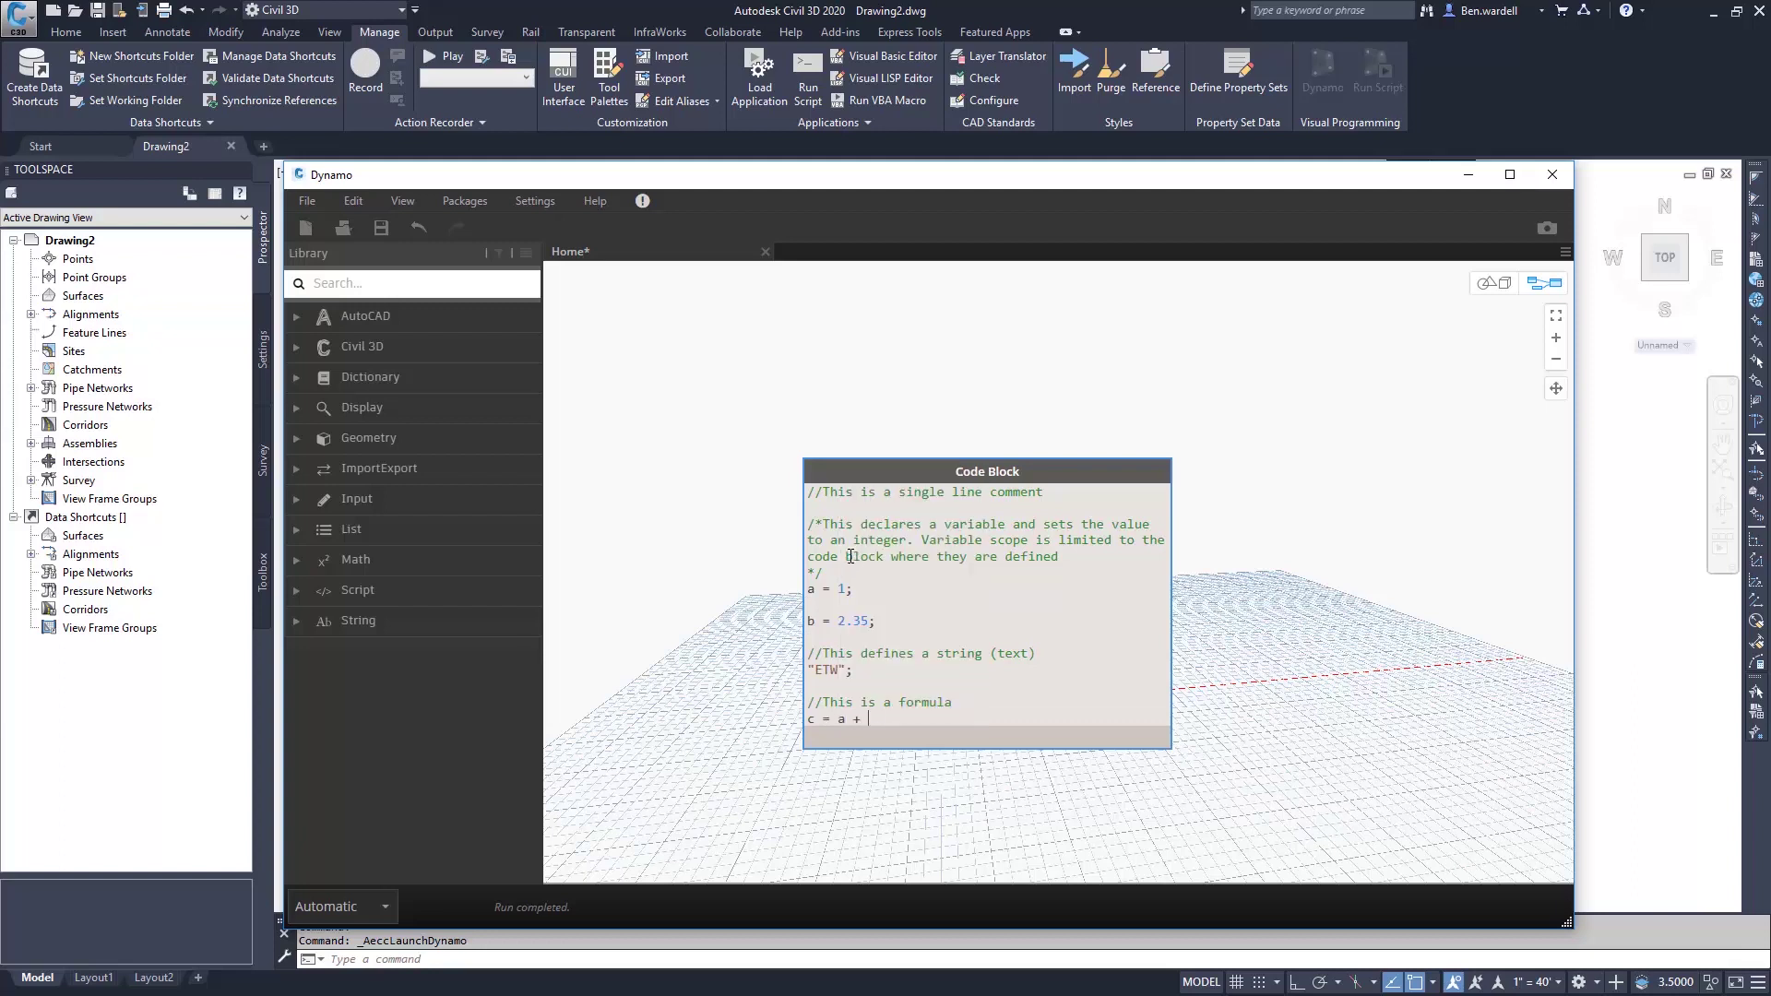
pyautogui.write('b;')
pyautogui.click(751, 626)
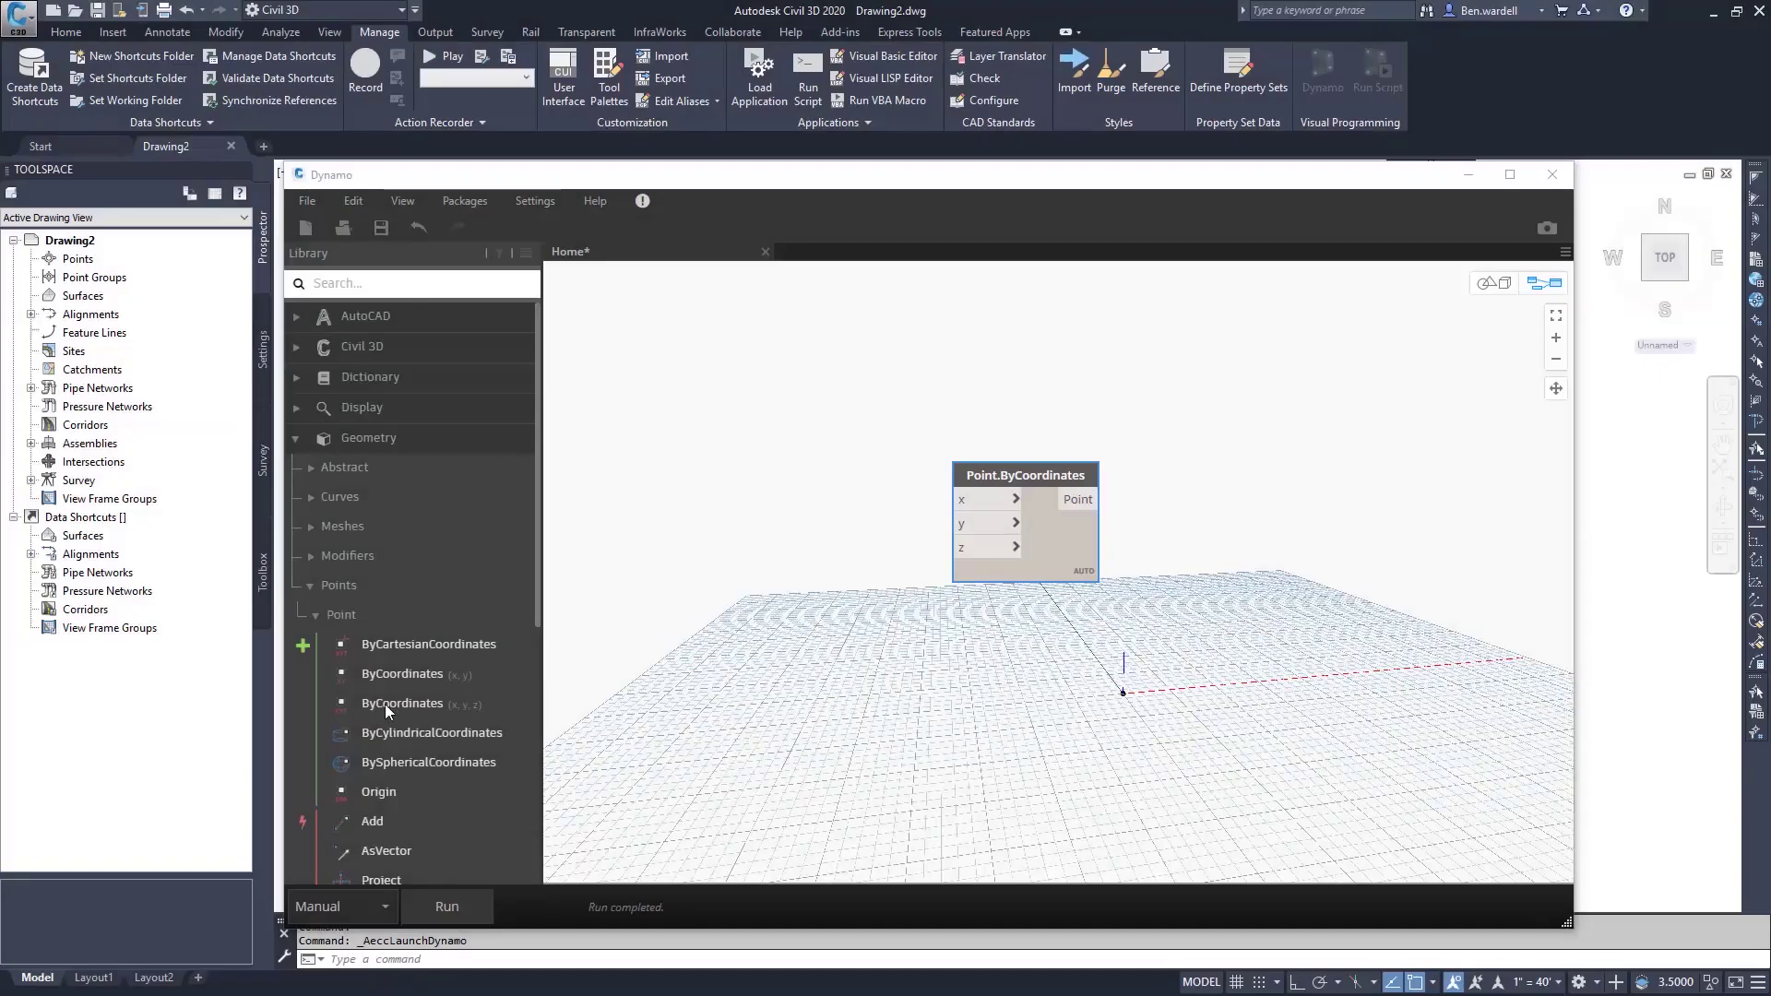
# - Feed a "red" Code Block into Point.ByCoordinates' x and run the graph
pyautogui.doubleClick(710, 472)
pyautogui.moveTo(709, 471); pyautogui.dragTo(743, 478)
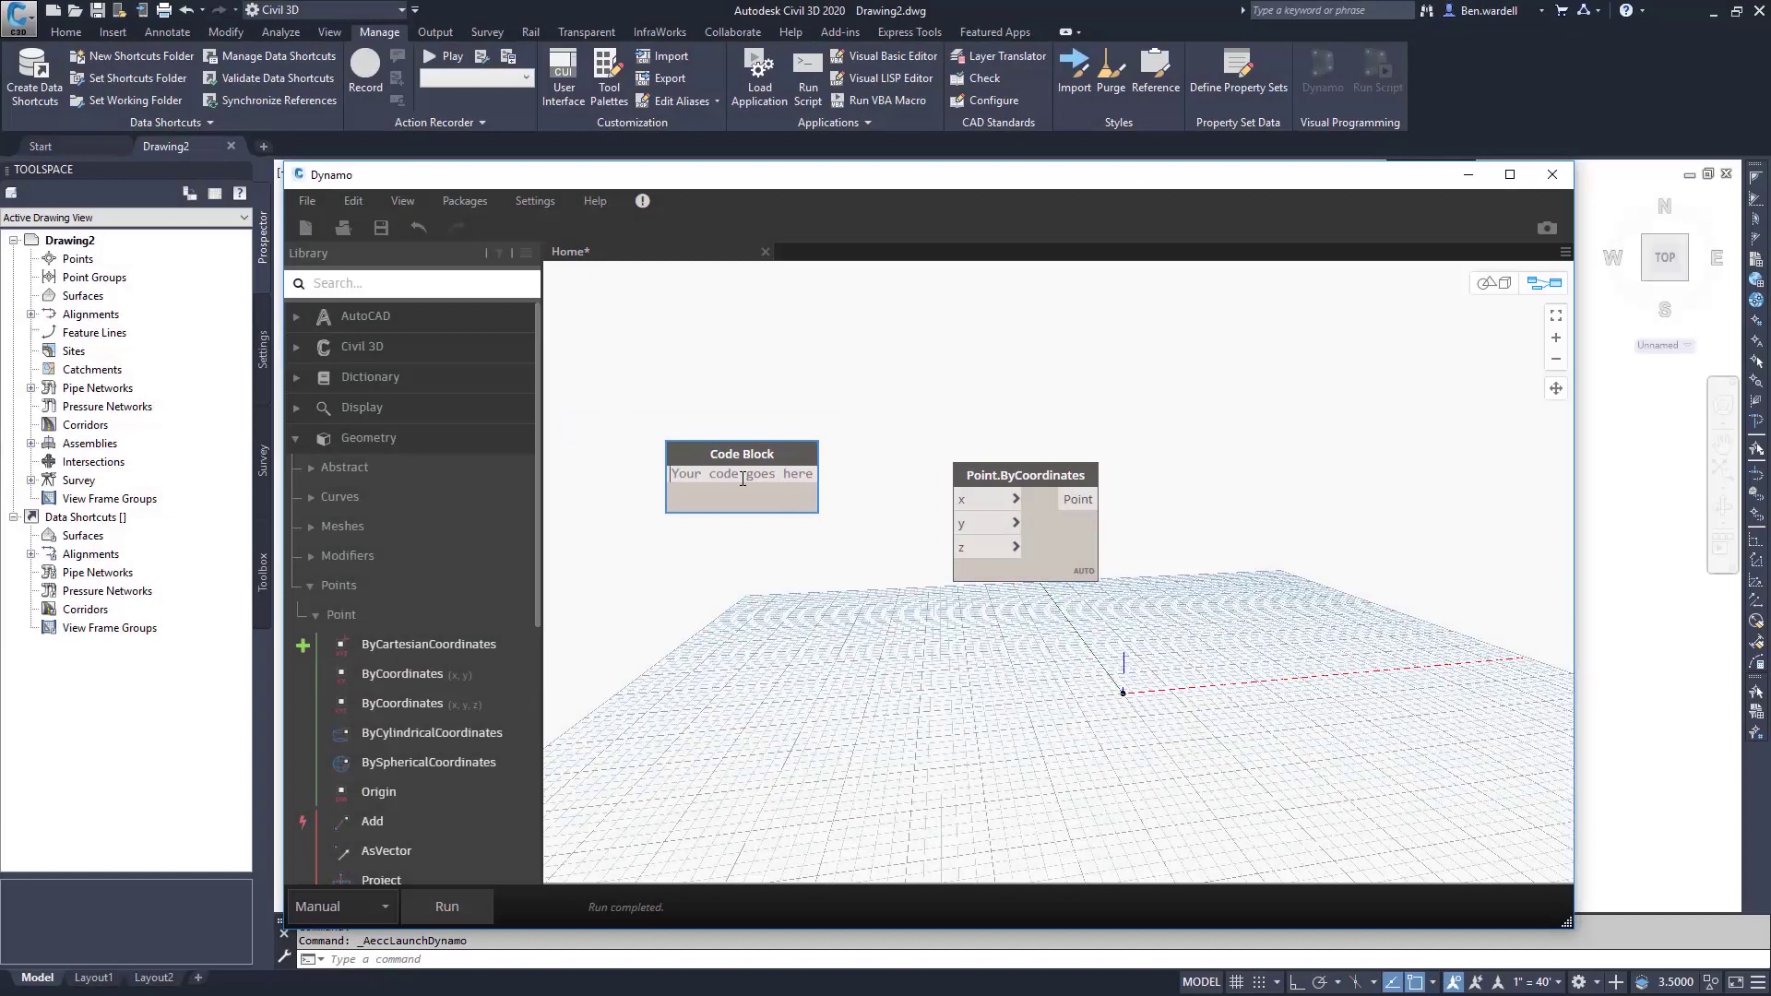
pyautogui.write('"red')
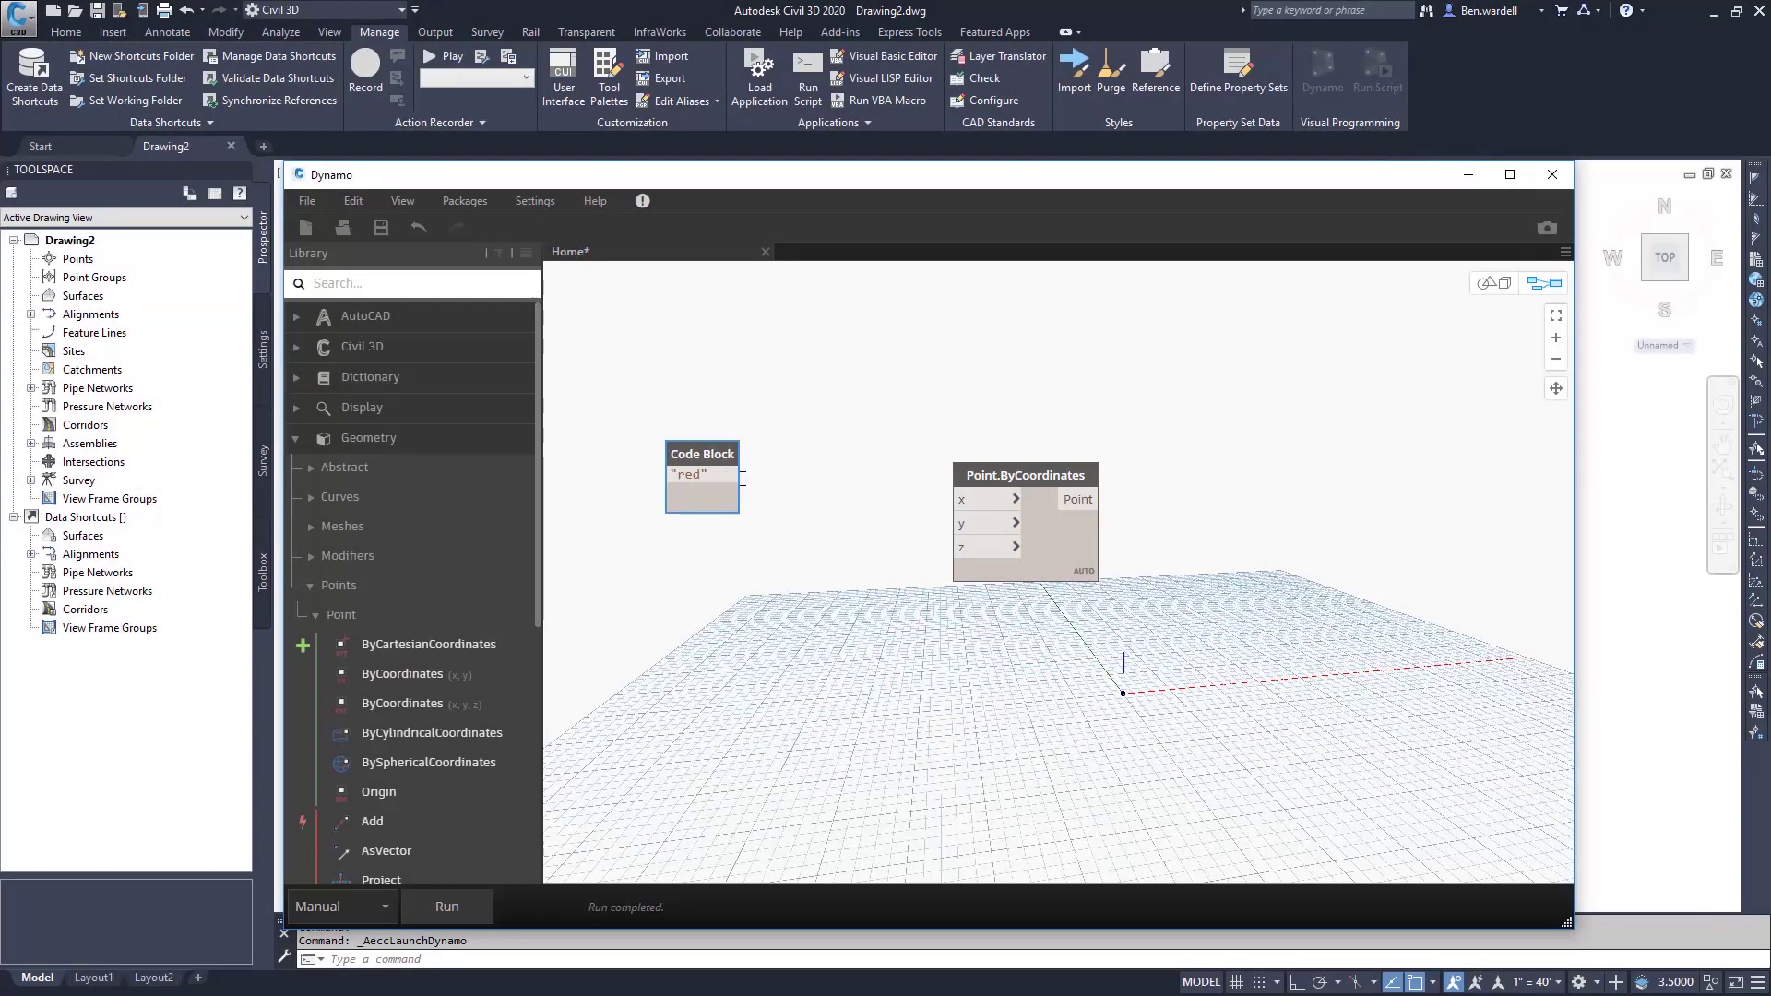
pyautogui.click(760, 471)
pyautogui.moveTo(733, 474); pyautogui.dragTo(958, 500)
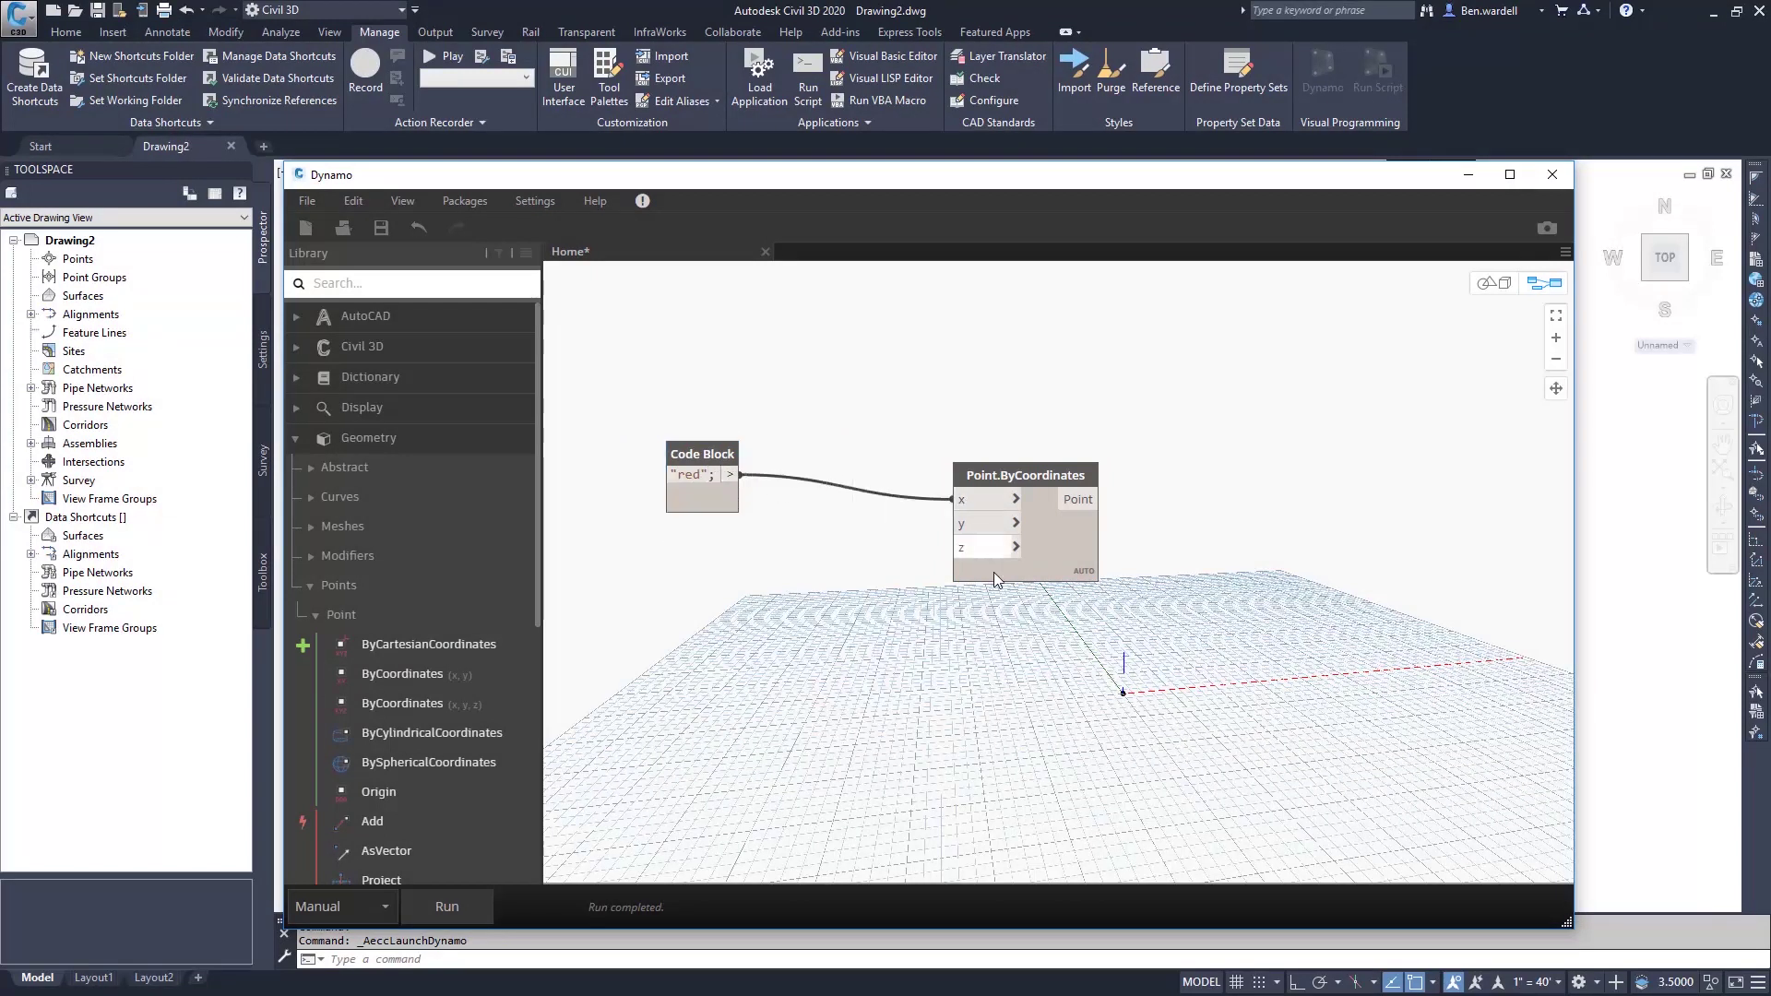
pyautogui.click(447, 907)
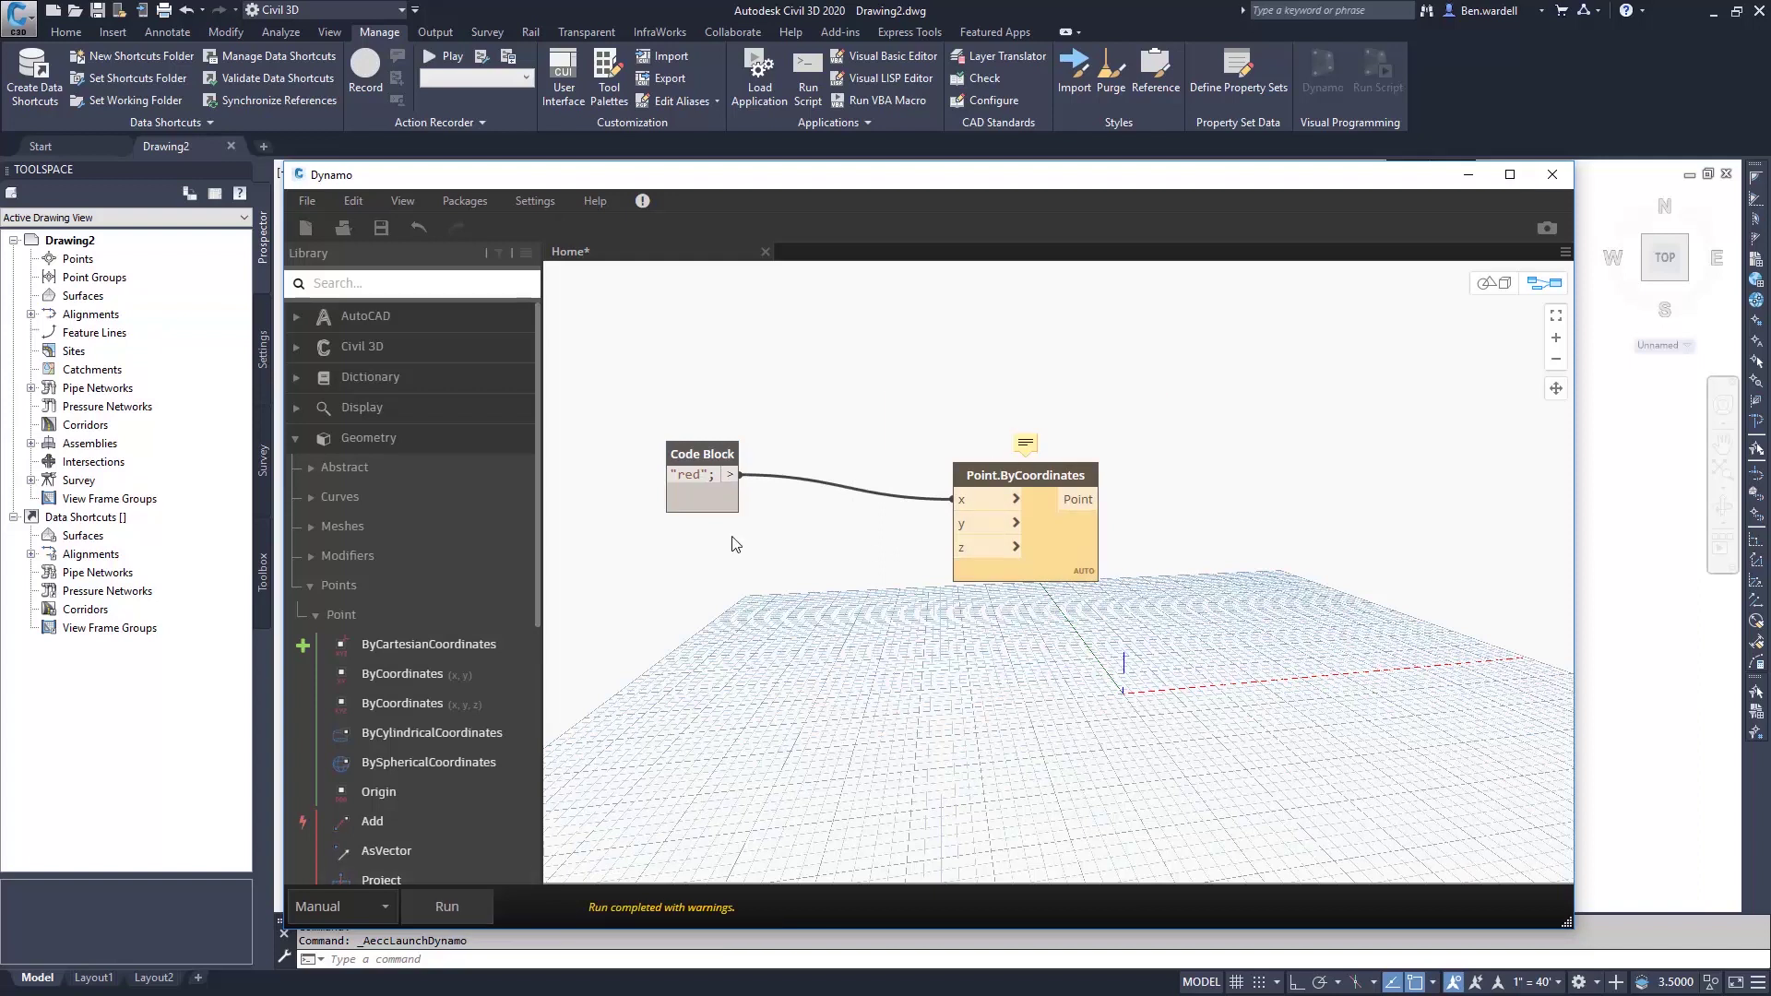
# - Add a 0.95 Code Block below and connect it to the point's y input
pyautogui.doubleClick(683, 555)
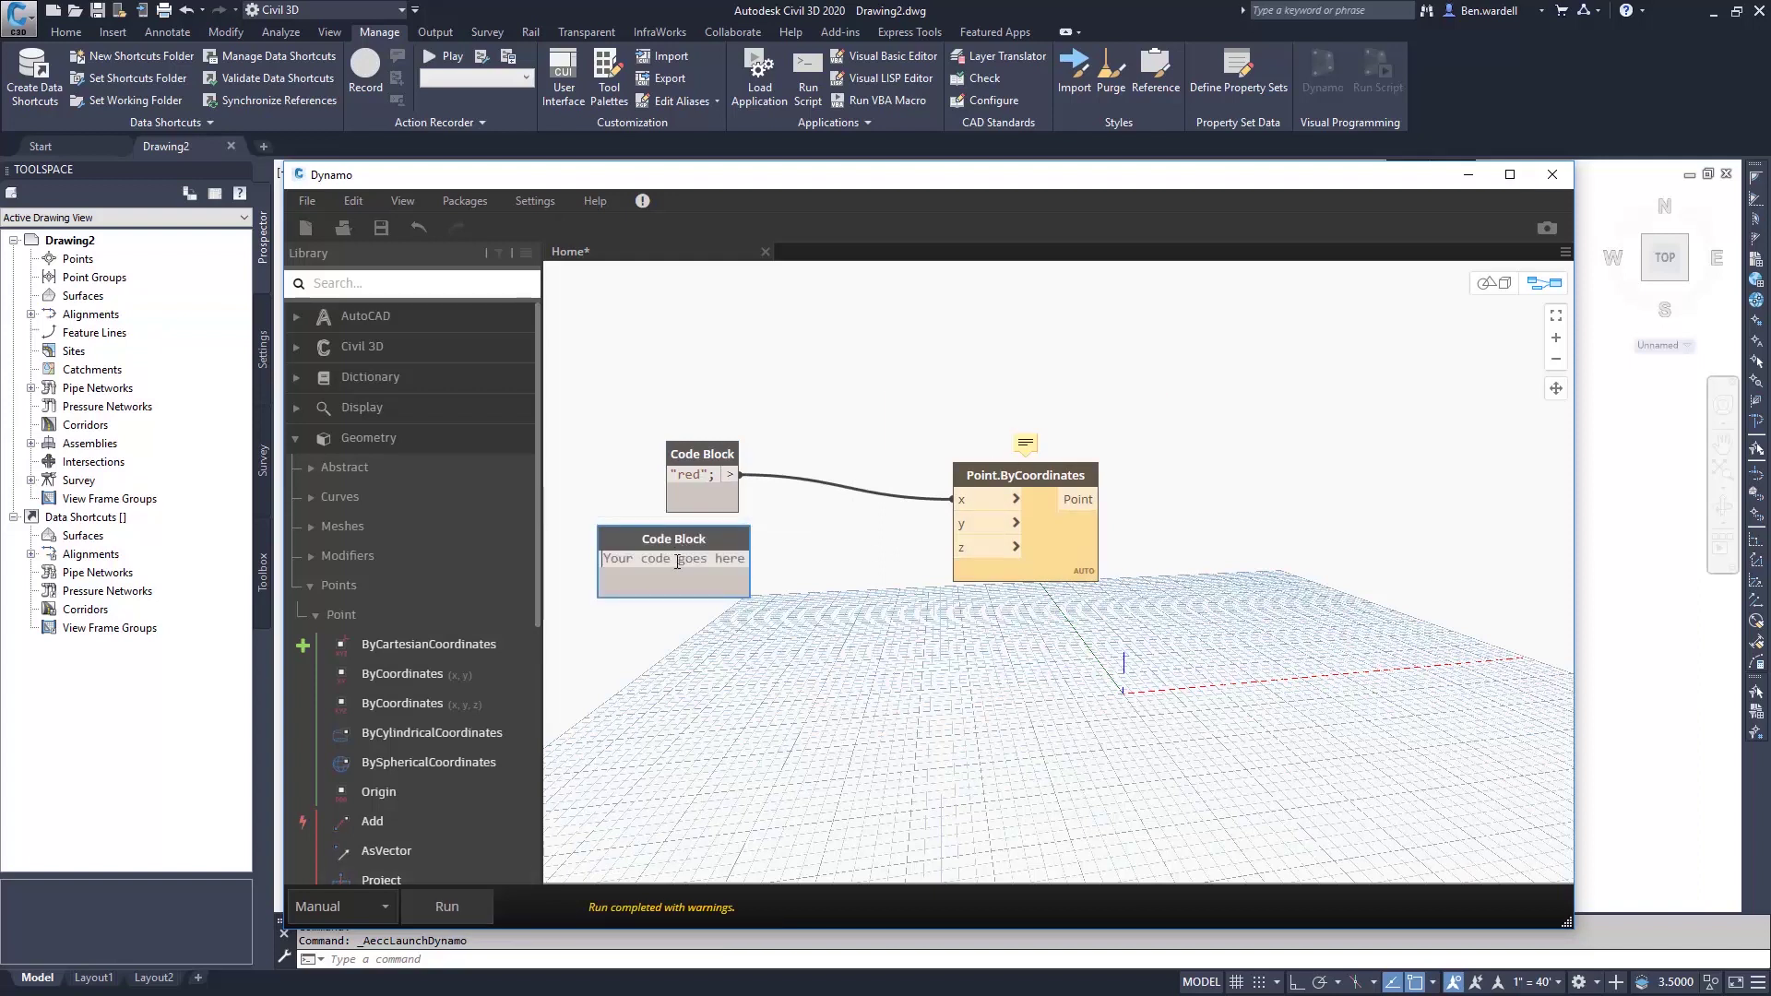
pyautogui.write('.95')
pyautogui.click(686, 591)
pyautogui.moveTo(635, 540); pyautogui.dragTo(712, 572)
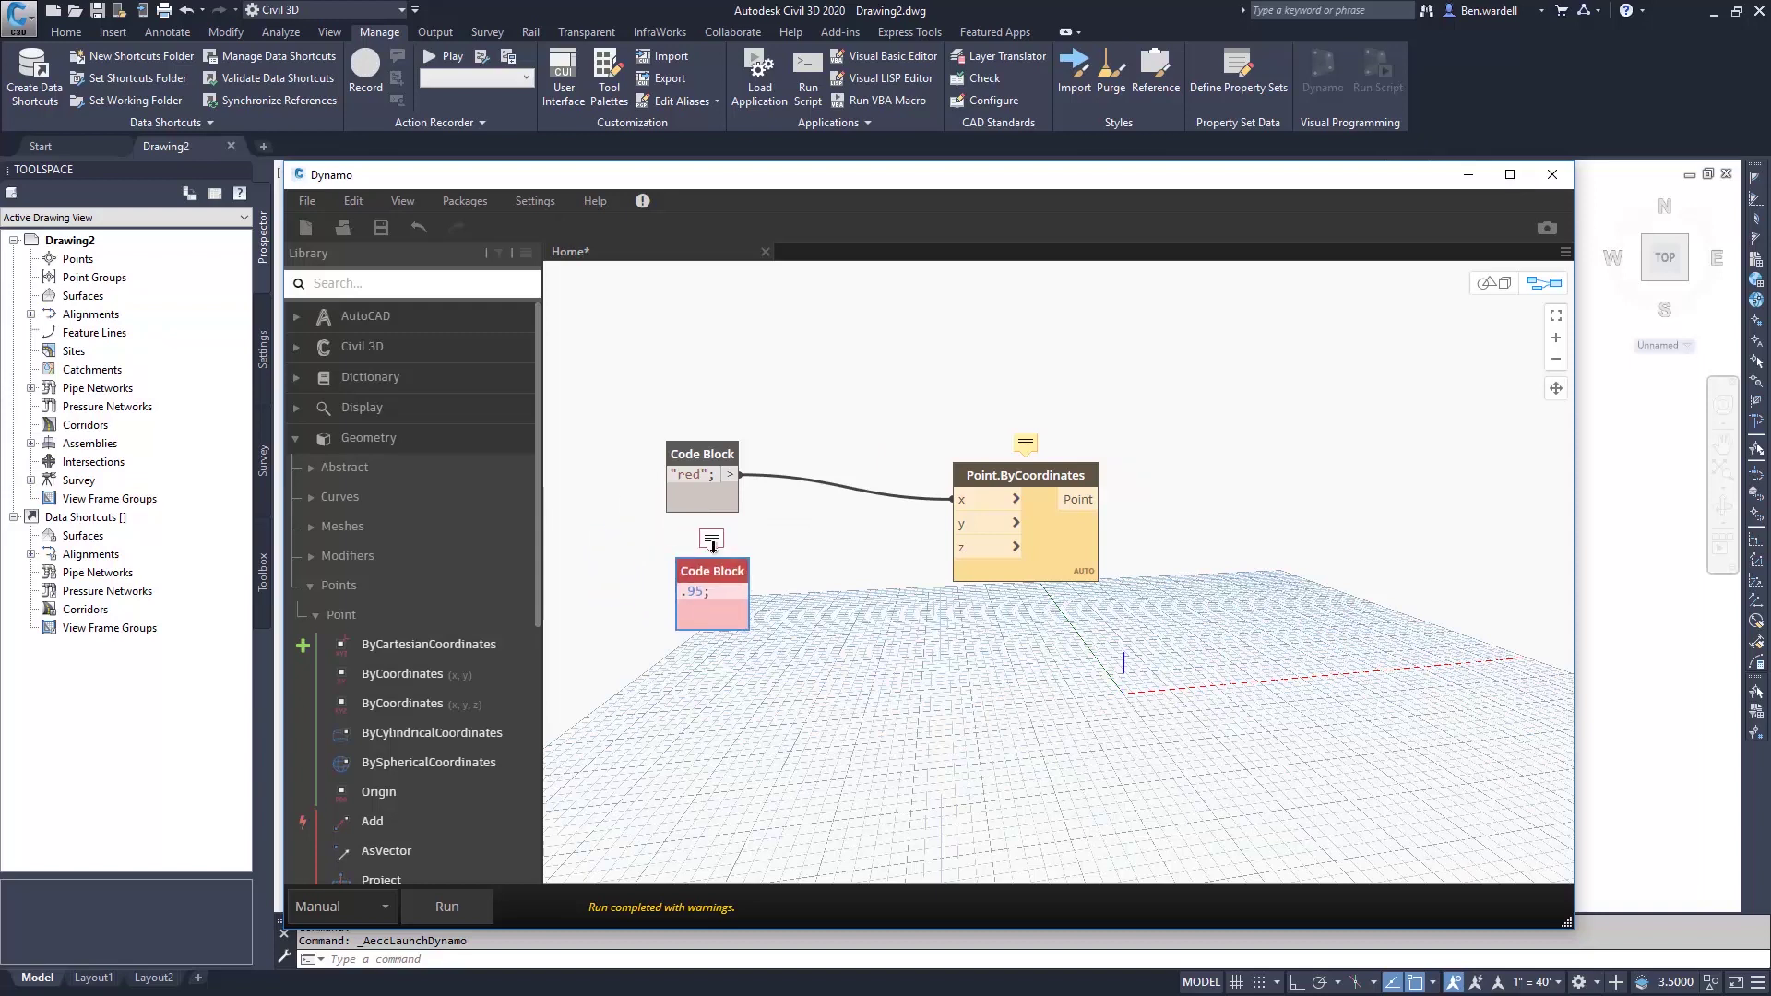
pyautogui.write('0')
pyautogui.click(888, 564)
pyautogui.moveTo(740, 590); pyautogui.dragTo(959, 522)
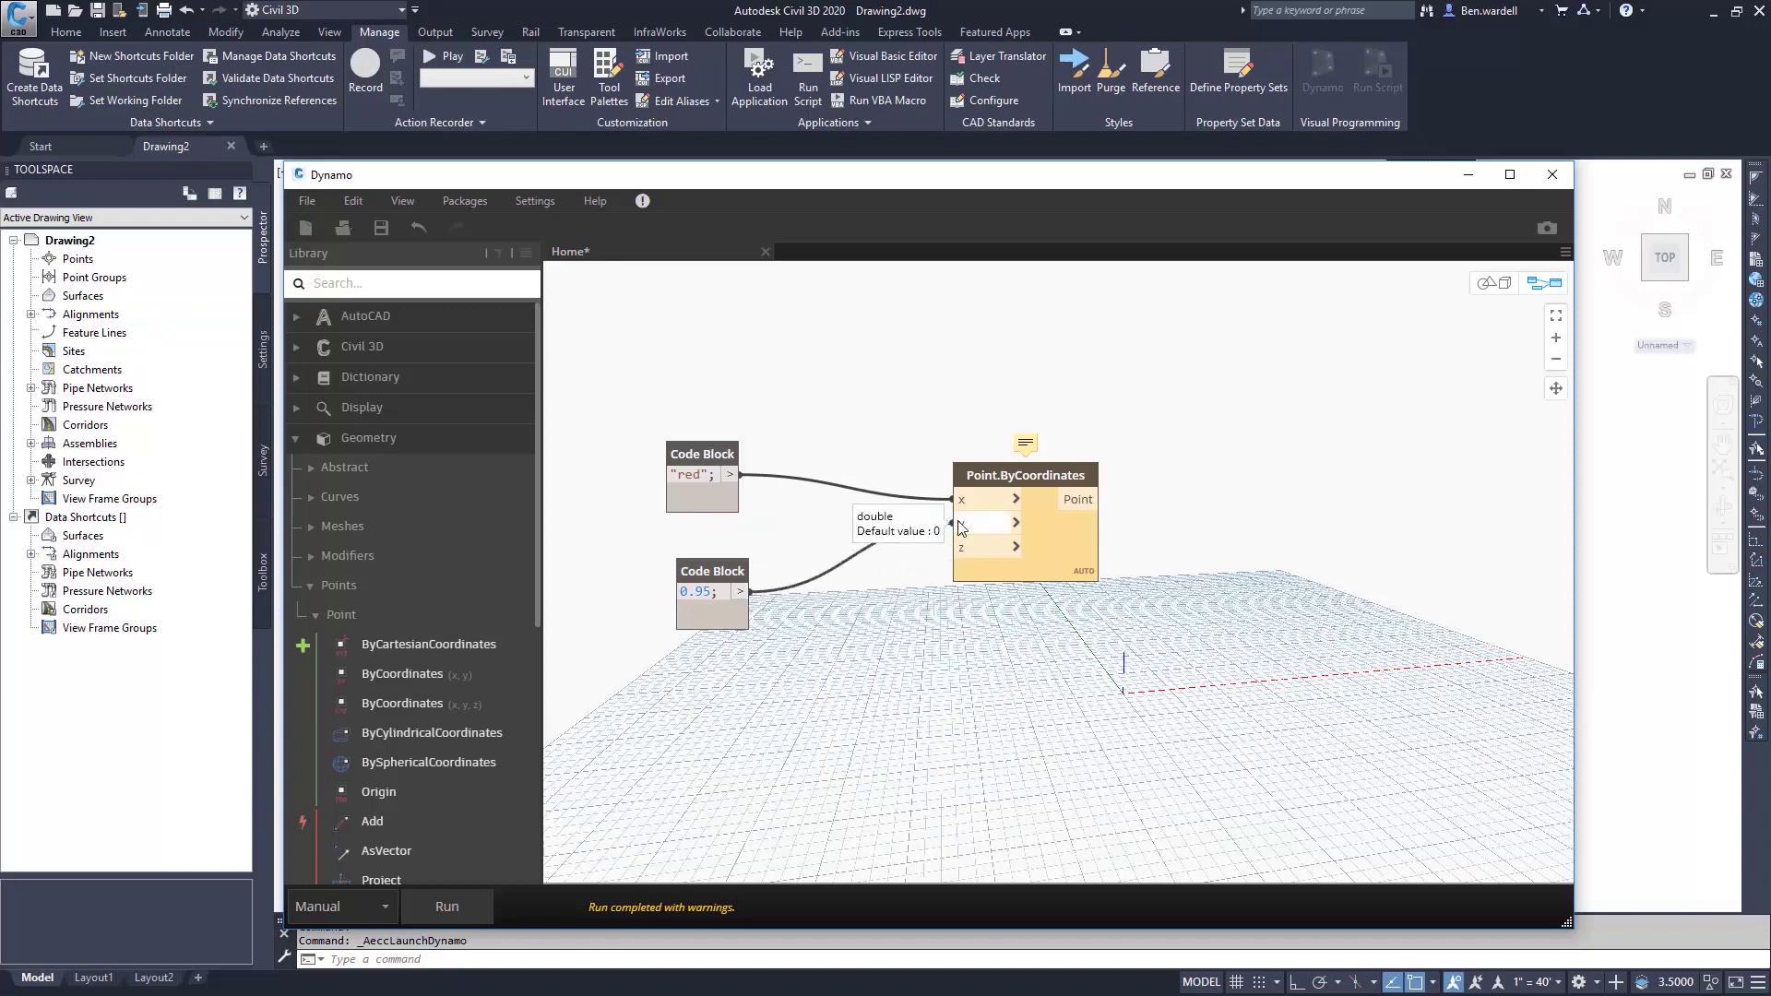
pyautogui.moveTo(702, 477)
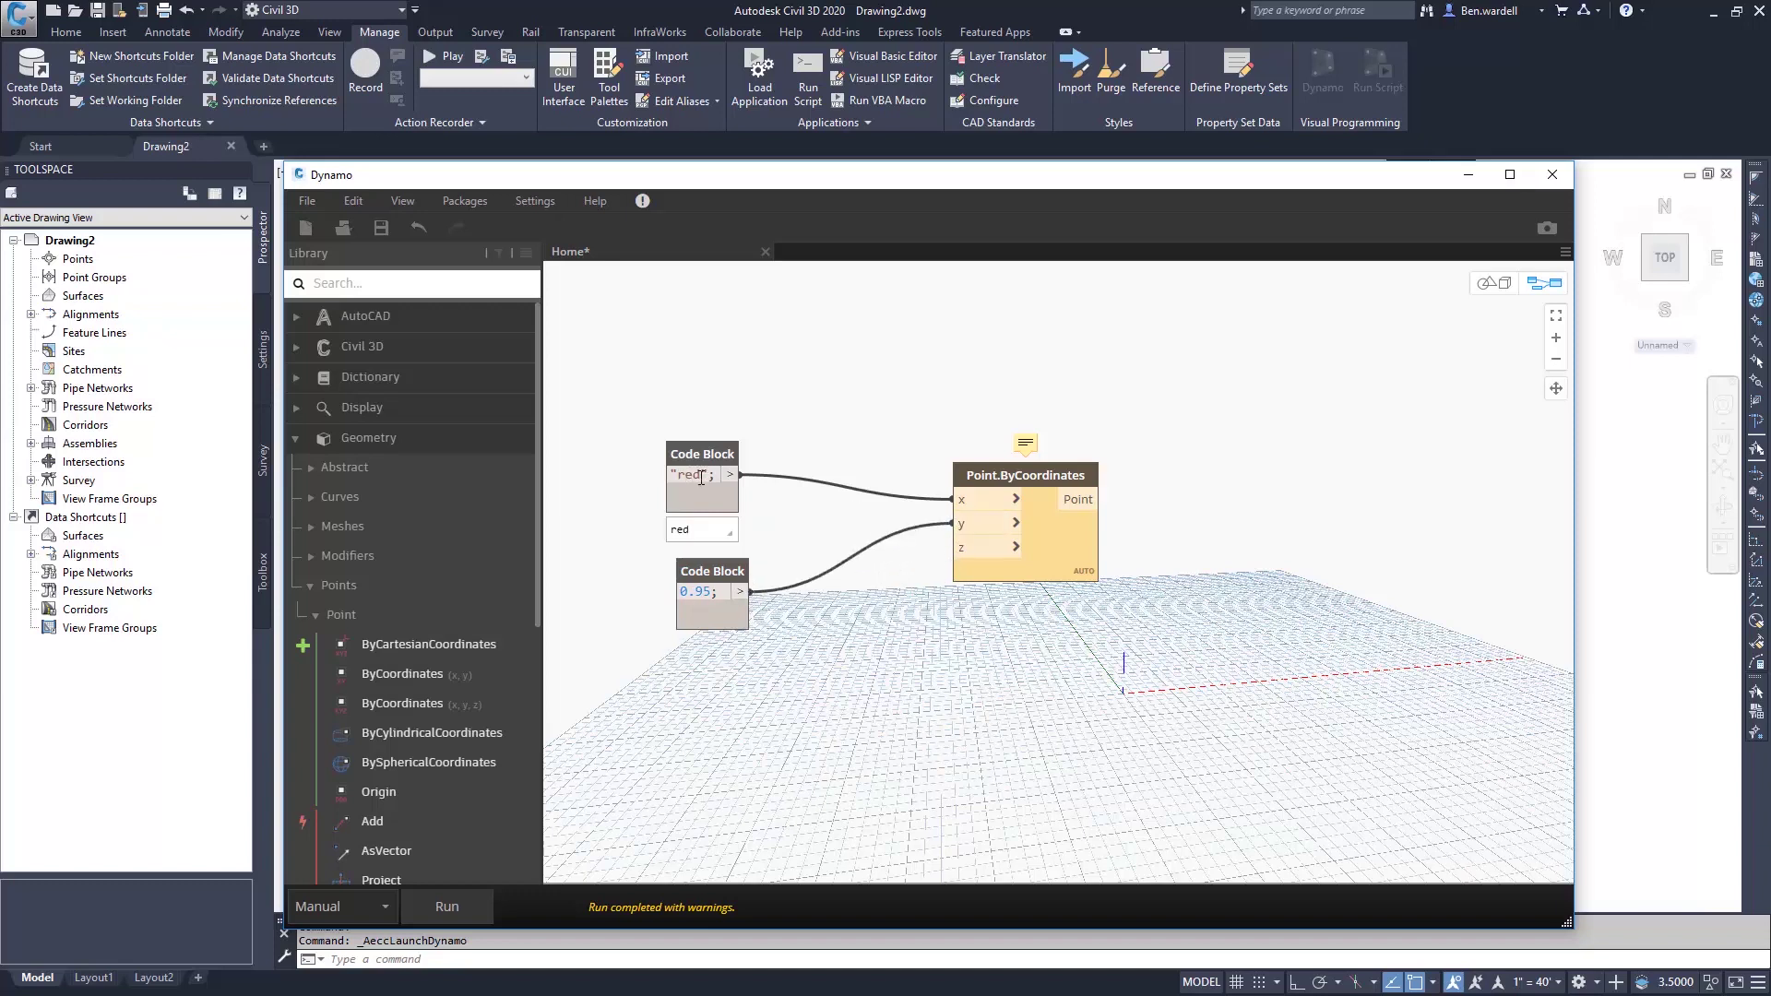
# - Replace "red" with 5.2 and rerun to get Point(5.2, 0.95, 0)
pyautogui.moveTo(702, 478); pyautogui.dragTo(672, 482)
pyautogui.write('0.')
pyautogui.click(673, 540)
pyautogui.click(442, 904)
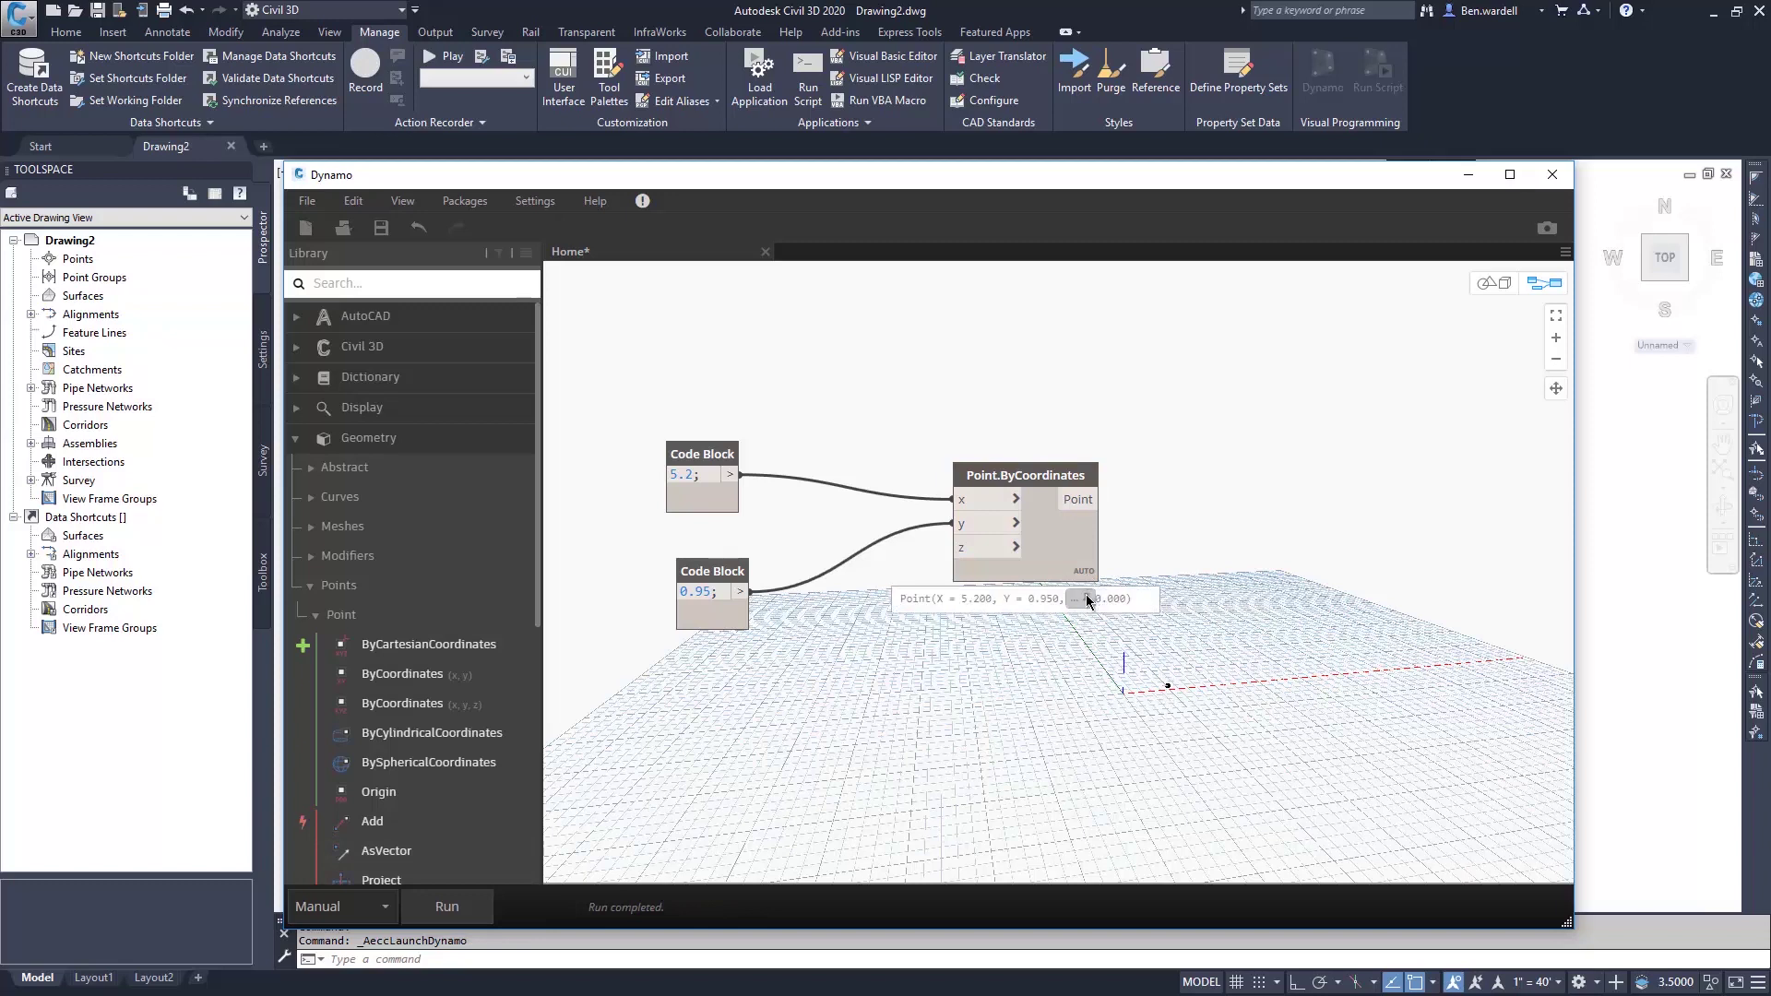
# - Freeze Point.ByCoordinates and change the Code Blocks to 7.5 and 6.5
pyautogui.click(1086, 594)
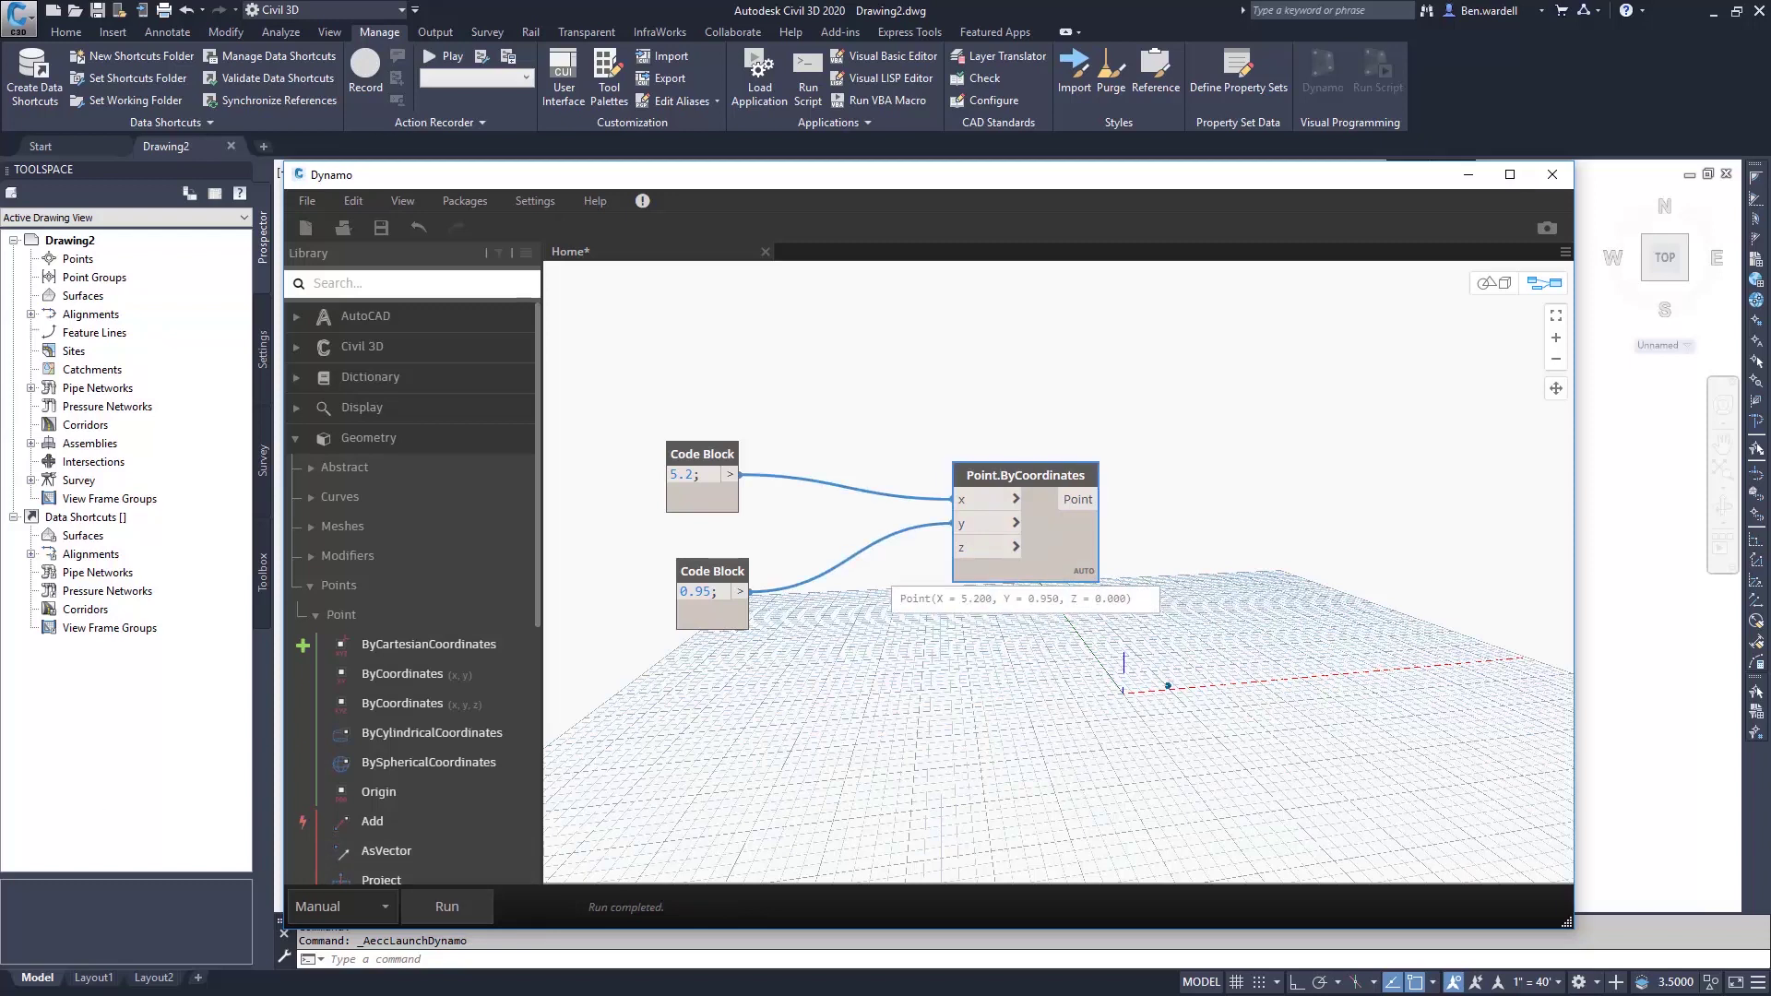
pyautogui.rightClick(1006, 477)
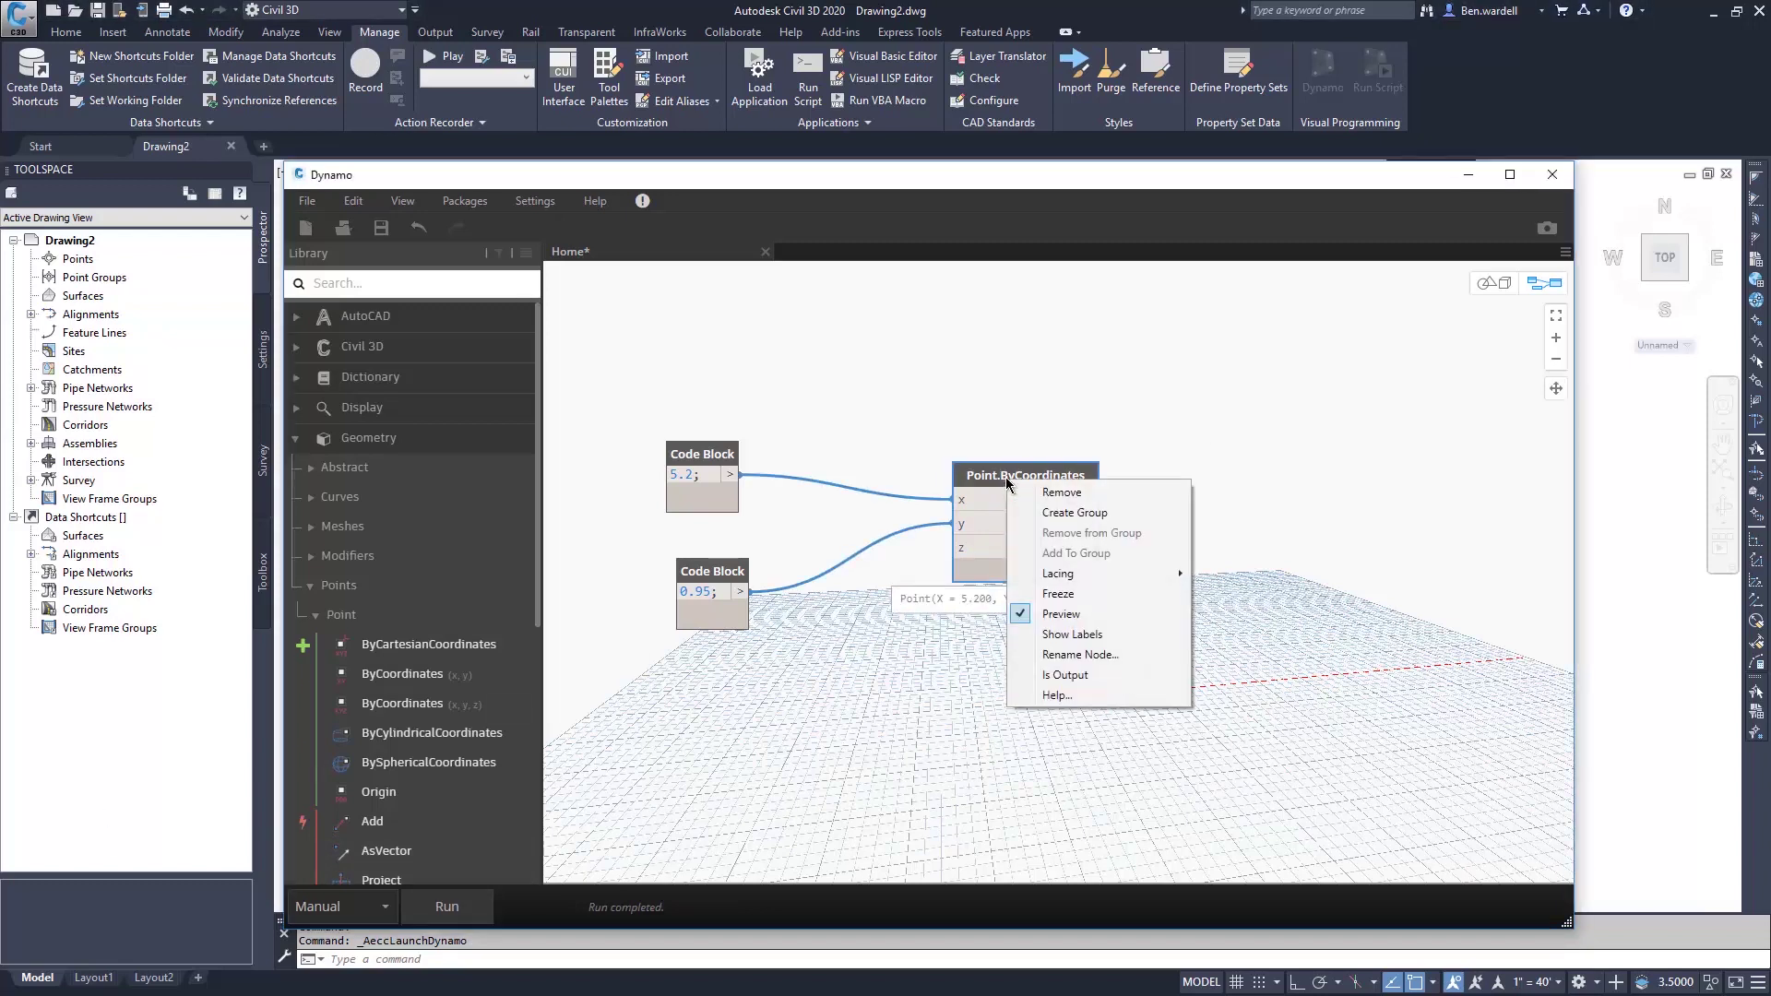
pyautogui.click(1056, 597)
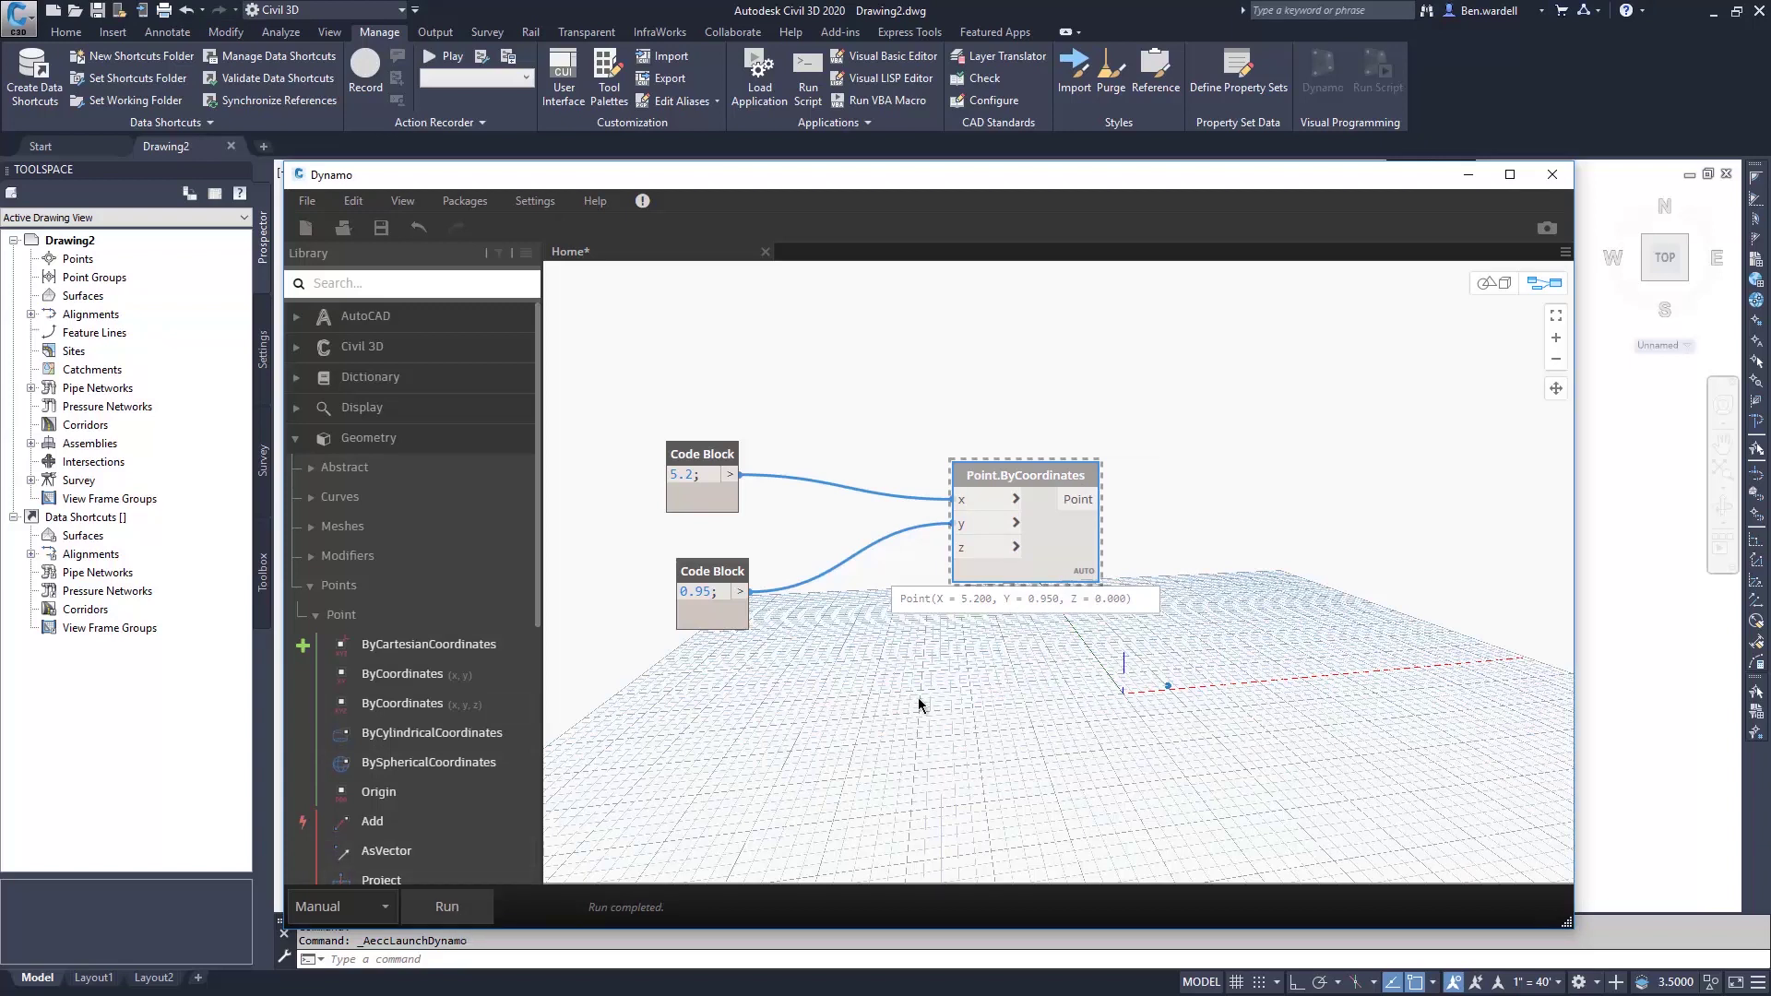
pyautogui.doubleClick(692, 593)
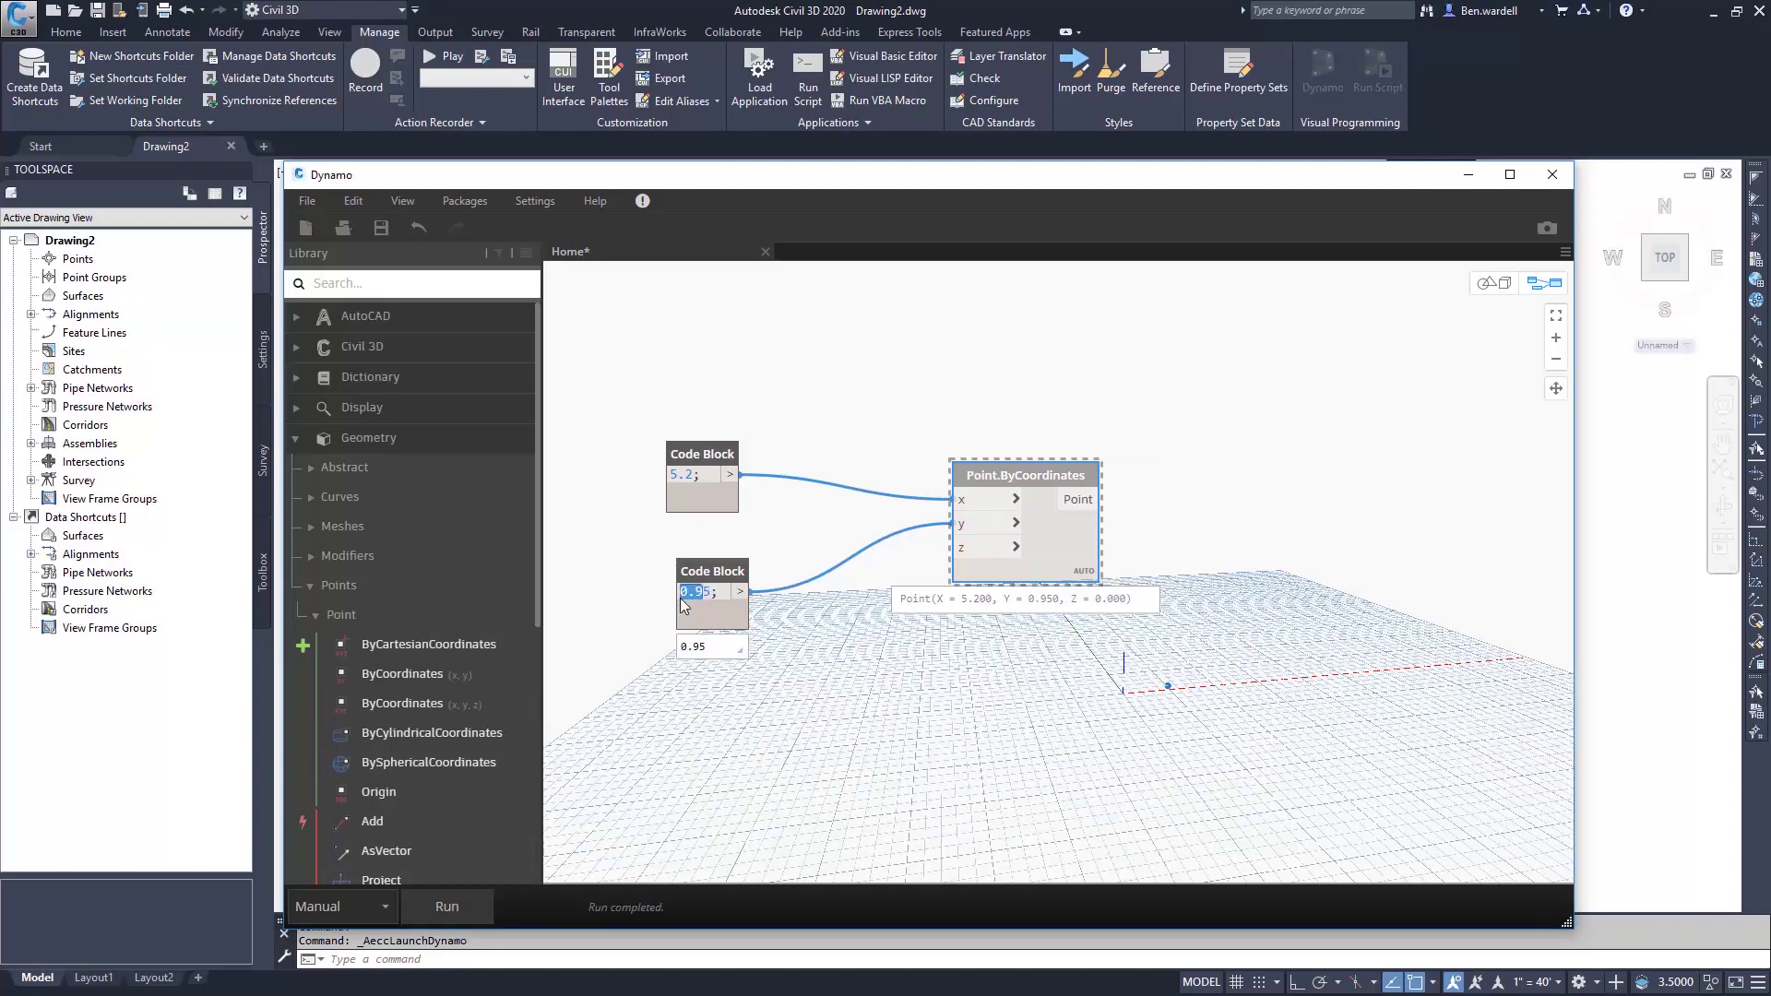
pyautogui.write('6.5')
pyautogui.doubleClick(692, 475)
pyautogui.write('7.5')
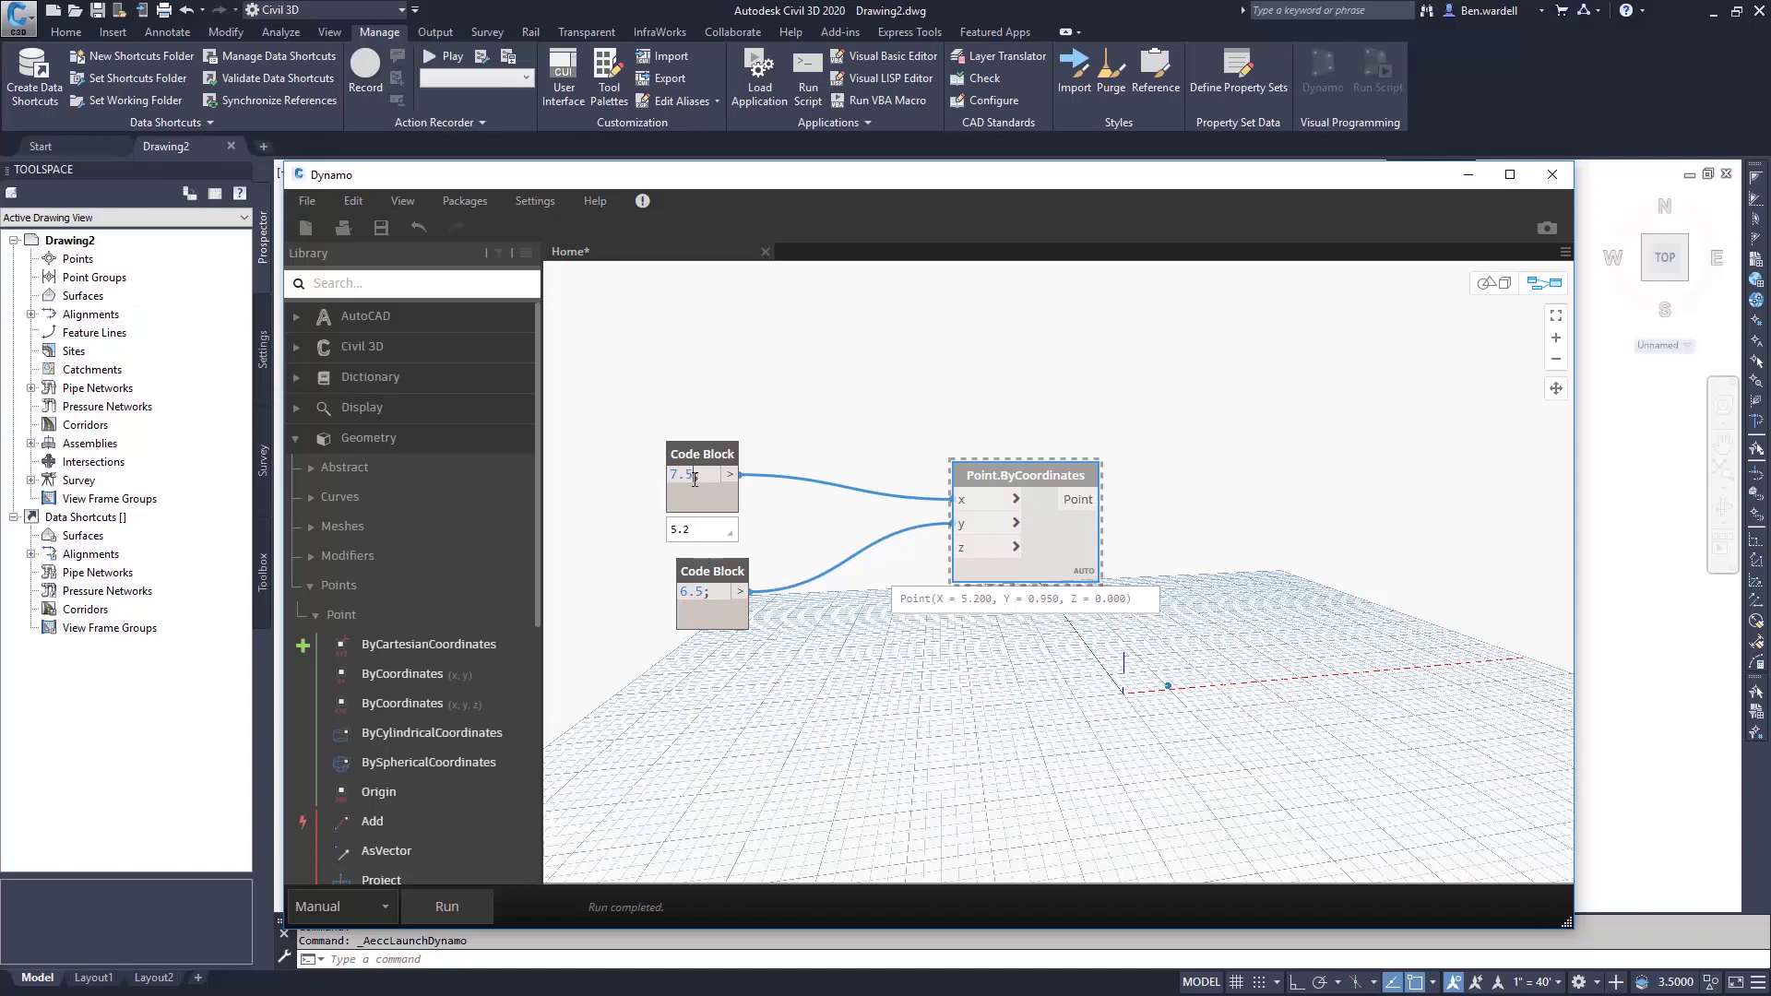
pyautogui.click(664, 720)
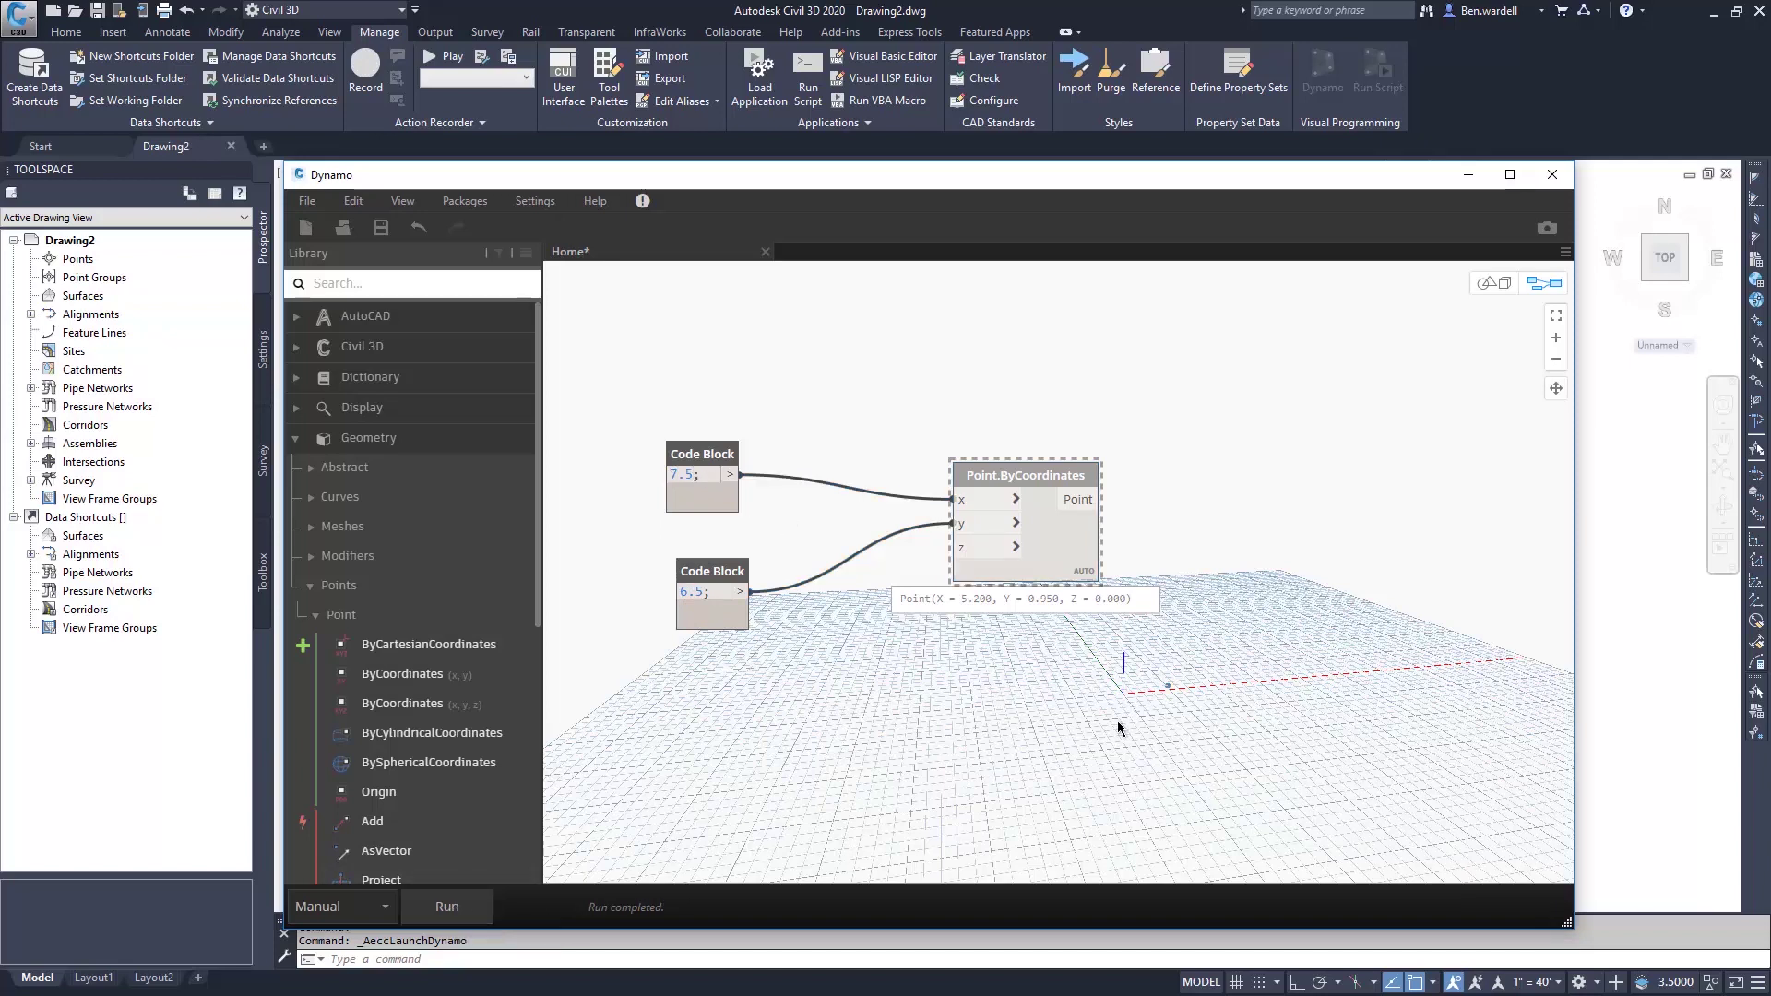
# - Unfreeze the point node so it recomputes Point(7.5, 6.5, 0)
pyautogui.rightClick(1037, 537)
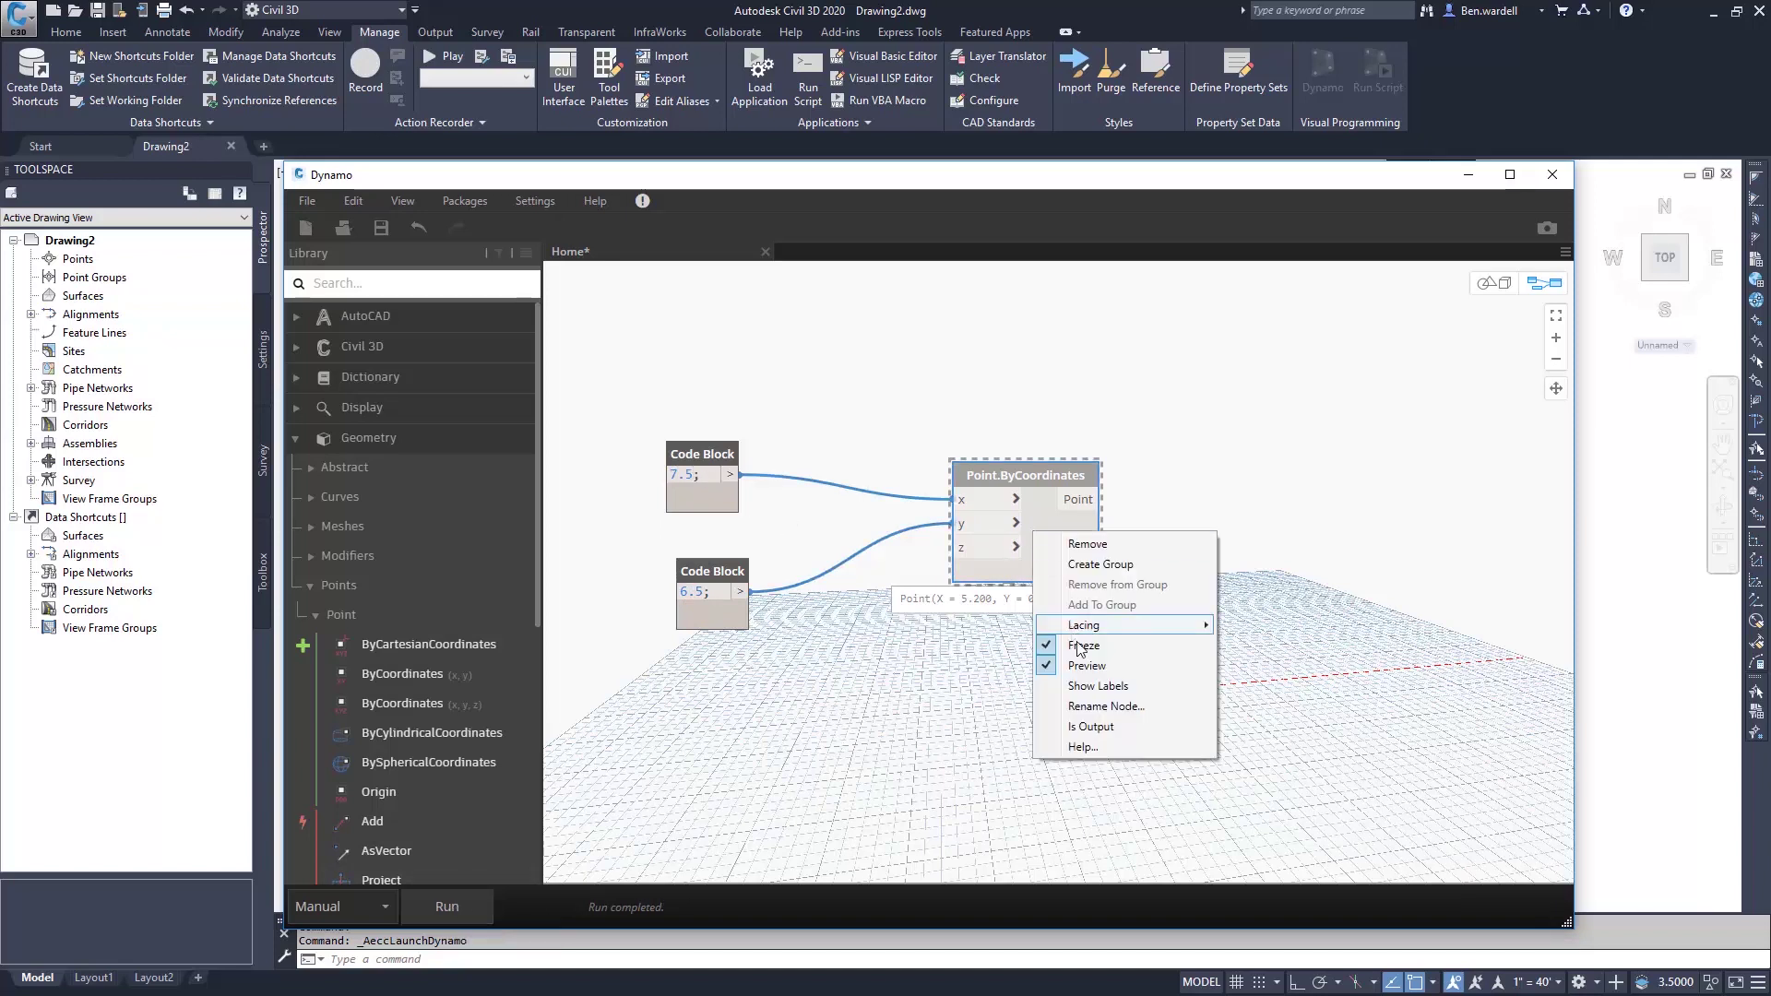
pyautogui.click(1078, 640)
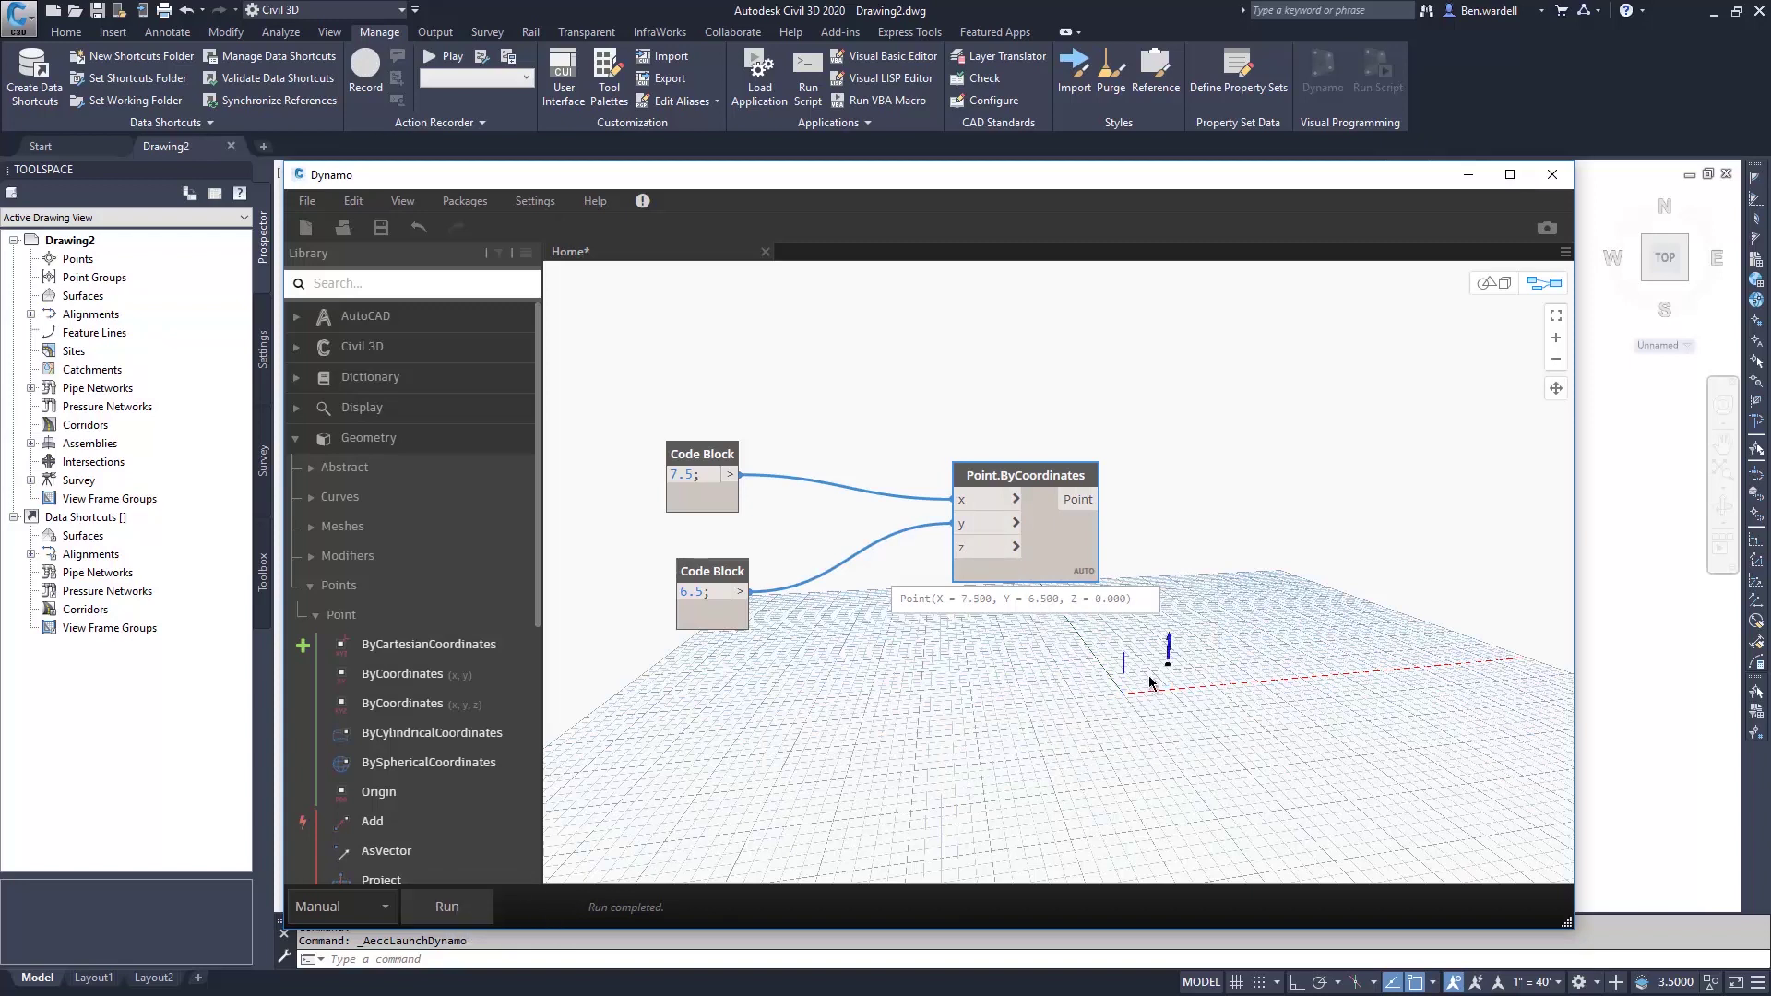
pyautogui.click(1077, 597)
pyautogui.click(294, 436)
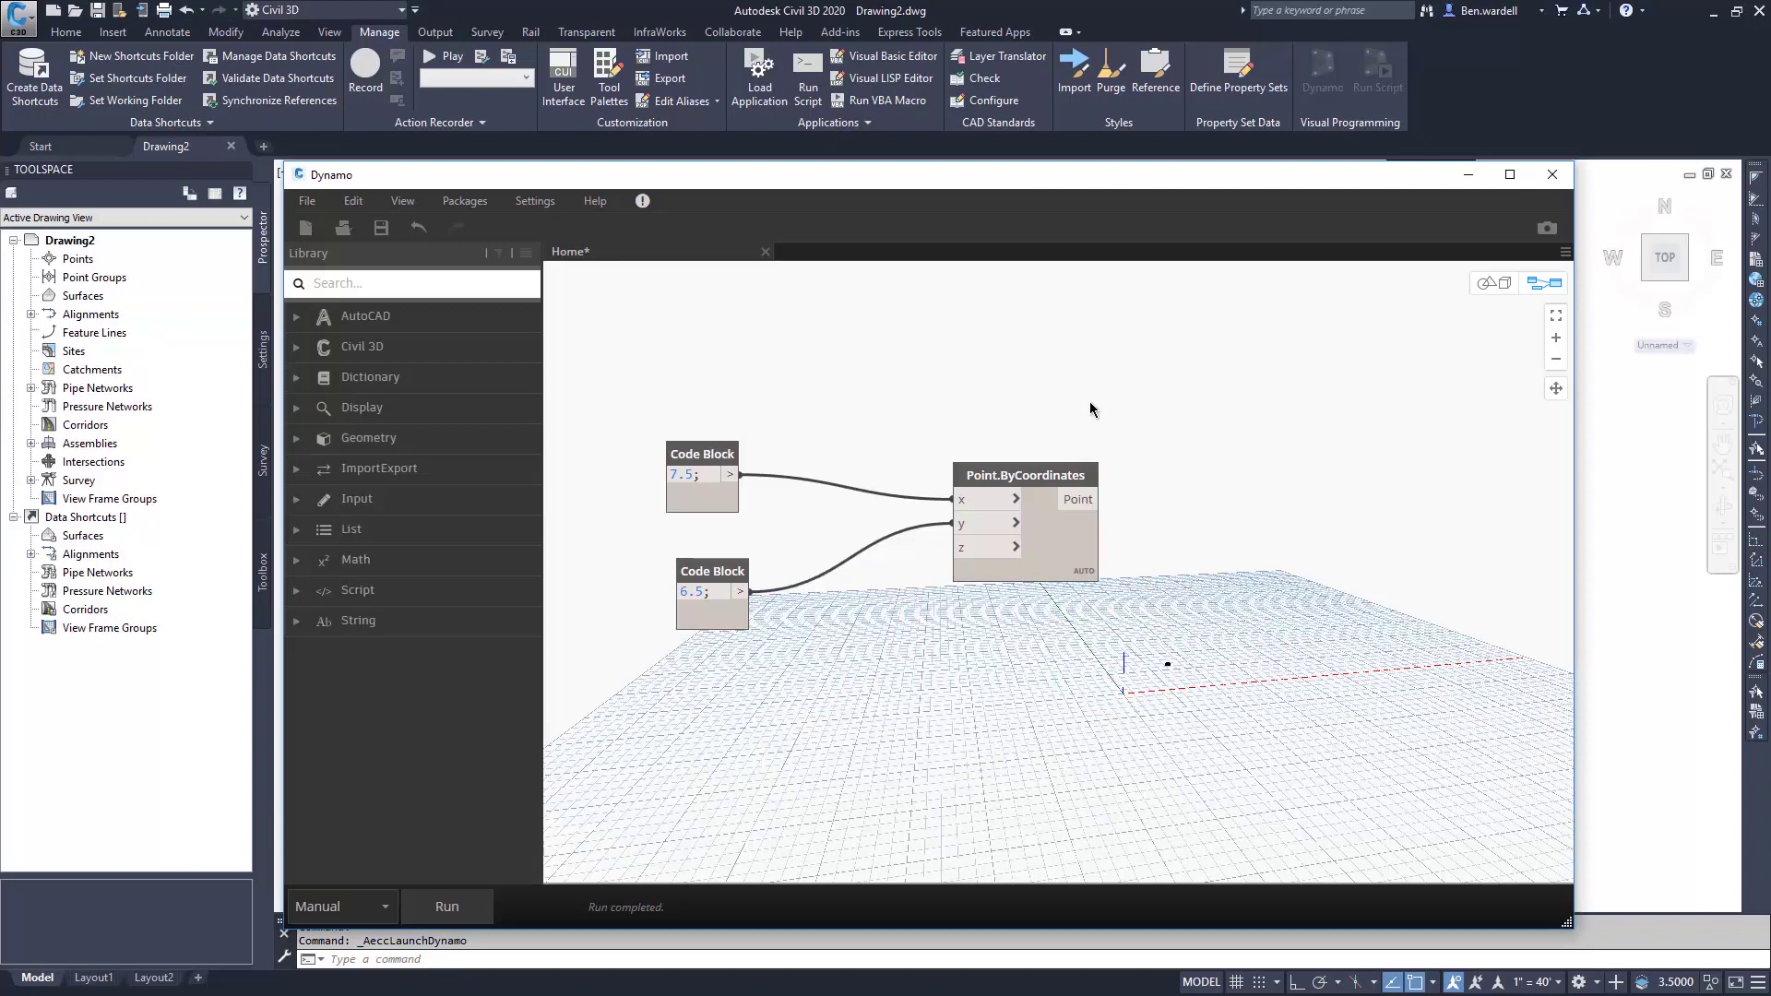
# - Group the two number inputs and the point node under the title 'Get Point'
pyautogui.moveTo(644, 399); pyautogui.dragTo(1149, 673)
pyautogui.rightClick(995, 477)
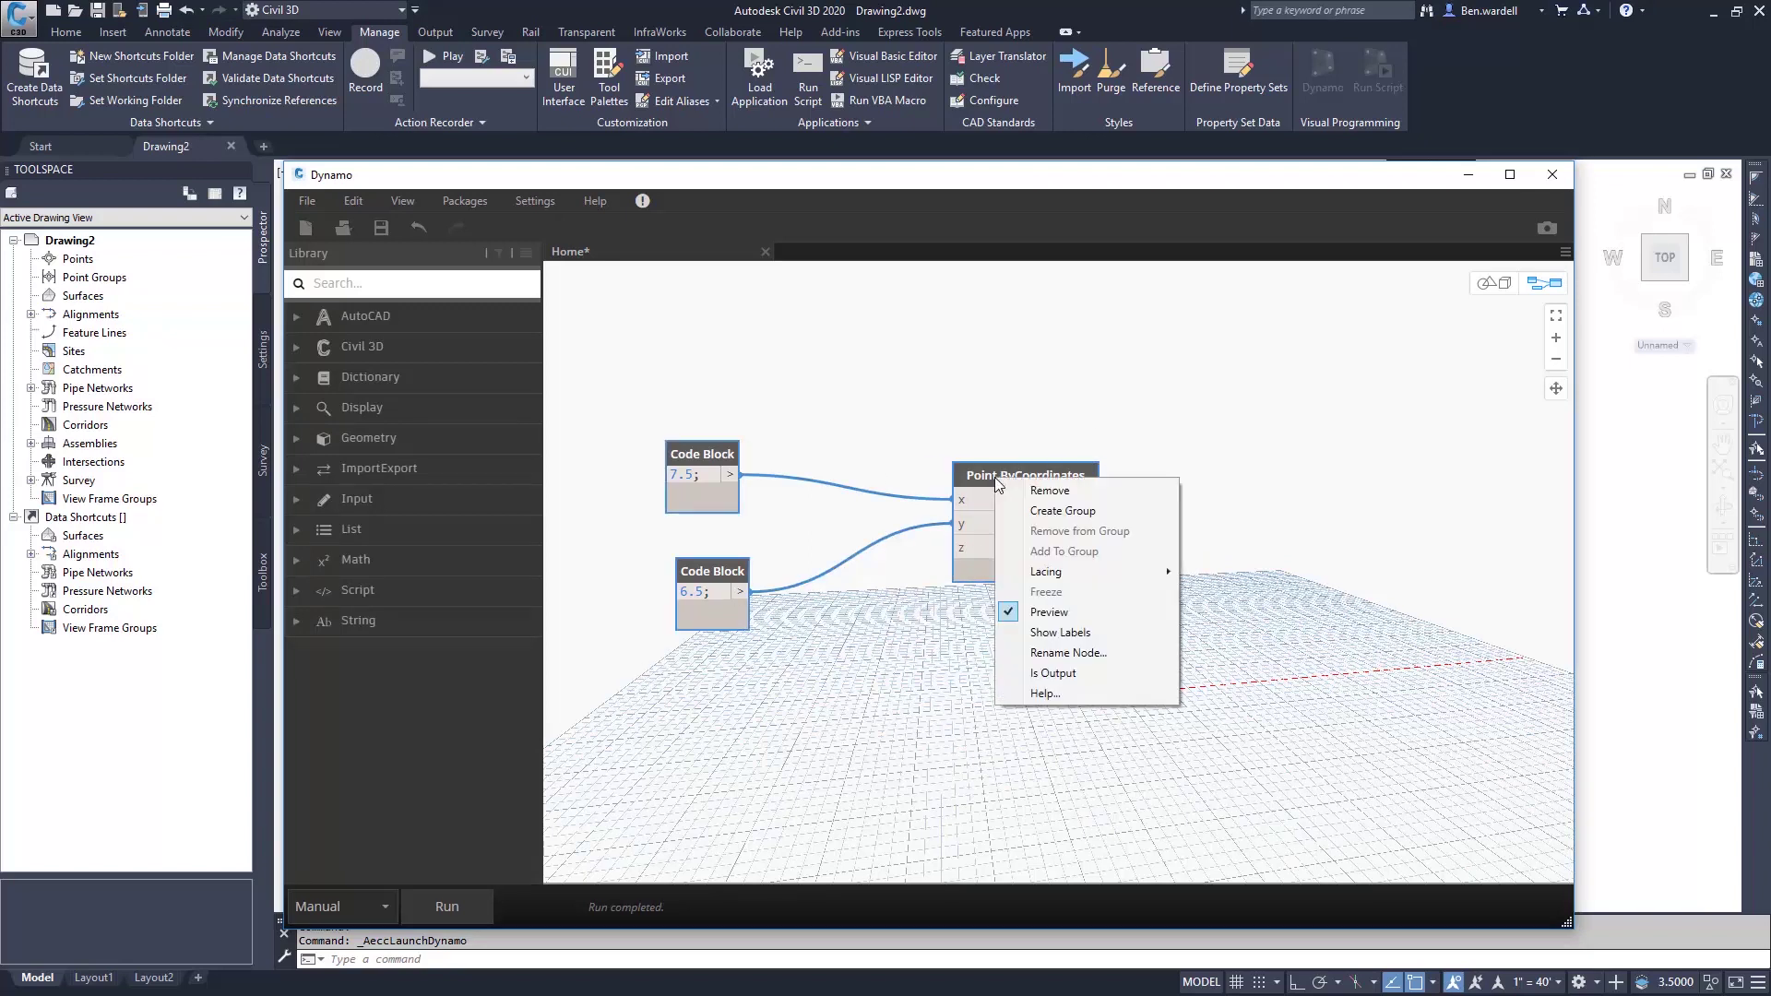
pyautogui.click(1063, 511)
pyautogui.doubleClick(738, 372)
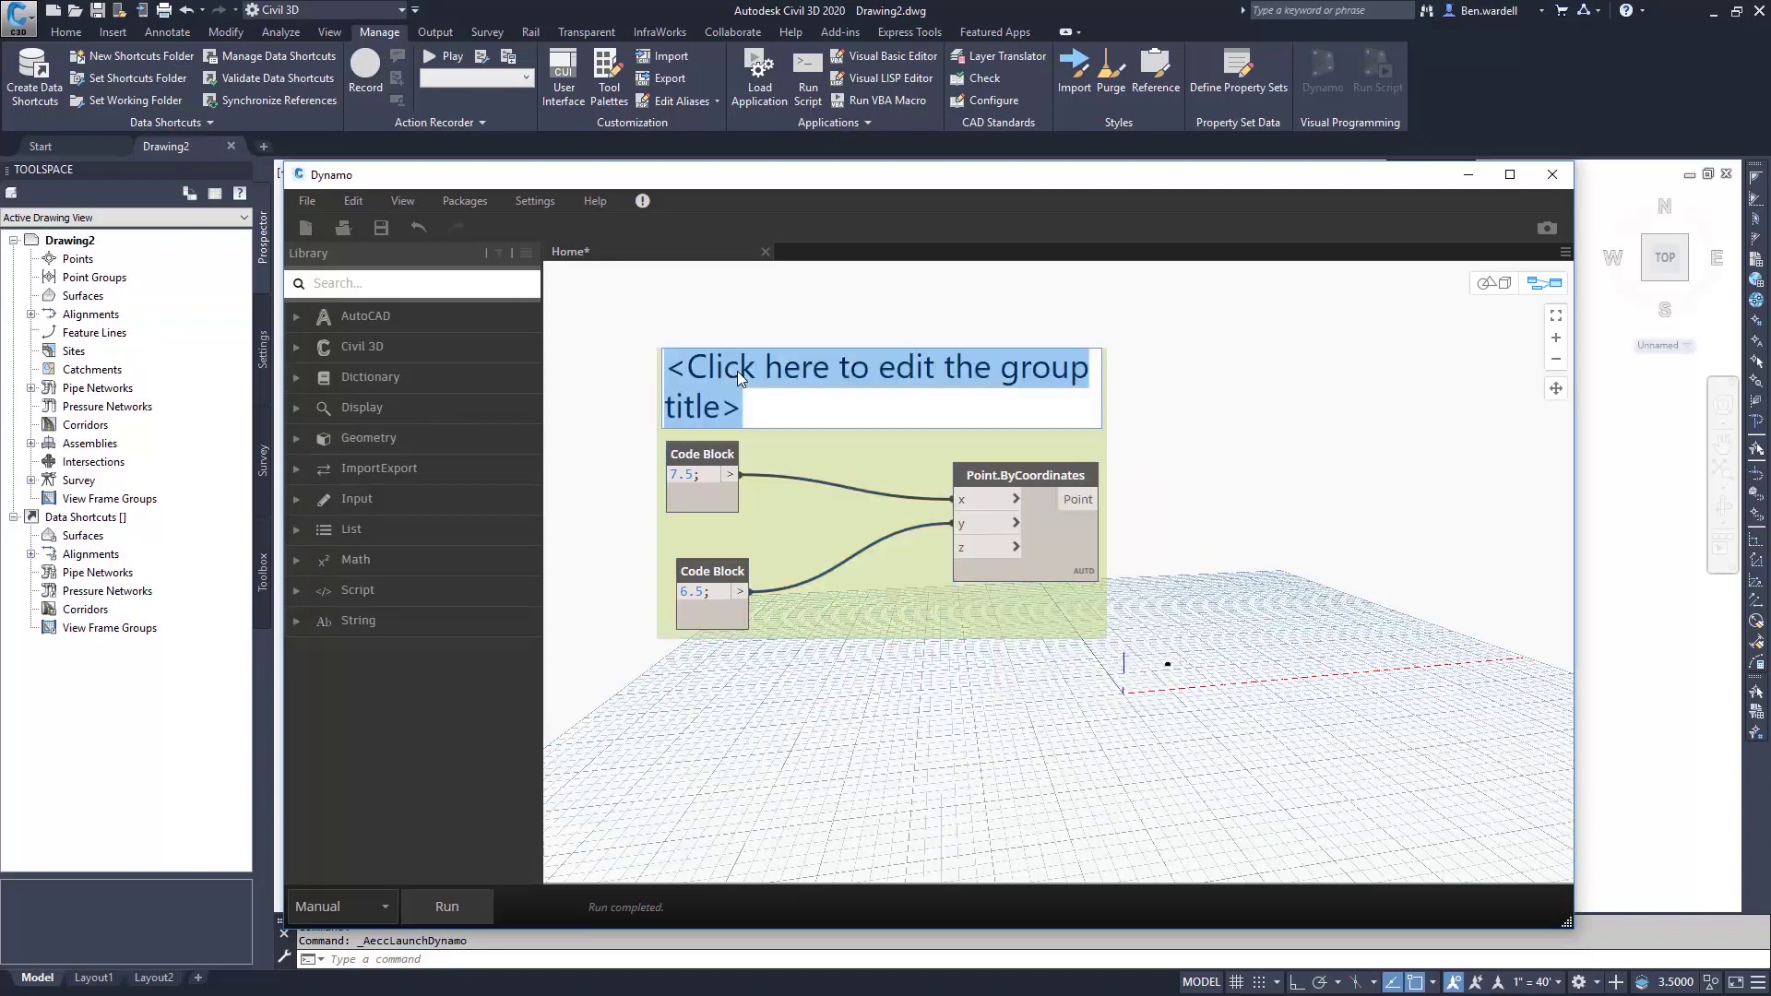
pyautogui.write('Get Point')
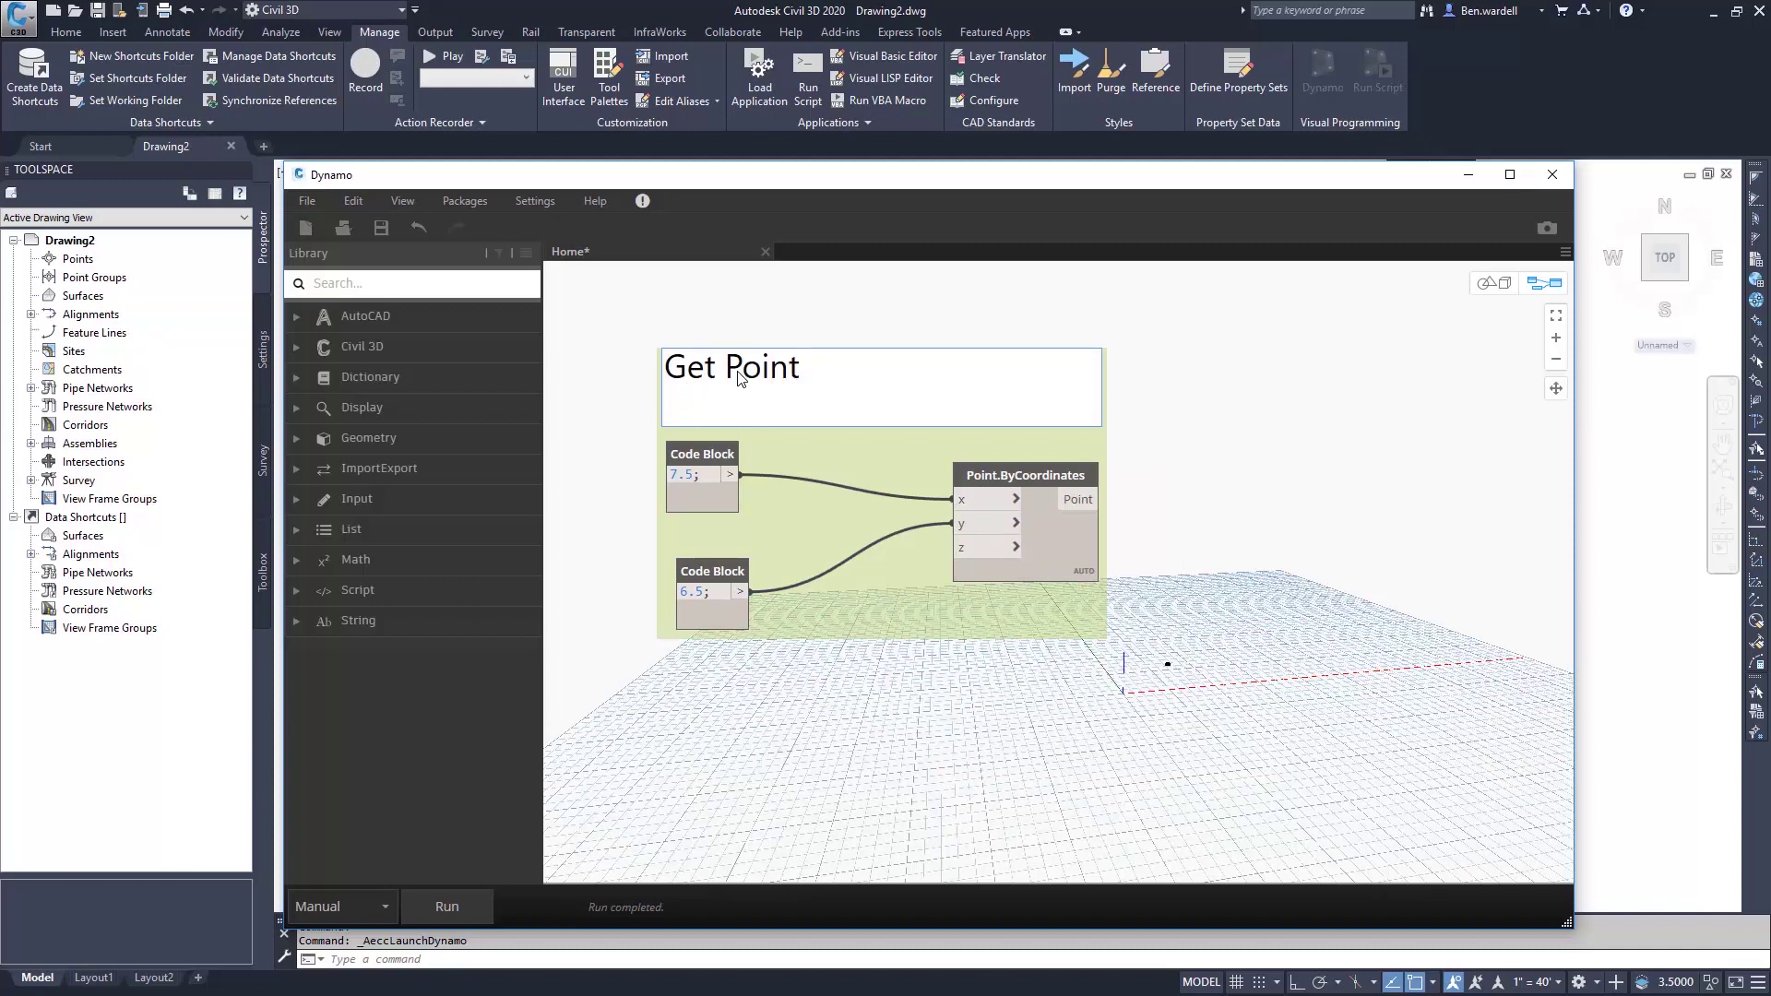
pyautogui.click(804, 303)
# - Colour the Get Point group blue, replacing an initial pink
pyautogui.rightClick(877, 401)
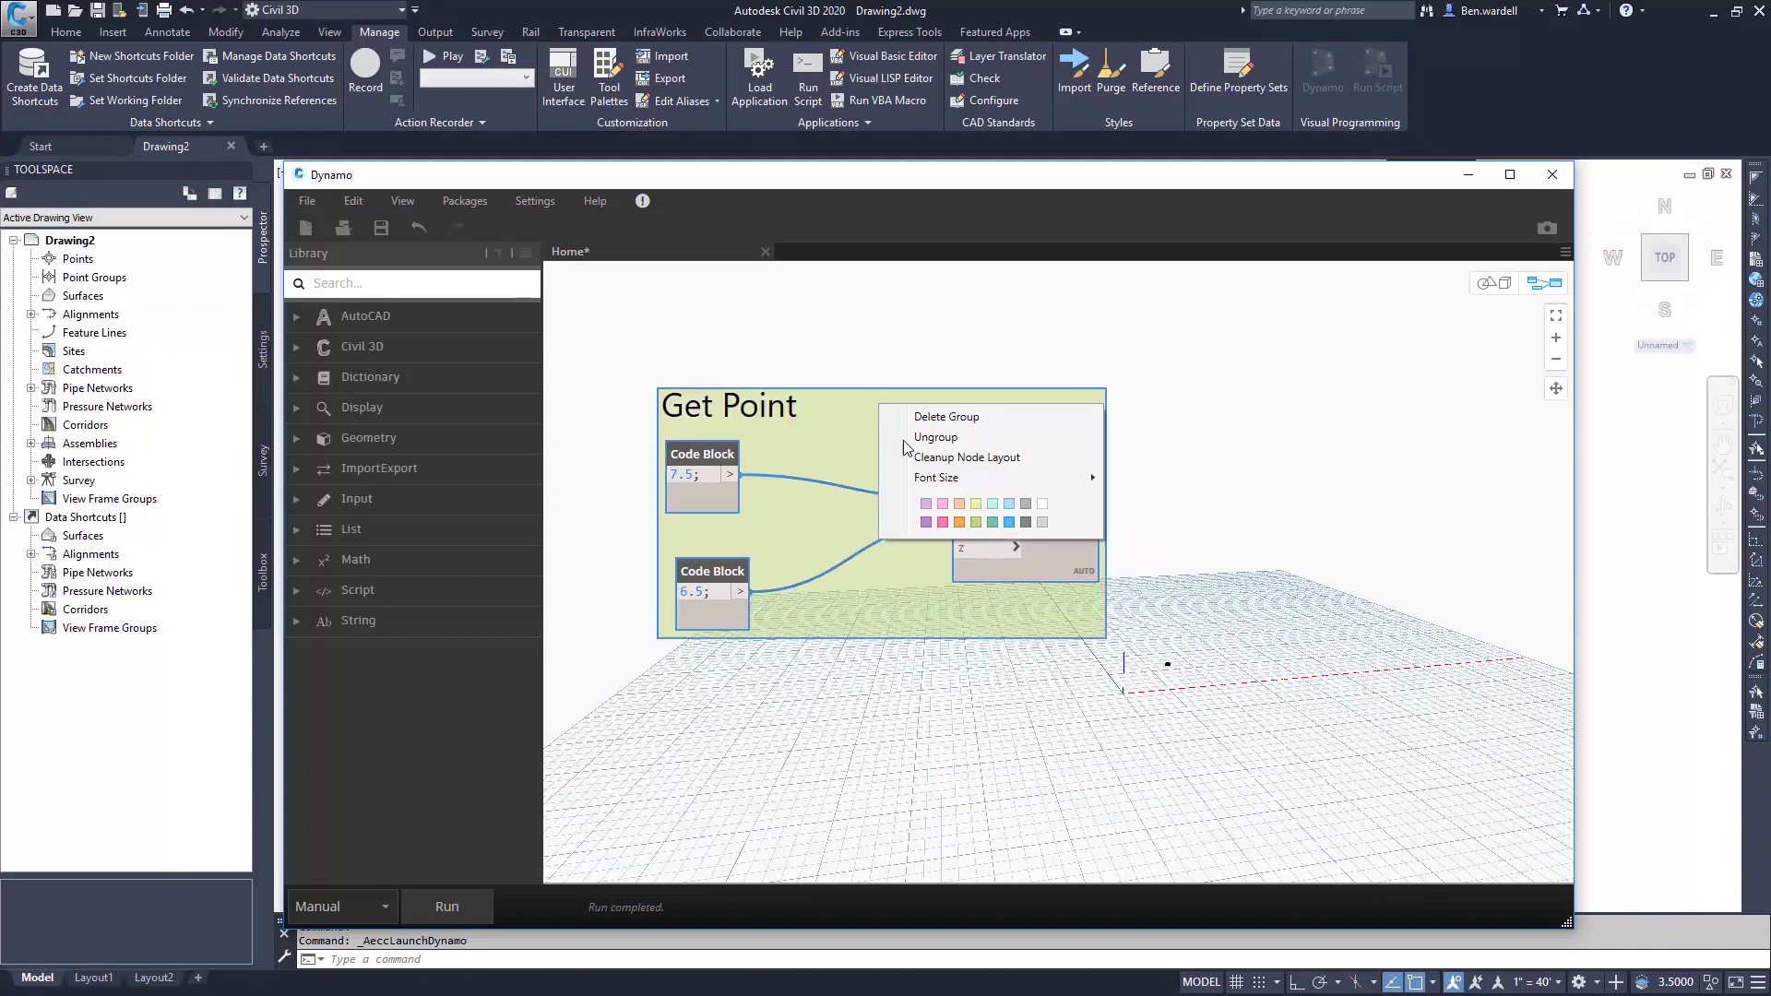
pyautogui.click(939, 521)
pyautogui.rightClick(893, 408)
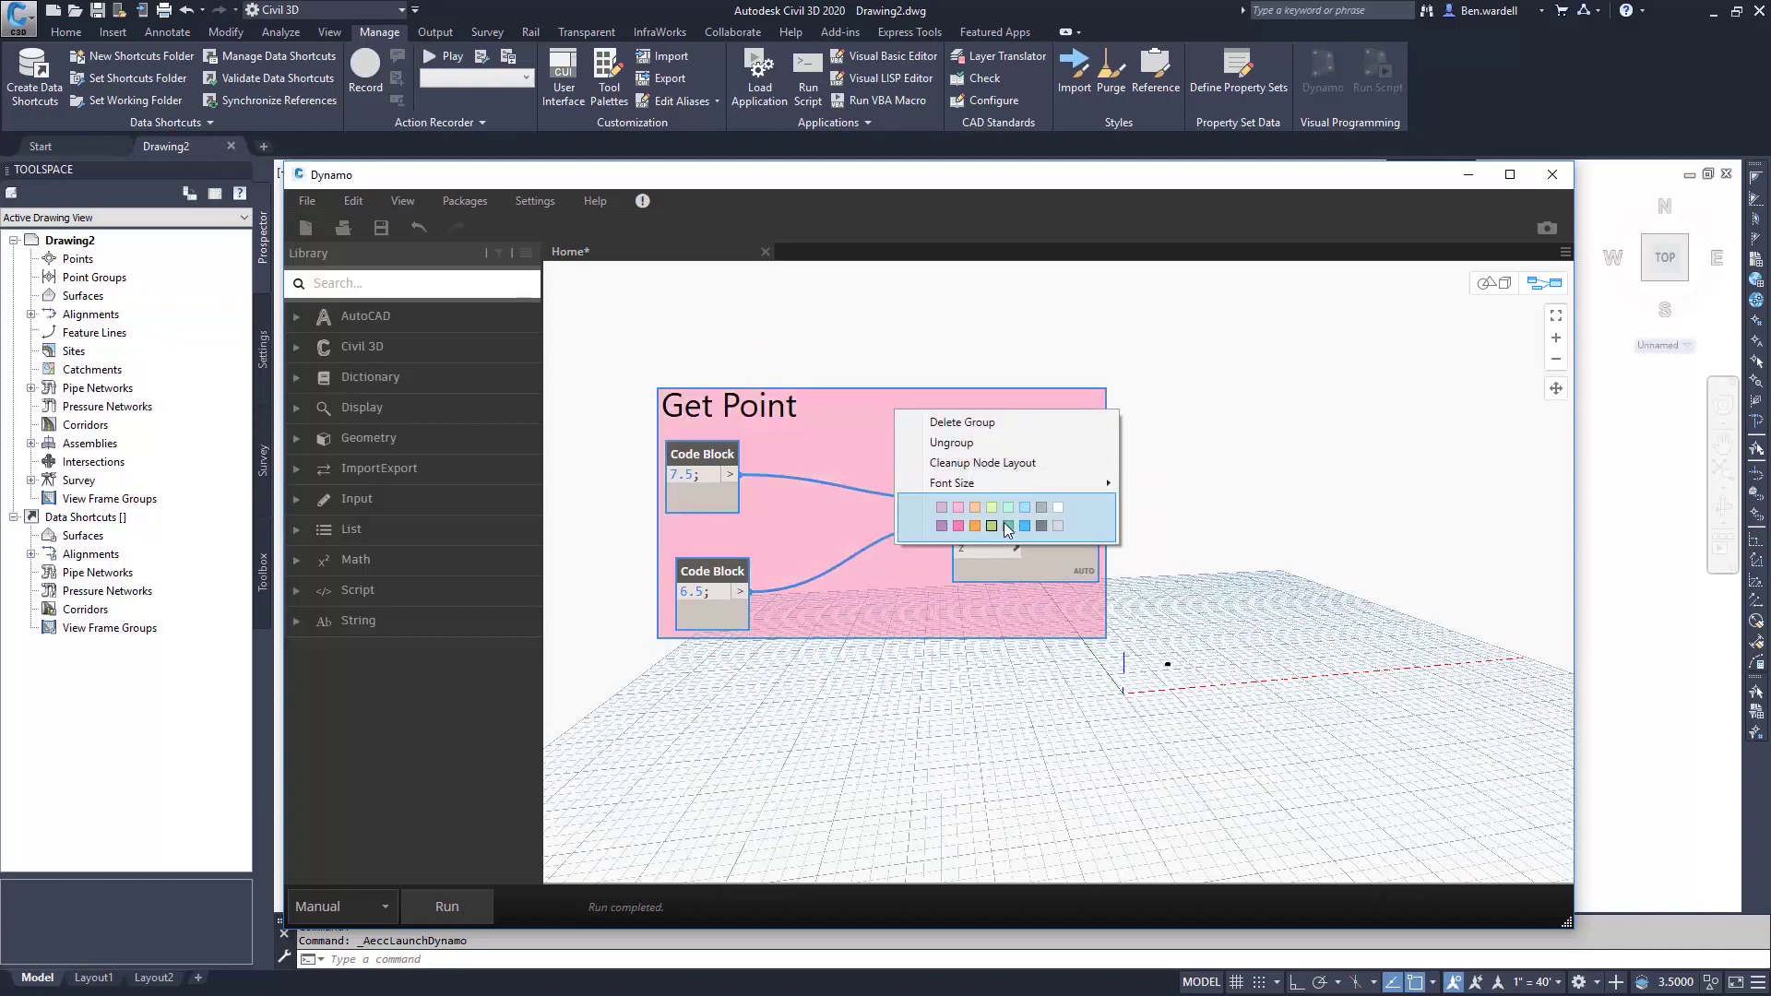
pyautogui.click(1003, 522)
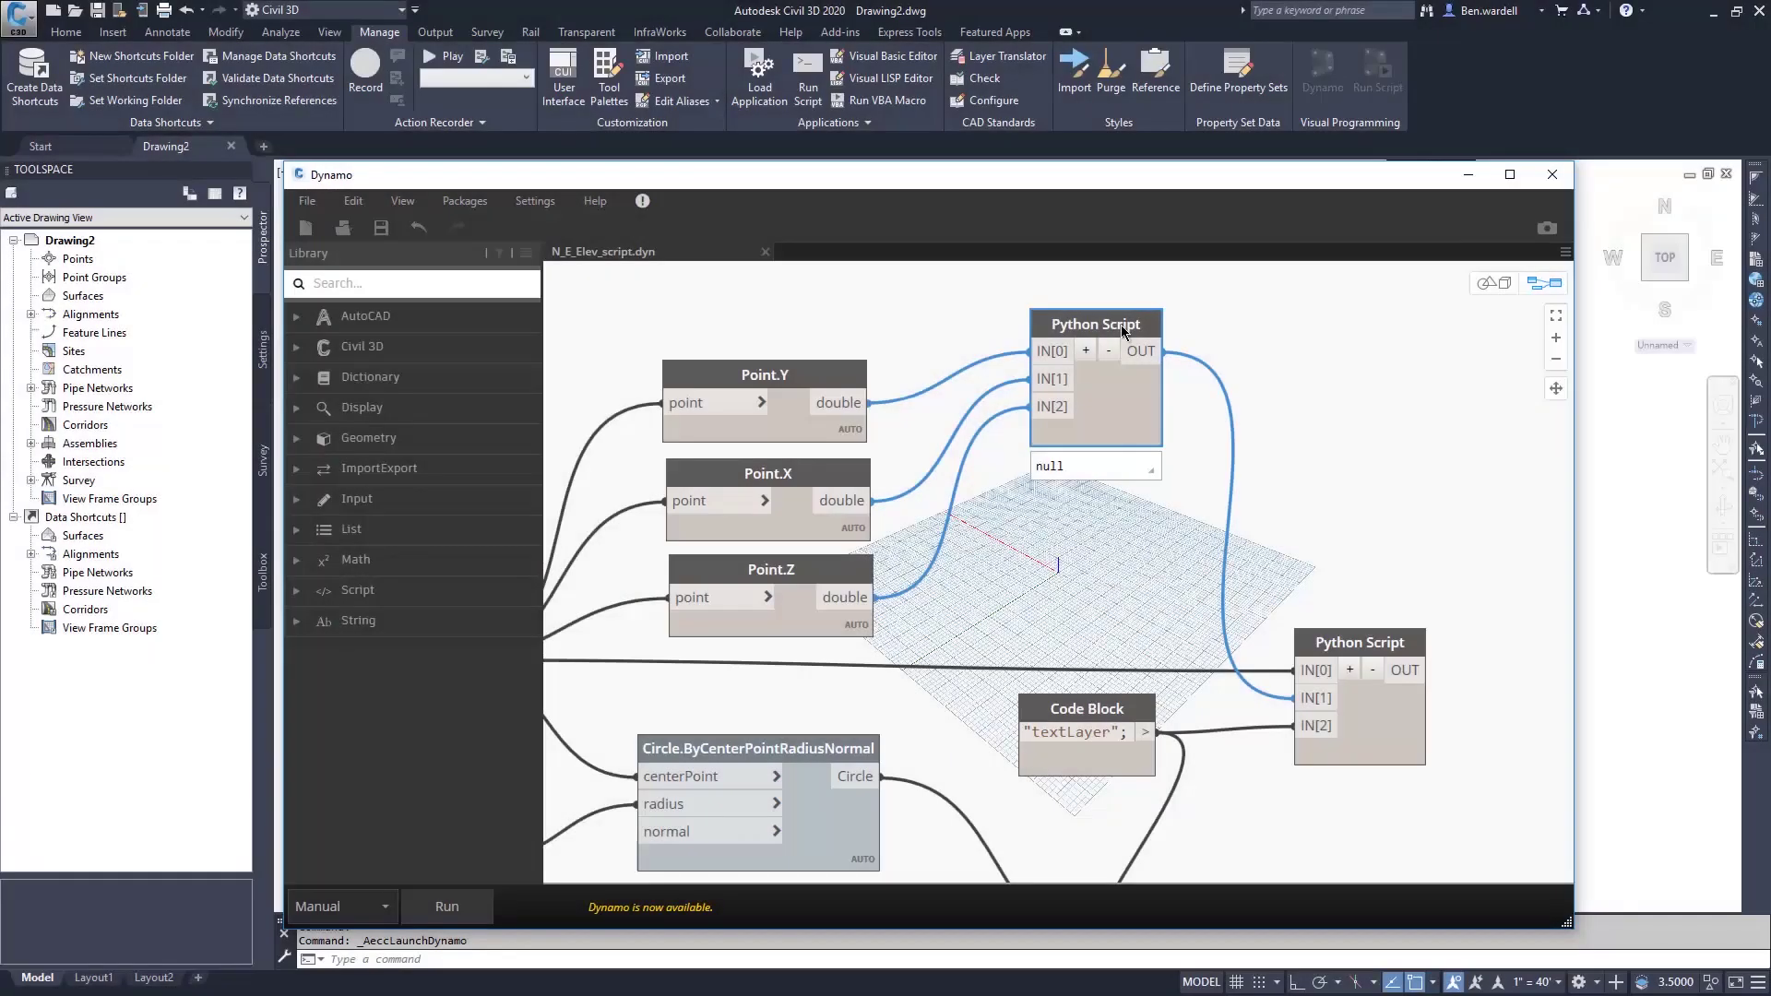
# - Open the upper Python Script node's label-formatting code in the script editor
pyautogui.rightClick(1125, 329)
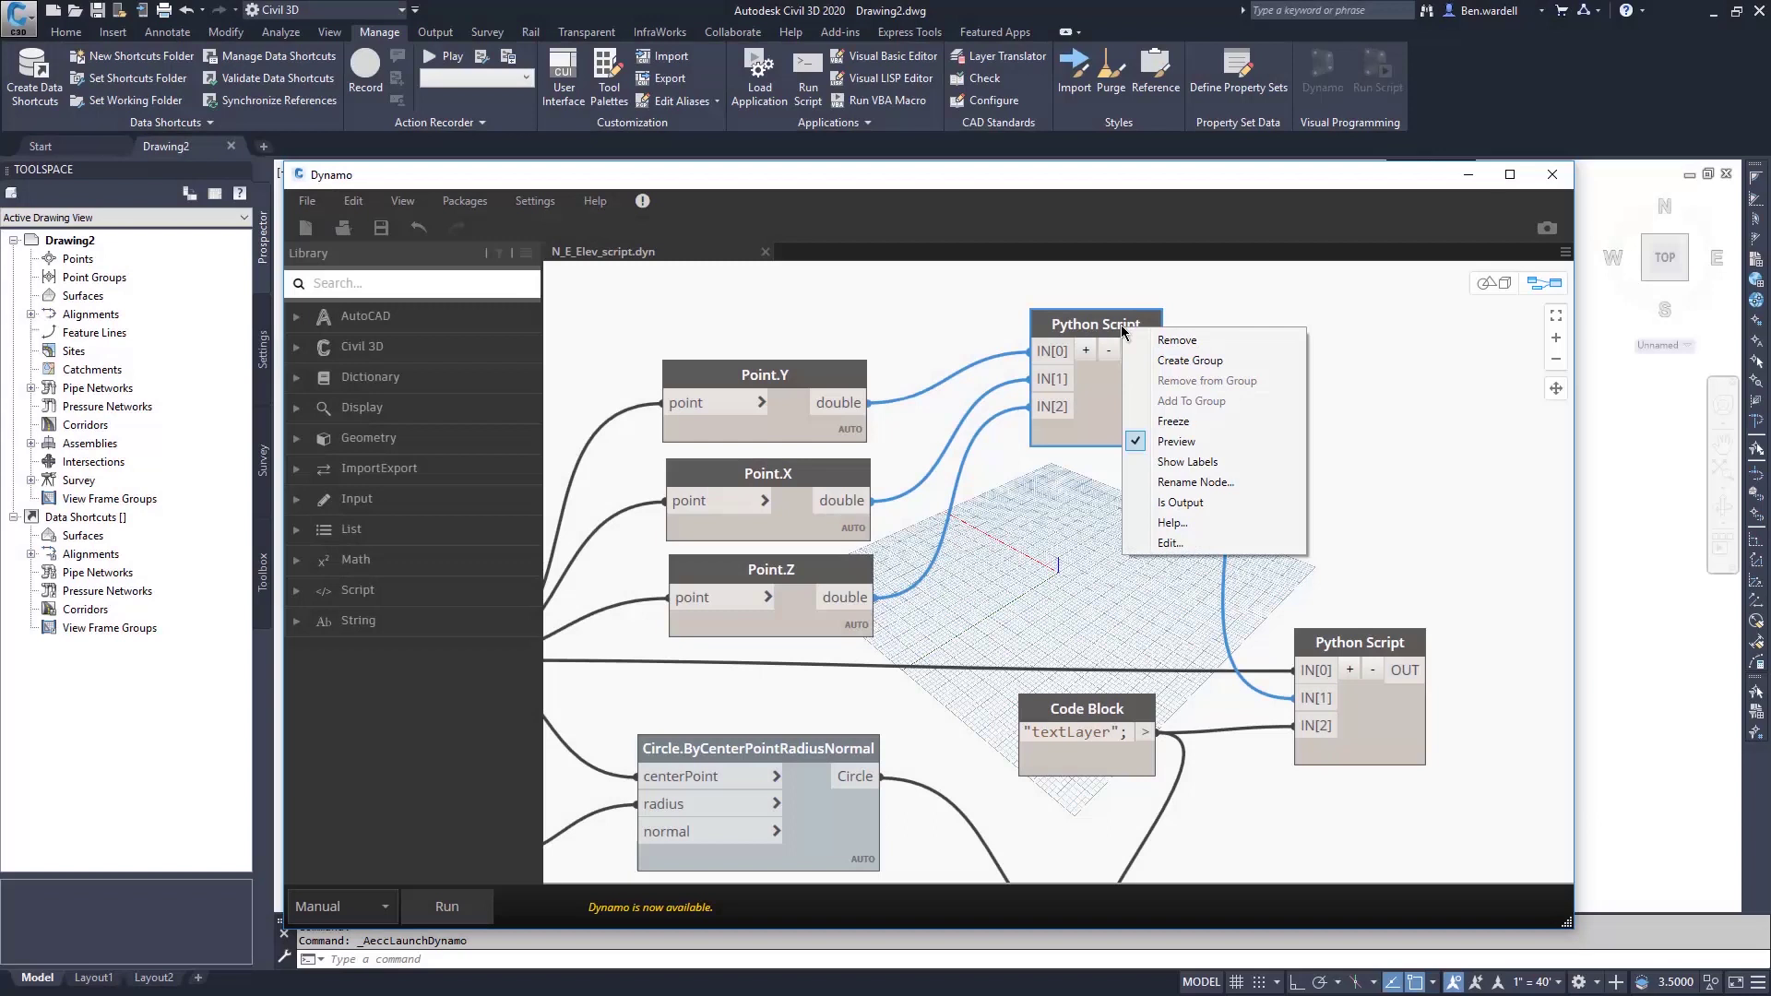
pyautogui.click(1181, 544)
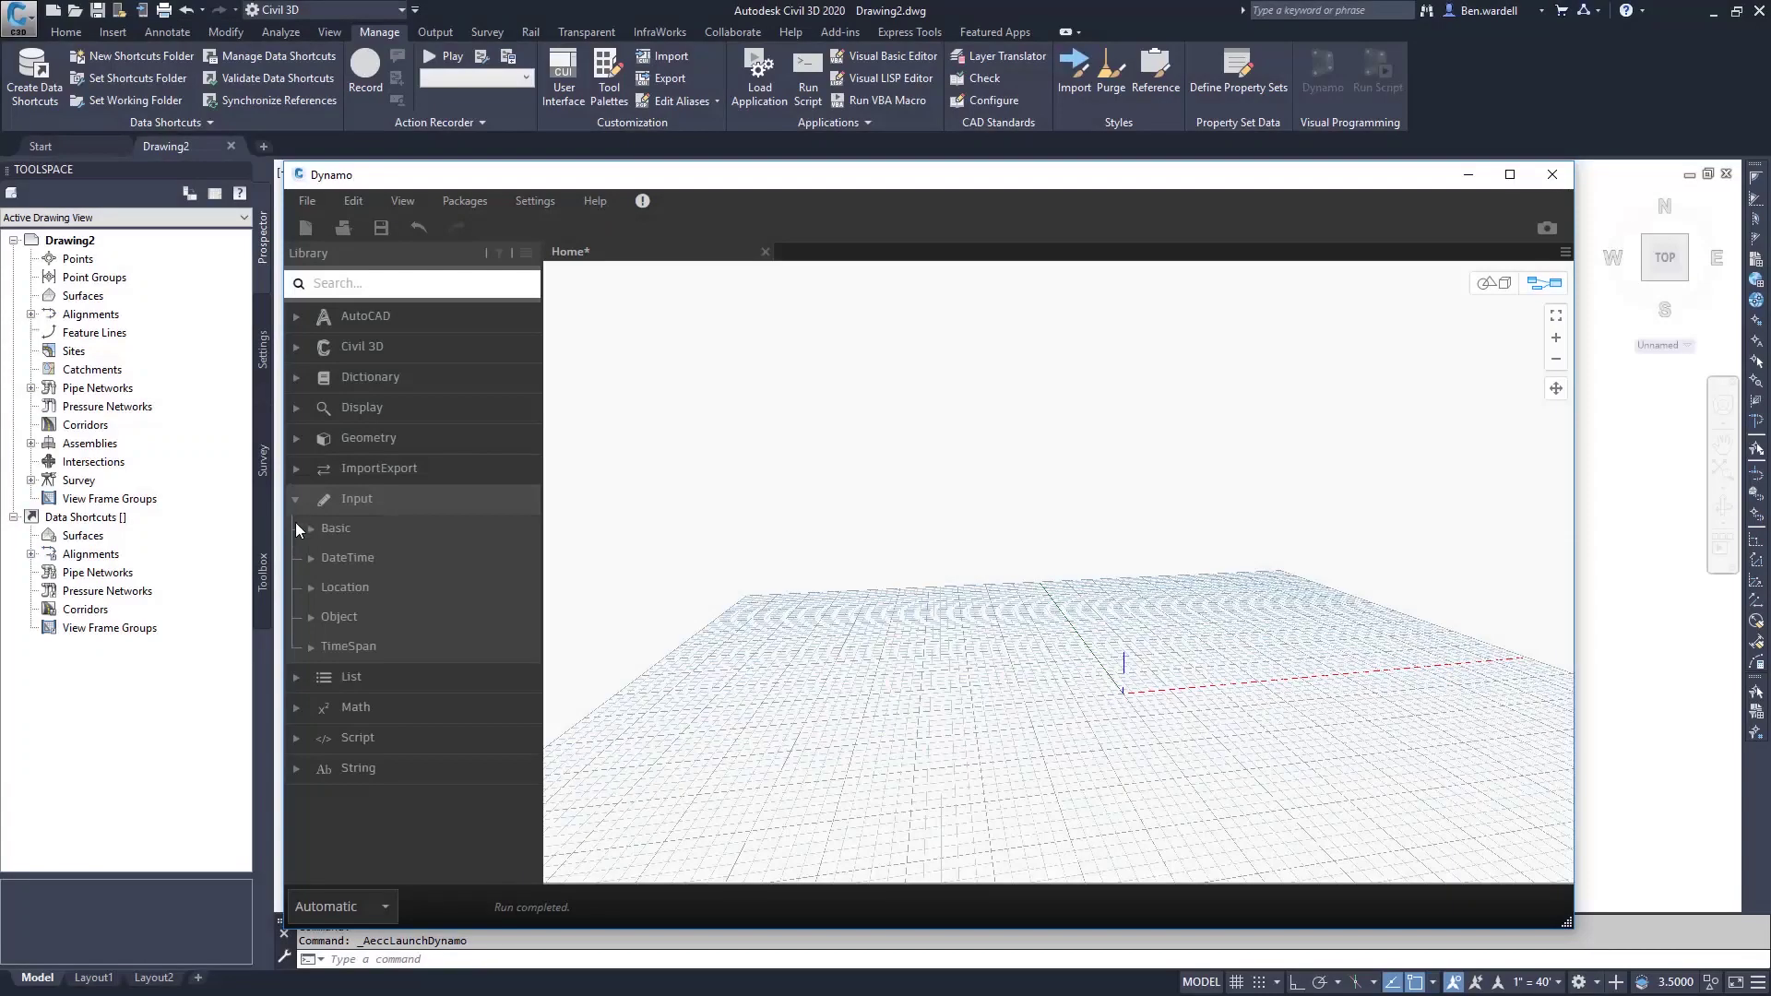
# - Add and arrange Boolean, Input and Integer Slider nodes in a column
pyautogui.click(309, 529)
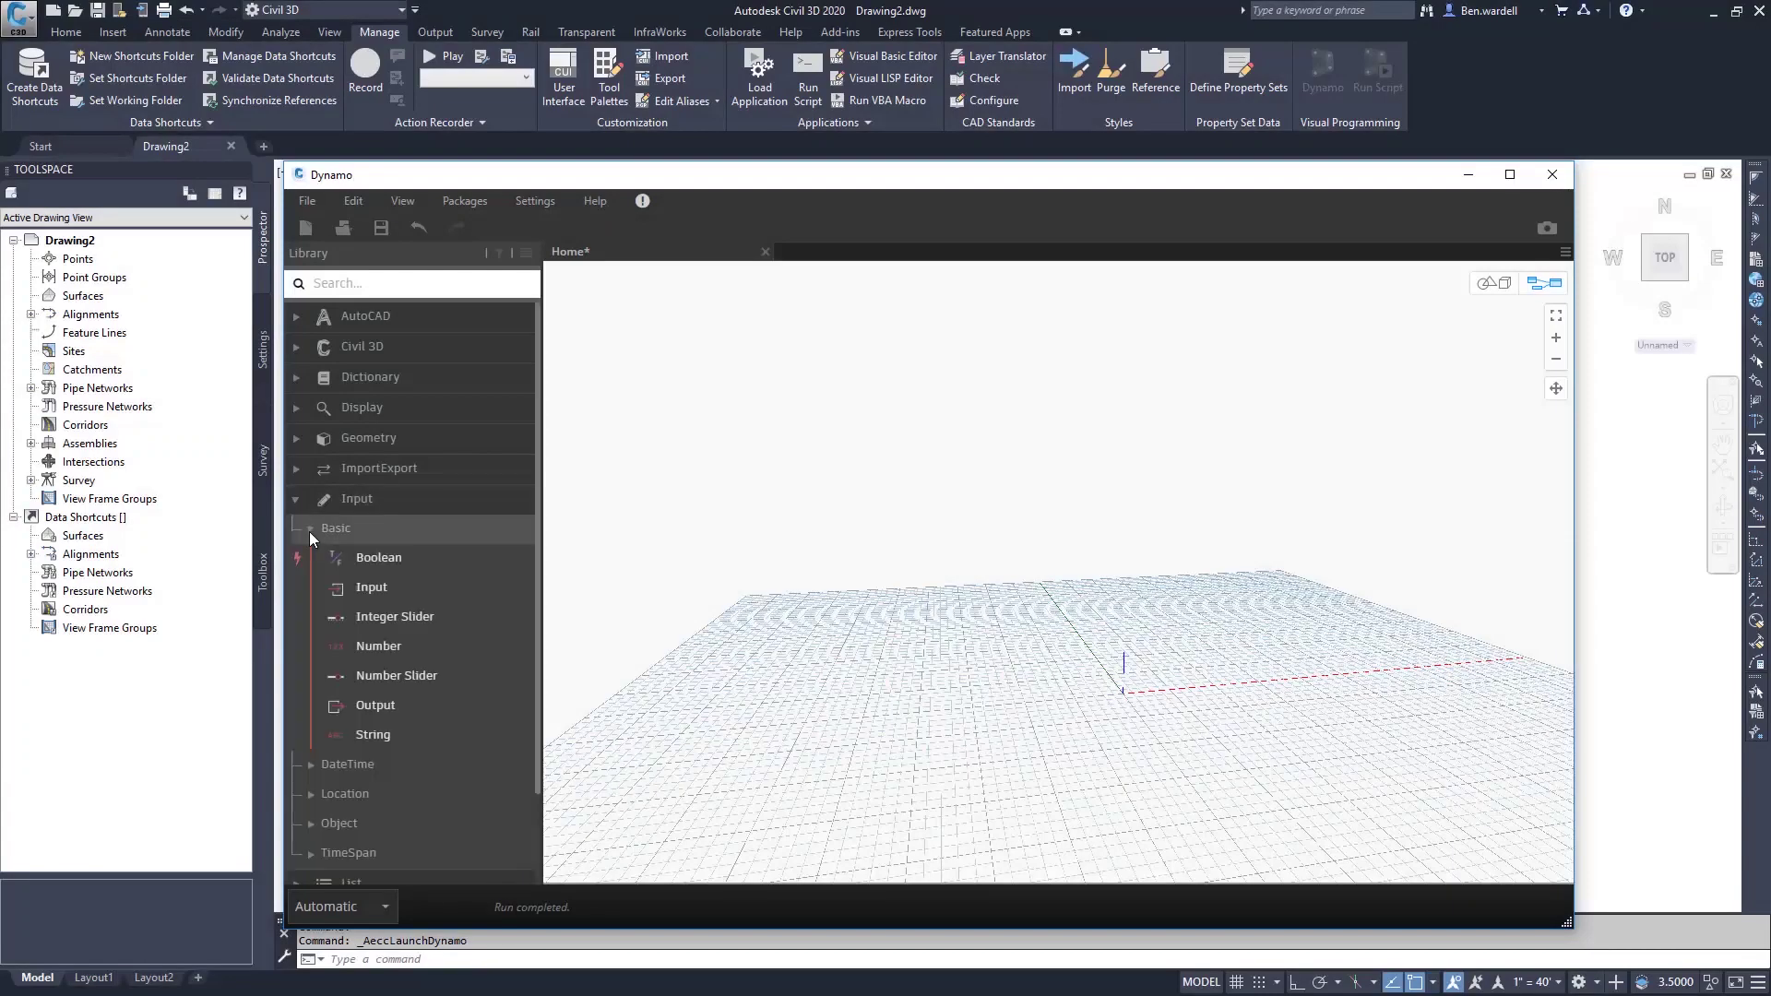
pyautogui.click(378, 557)
pyautogui.moveTo(1140, 606); pyautogui.dragTo(958, 385)
pyautogui.click(444, 598)
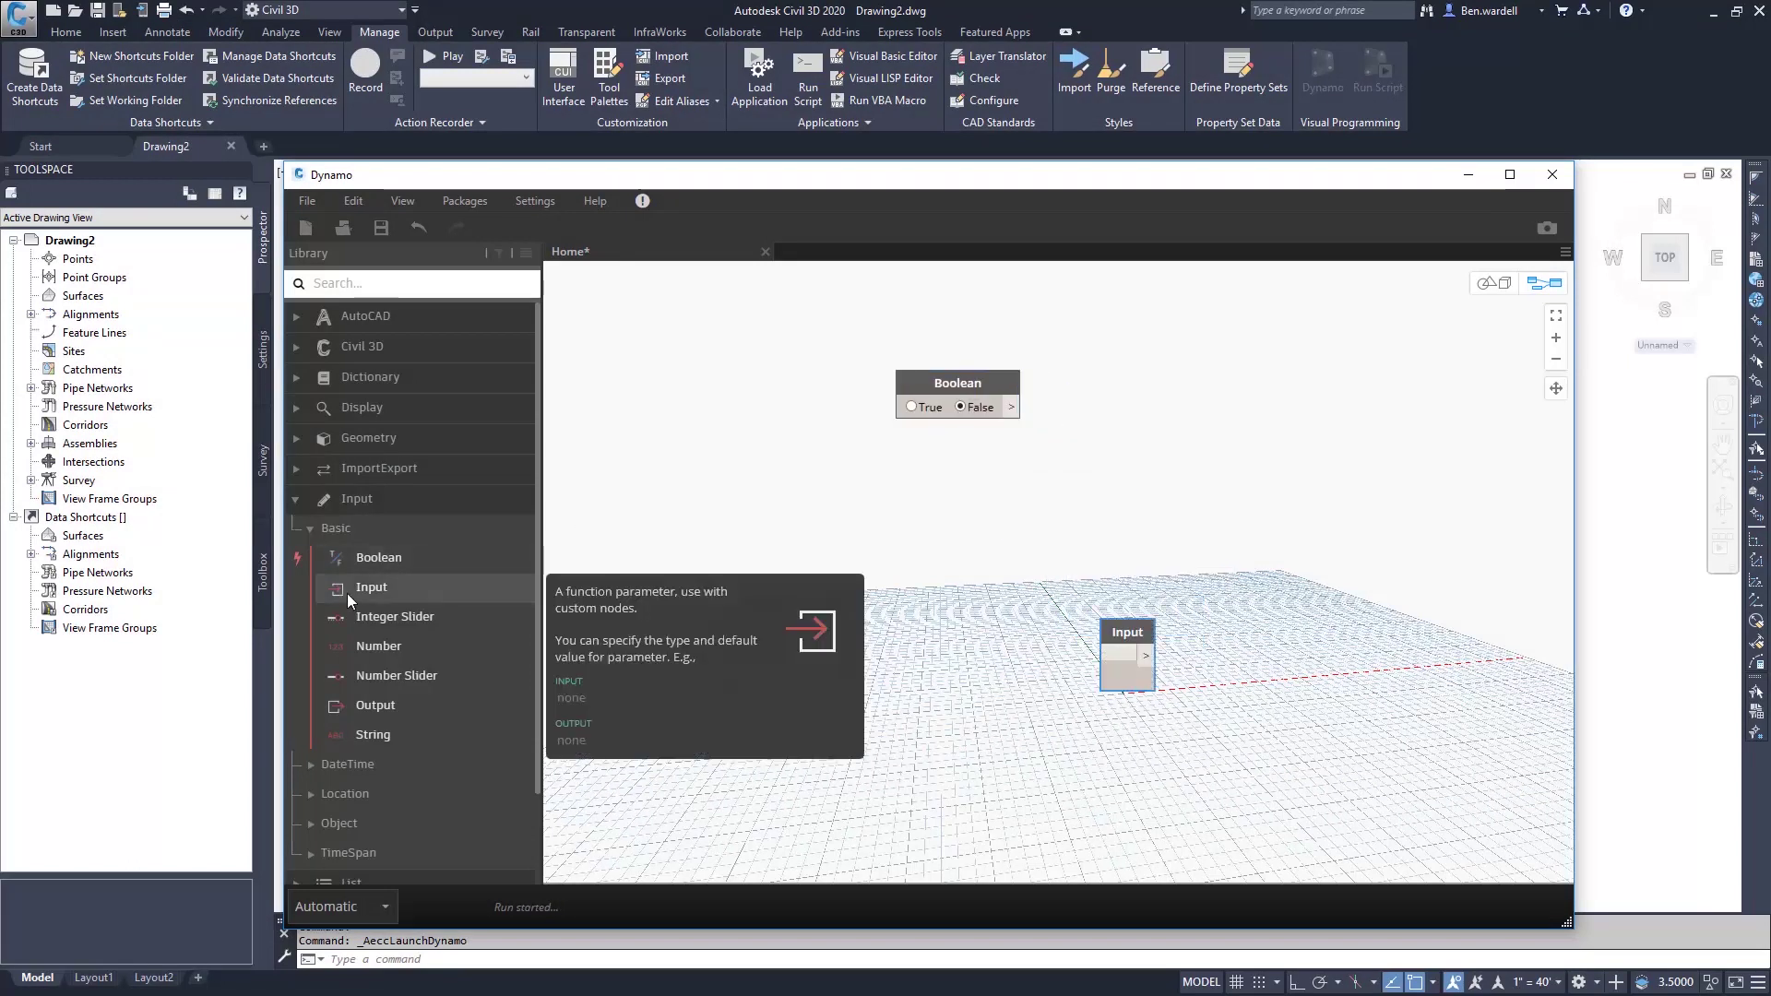
pyautogui.moveTo(1123, 623); pyautogui.dragTo(927, 454)
pyautogui.click(386, 619)
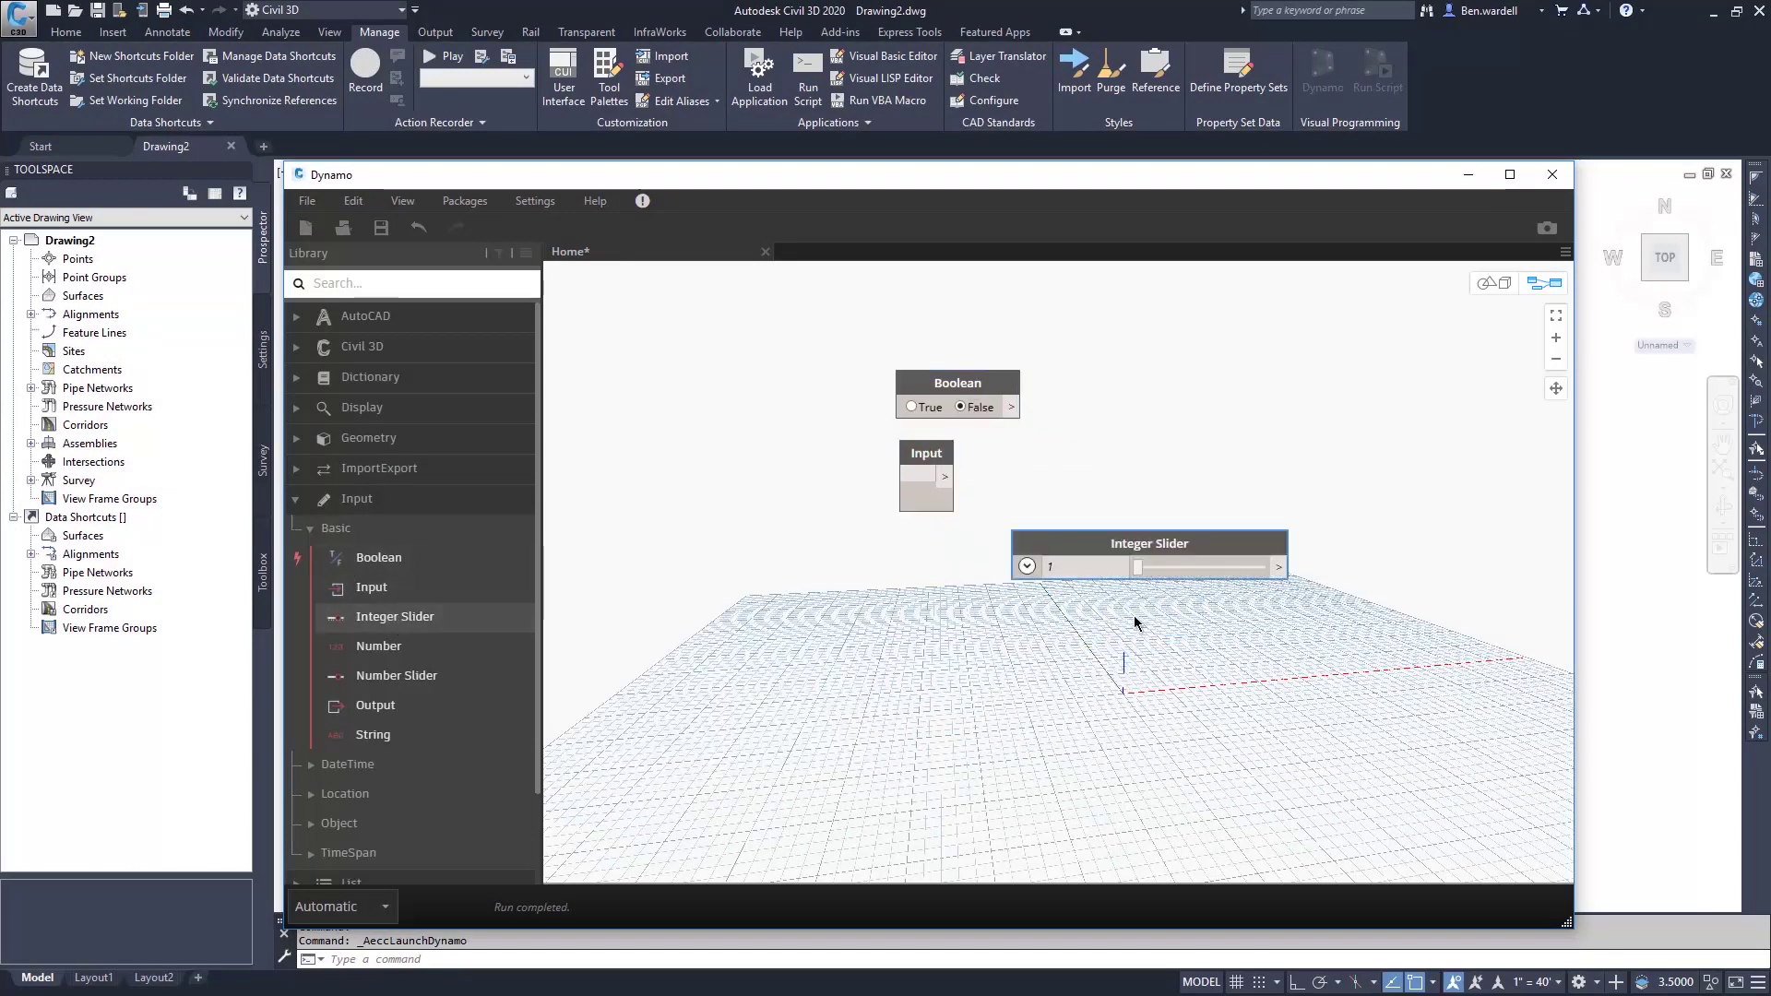
pyautogui.moveTo(1074, 547); pyautogui.dragTo(873, 549)
# - Add Number and String nodes below the slider, and an Output node to the right
pyautogui.click(372, 647)
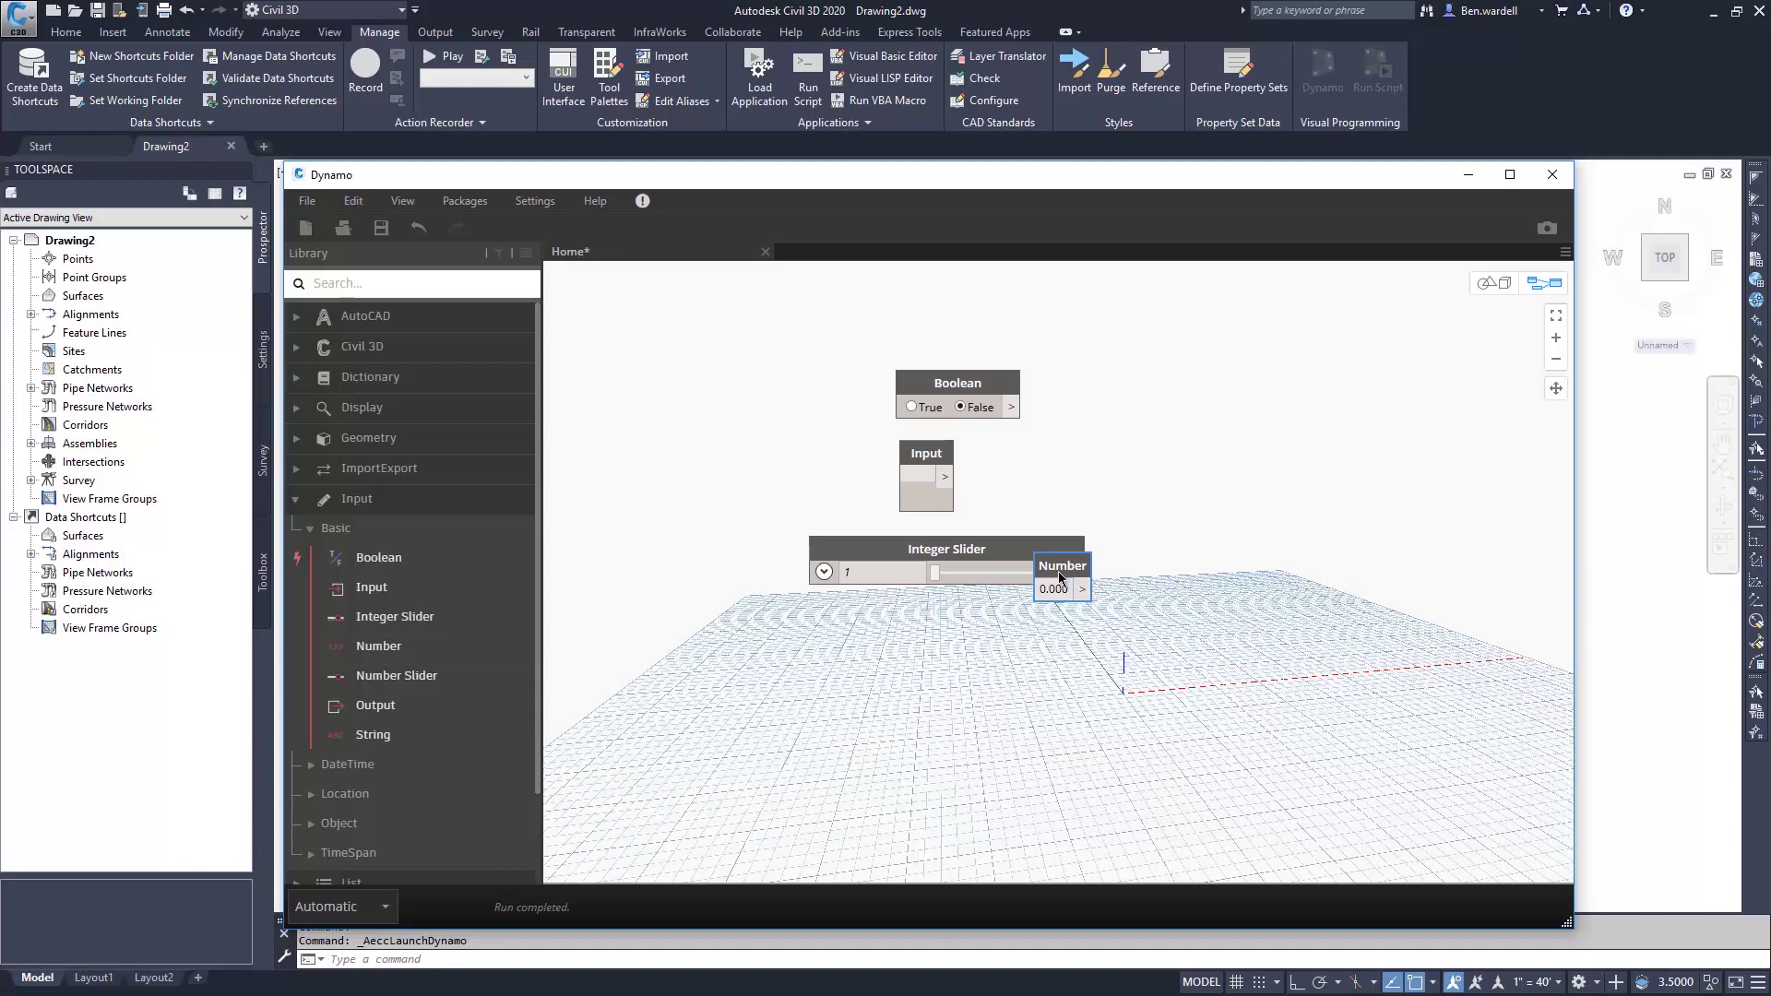
pyautogui.moveTo(1063, 571); pyautogui.dragTo(909, 618)
pyautogui.click(373, 702)
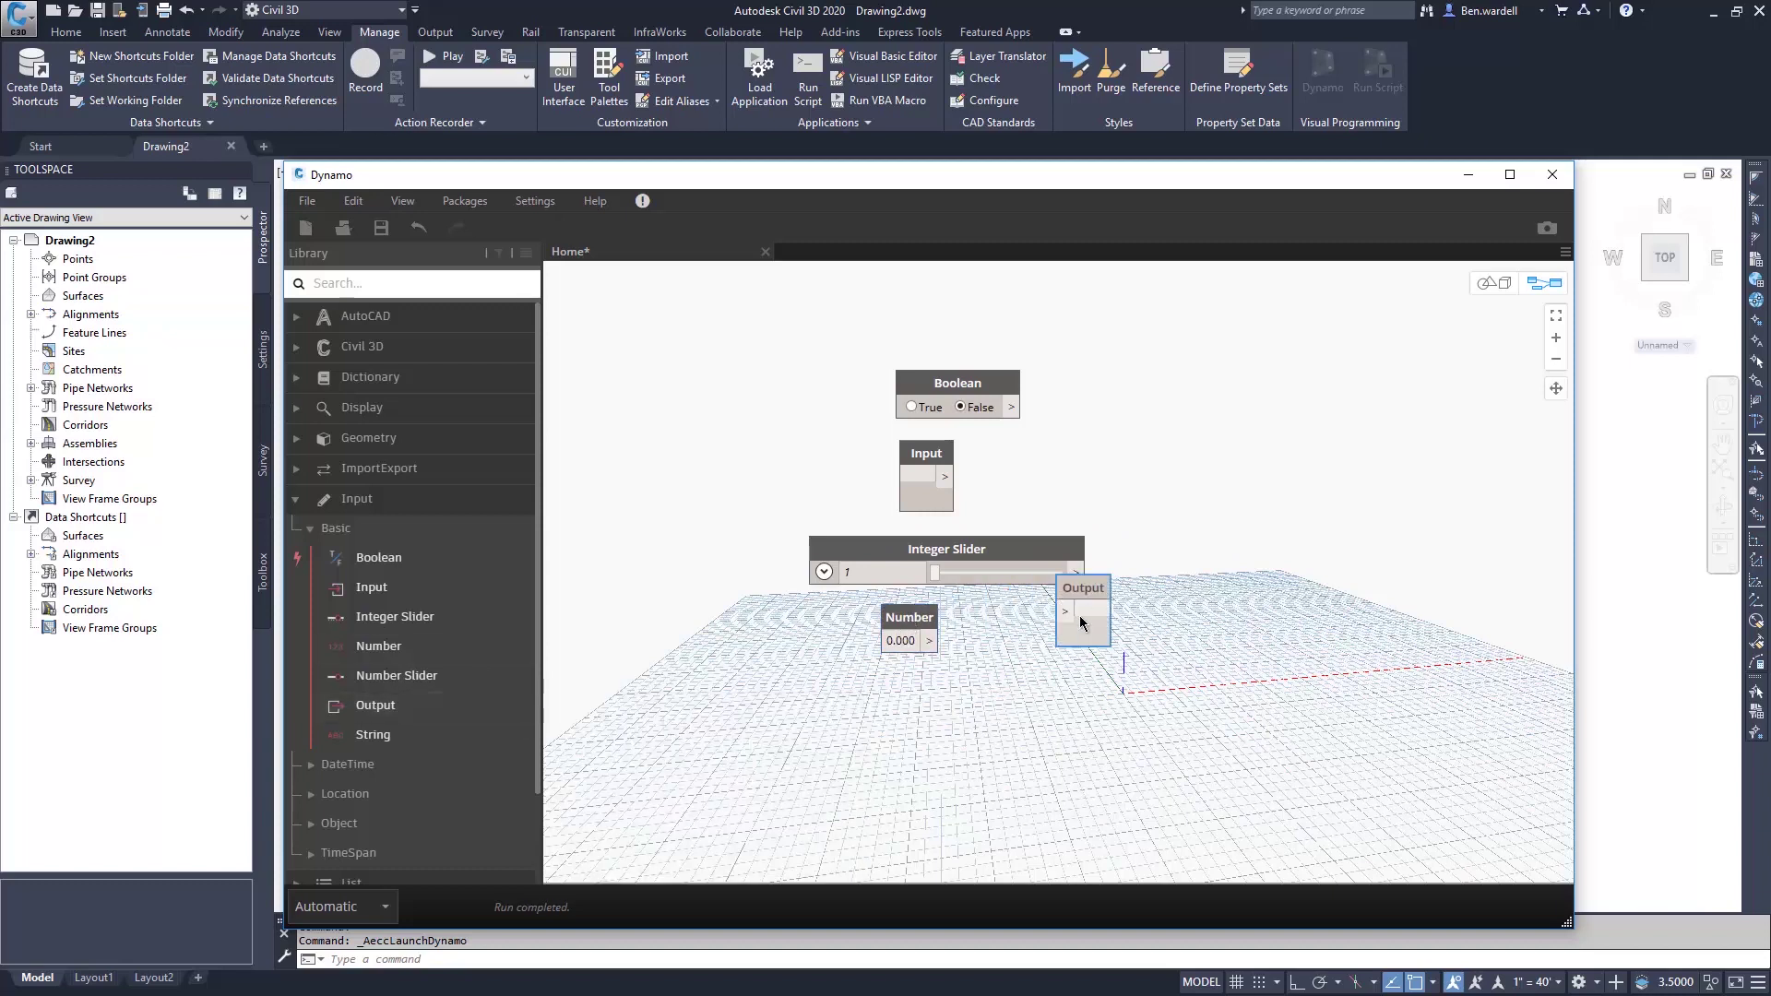
pyautogui.moveTo(1080, 584); pyautogui.dragTo(1284, 443)
pyautogui.click(372, 735)
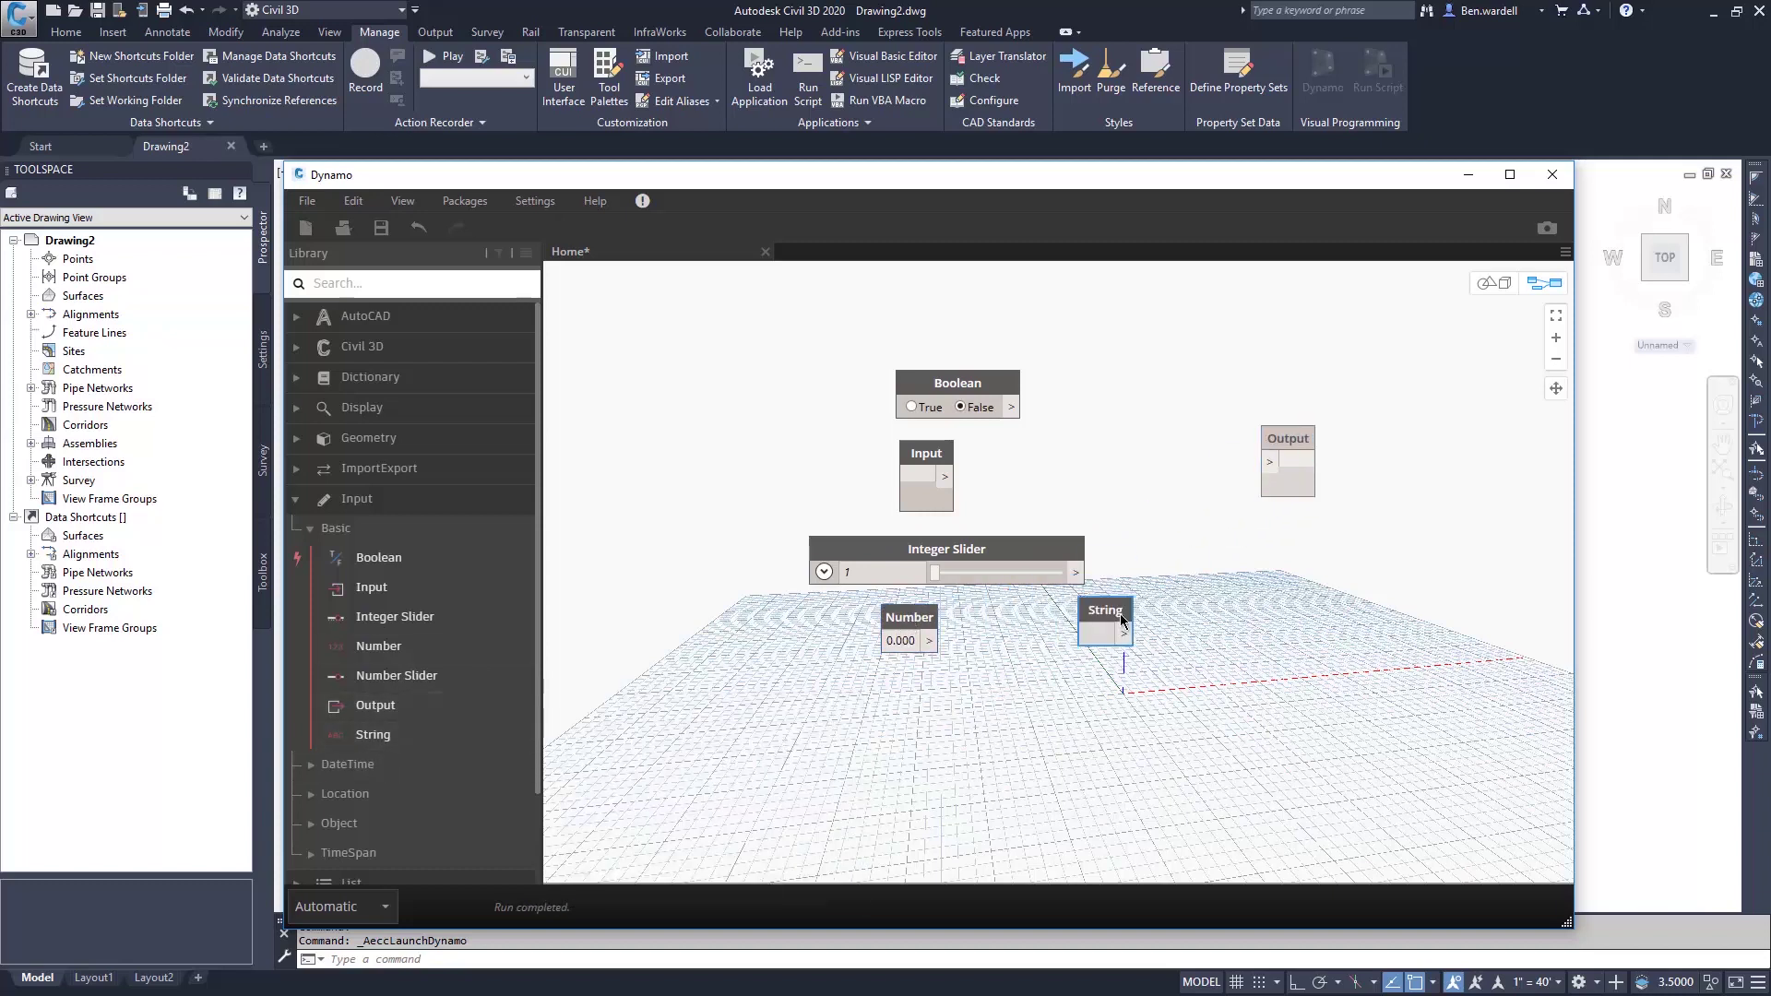
pyautogui.moveTo(1107, 605); pyautogui.dragTo(923, 692)
pyautogui.write('Corri')
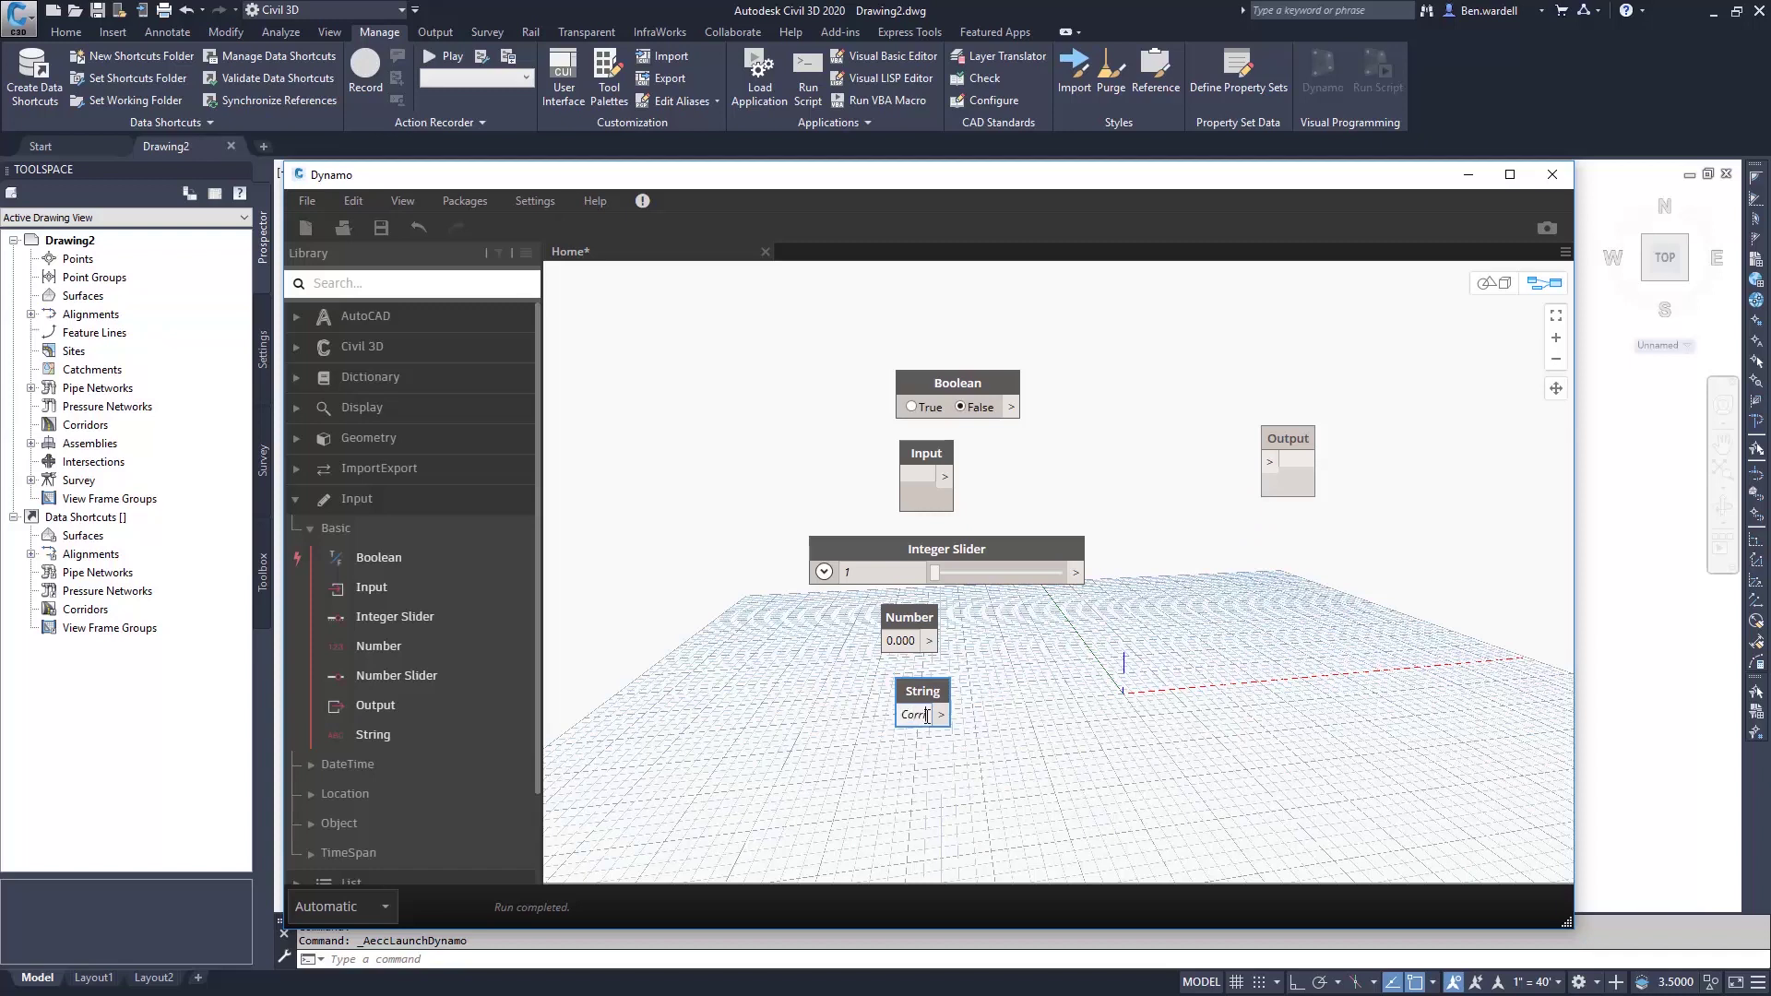
pyautogui.write('dor')
# - Enter 'Corridor', wire inputs in turn to Output, set slider 40 and Boolean True
pyautogui.click(1041, 722)
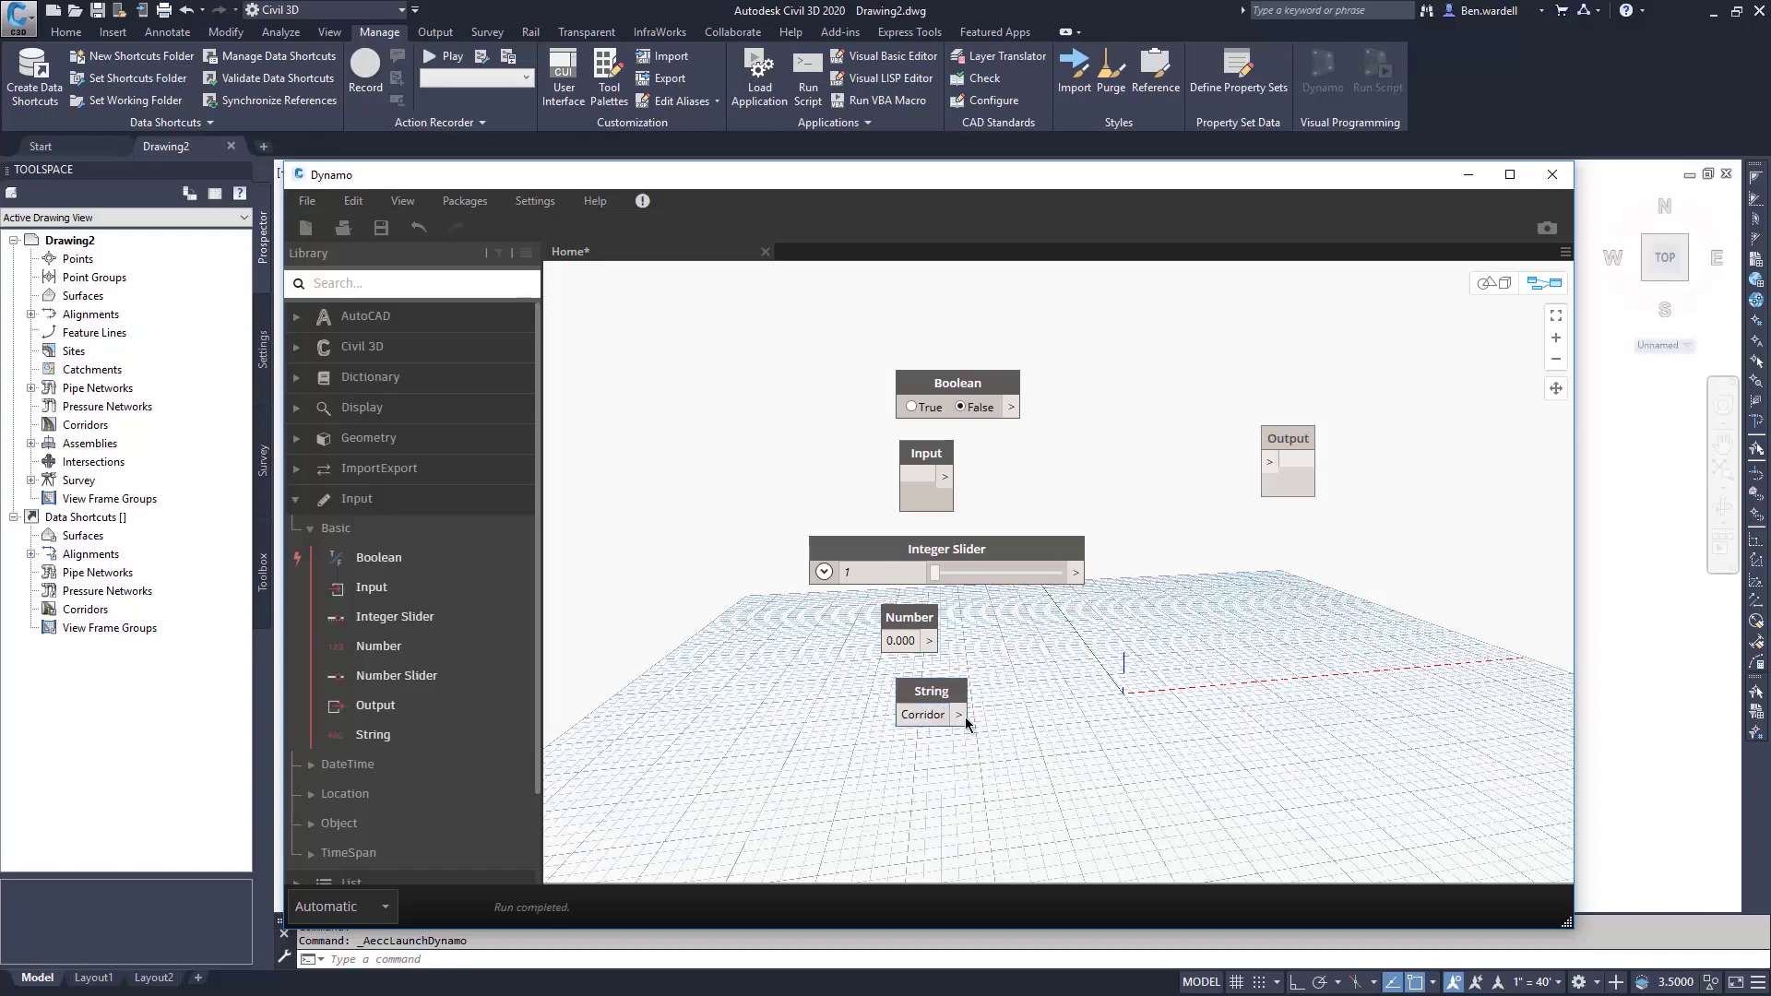
pyautogui.moveTo(959, 716); pyautogui.dragTo(1262, 461)
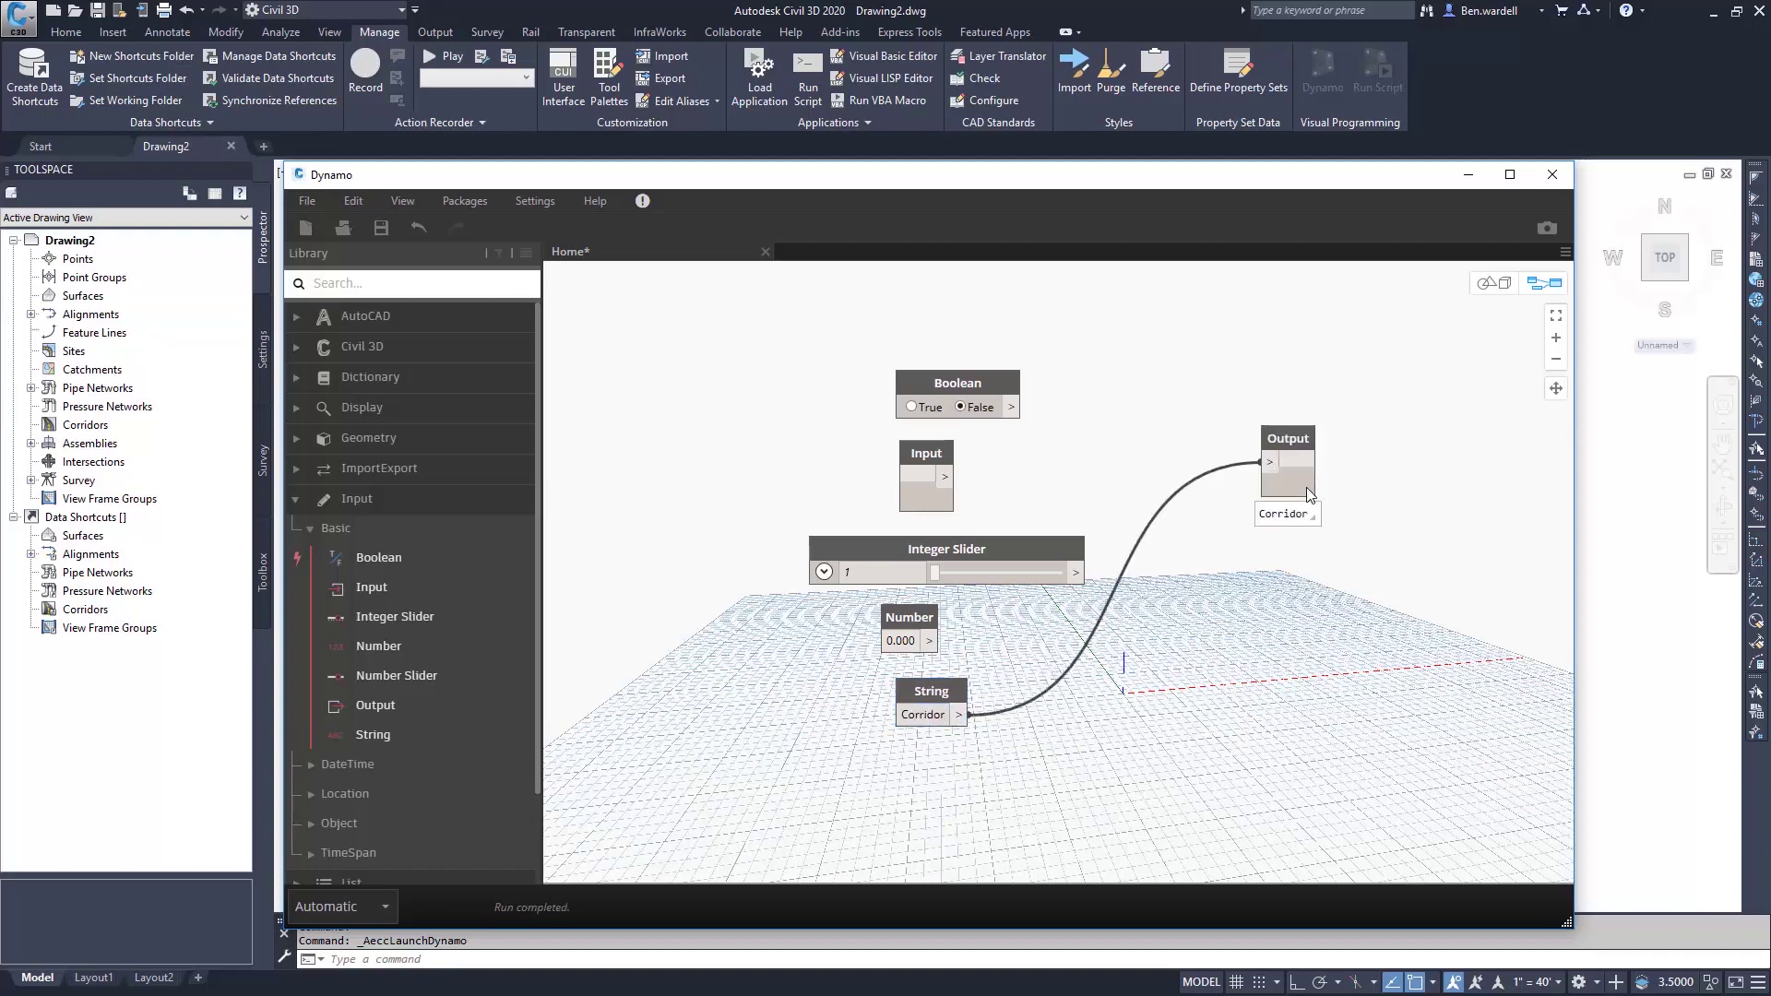
pyautogui.moveTo(930, 641); pyautogui.dragTo(1268, 461)
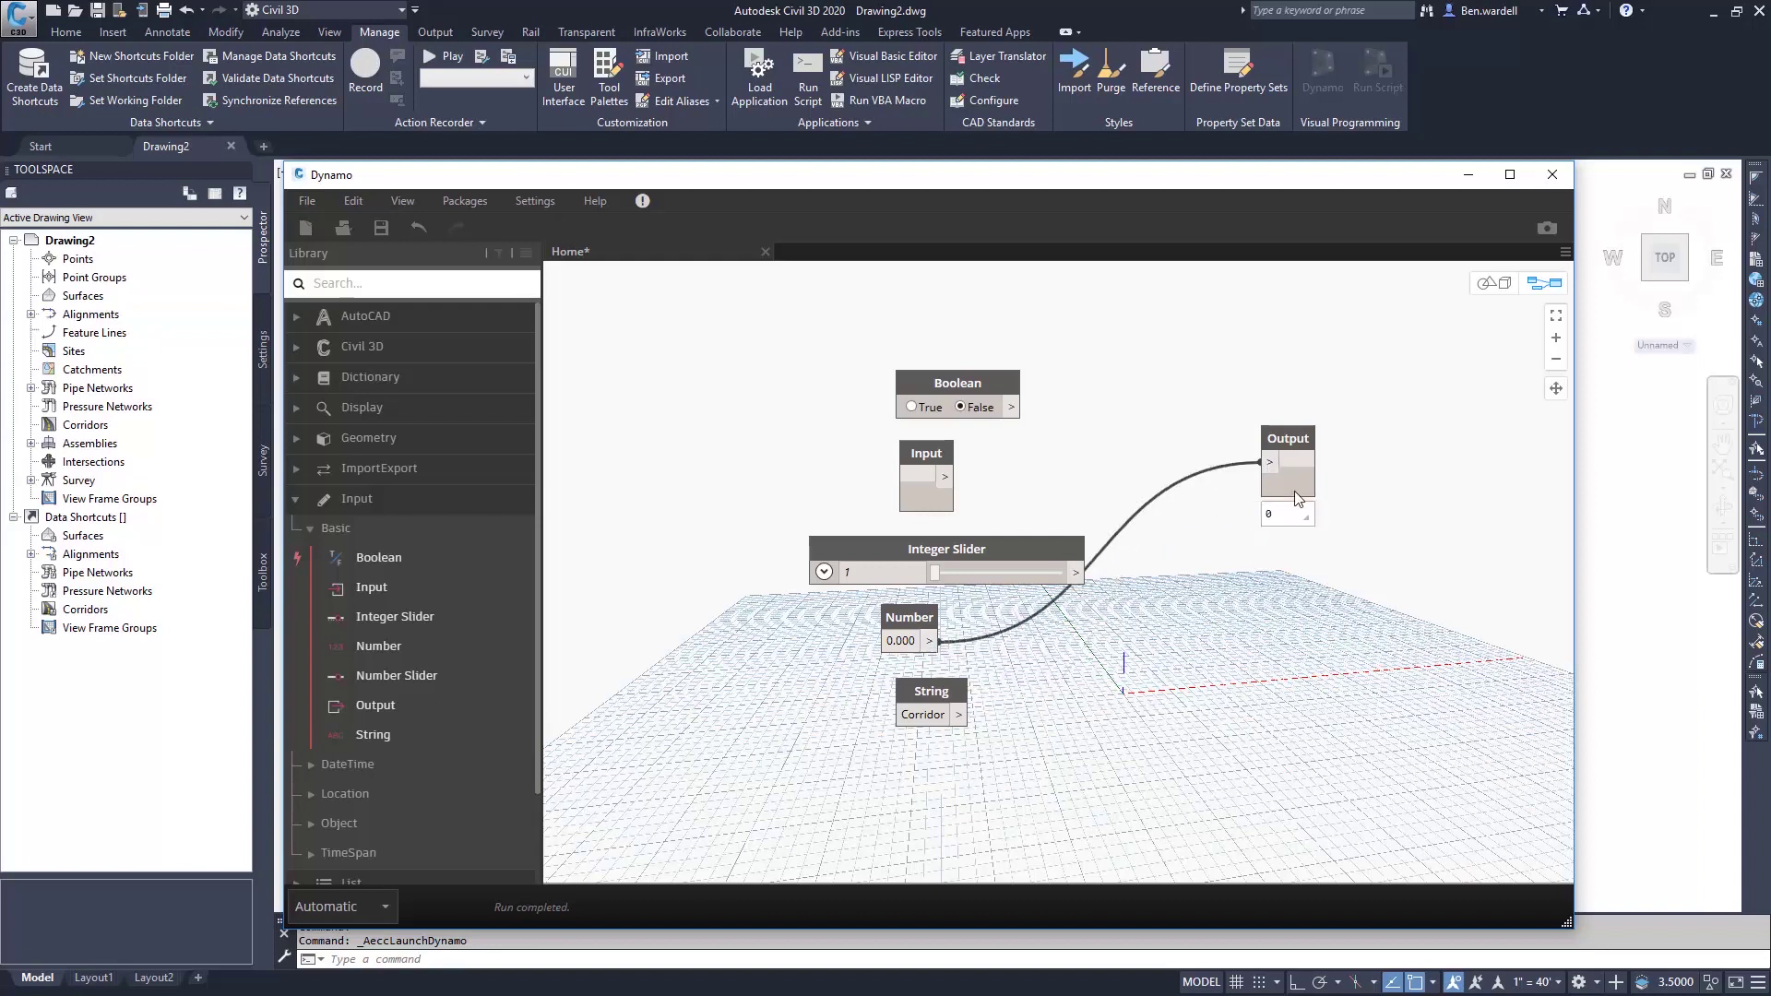
pyautogui.moveTo(1077, 571); pyautogui.dragTo(1269, 462)
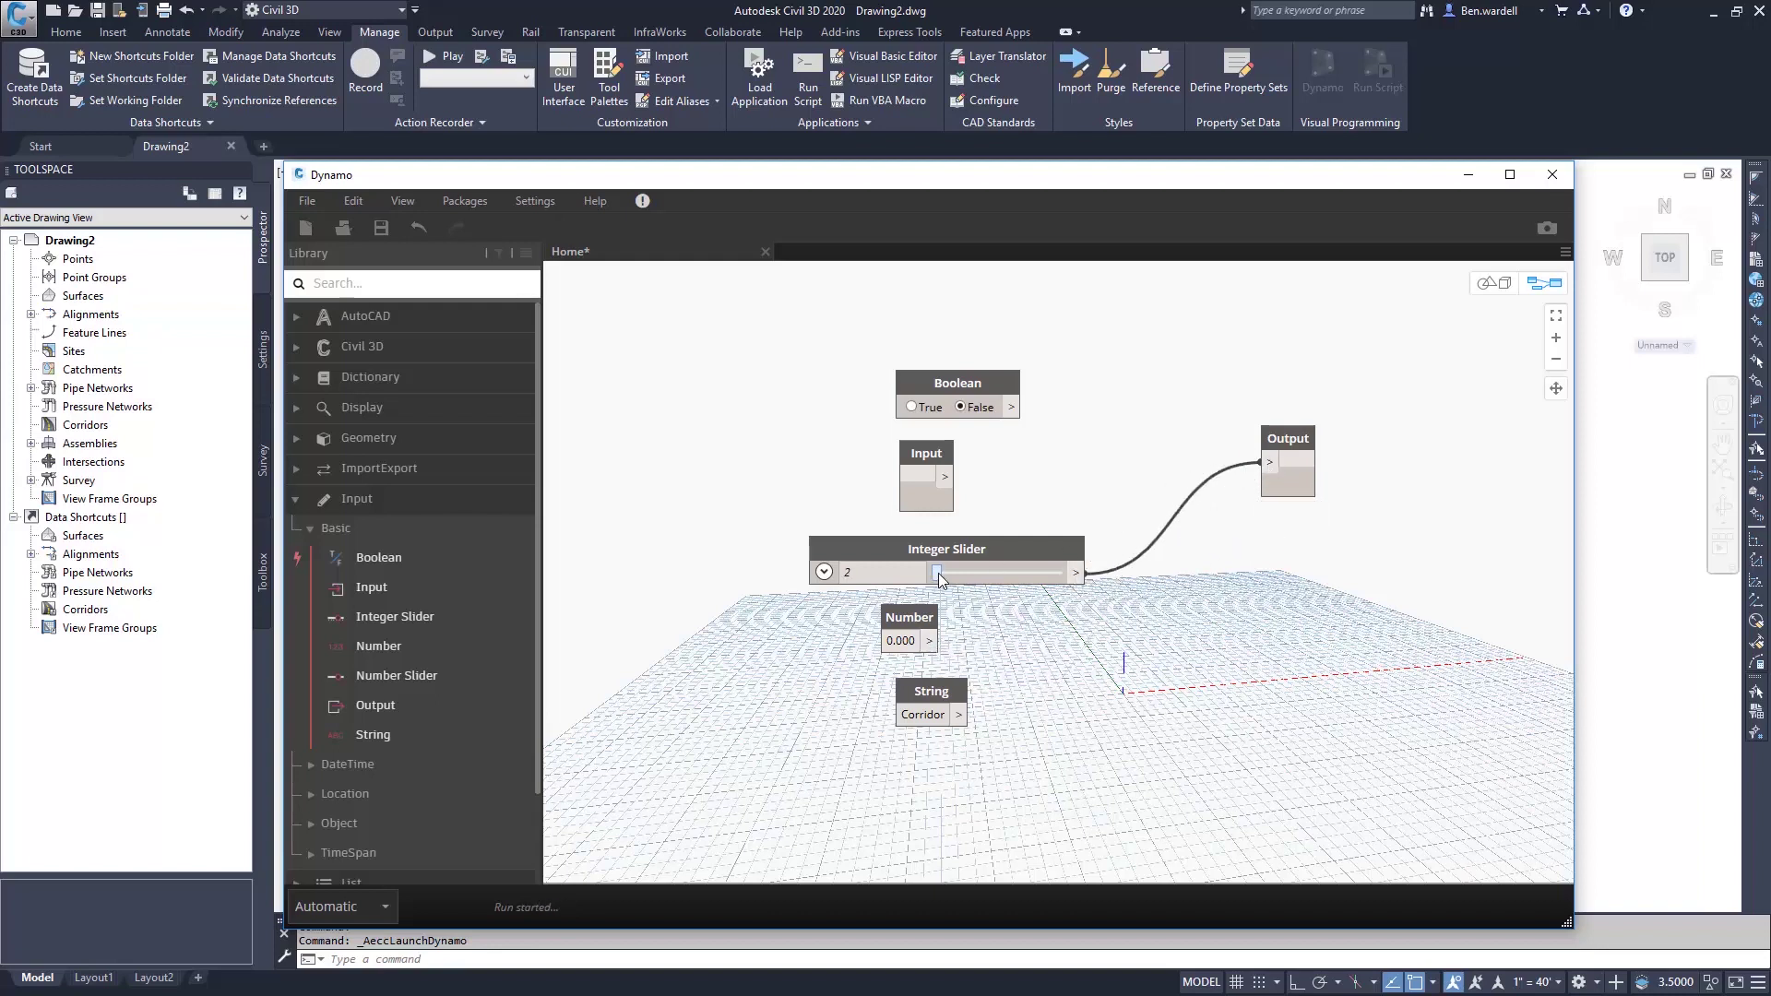
pyautogui.moveTo(938, 573); pyautogui.dragTo(985, 573)
pyautogui.moveTo(1011, 407); pyautogui.dragTo(1267, 463)
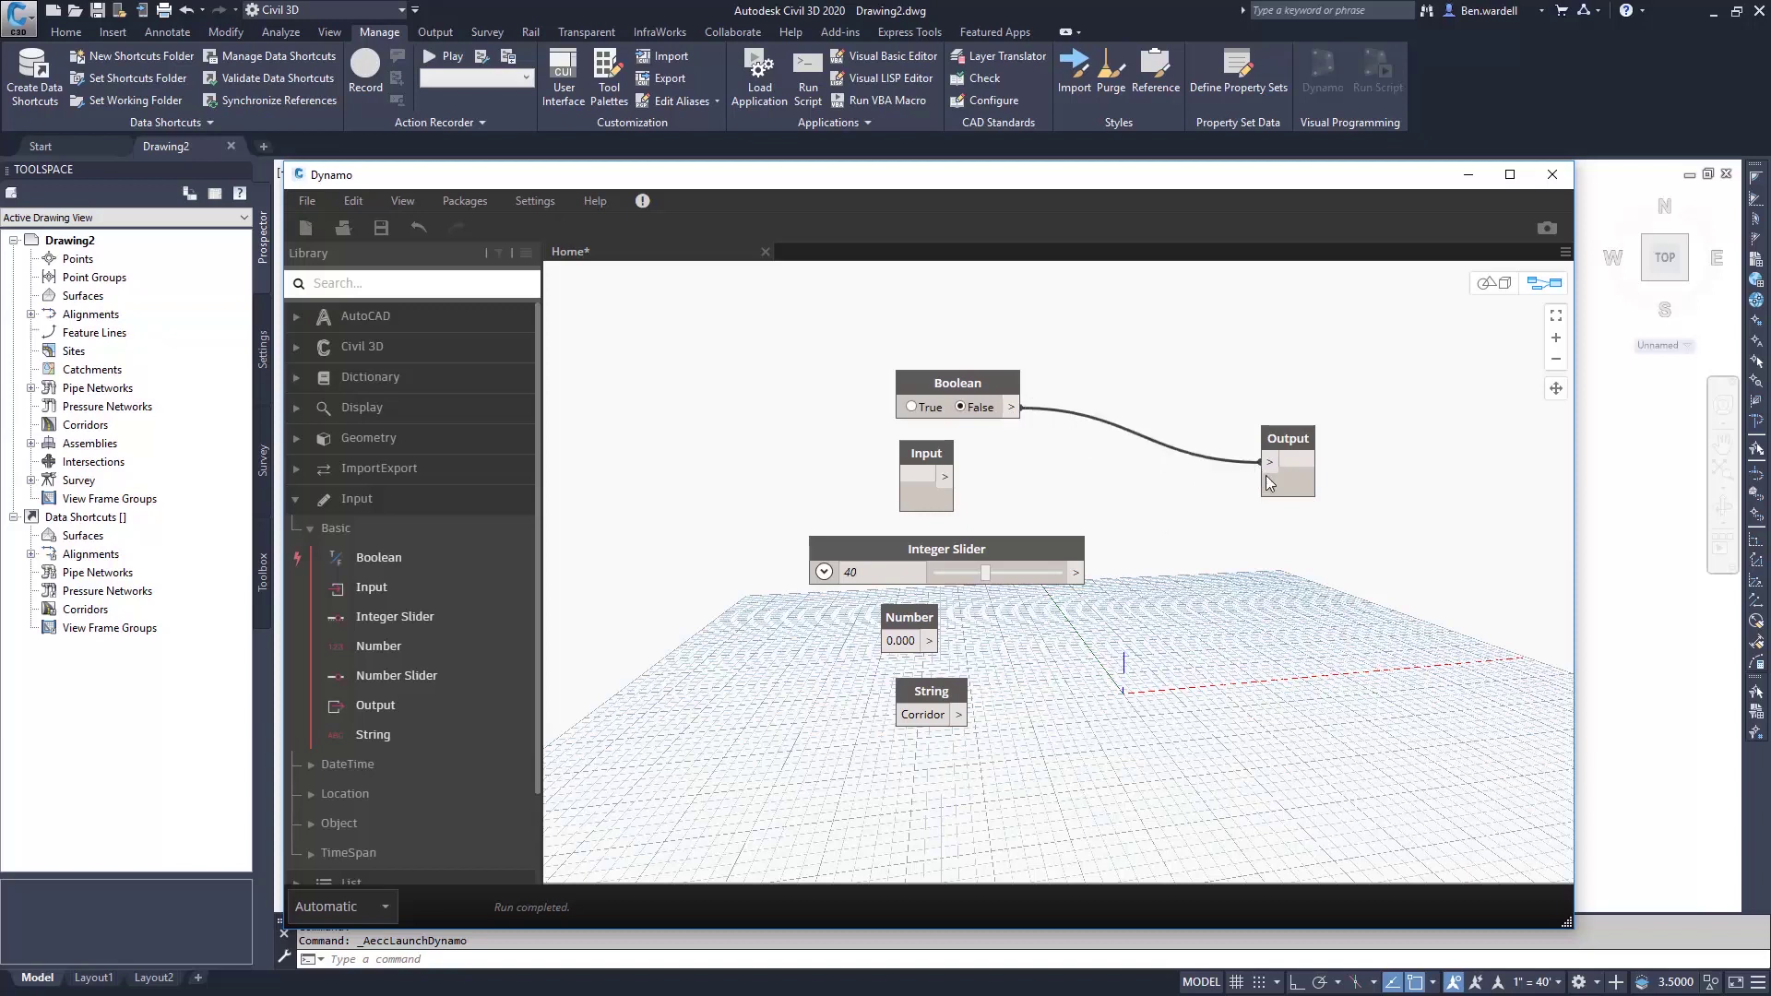
pyautogui.click(913, 408)
# - Switch the run mode to Manual, reconnect Number to Output, and run
pyautogui.click(378, 908)
pyautogui.click(324, 812)
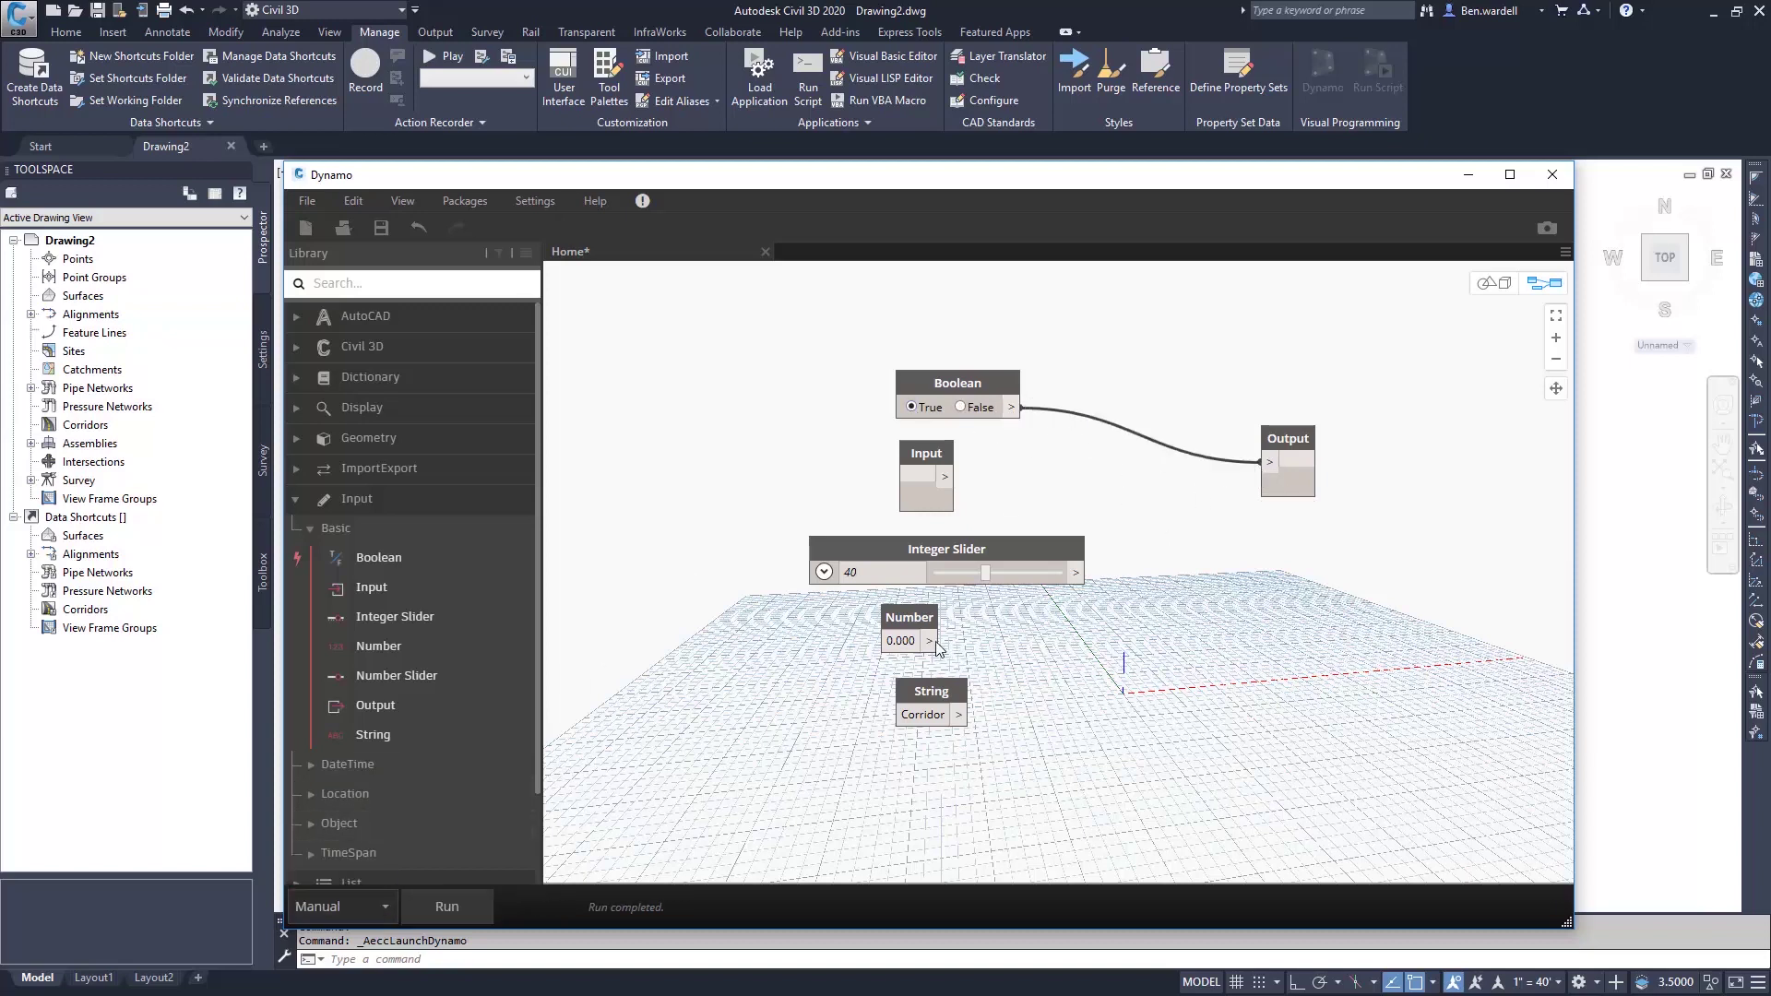
pyautogui.moveTo(933, 640); pyautogui.dragTo(1270, 464)
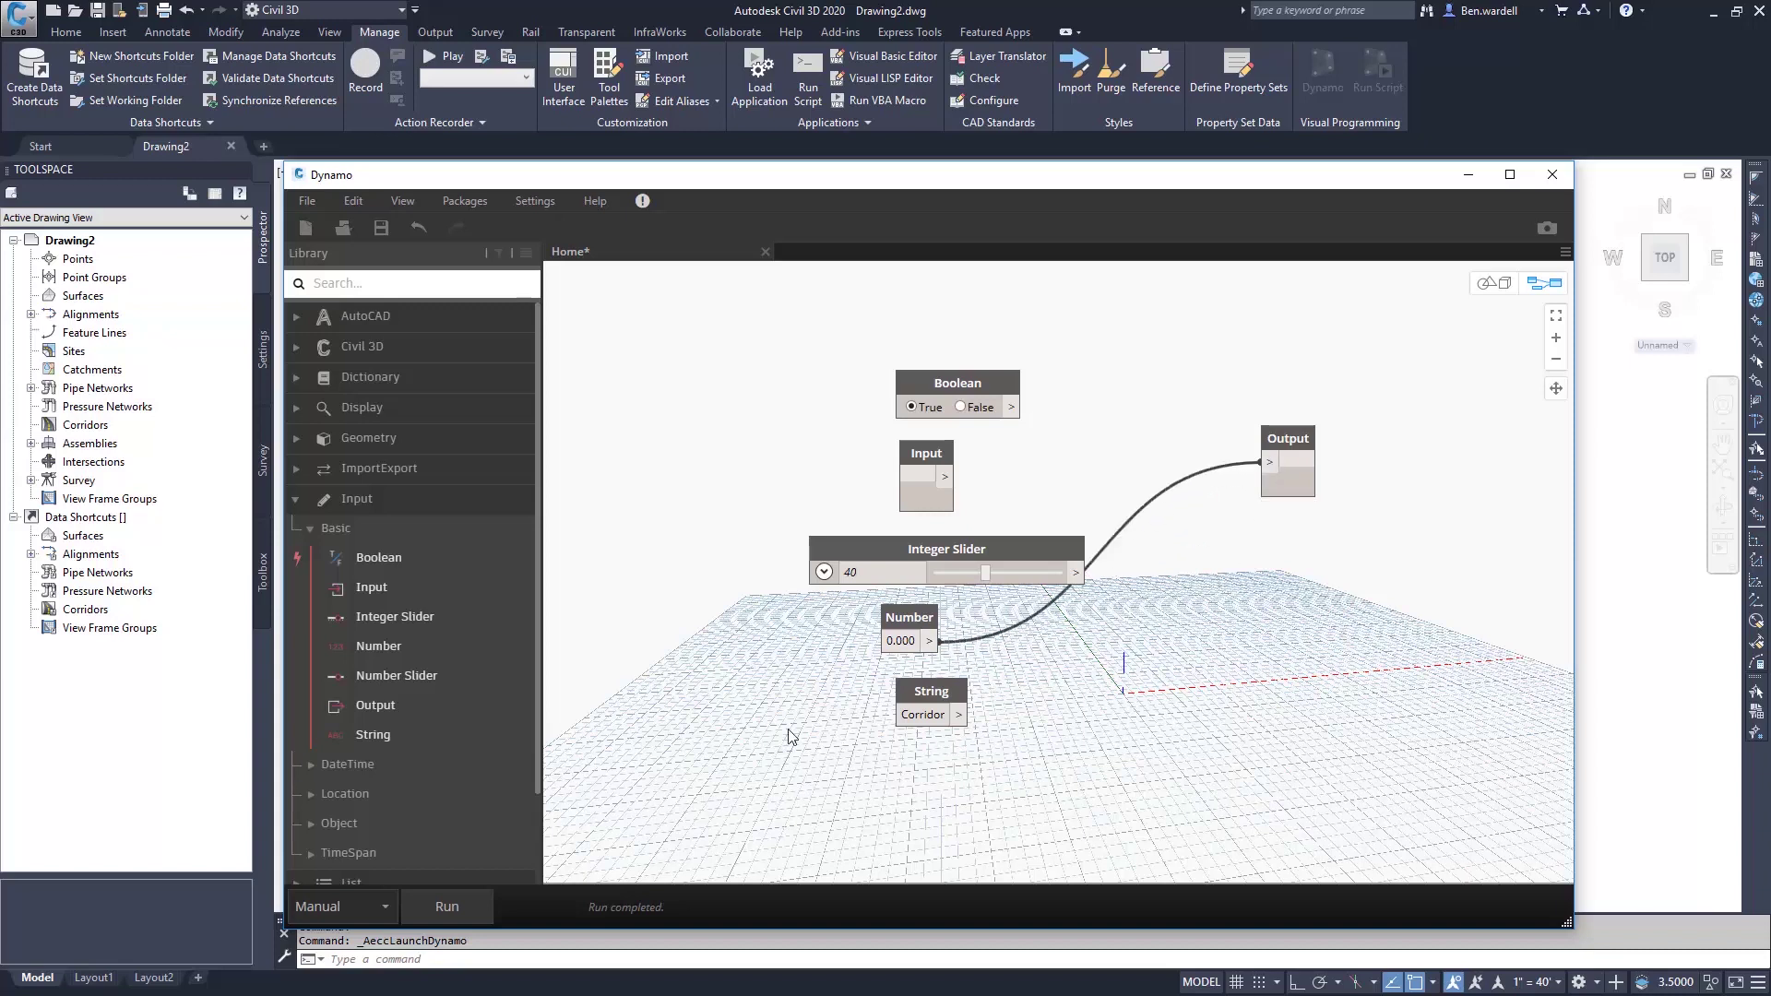
pyautogui.click(466, 902)
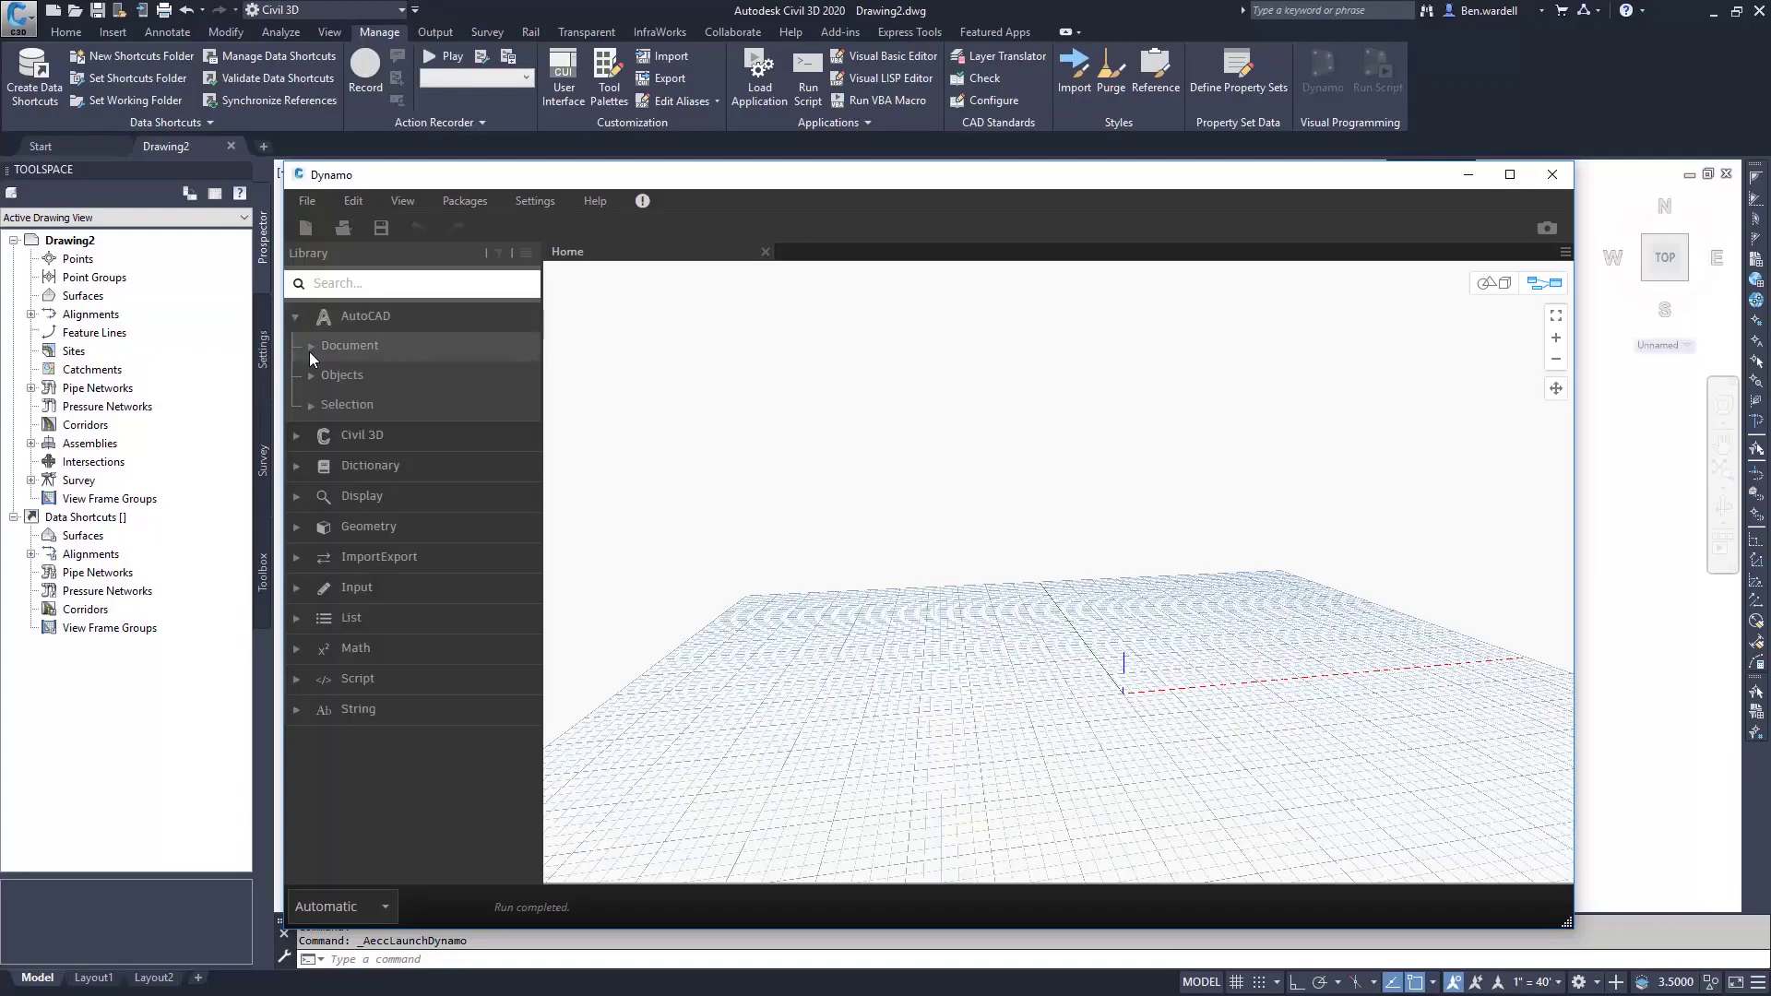
# - Add and arrange Document.Current and Document.CurrentLayer nodes from AutoCAD > Document
pyautogui.click(309, 353)
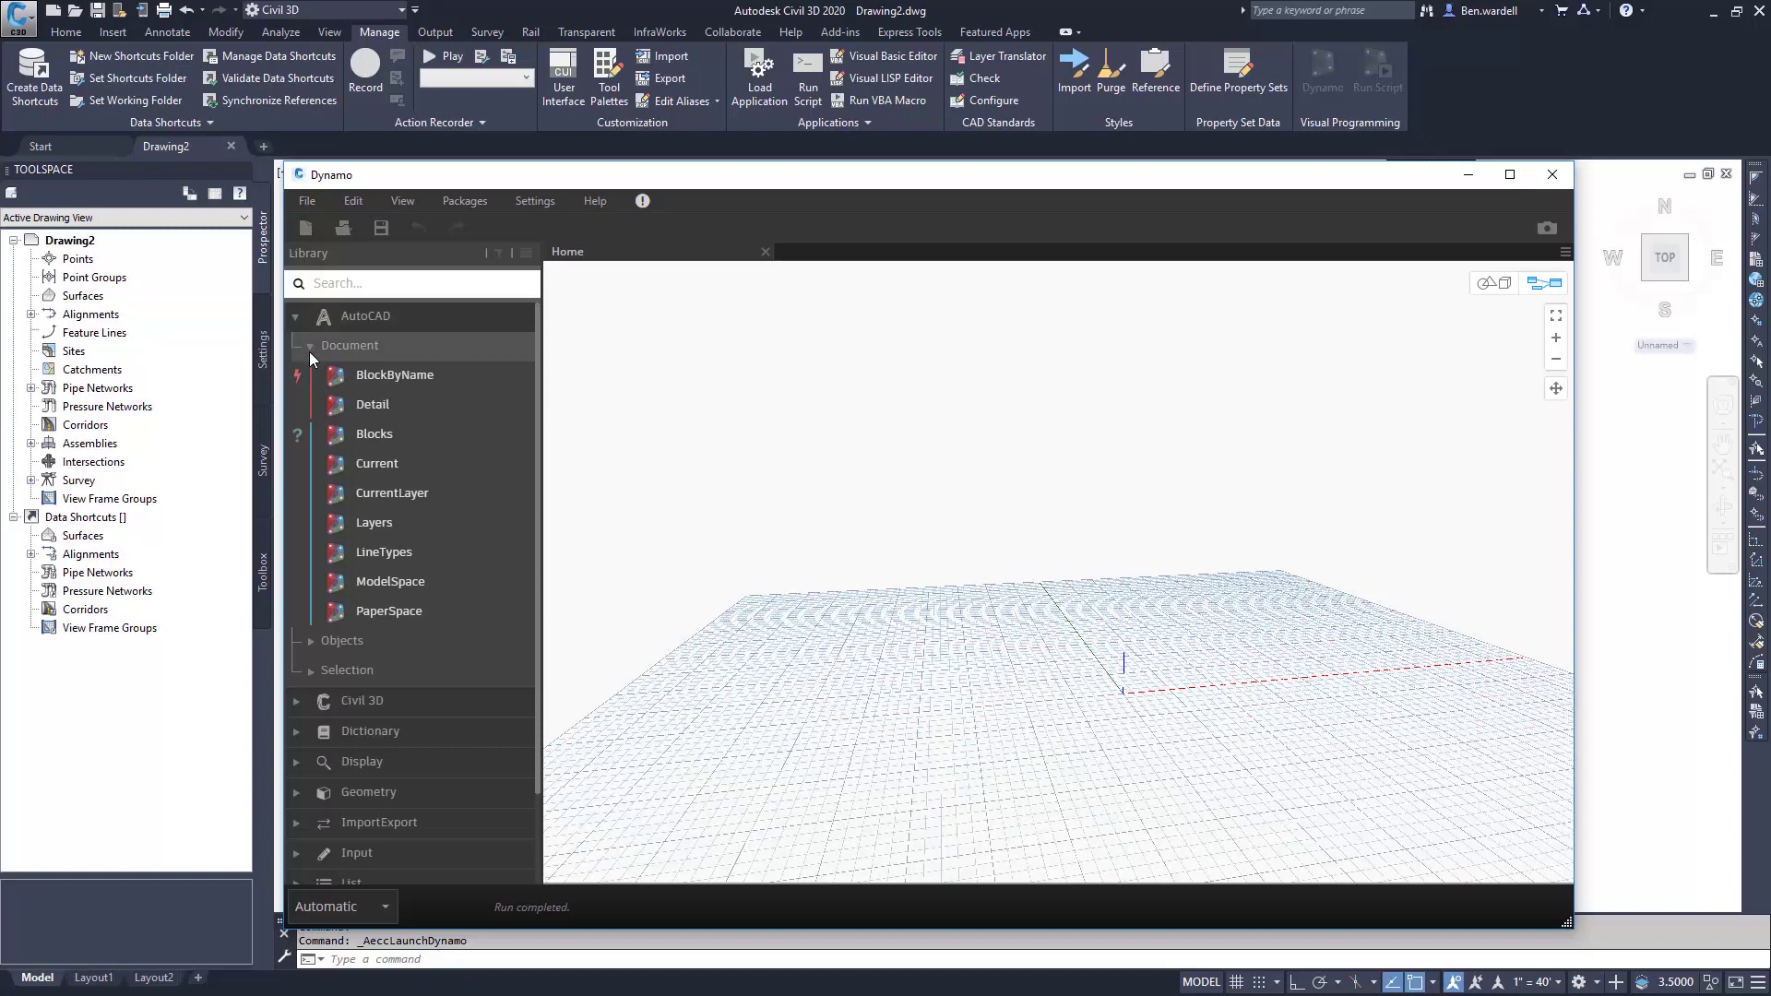
pyautogui.click(375, 462)
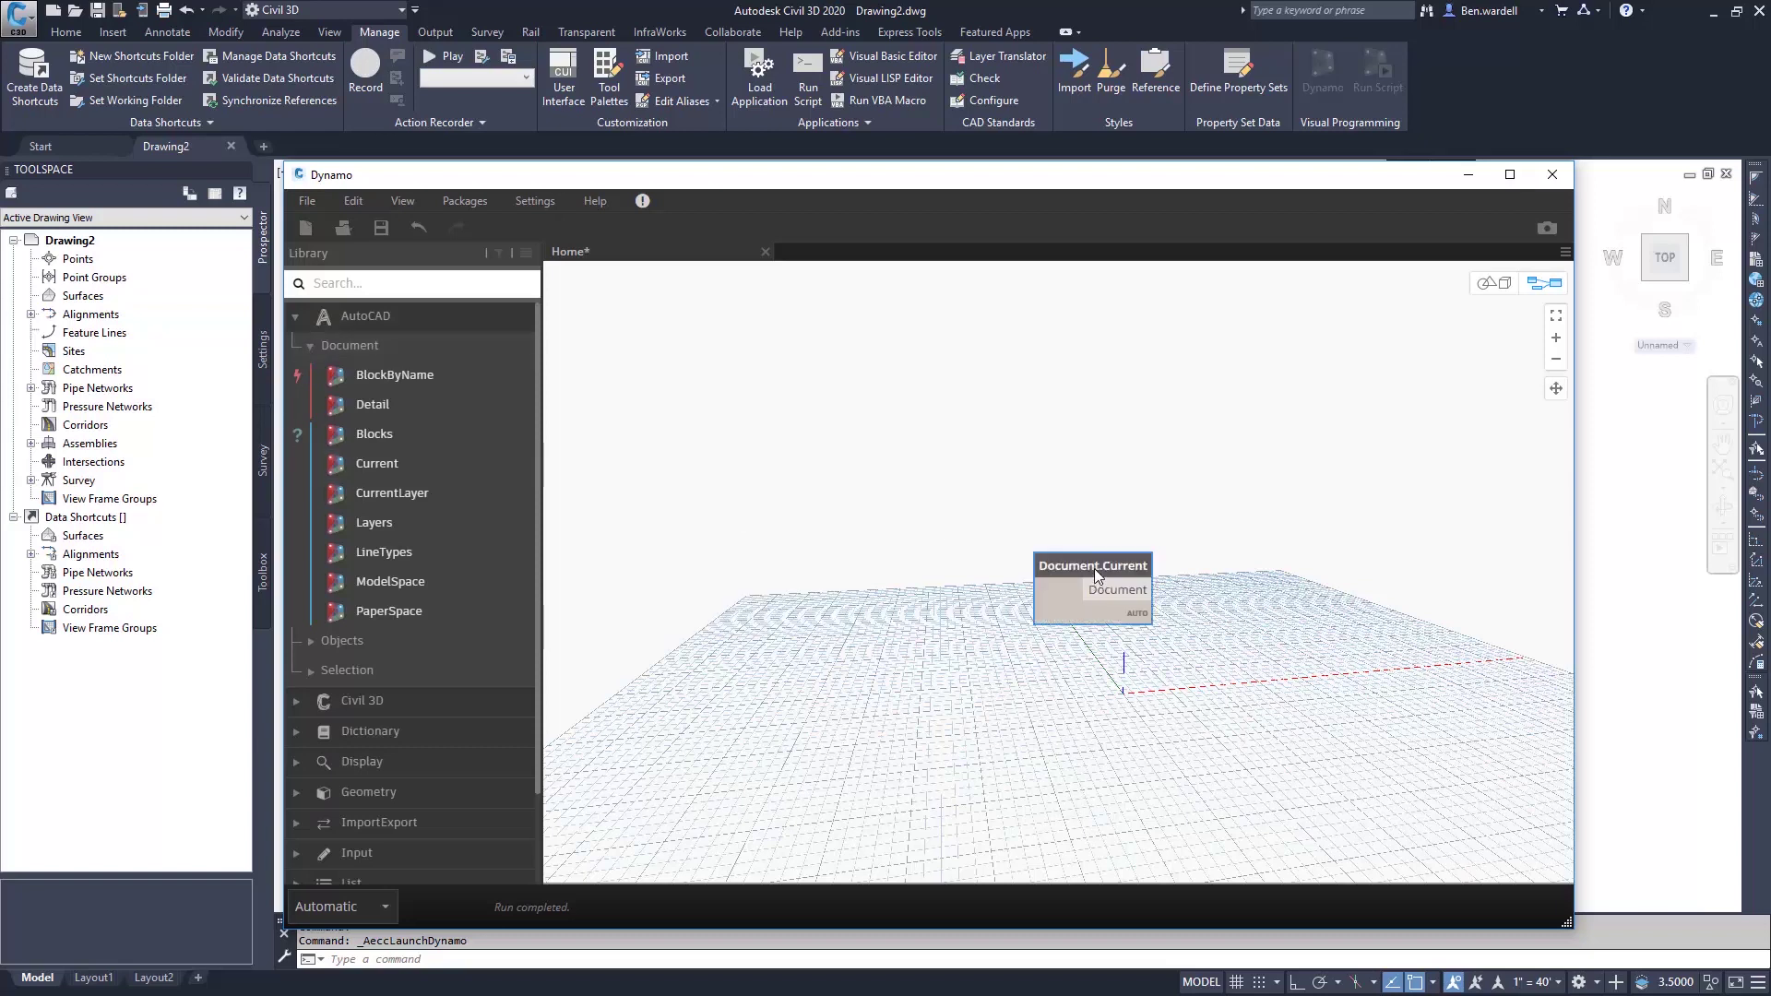
pyautogui.click(405, 494)
pyautogui.moveTo(1118, 589); pyautogui.dragTo(1165, 397)
pyautogui.moveTo(984, 396)
pyautogui.mouseDown()
pyautogui.moveTo(900, 469)
pyautogui.moveTo(1106, 419)
pyautogui.mouseUp()
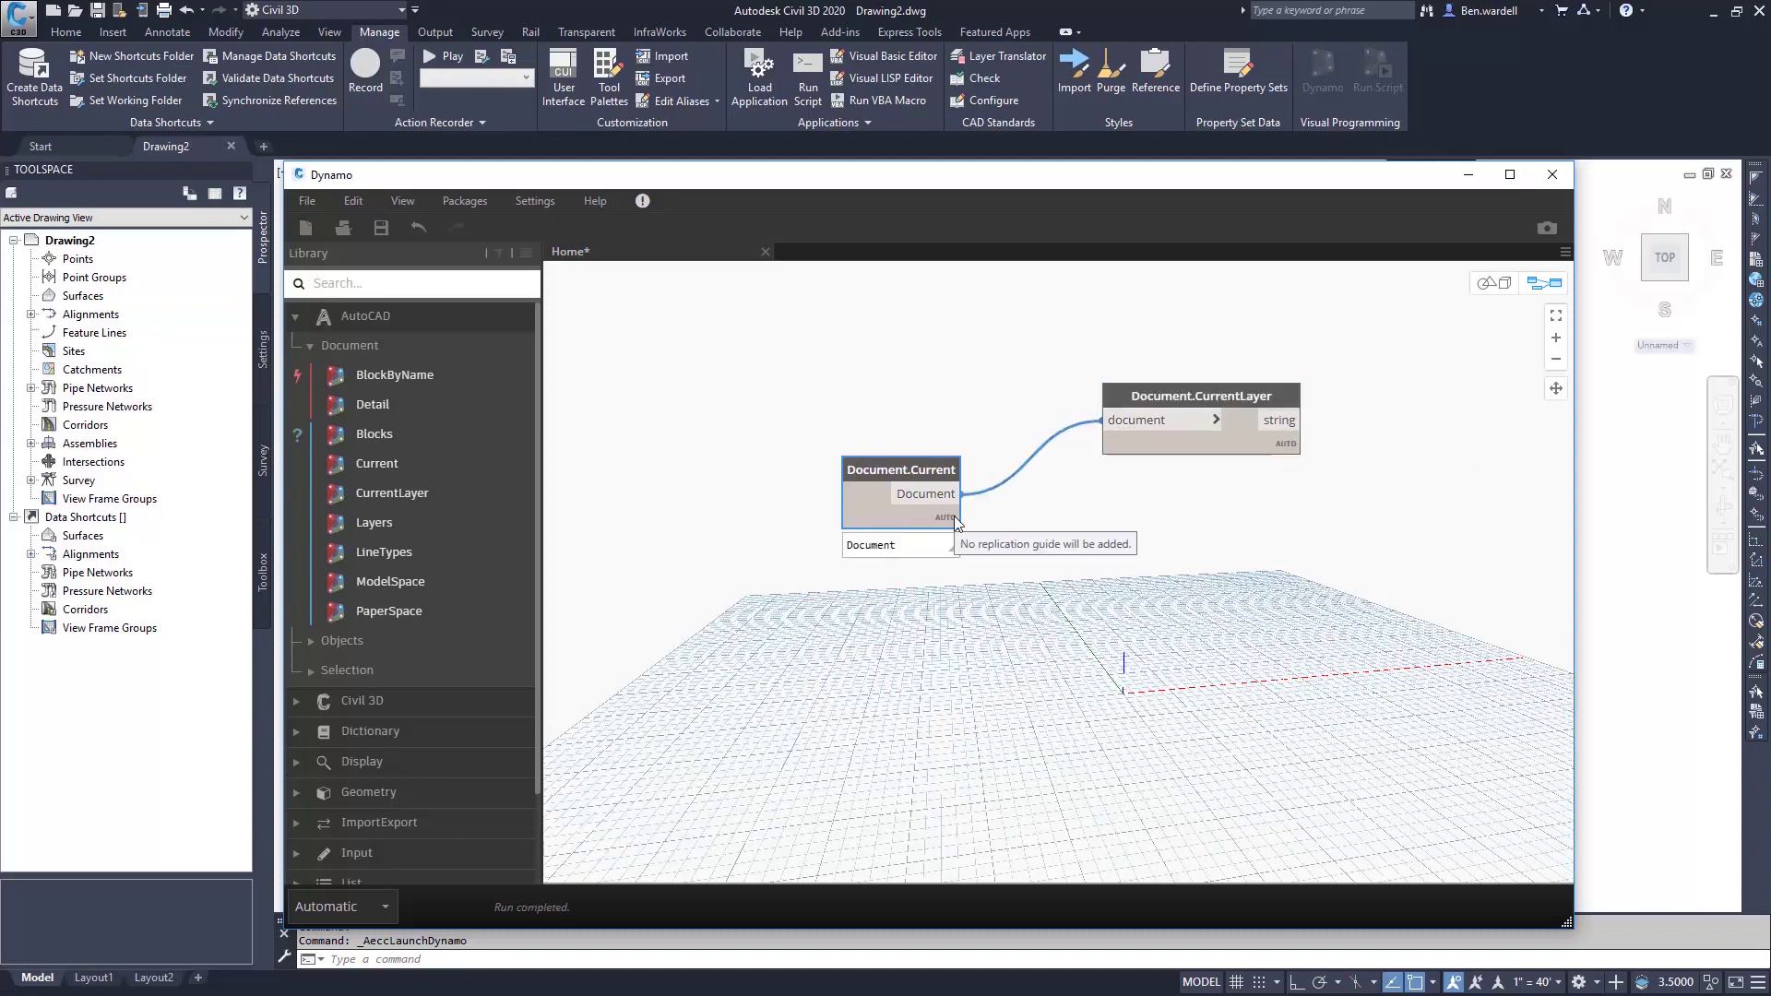
pyautogui.moveTo(901, 494)
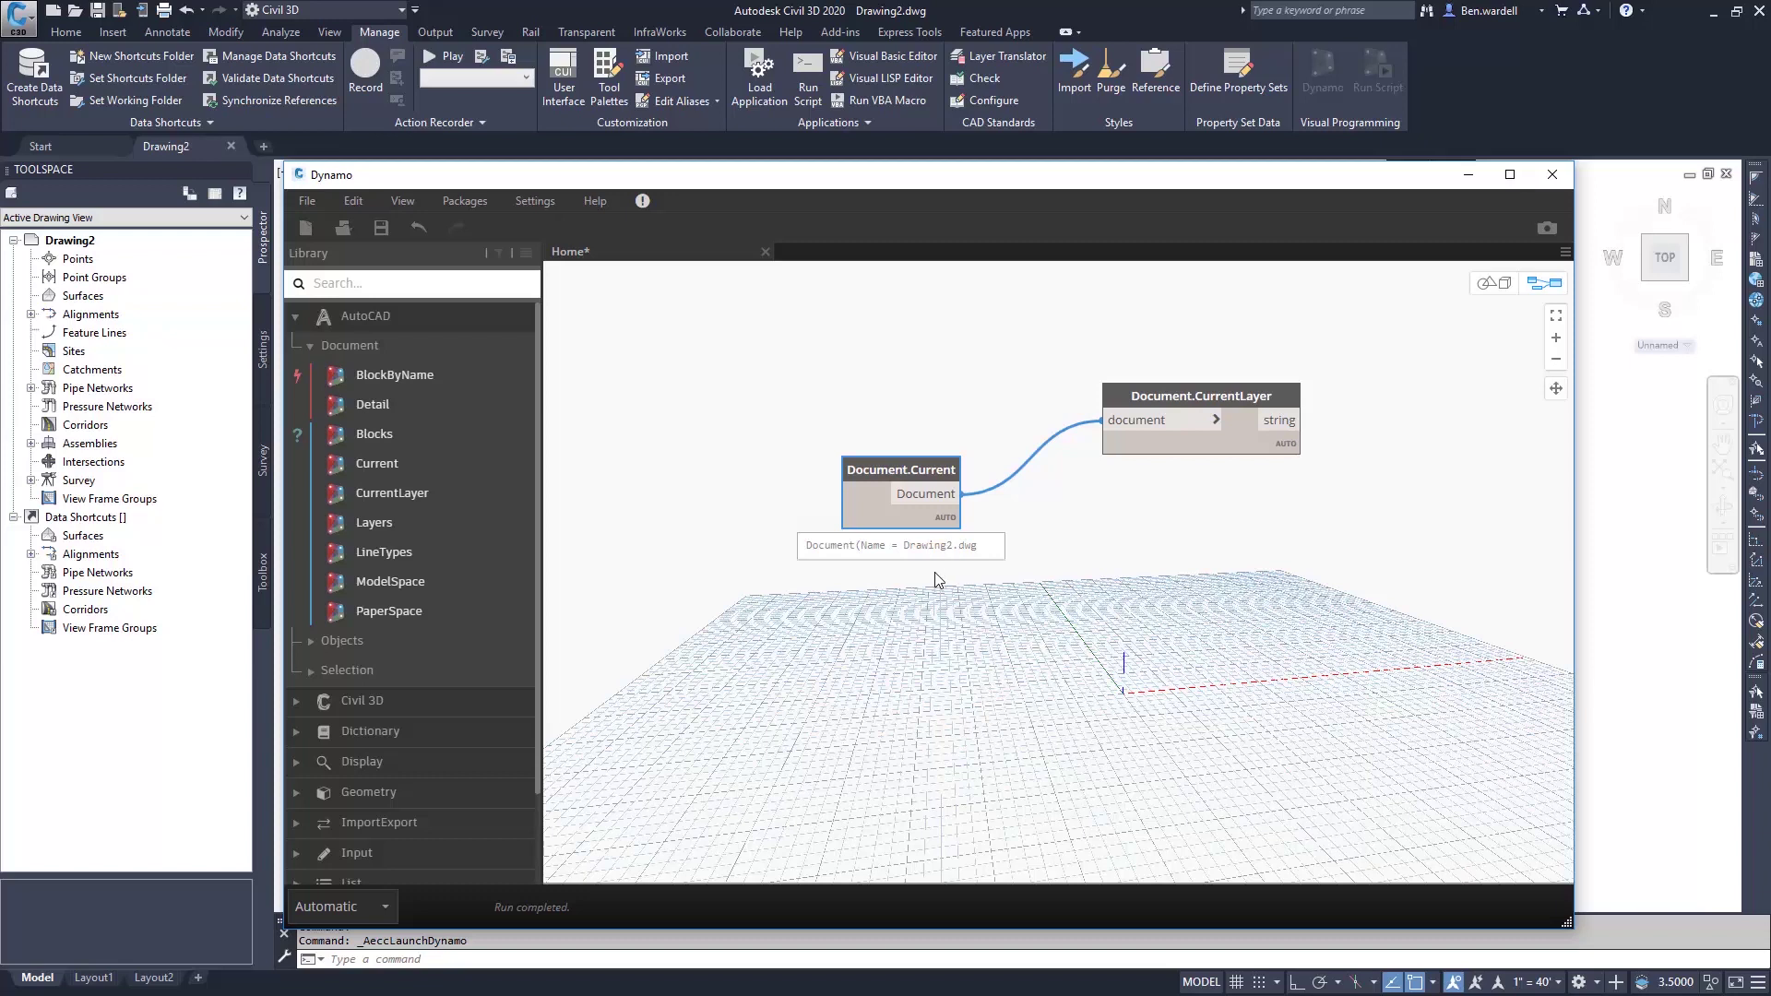
# - Add Block.Import and Line.ByPointLengthDirection nodes and position them
pyautogui.click(310, 402)
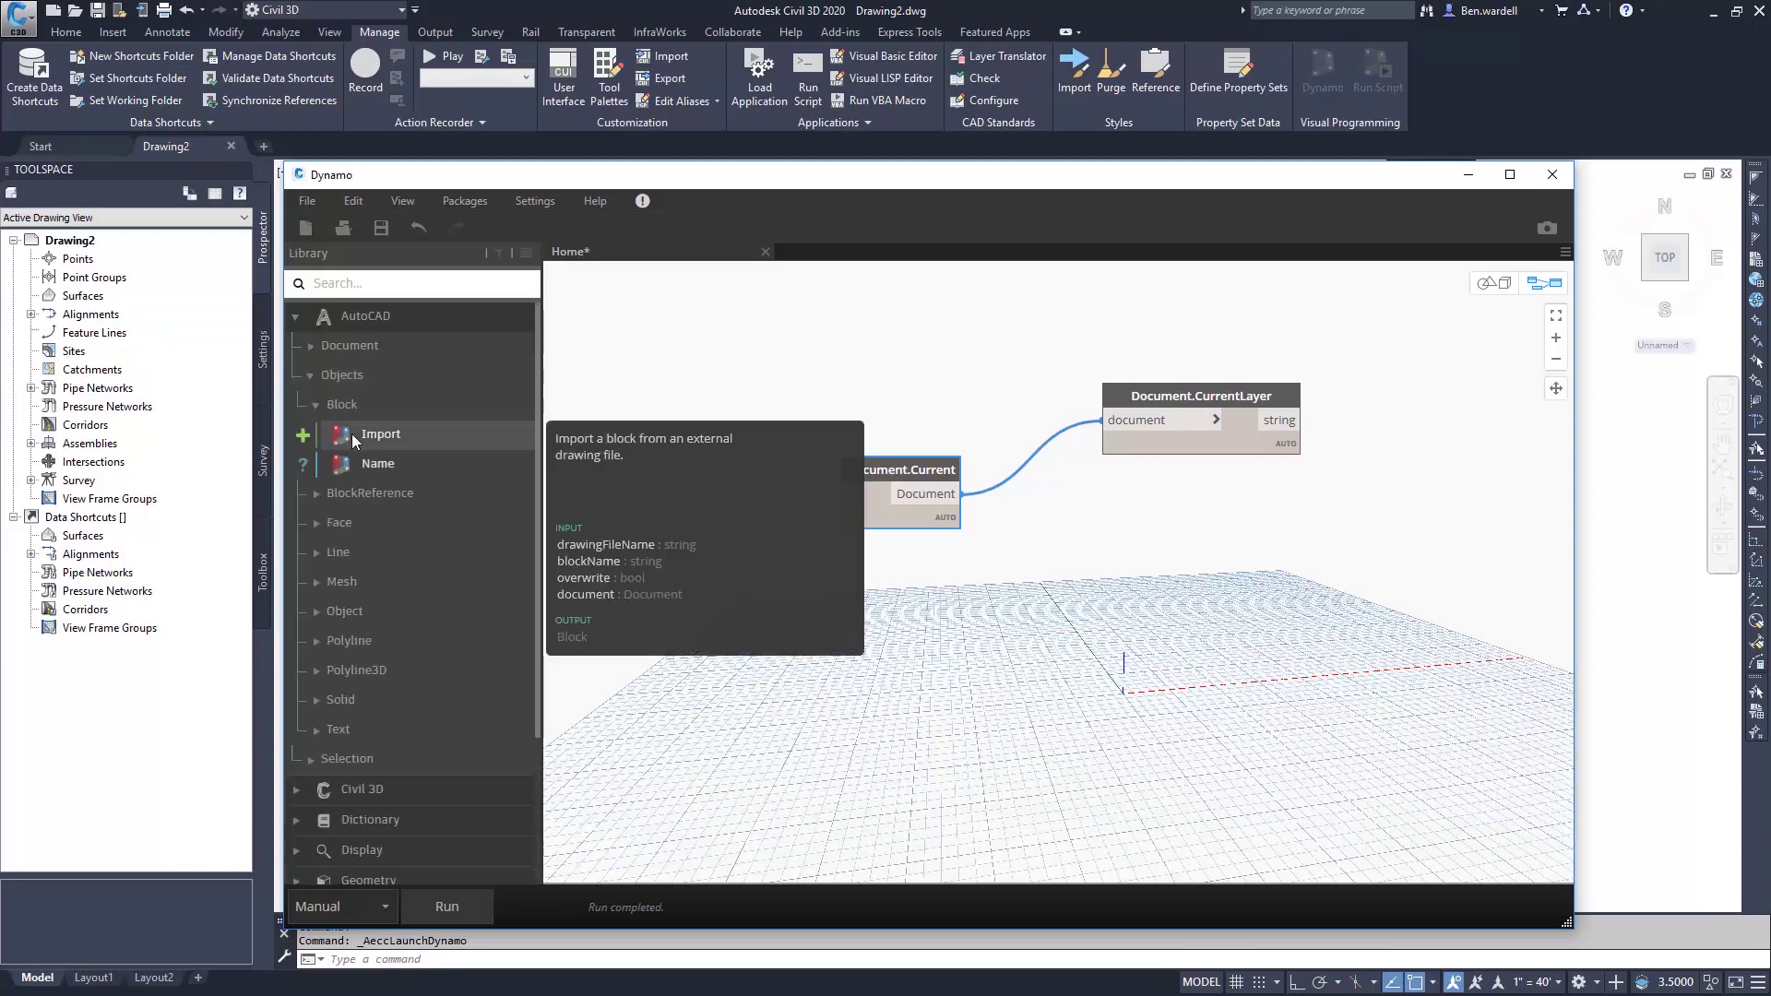
pyautogui.click(351, 433)
pyautogui.moveTo(1150, 609); pyautogui.dragTo(918, 580)
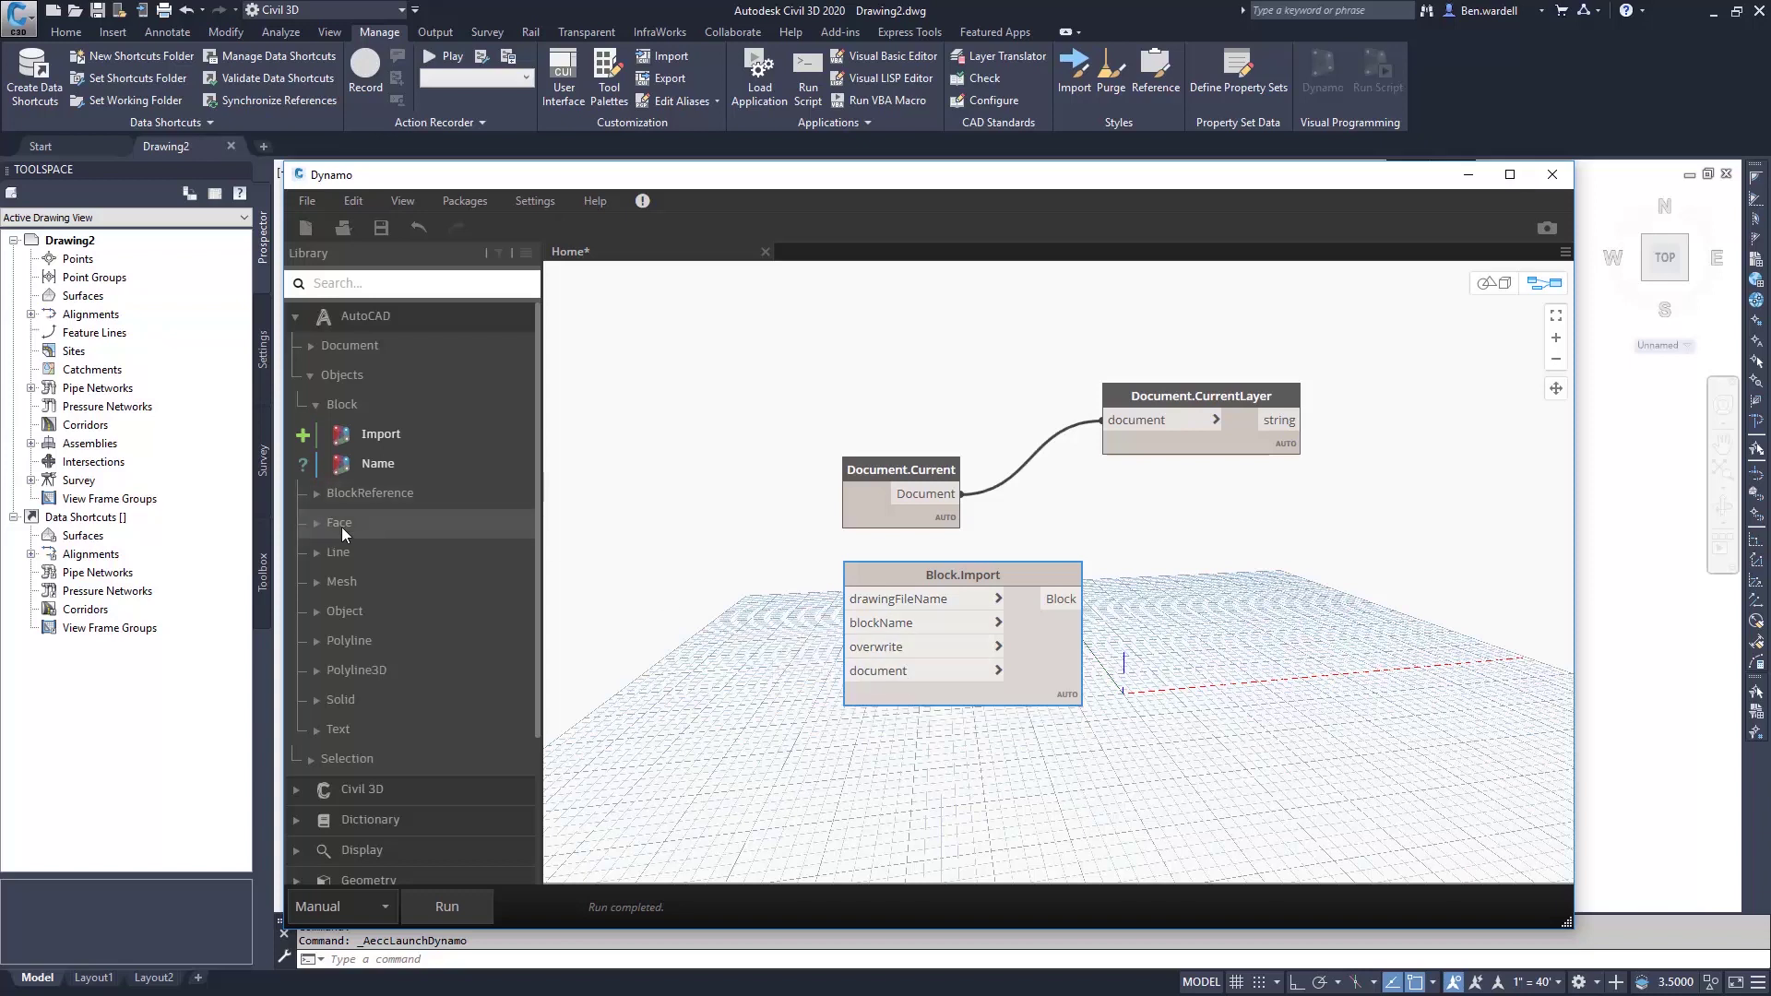
pyautogui.click(332, 553)
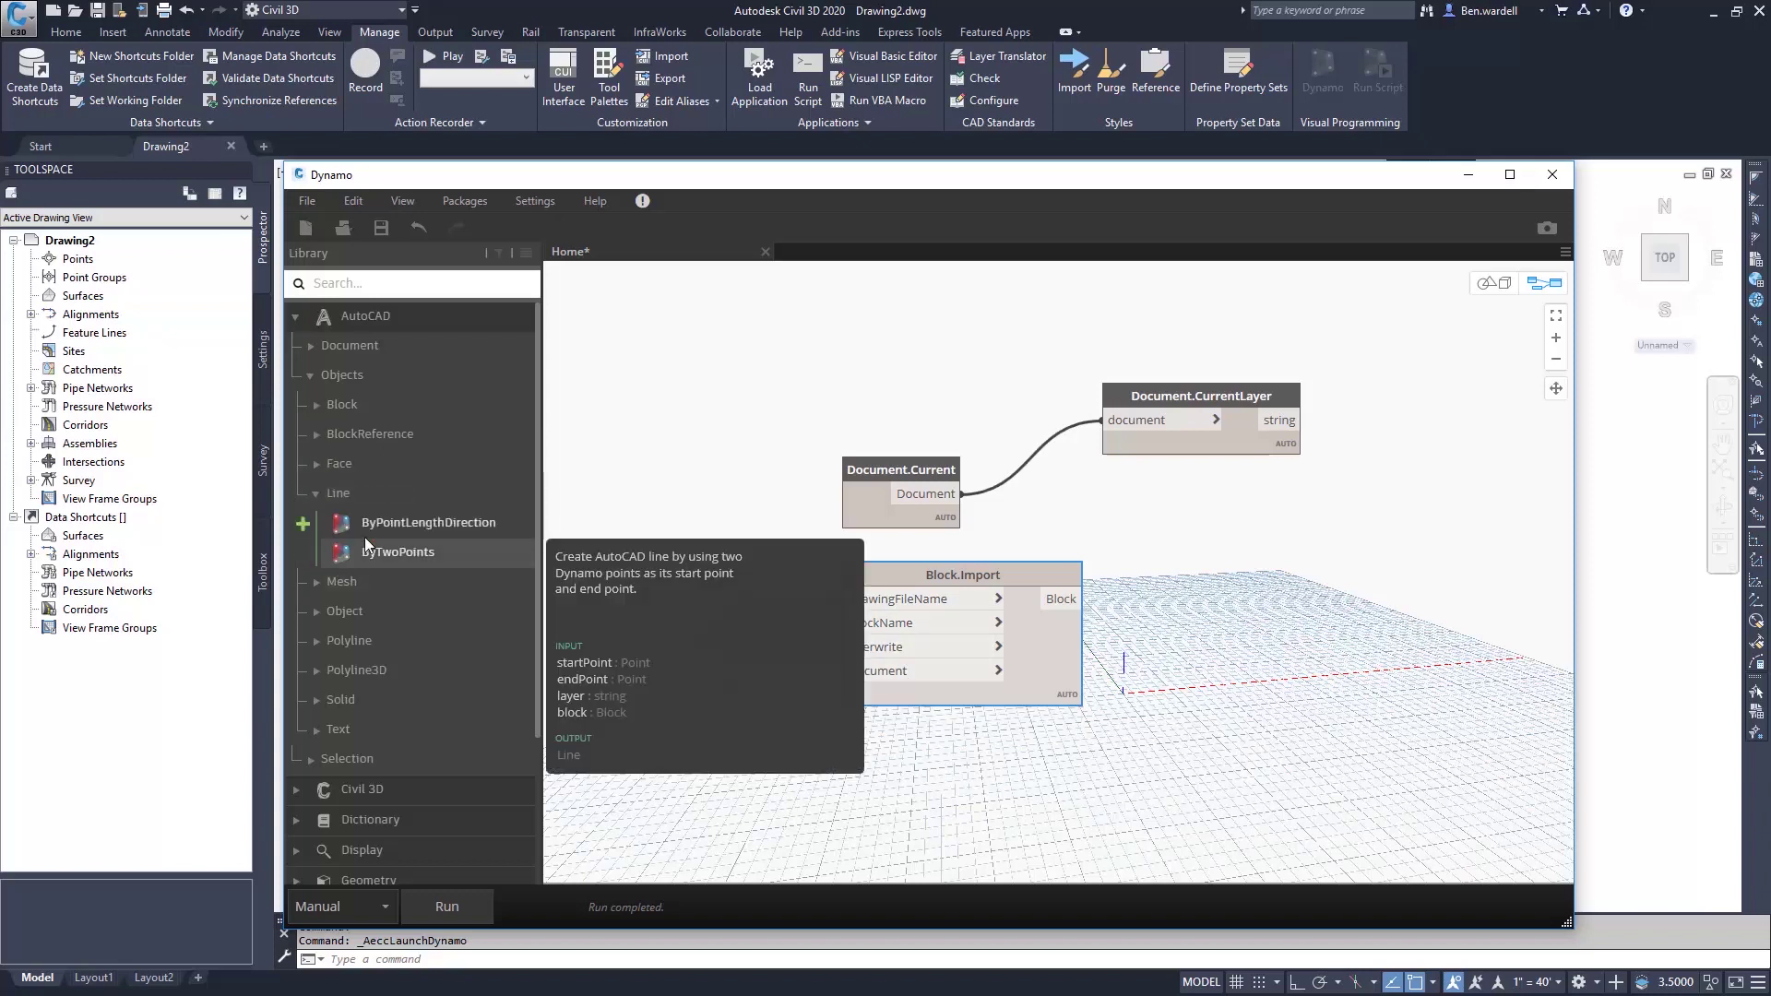
pyautogui.click(414, 525)
pyautogui.moveTo(1164, 633); pyautogui.dragTo(1219, 522)
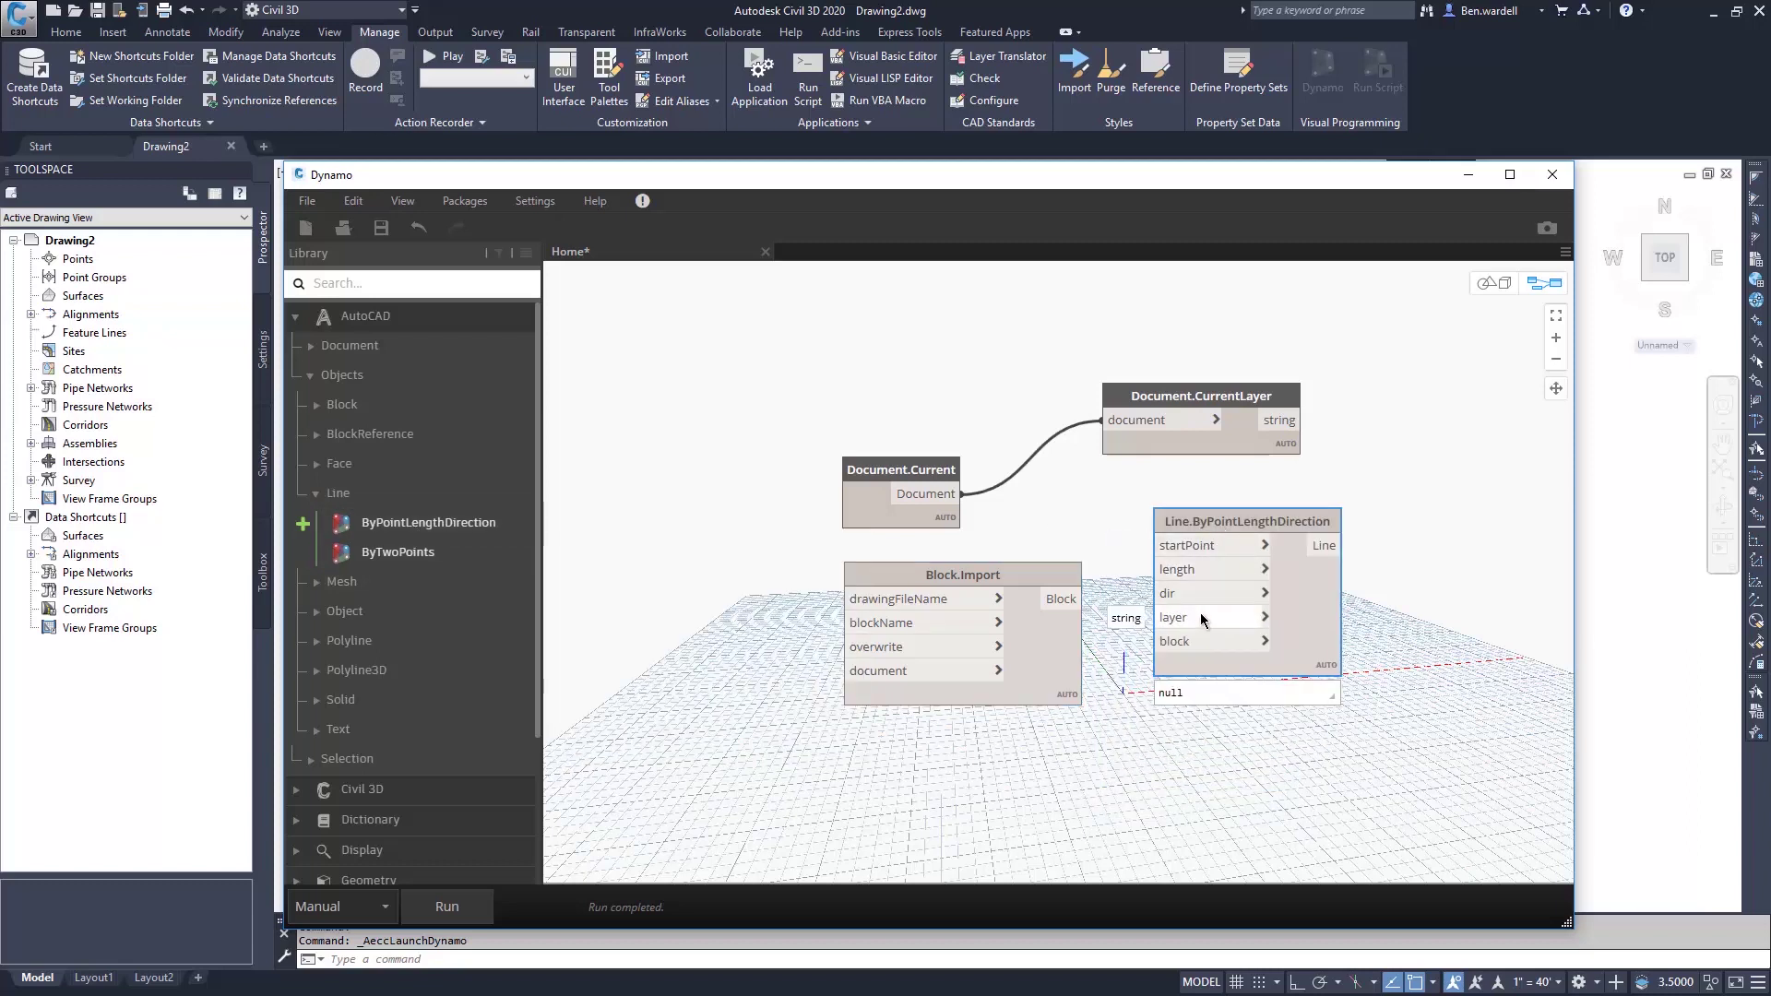
# - Add a Selection.CorridorByName node fed by Document.Current
pyautogui.click(310, 345)
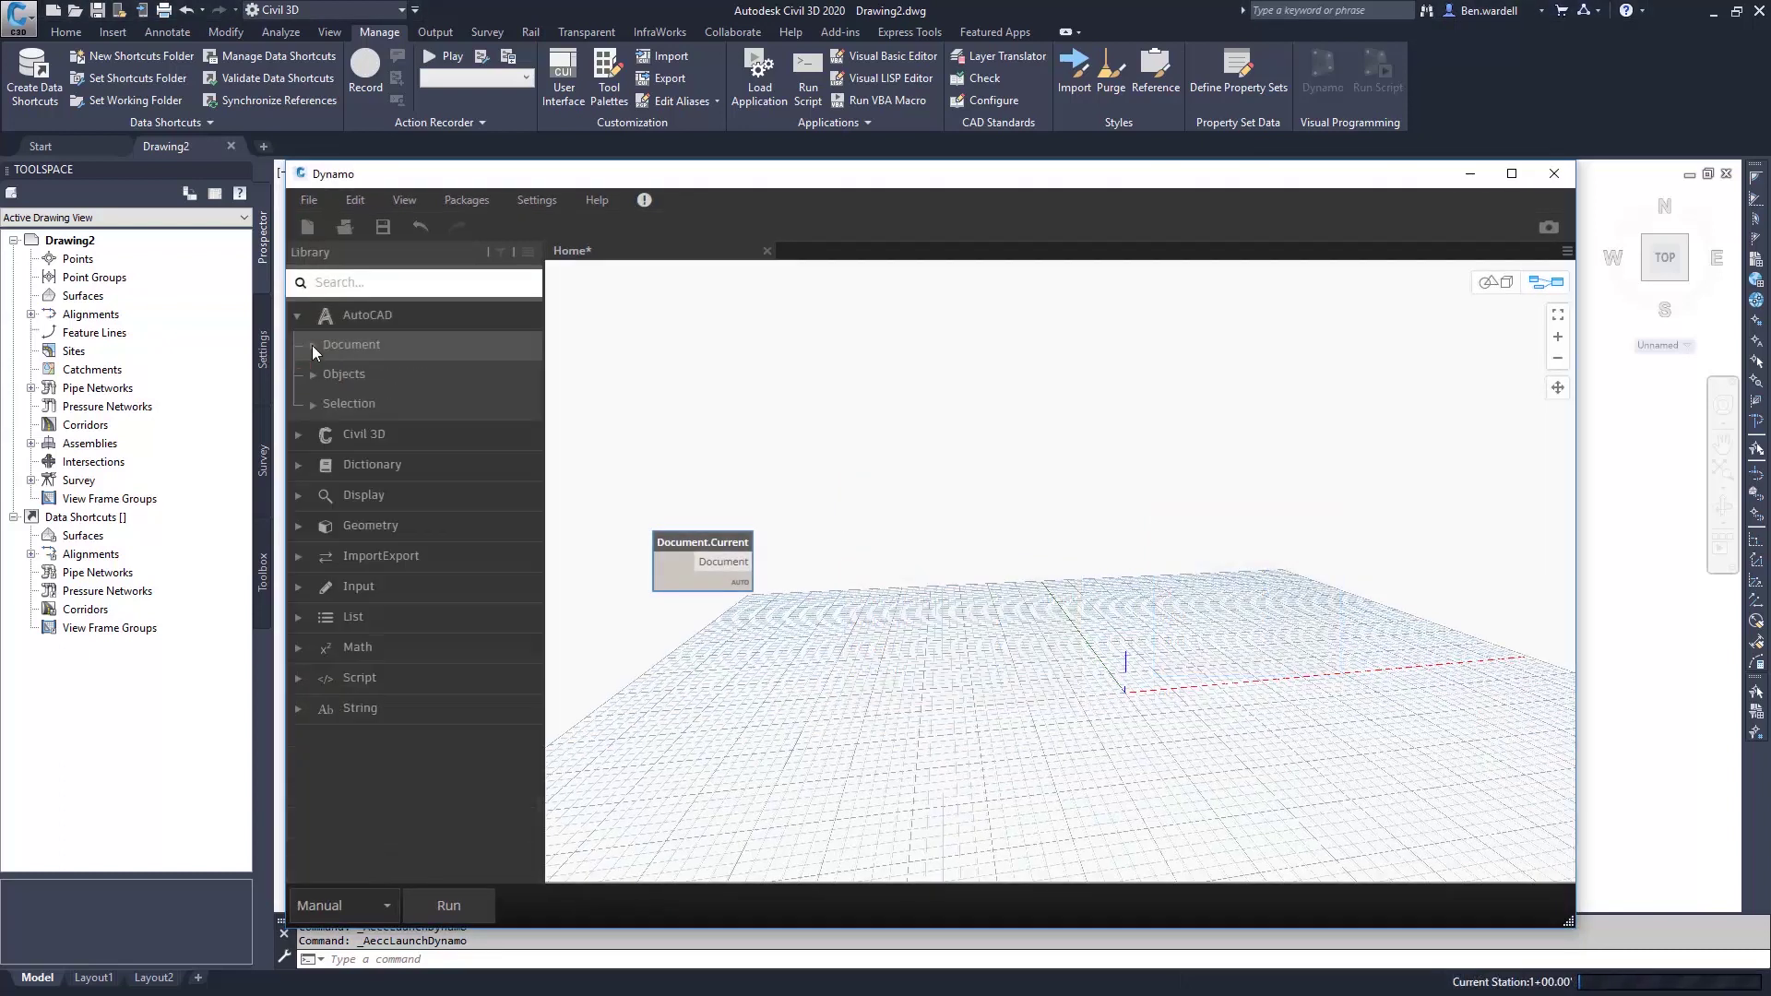
pyautogui.click(301, 435)
pyautogui.click(315, 406)
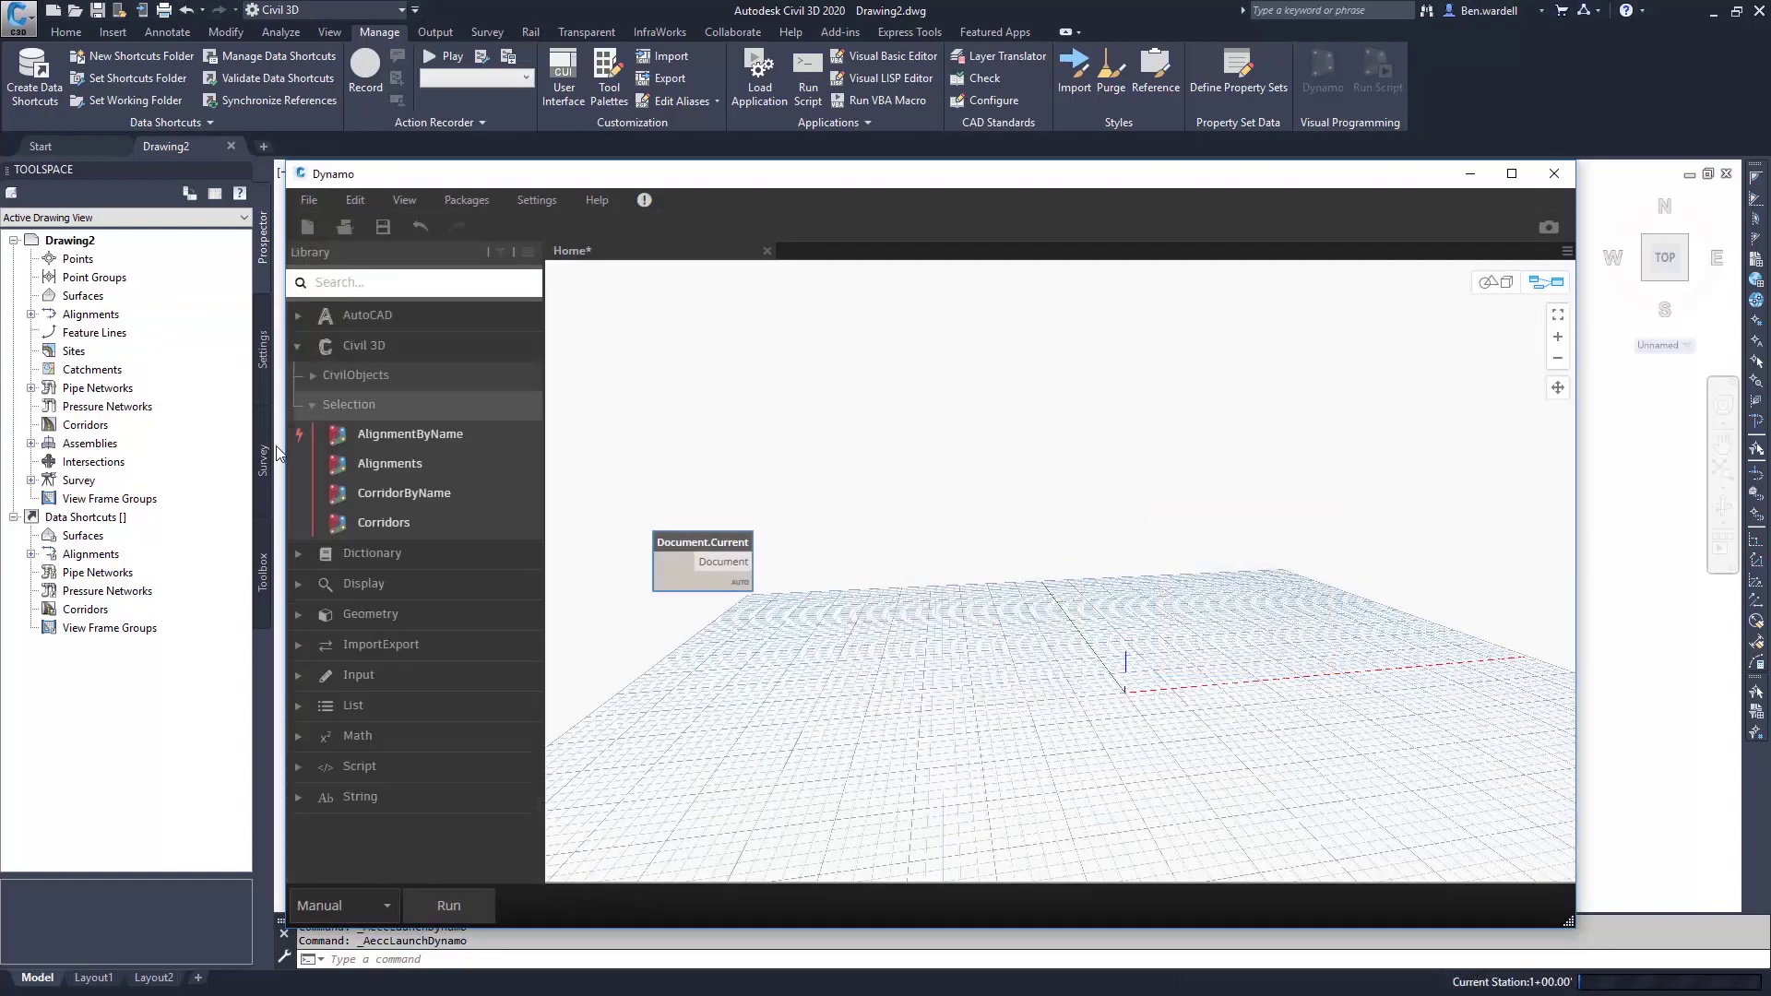
pyautogui.click(400, 497)
pyautogui.moveTo(1143, 567); pyautogui.dragTo(956, 467)
pyautogui.moveTo(753, 562); pyautogui.dragTo(950, 507)
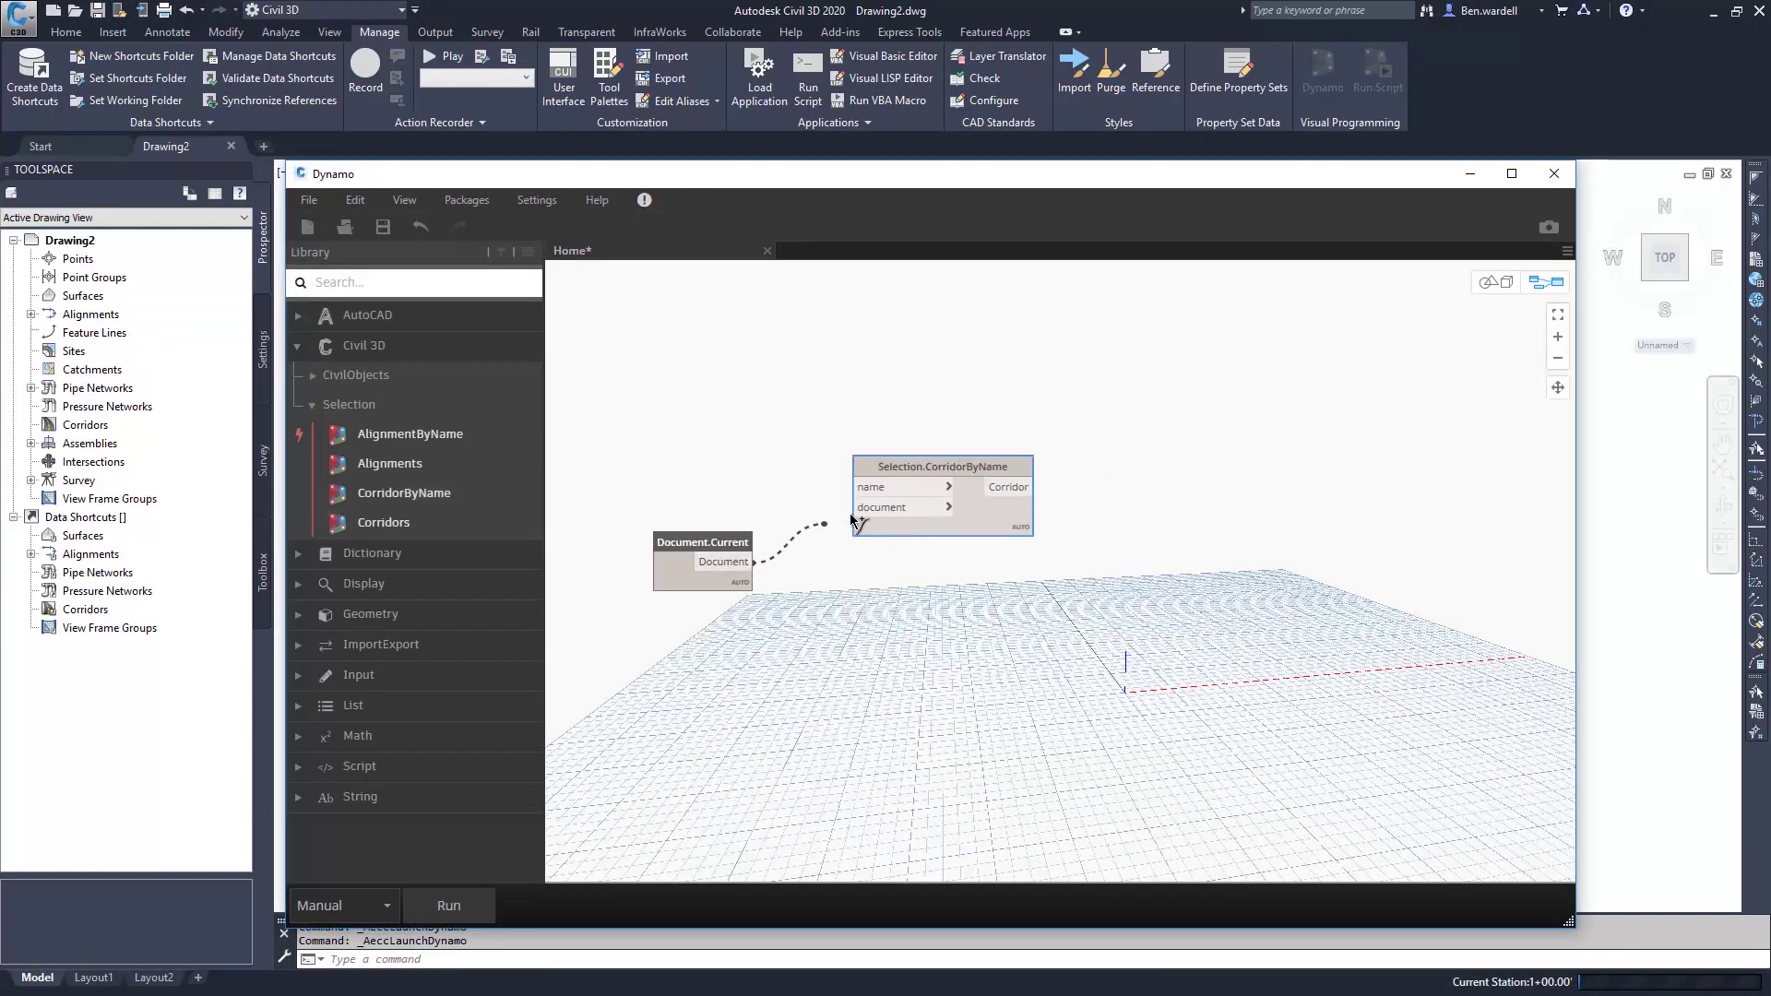
# - Feed a Code Block naming 'Corridor - (1)' into CorridorByName
pyautogui.doubleClick(672, 466)
pyautogui.write('"Corridor')
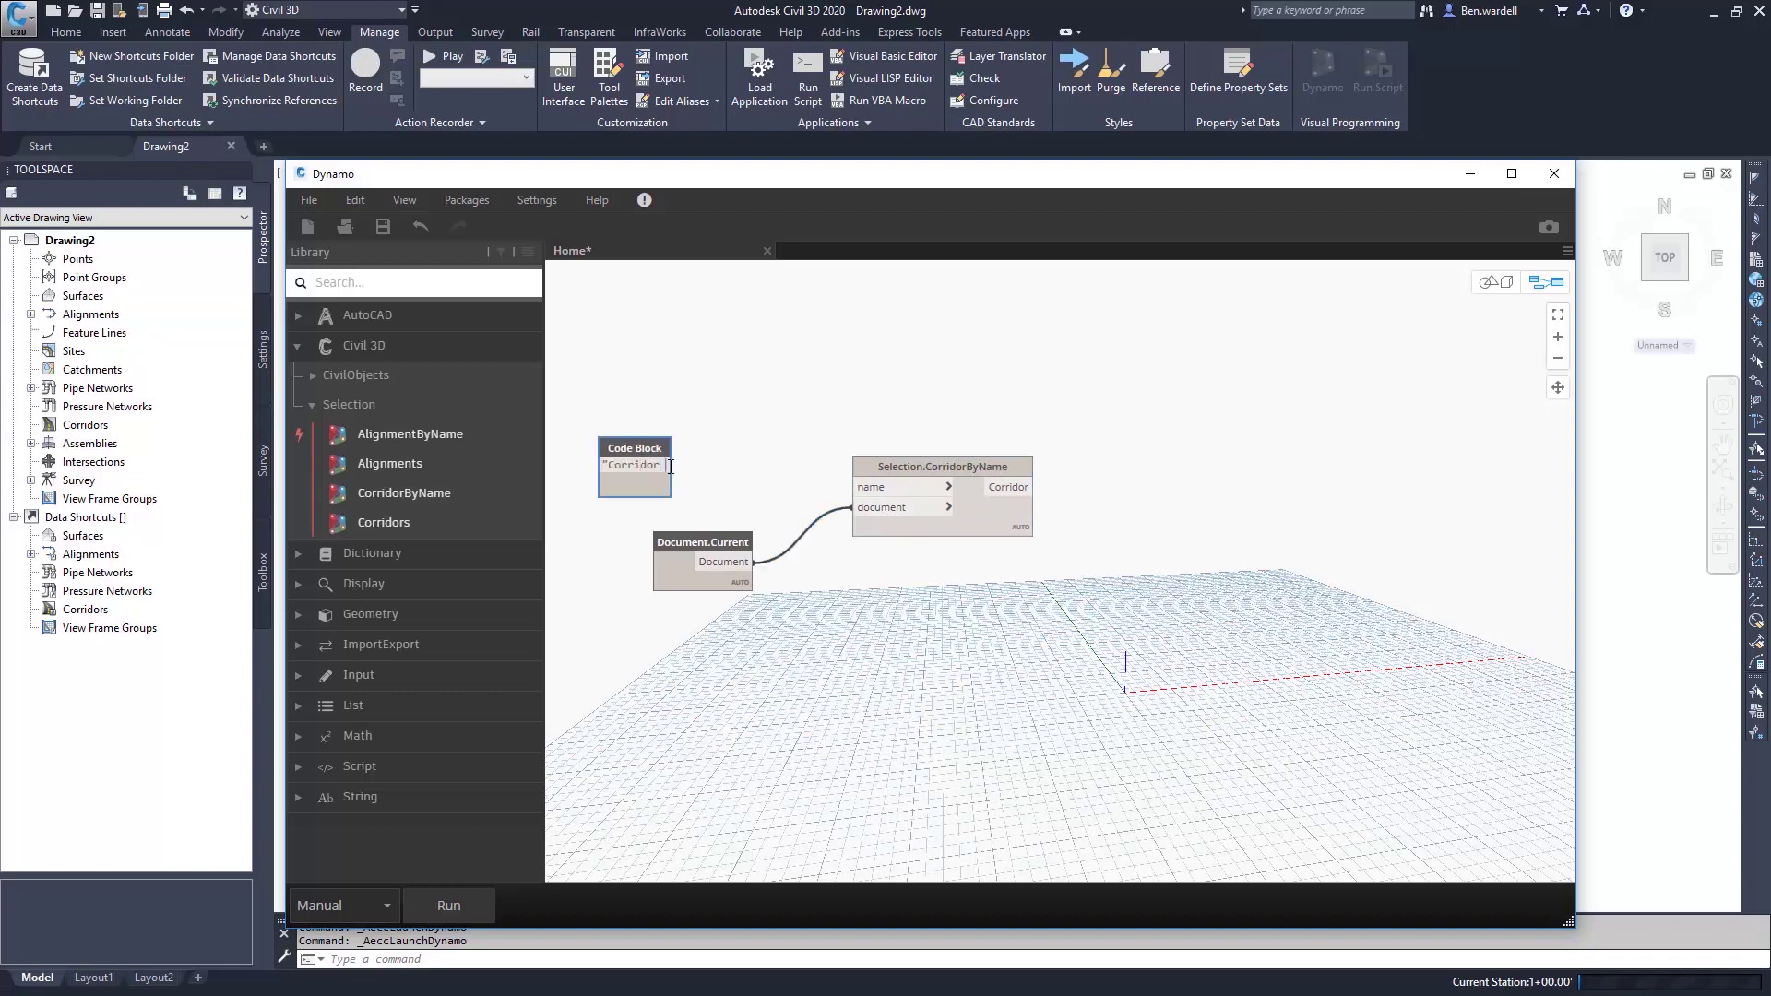
pyautogui.write(' (1)";')
pyautogui.click(751, 470)
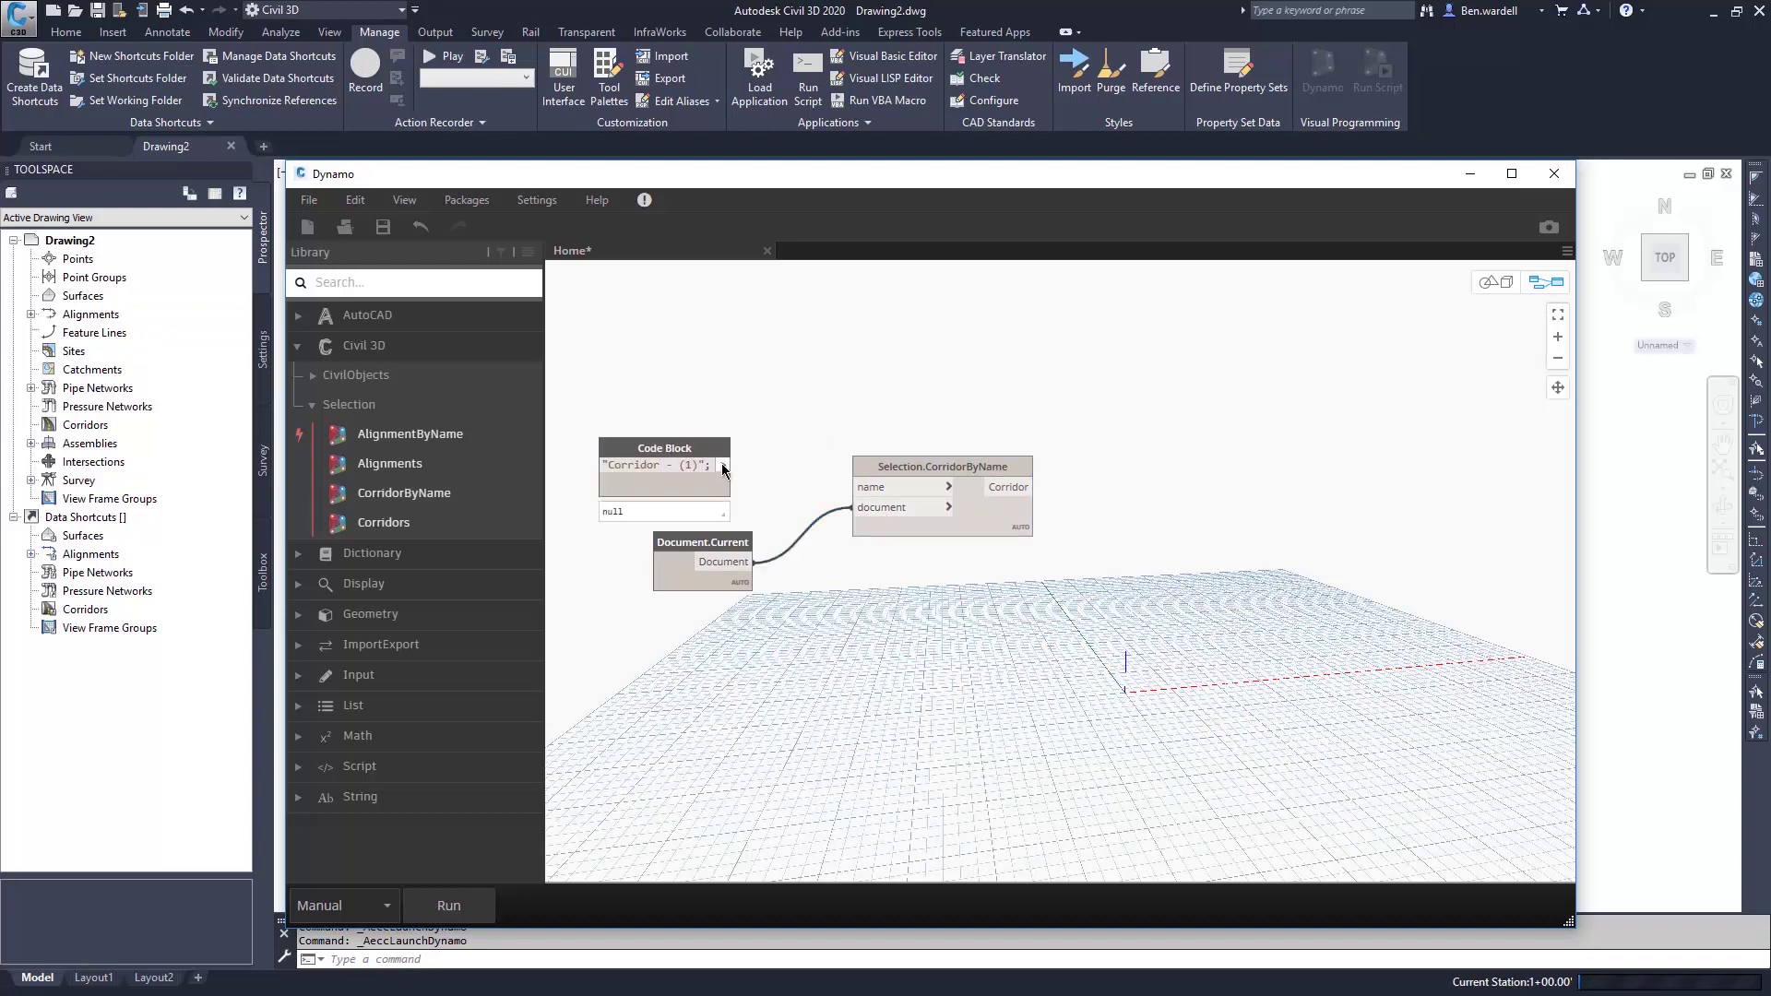
pyautogui.moveTo(721, 465); pyautogui.dragTo(864, 495)
pyautogui.click(865, 491)
# - Add a Corridor.Baselines node taking the selected corridor
pyautogui.click(313, 375)
pyautogui.click(350, 464)
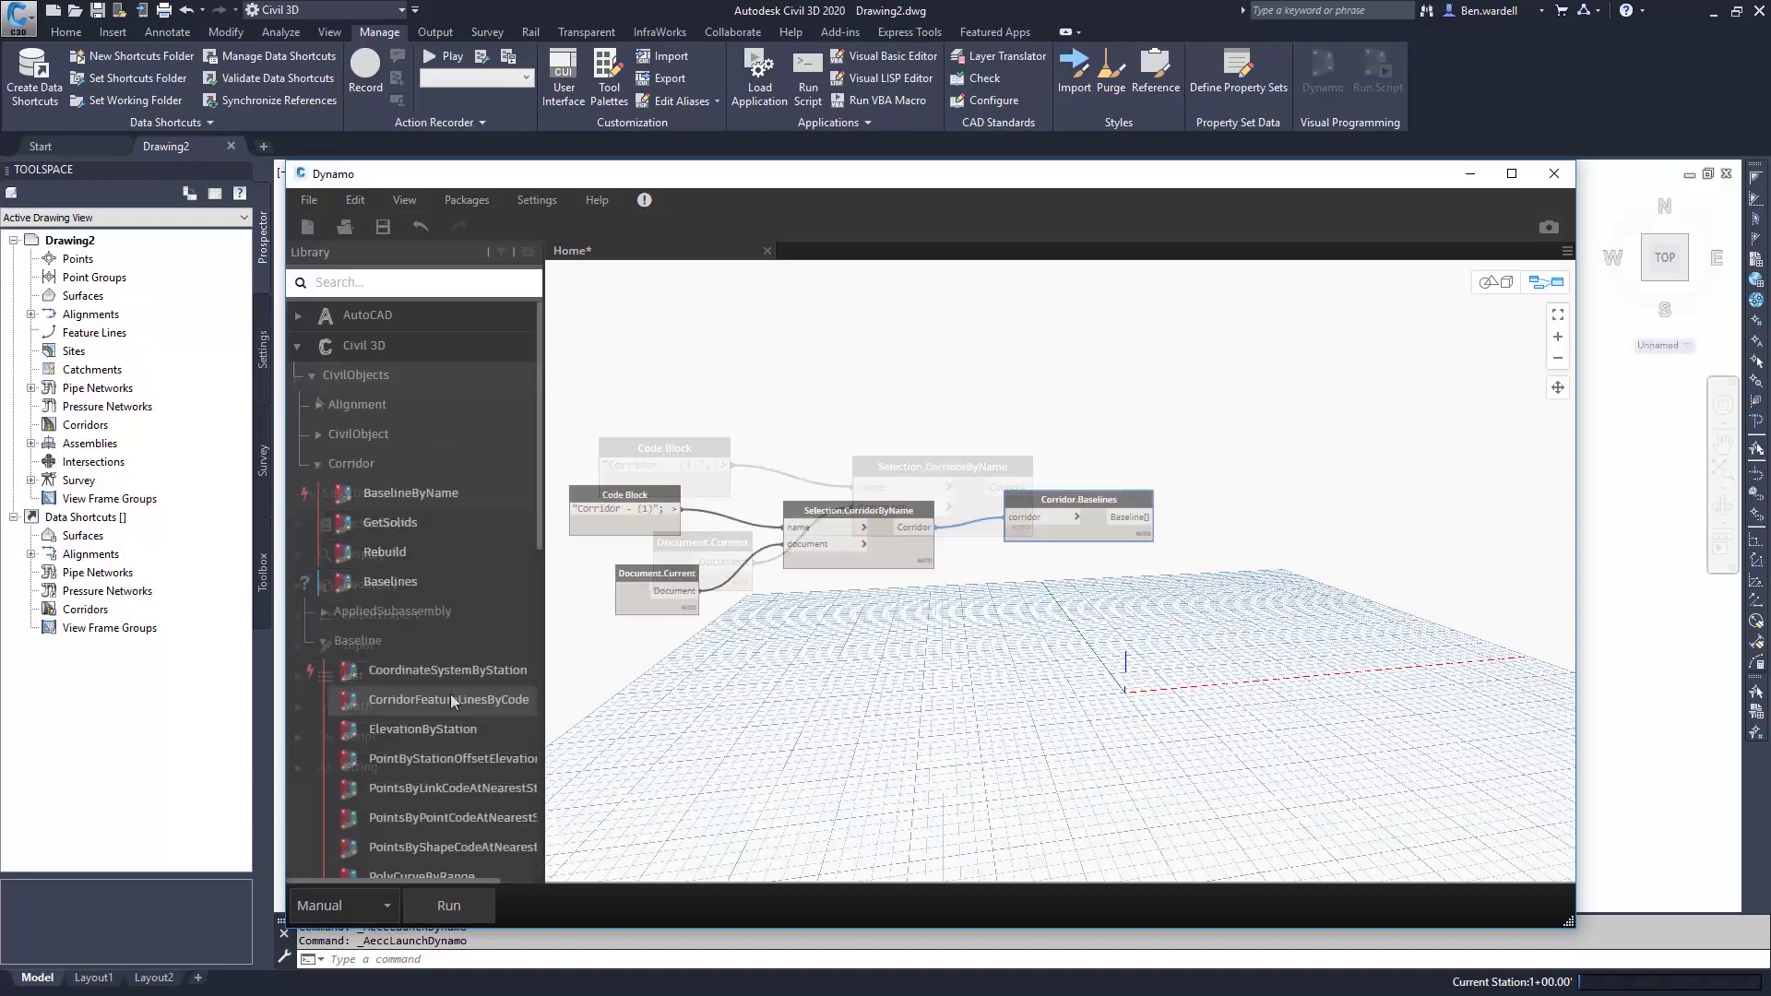
pyautogui.click(390, 581)
# - Add Baseline.CorridorFeatureLinesByCode fed by the baselines, with code 'ETW'
pyautogui.click(358, 641)
pyautogui.click(451, 697)
pyautogui.moveTo(1193, 614)
pyautogui.mouseDown()
pyautogui.moveTo(1352, 502)
pyautogui.moveTo(1337, 493)
pyautogui.mouseUp()
pyautogui.click(1149, 516)
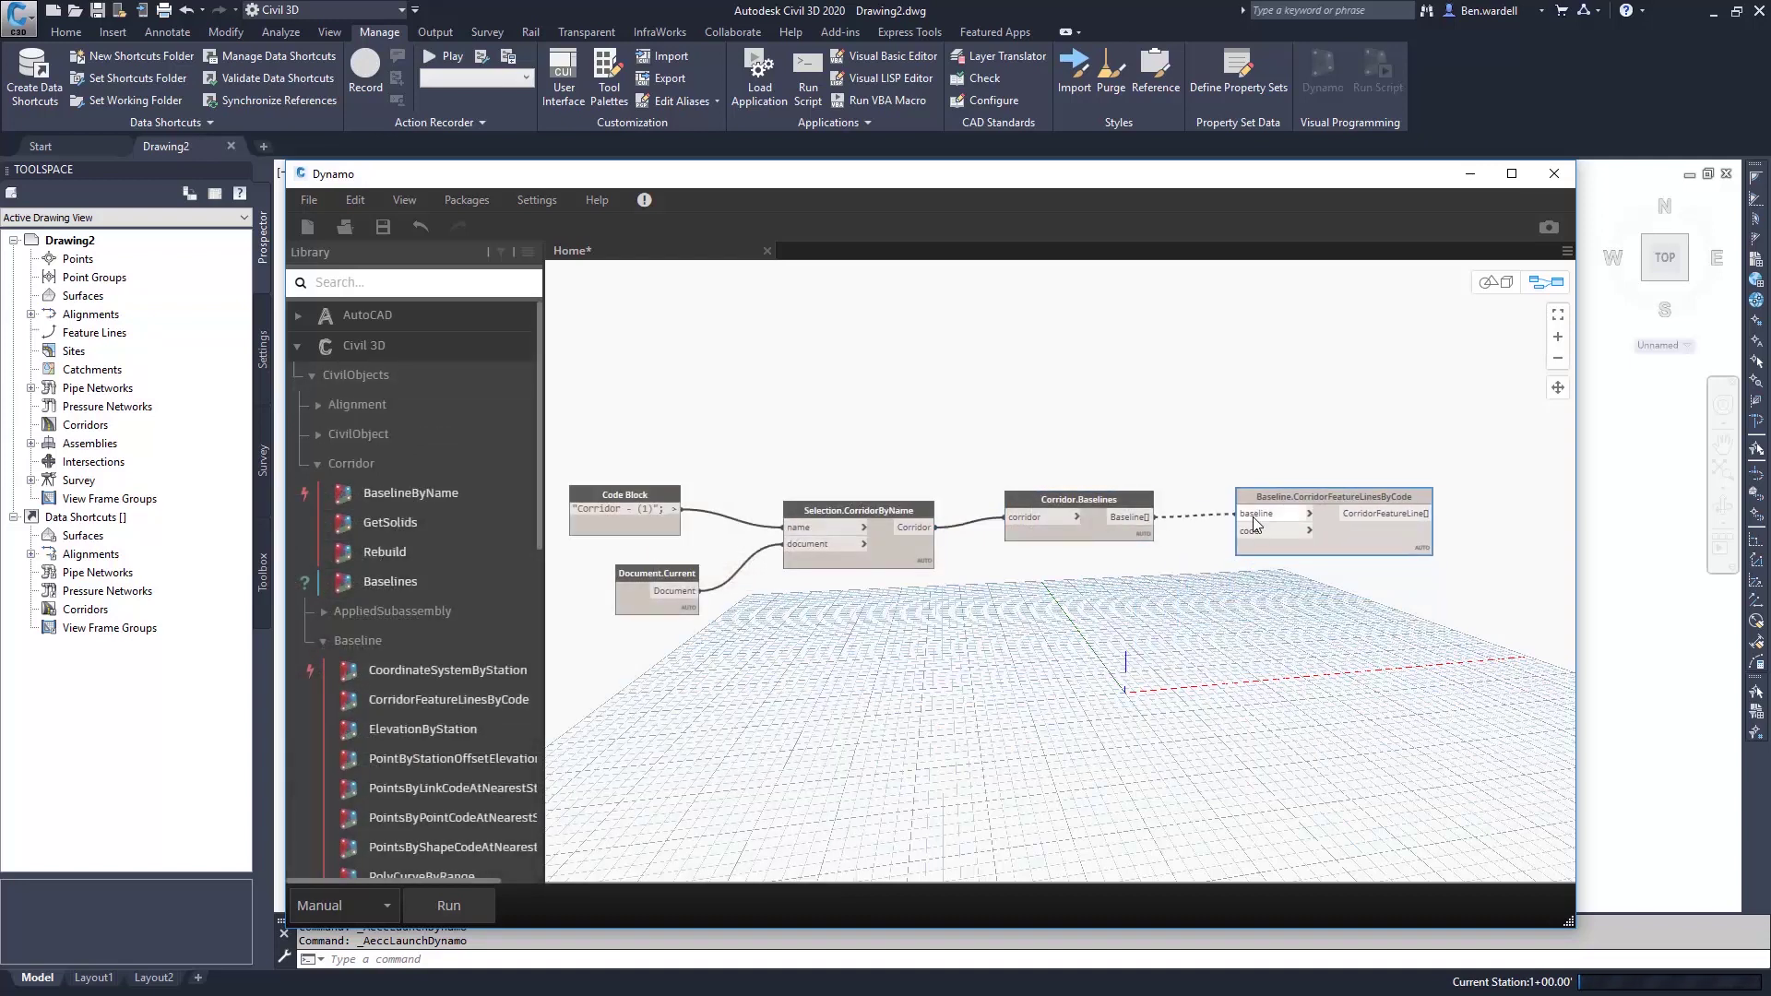
pyautogui.click(1252, 514)
pyautogui.write('"')
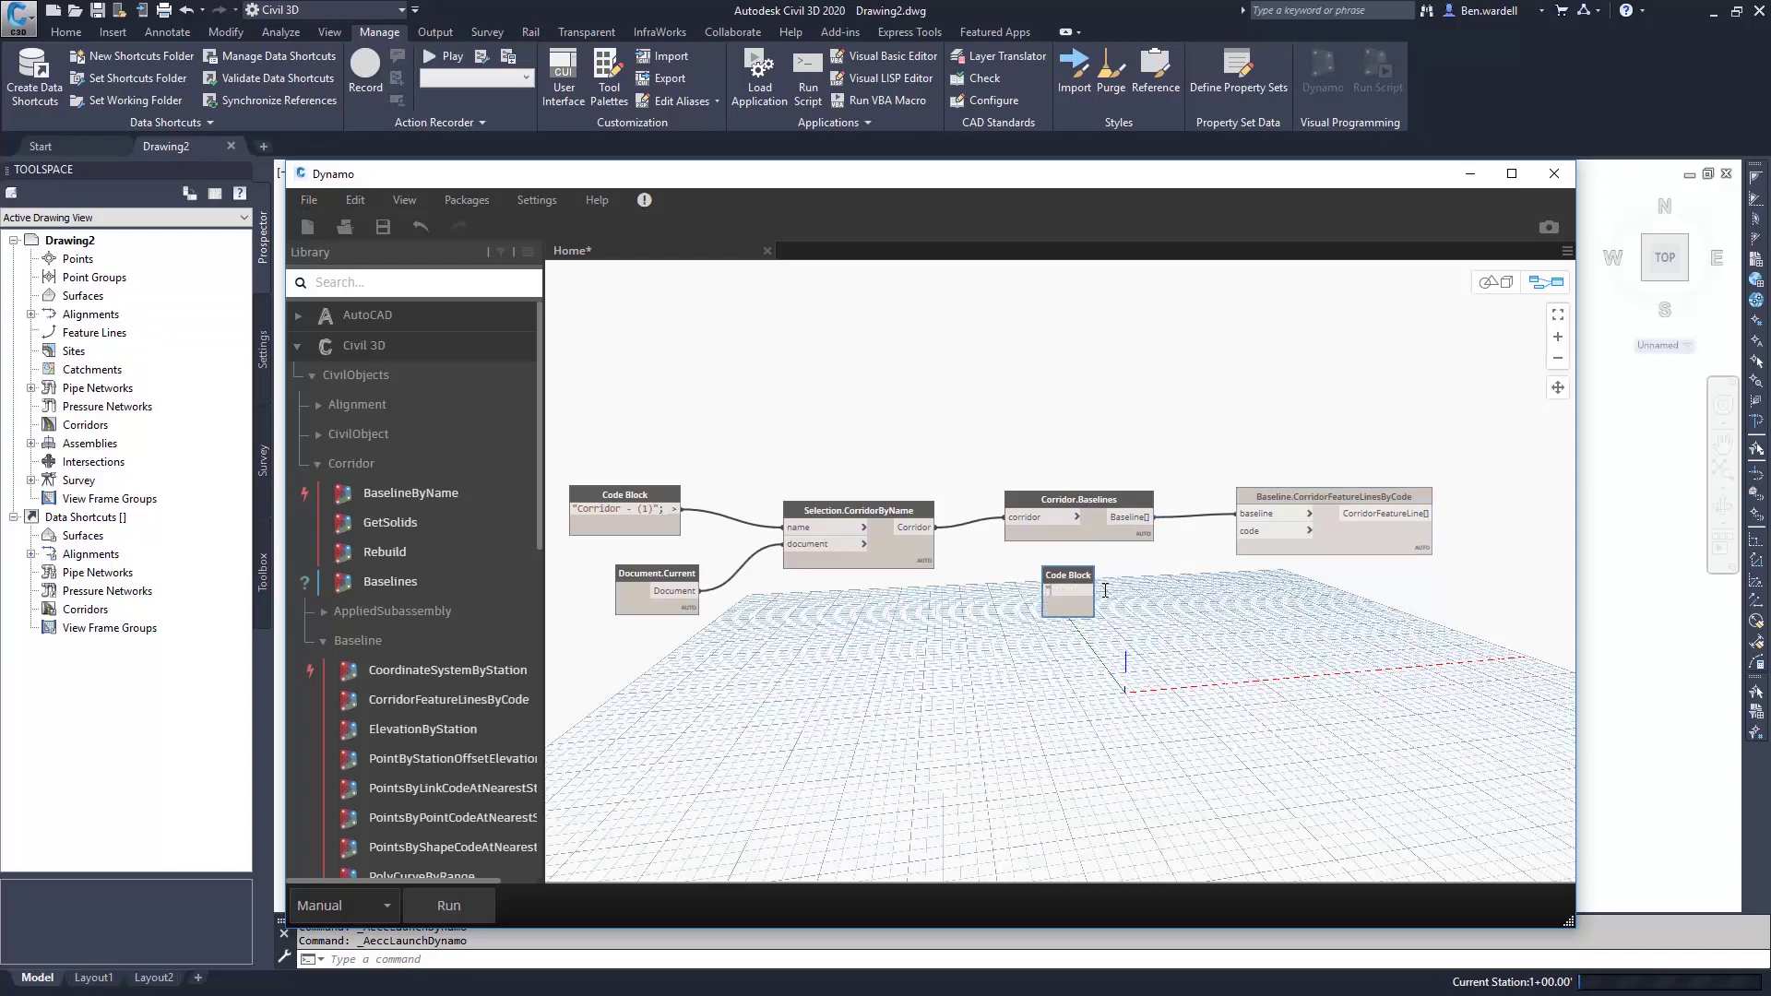
pyautogui.write('ETW')
pyautogui.click(1104, 591)
pyautogui.click(1242, 534)
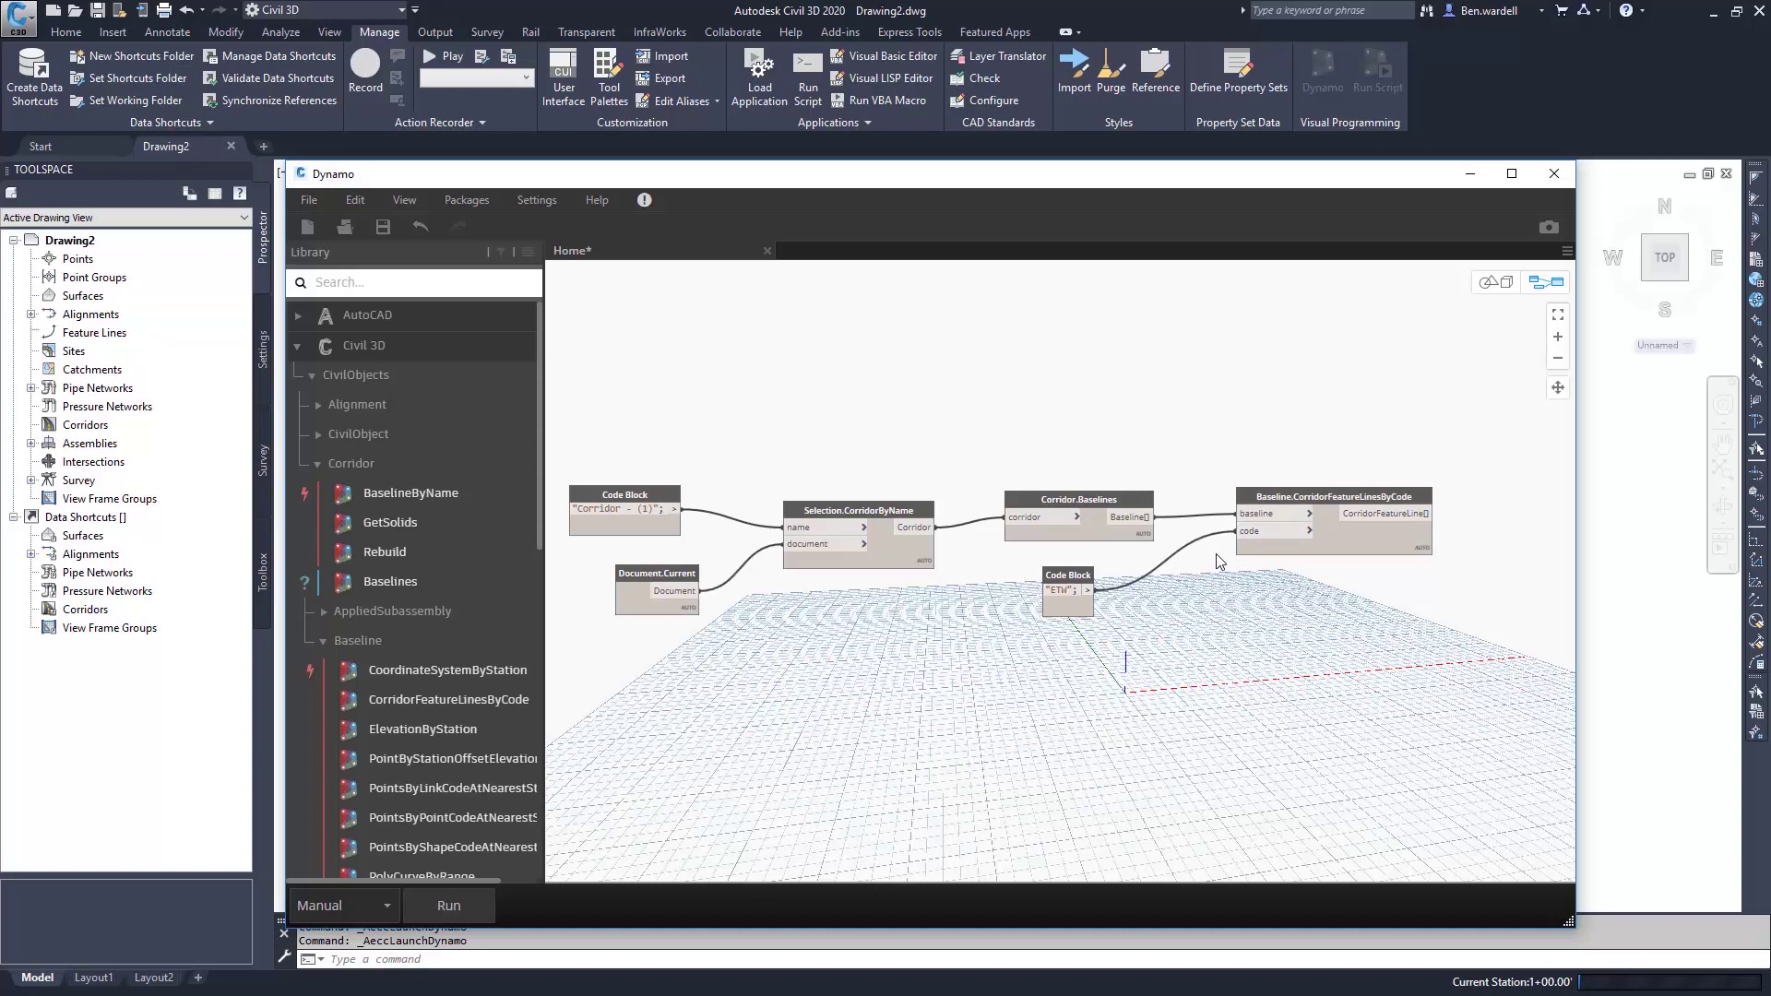